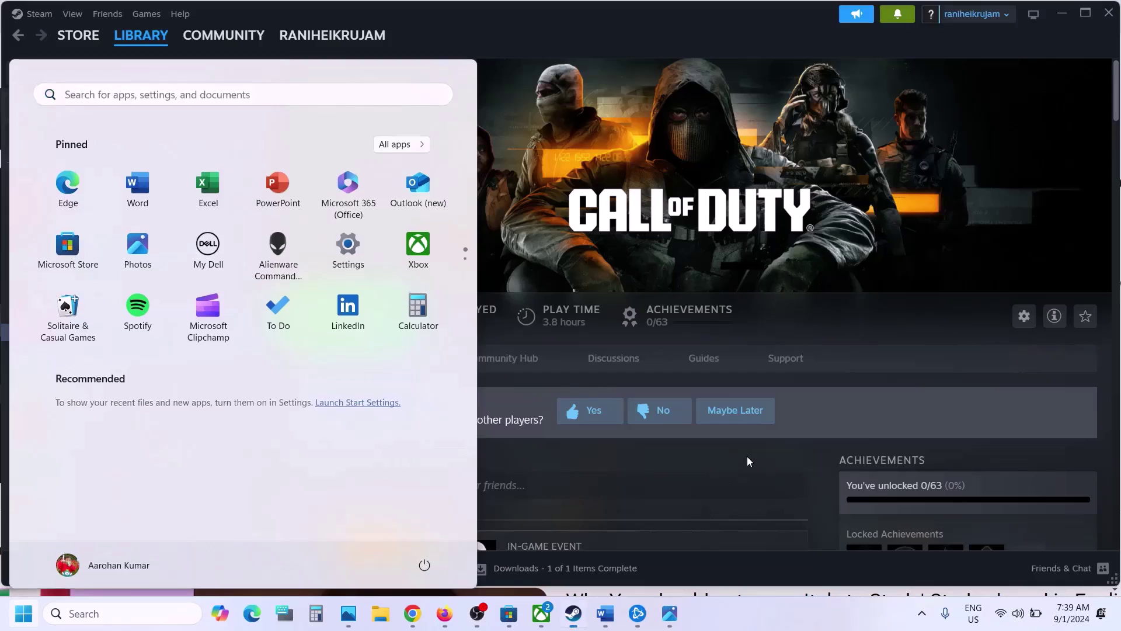
Switch to the Word troubleshooting document and highlight the Step 2 instruction to uninstall programs like Faceit Anticheat, reWASD or DS4
{"action": "left_click", "coordinate": [748, 461]}
{"action": "left_click", "coordinate": [605, 613]}
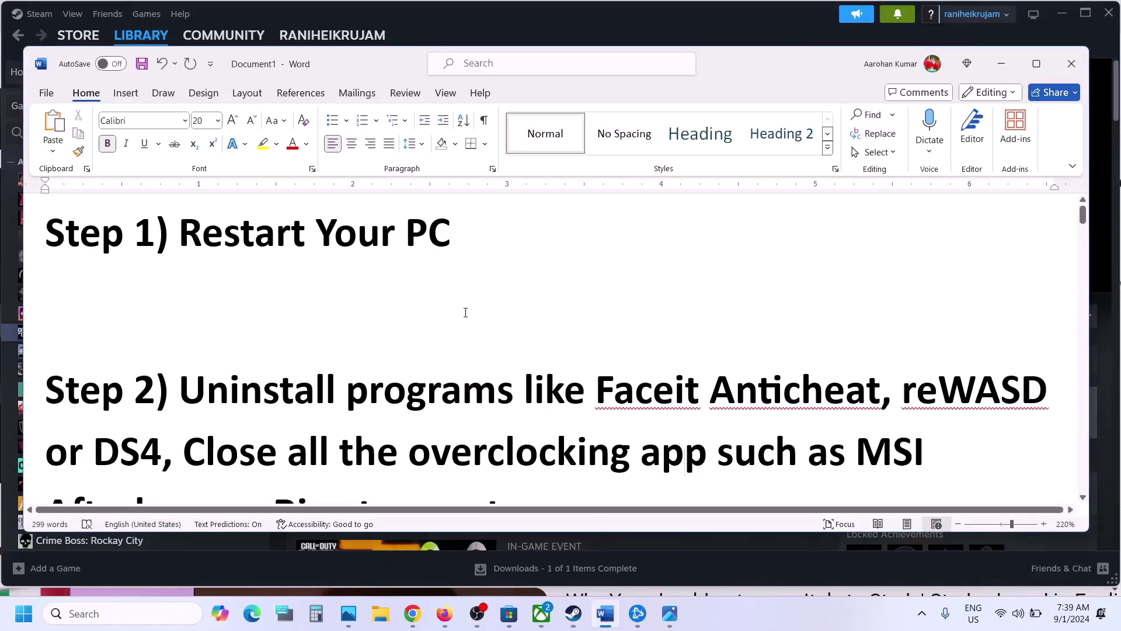
{"action": "scroll", "coordinate": [465, 313], "scroll_direction": "down", "scroll_amount": 2}
{"action": "left_click_drag", "start_coordinate": [183, 298], "coordinate": [1063, 294]}
{"action": "left_click_drag", "start_coordinate": [872, 308], "coordinate": [169, 365]}
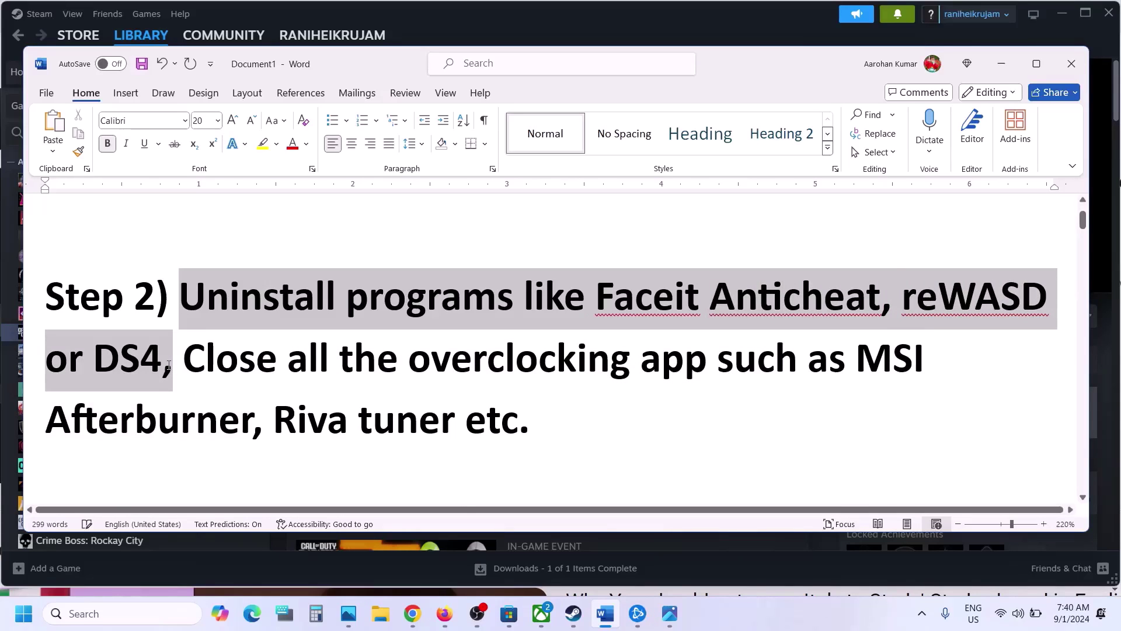
{"action": "left_click_drag", "start_coordinate": [169, 365], "coordinate": [169, 365]}
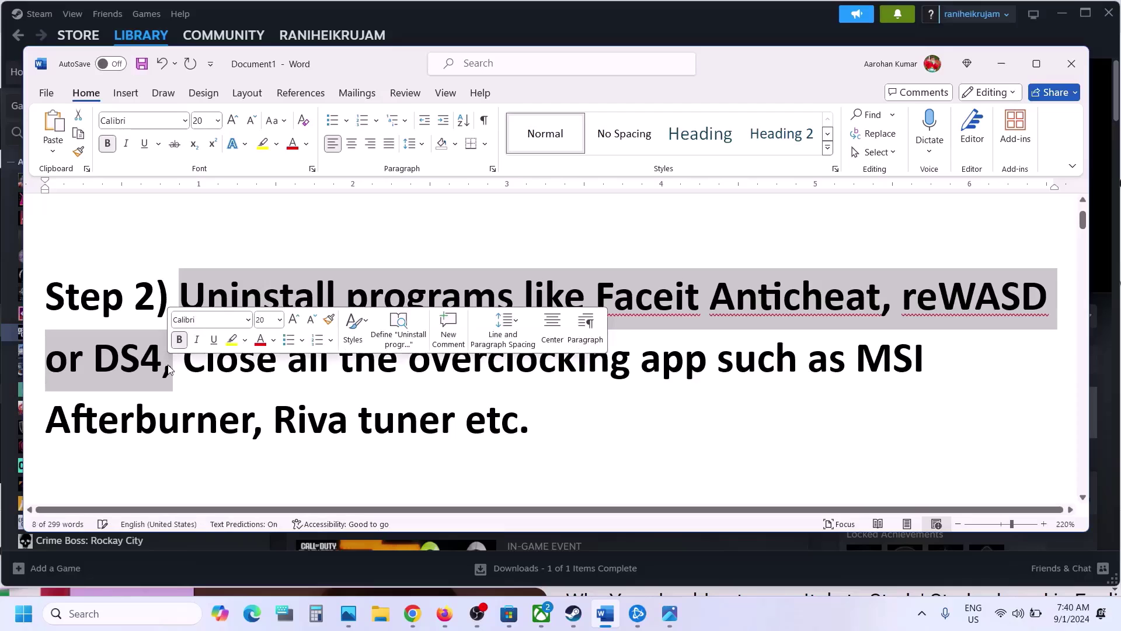
Find FACEIT through Windows search, go to its uninstall page in Settings, and filter the installed apps by "faceit"
{"action": "left_click", "coordinate": [105, 614]}
{"action": "type", "text": "face"}
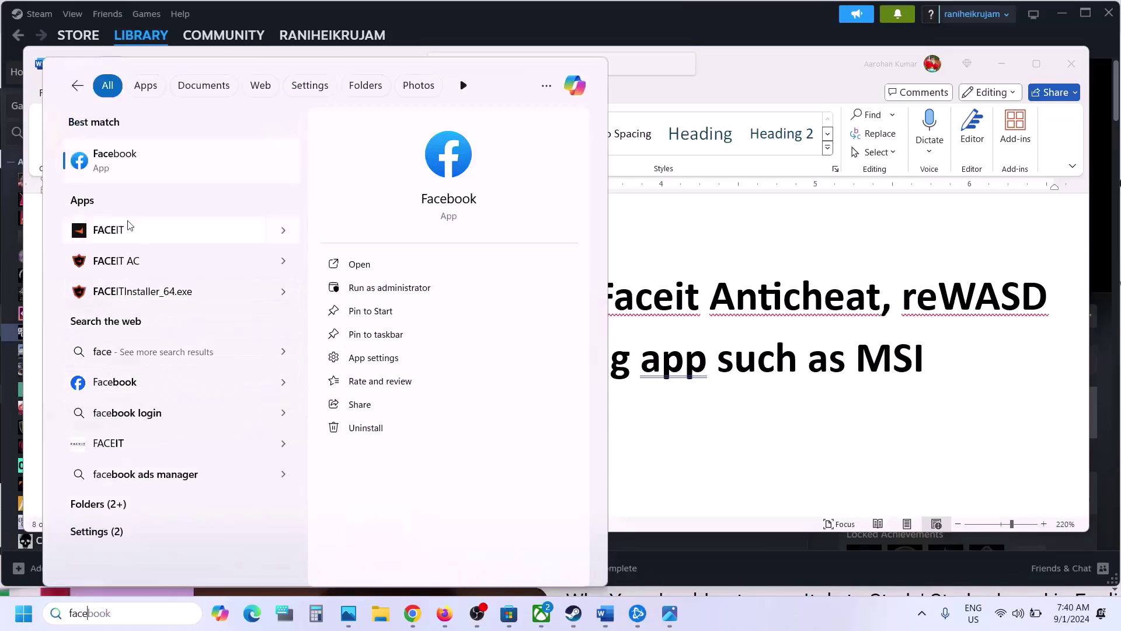
{"action": "right_click", "coordinate": [113, 232]}
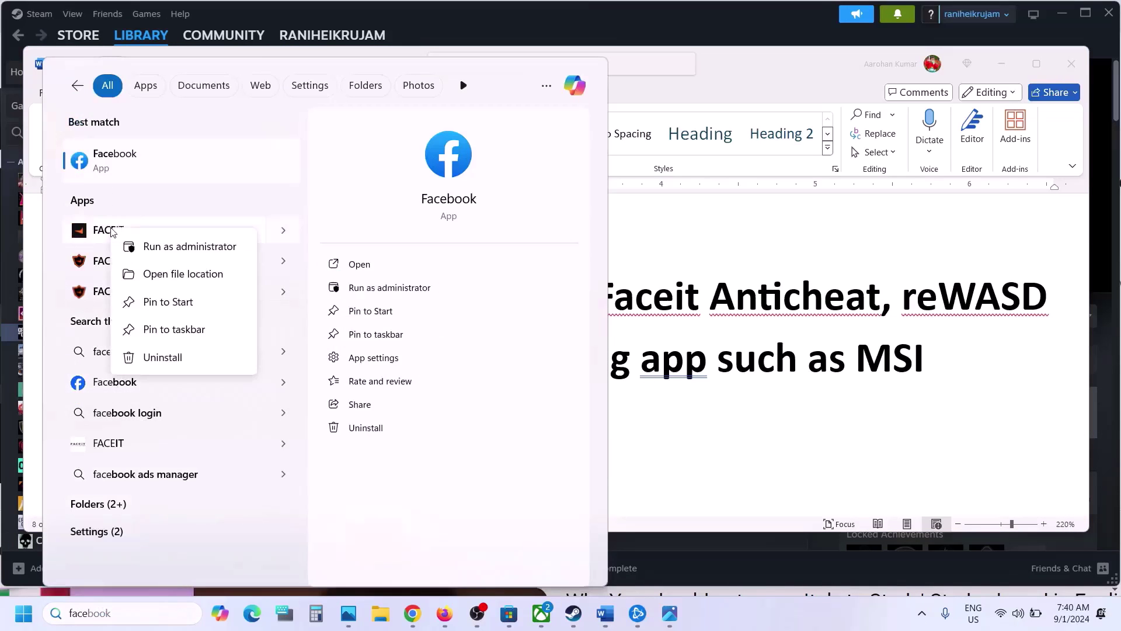
{"action": "left_click", "coordinate": [171, 357]}
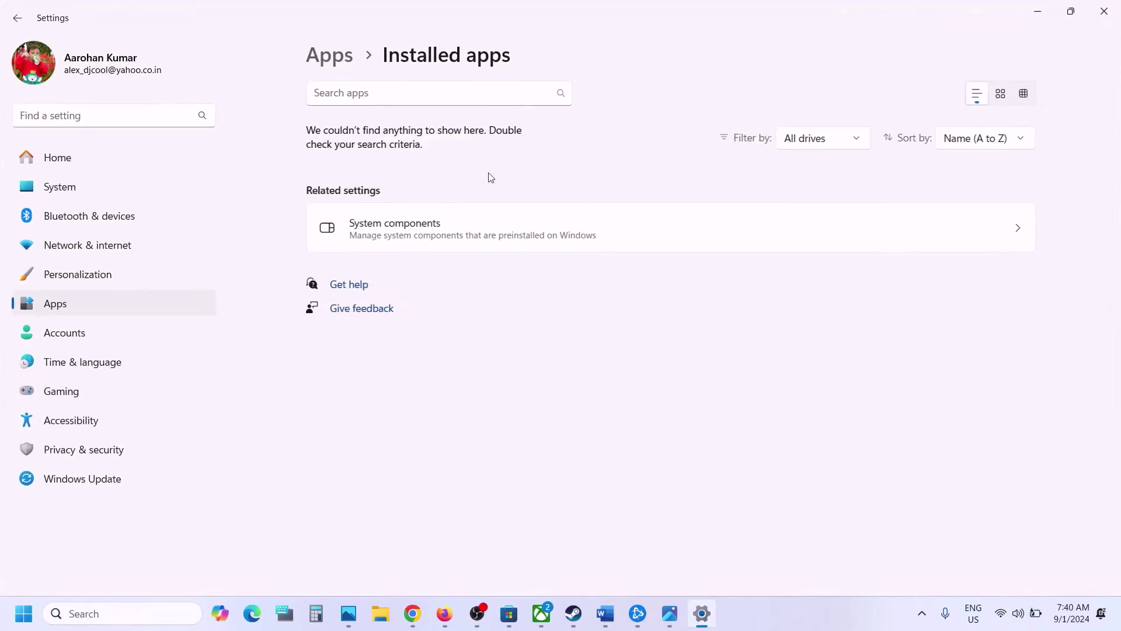
{"action": "left_click", "coordinate": [363, 94]}
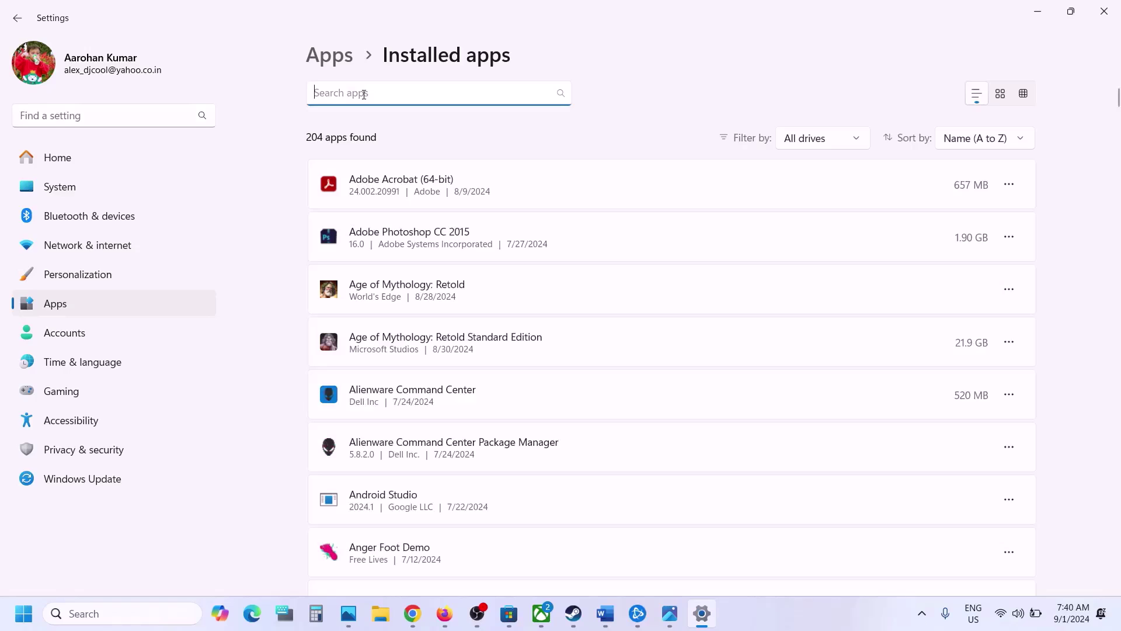
{"action": "type", "text": "faceit"}
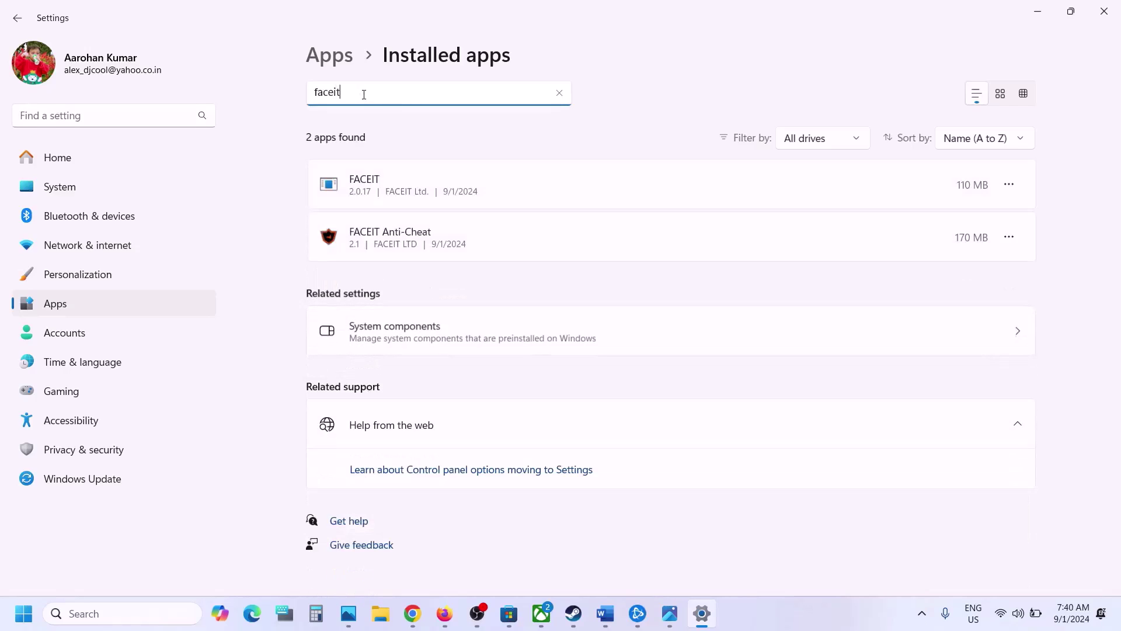
Uninstall FACEIT Anti-Cheat from the installed apps and confirm its complete removal
{"action": "left_click", "coordinate": [1009, 237]}
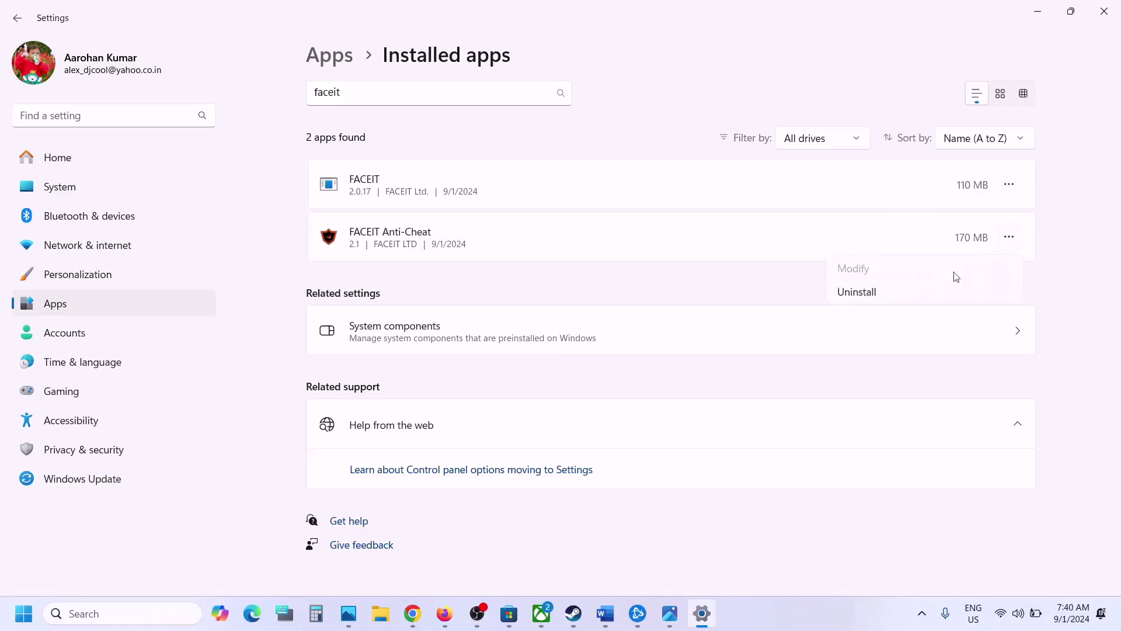
{"action": "left_click", "coordinate": [901, 289]}
{"action": "left_click", "coordinate": [993, 318]}
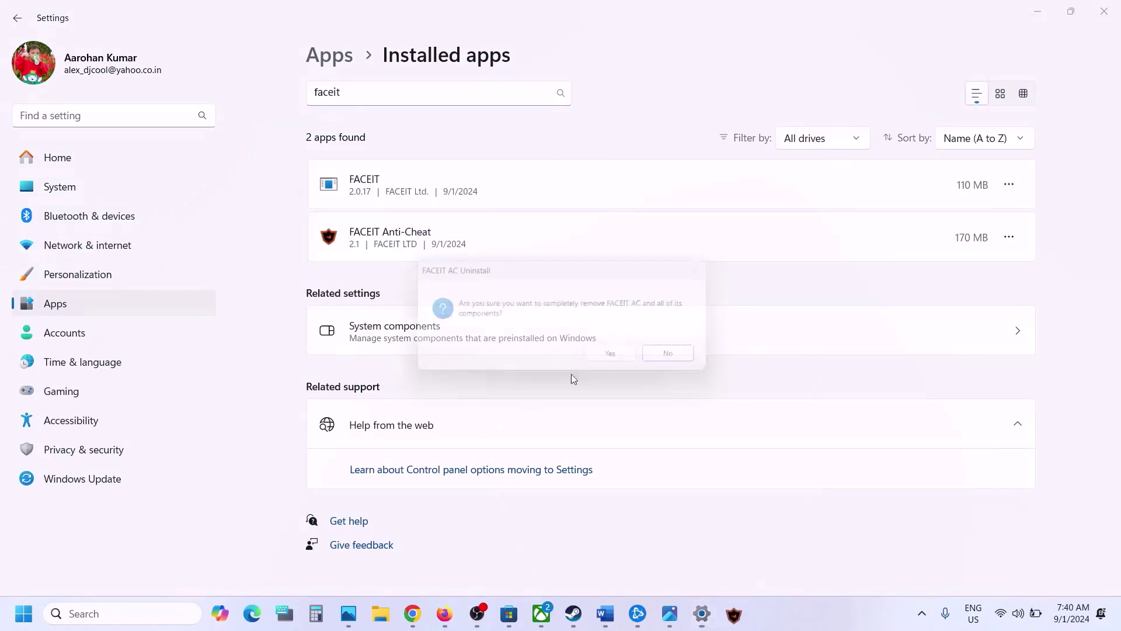
{"action": "left_click", "coordinate": [609, 361]}
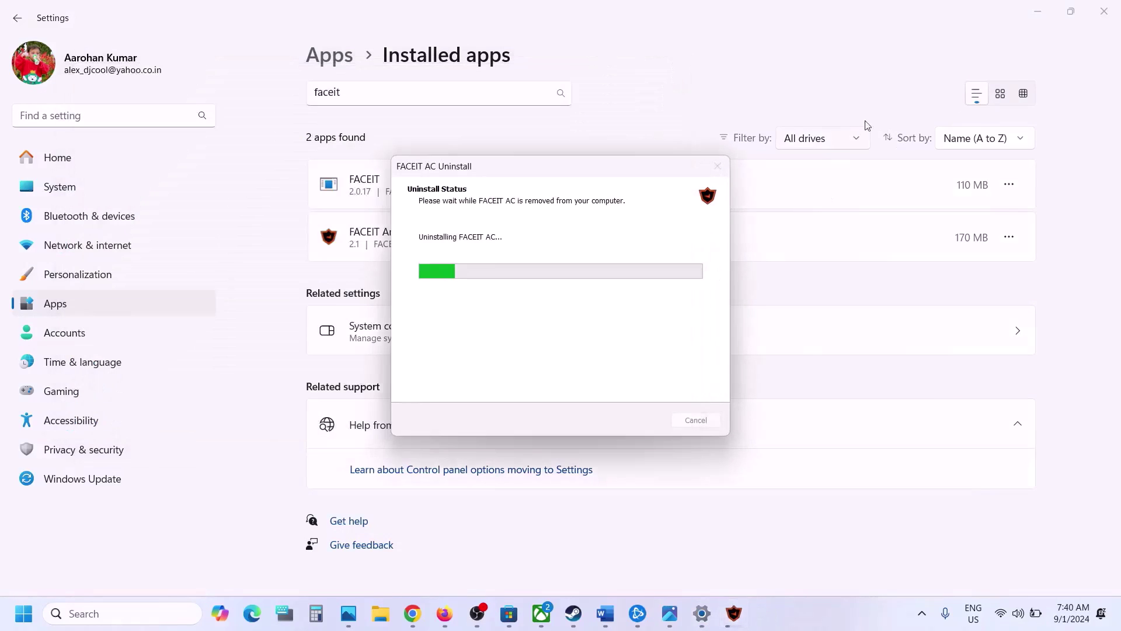
{"action": "key", "text": "Return"}
Uninstall the FACEIT app from the installed apps and minimize Settings
{"action": "left_click", "coordinate": [1009, 184]}
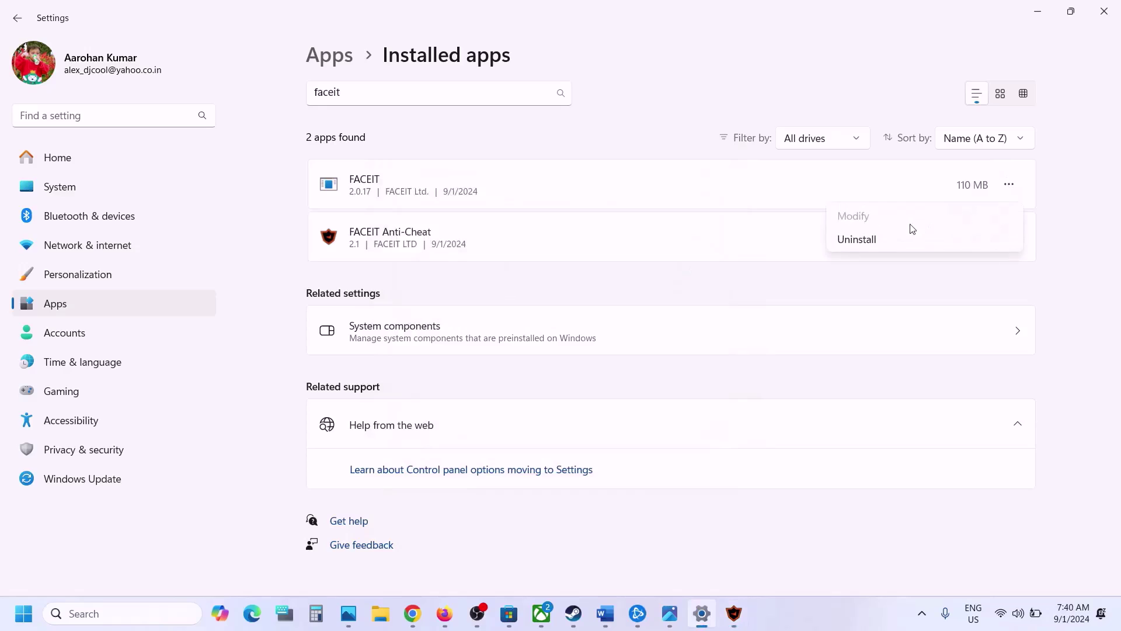
{"action": "left_click", "coordinate": [876, 244]}
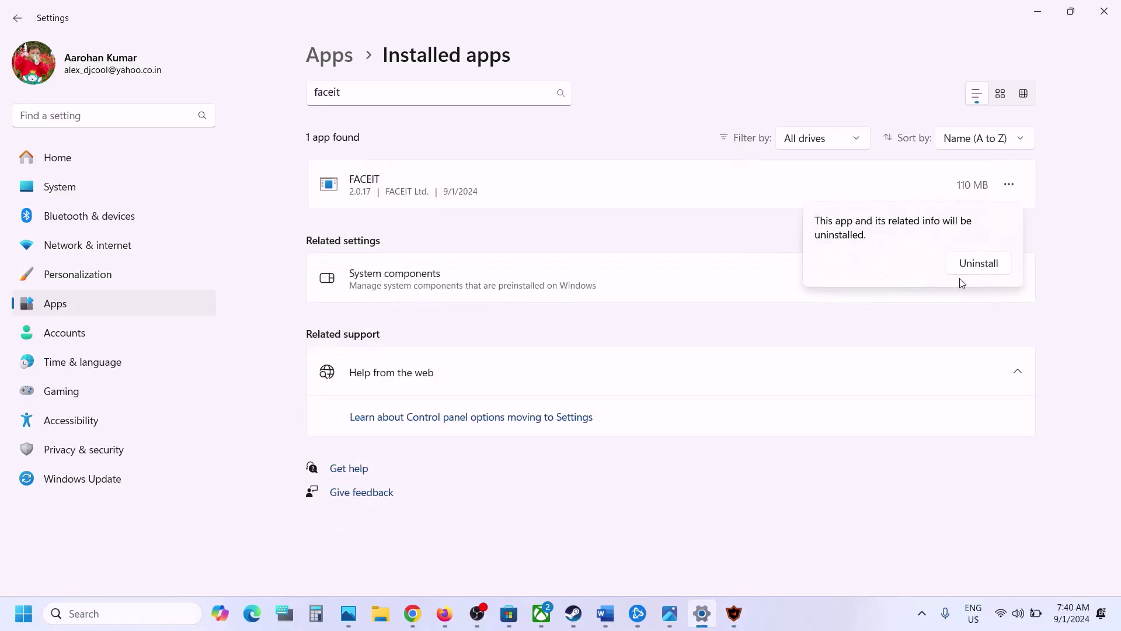
{"action": "left_click", "coordinate": [974, 267]}
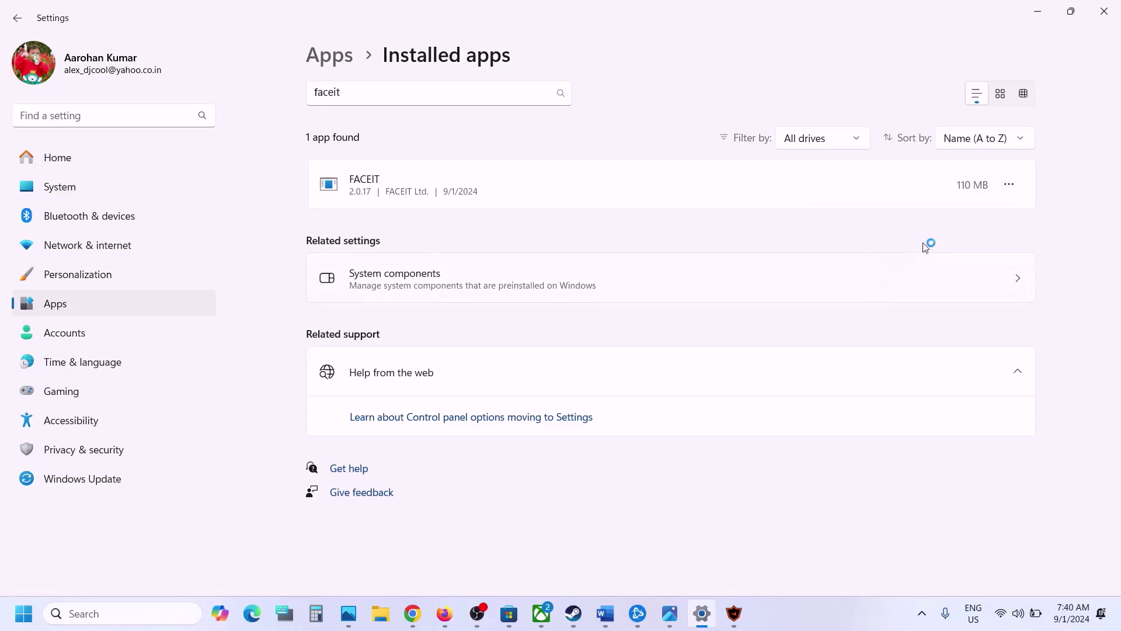
{"action": "left_click", "coordinate": [1041, 16]}
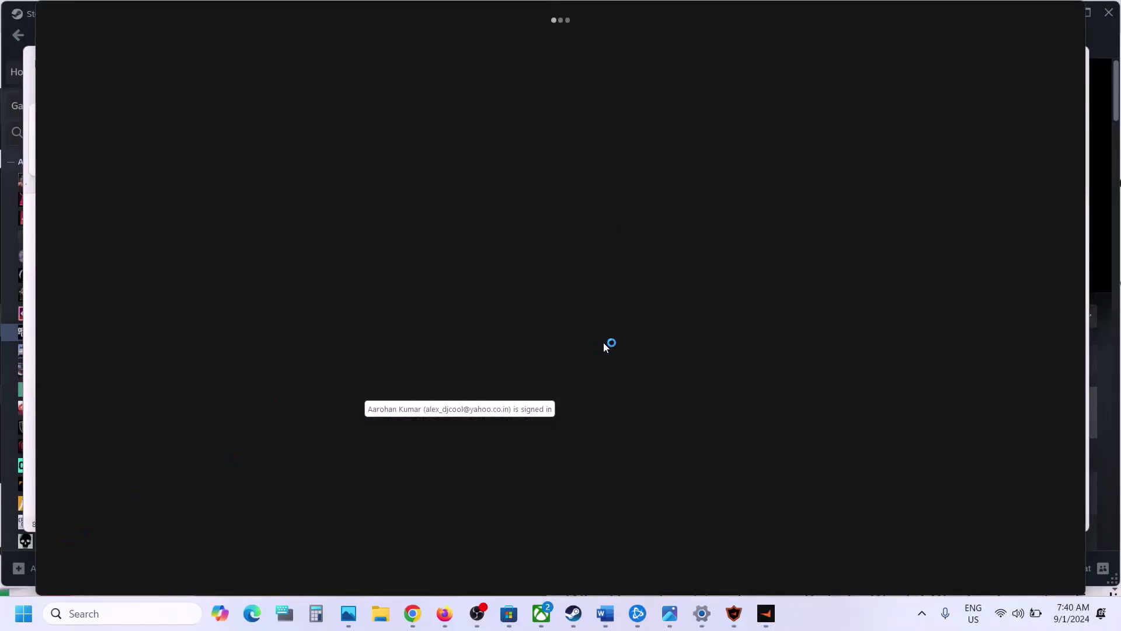
View the PC's power options without restarting, and dismiss the FACEIT AC uninstall notice
{"action": "left_click", "coordinate": [23, 613]}
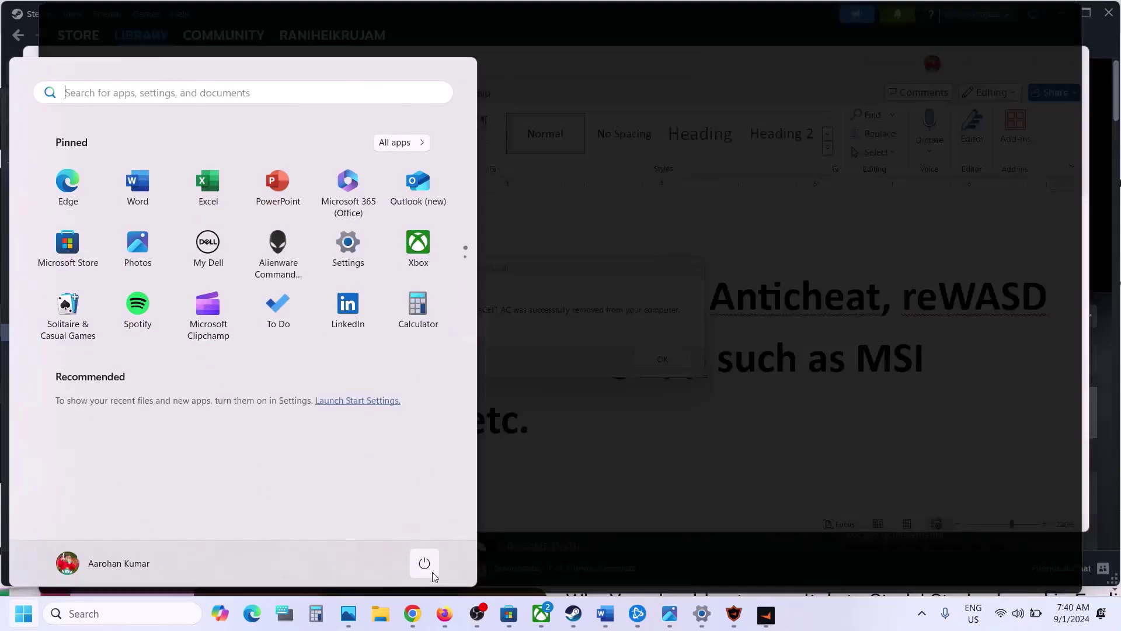
{"action": "left_click", "coordinate": [424, 563]}
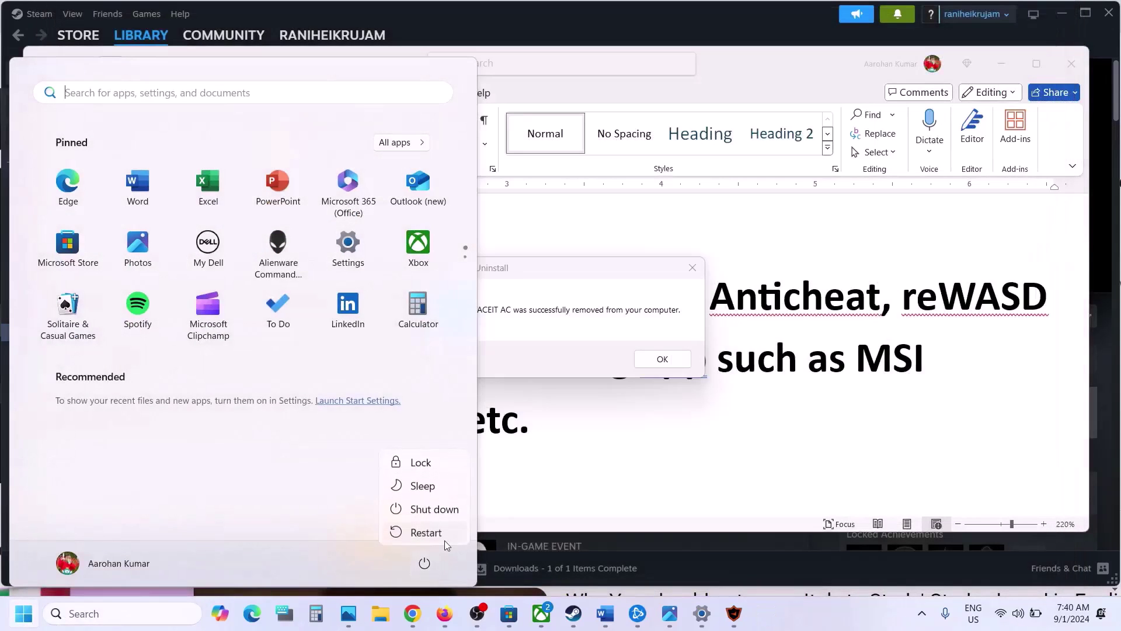
{"action": "key", "text": "Escape"}
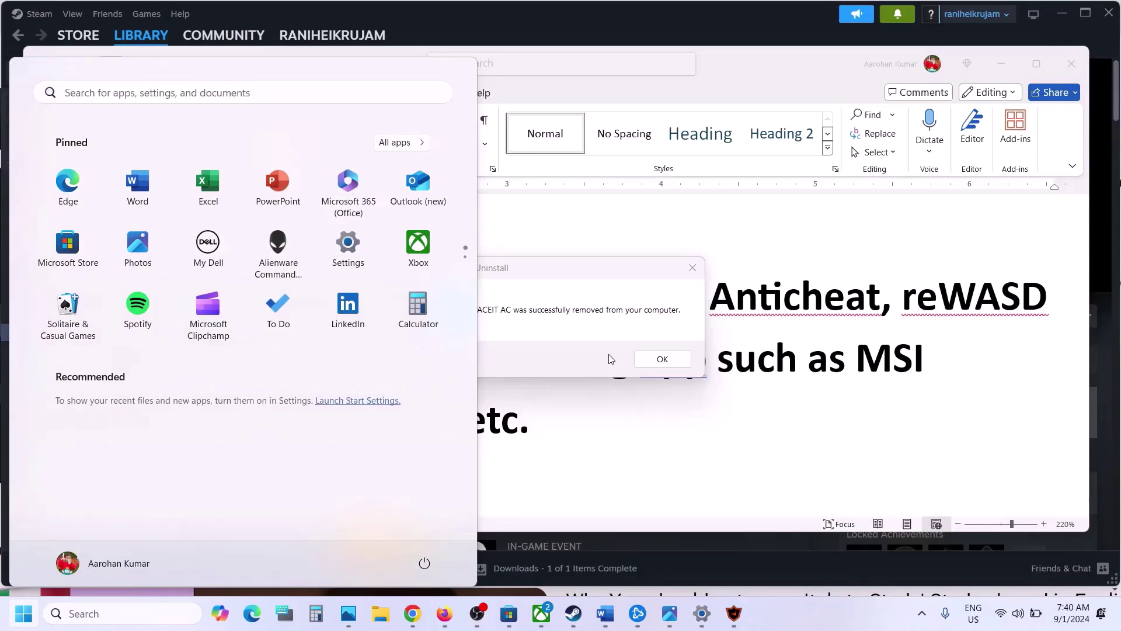
{"action": "left_click", "coordinate": [662, 358]}
Highlight the rest of Step 2 in the Word document, about closing overclocking apps such as MSI Afterburner and Riva tuner
{"action": "left_click", "coordinate": [899, 287]}
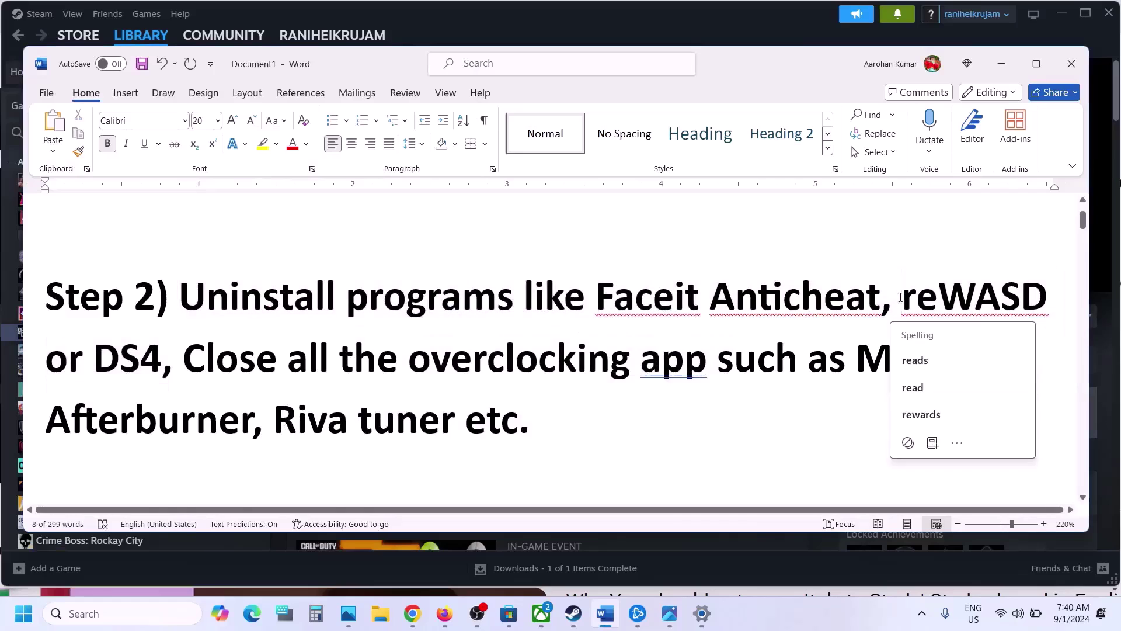
{"action": "left_click", "coordinate": [757, 620]}
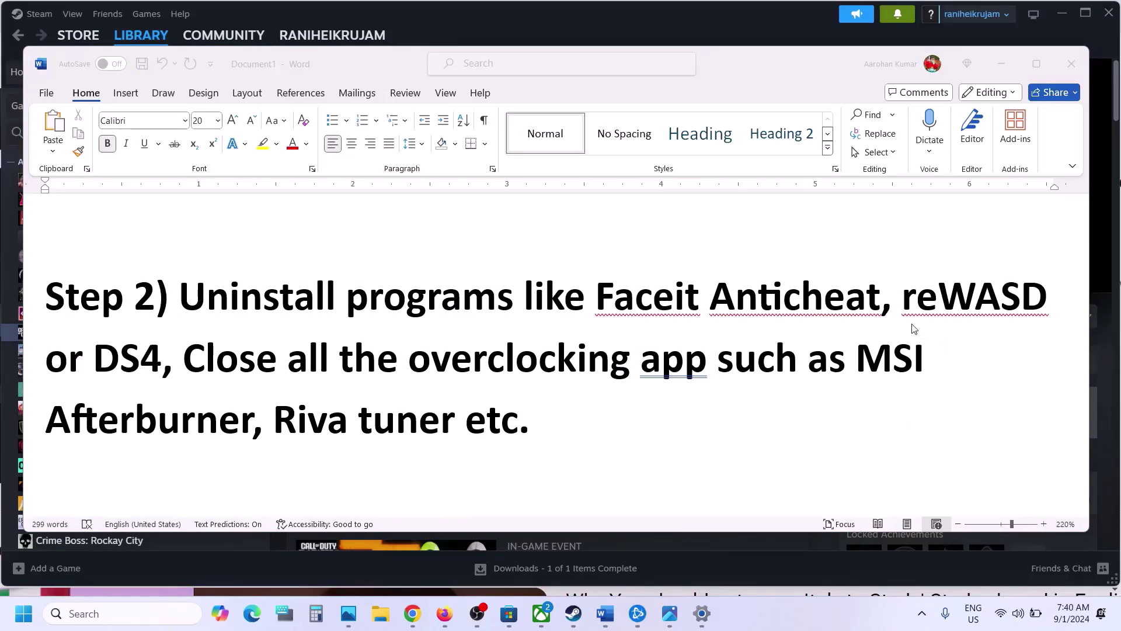
{"action": "left_click_drag", "start_coordinate": [905, 304], "coordinate": [514, 420]}
{"action": "left_click", "coordinate": [181, 366]}
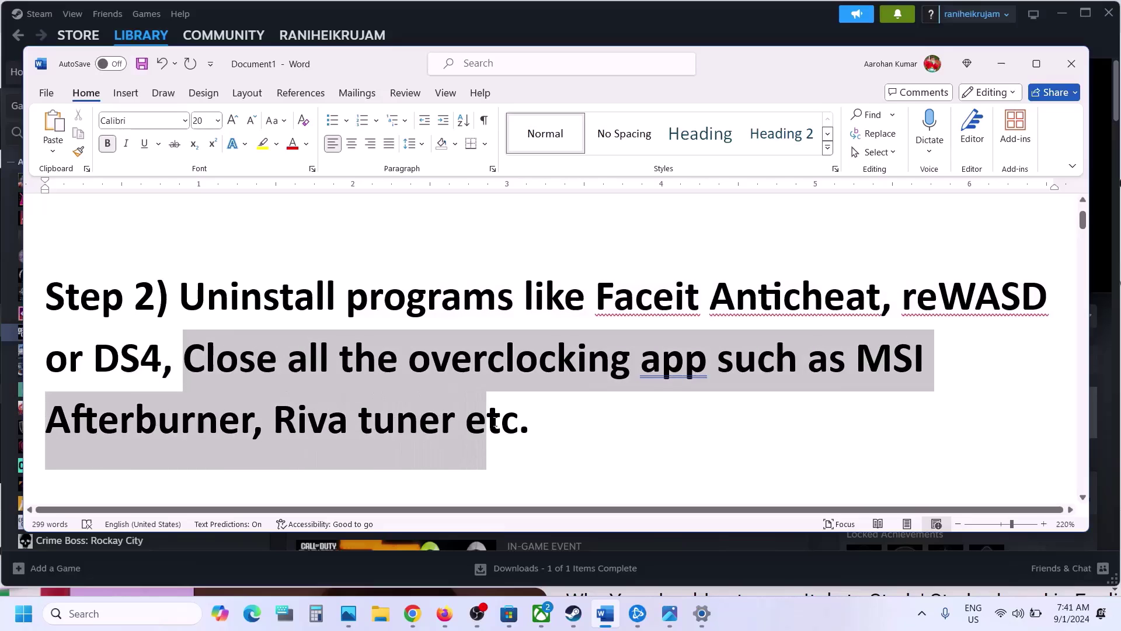
{"action": "left_click", "coordinate": [290, 366]}
{"action": "left_click_drag", "start_coordinate": [270, 370], "coordinate": [854, 358]}
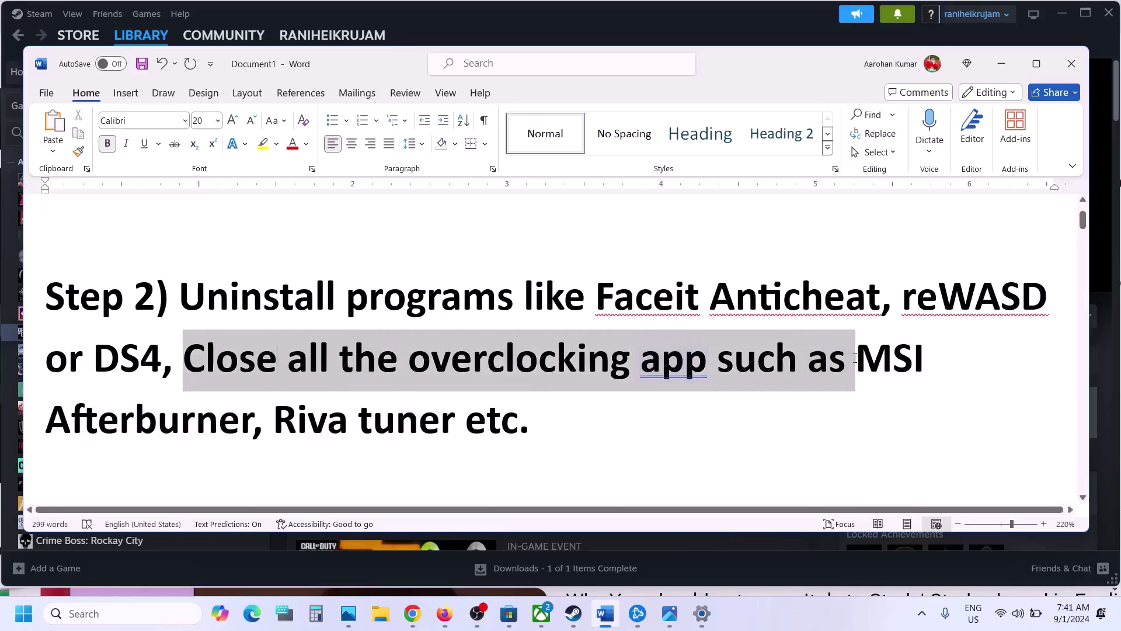
{"action": "left_click", "coordinate": [418, 419]}
Go to Step 3 for Game Pass users in the document and highlight its YouTube video link
{"action": "scroll", "coordinate": [420, 434], "scroll_direction": "down", "scroll_amount": 3}
{"action": "scroll", "coordinate": [421, 434], "scroll_direction": "down", "scroll_amount": 2}
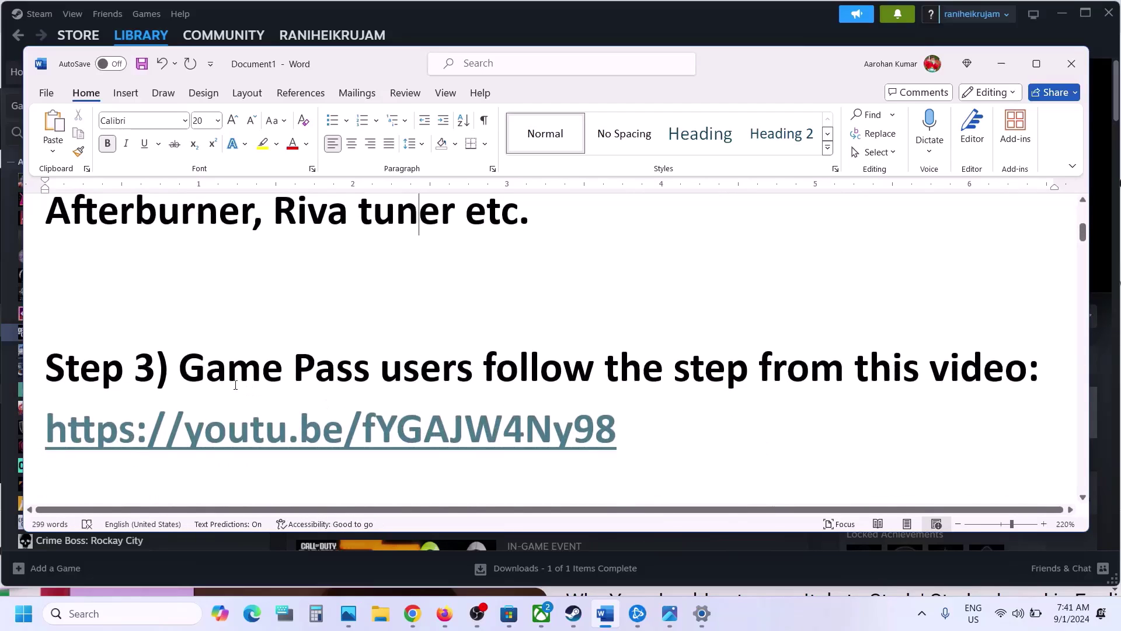
{"action": "left_click_drag", "start_coordinate": [220, 375], "coordinate": [753, 374]}
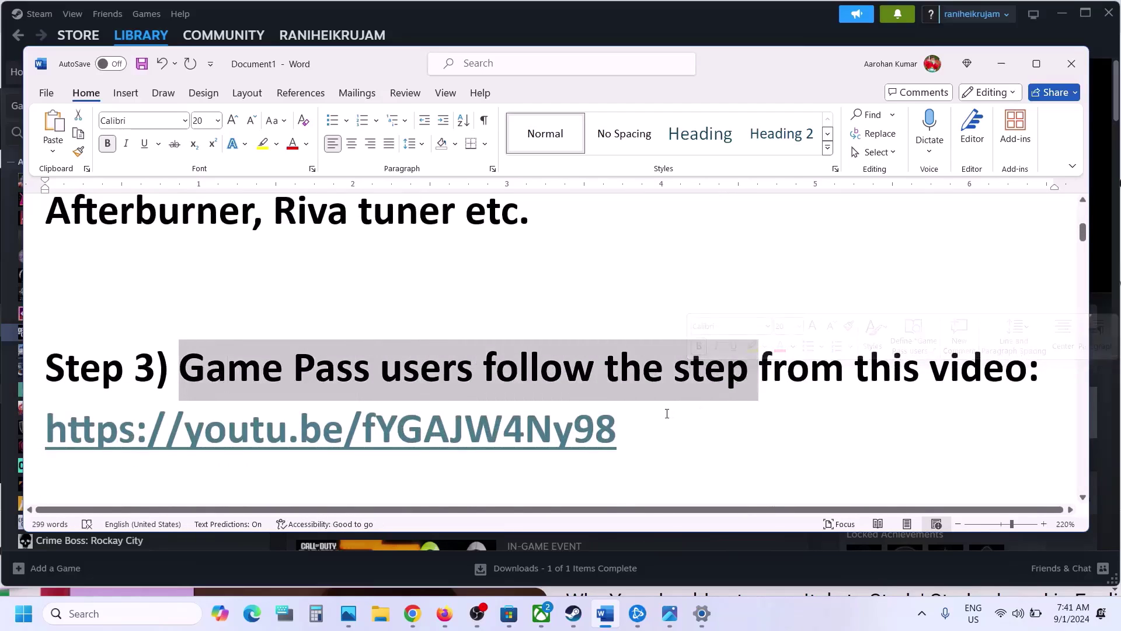
{"action": "left_click_drag", "start_coordinate": [658, 417], "coordinate": [36, 463]}
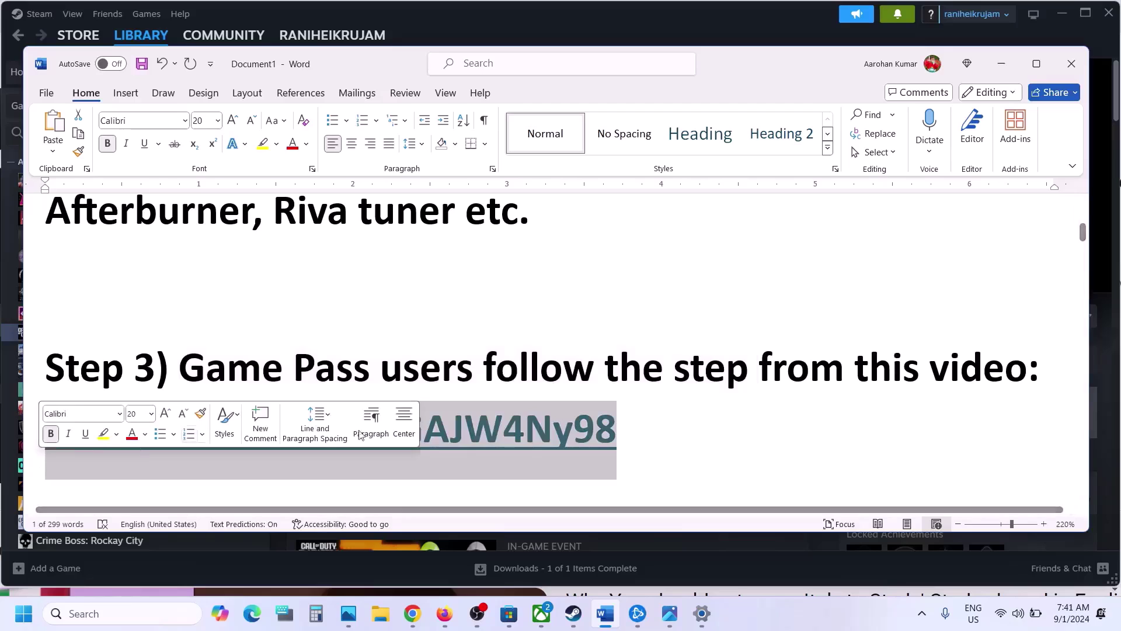
View the Black Ops 6 Xbox App/Microsoft Store fix video in Chrome and the Black Ops 6 page in the Xbox app
{"action": "left_click", "coordinate": [412, 613]}
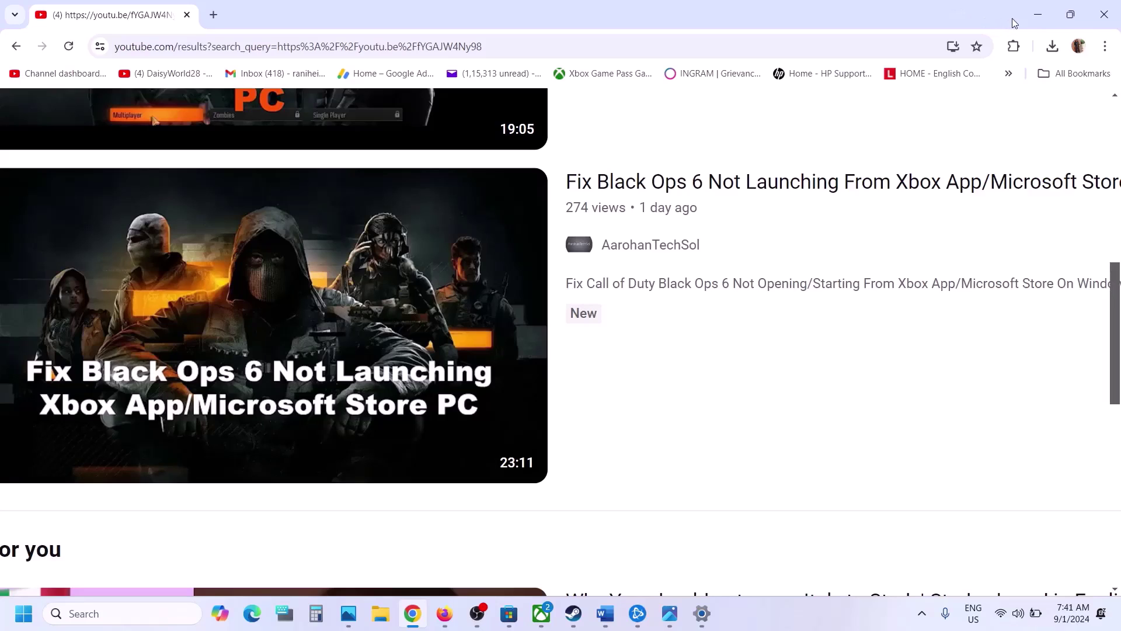
{"action": "left_click", "coordinate": [1038, 14]}
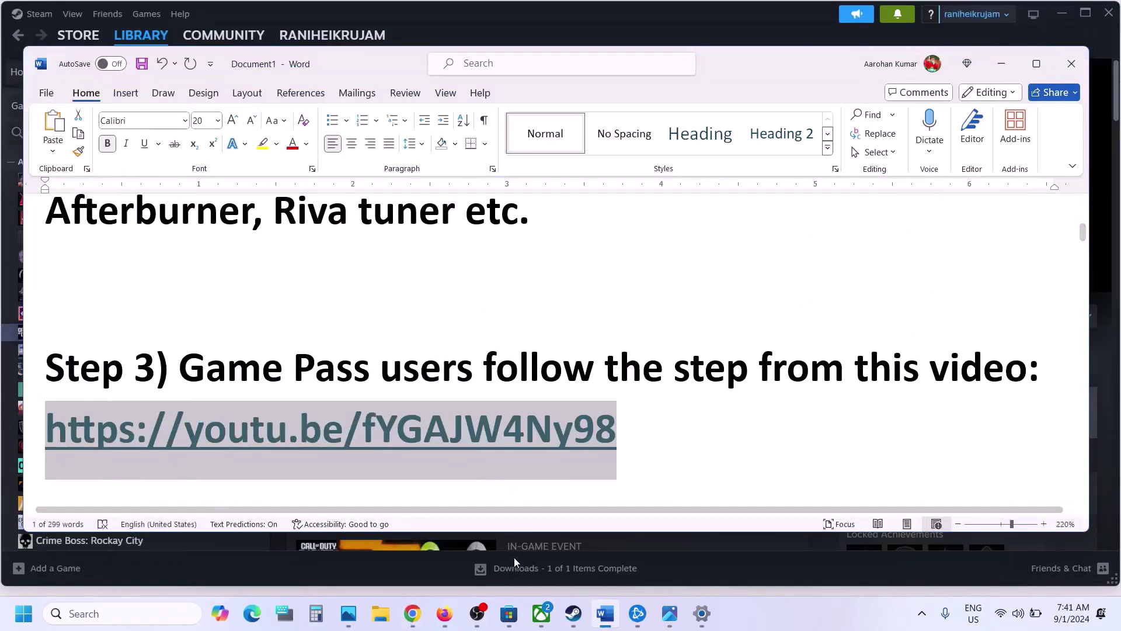
{"action": "left_click", "coordinate": [541, 611]}
{"action": "left_click", "coordinate": [541, 610]}
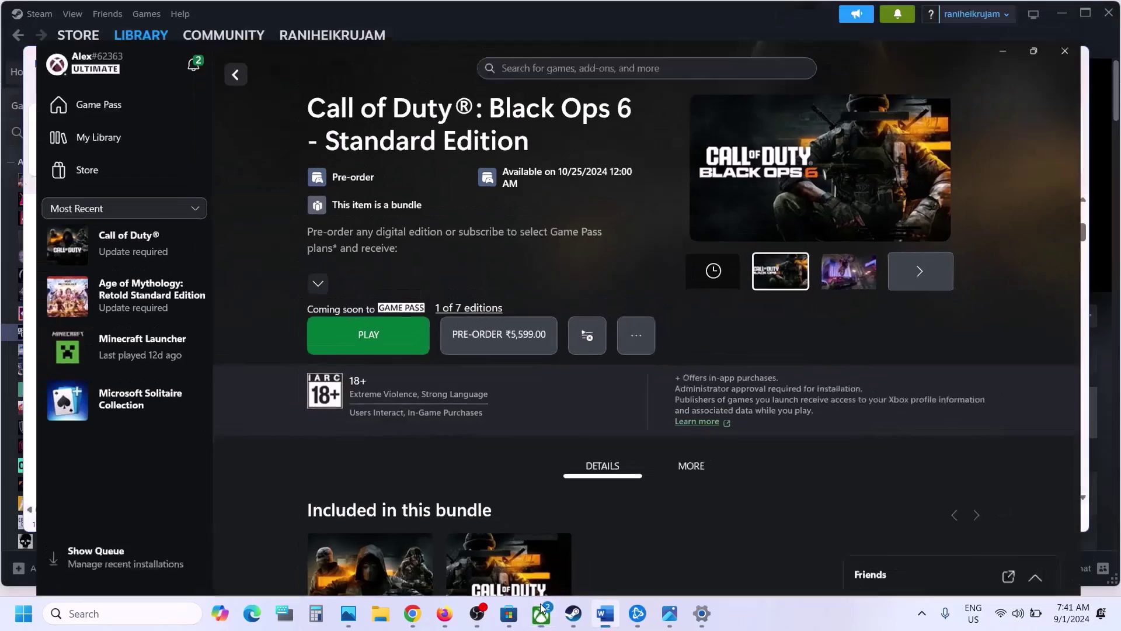
Highlight Step 4 on verifying game files, and switch to Steam to view the integrity check option in Call of Duty's installed files properties
{"action": "scroll", "coordinate": [457, 437], "scroll_direction": "down", "scroll_amount": 3}
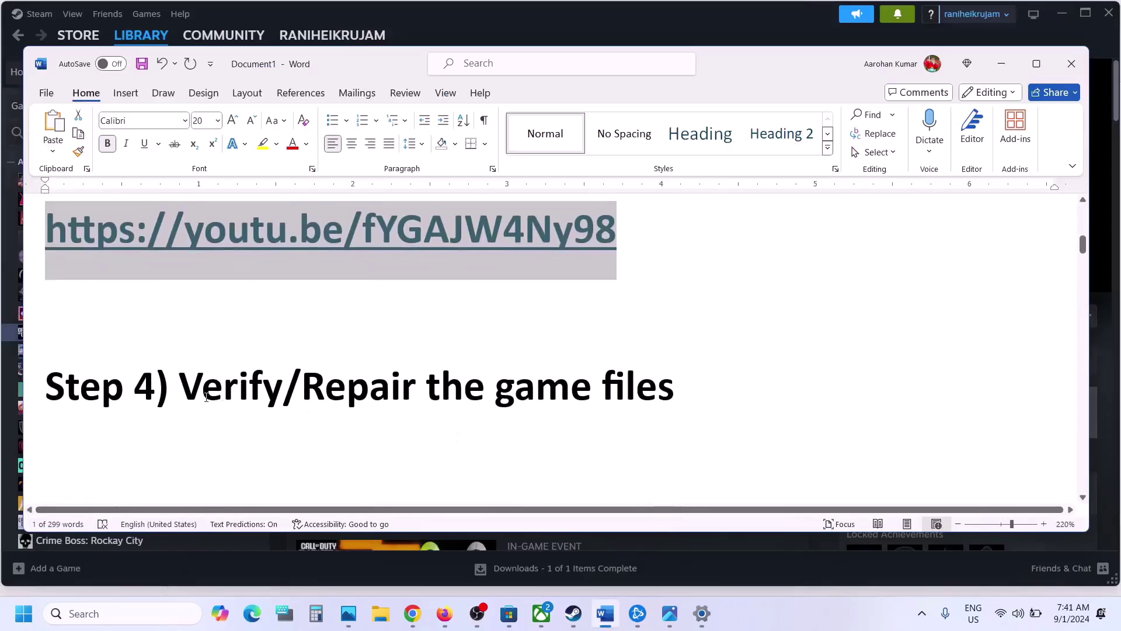
{"action": "left_click_drag", "start_coordinate": [206, 397], "coordinate": [599, 397]}
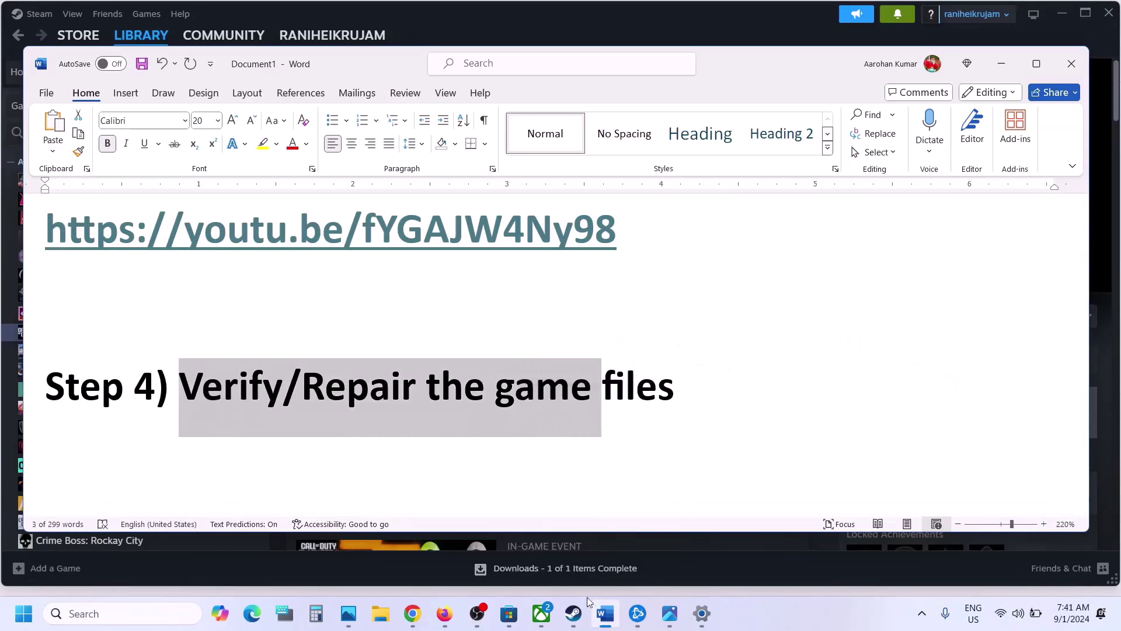
{"action": "left_click", "coordinate": [577, 623]}
{"action": "right_click", "coordinate": [151, 334]}
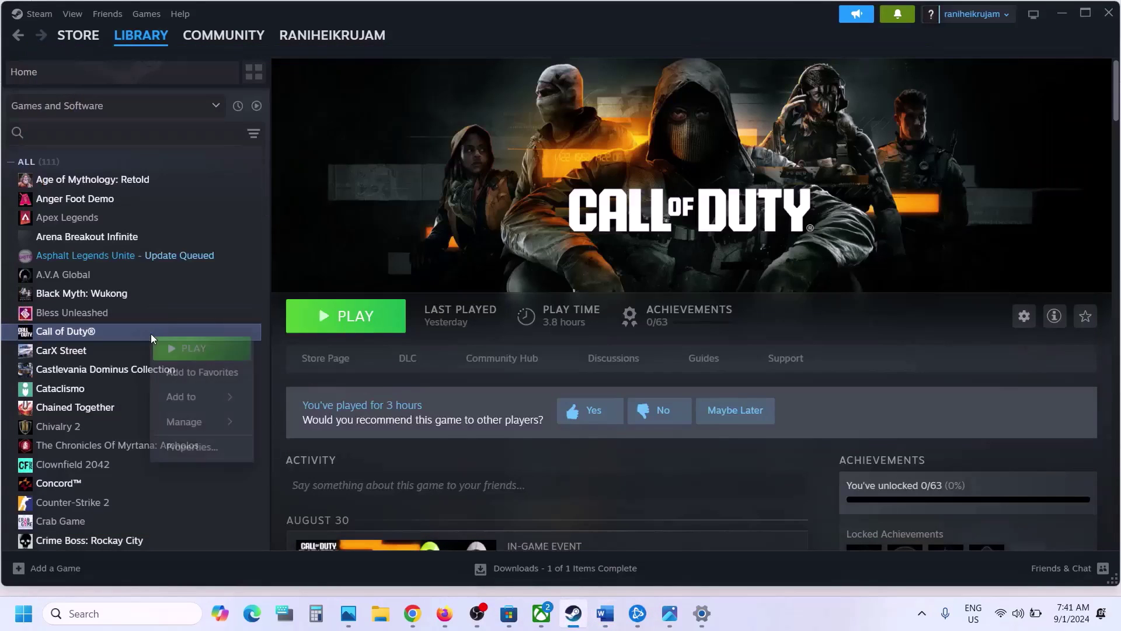
{"action": "left_click", "coordinate": [198, 446]}
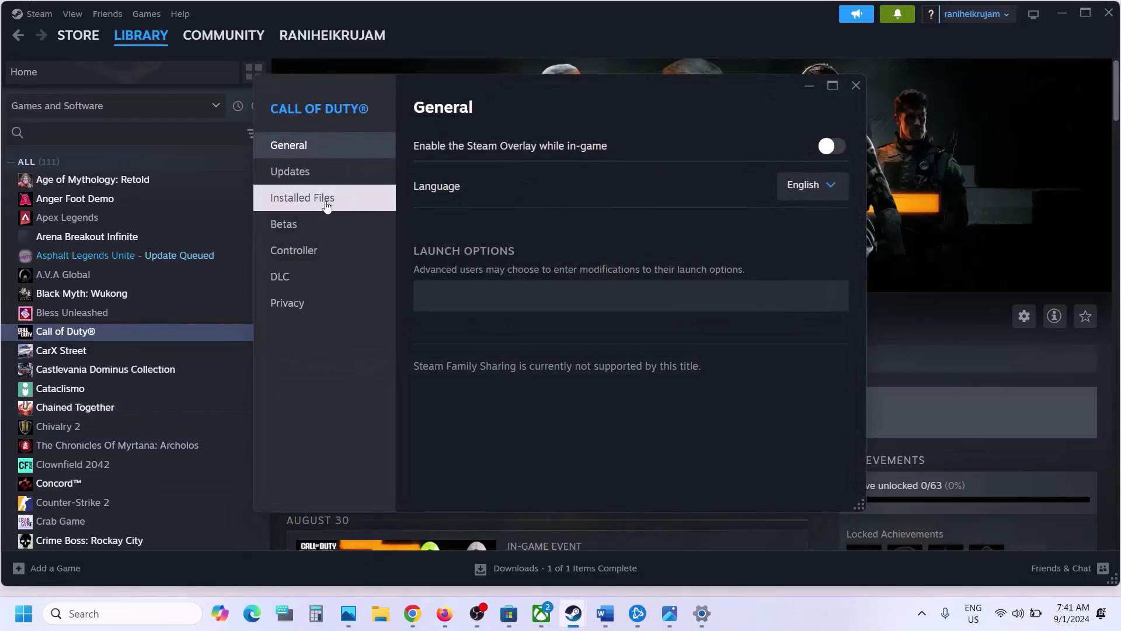
{"action": "left_click", "coordinate": [322, 209]}
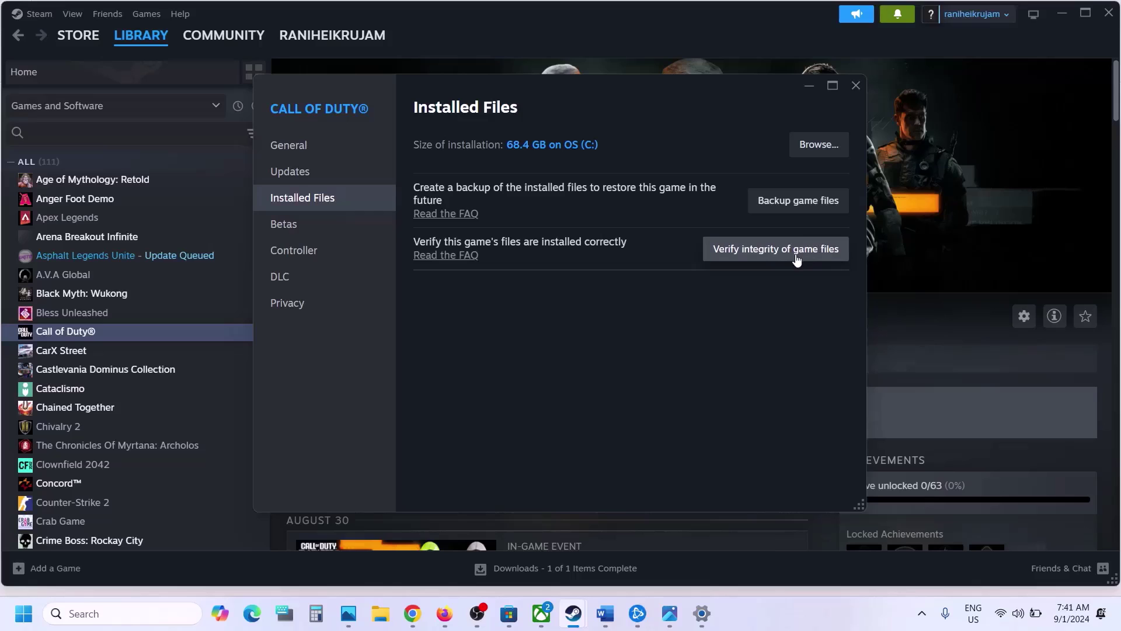
{"action": "left_click", "coordinate": [856, 85]}
Switch to Battle.net and view the Scan and Repair option among Call of Duty's game options
{"action": "left_click", "coordinate": [637, 613]}
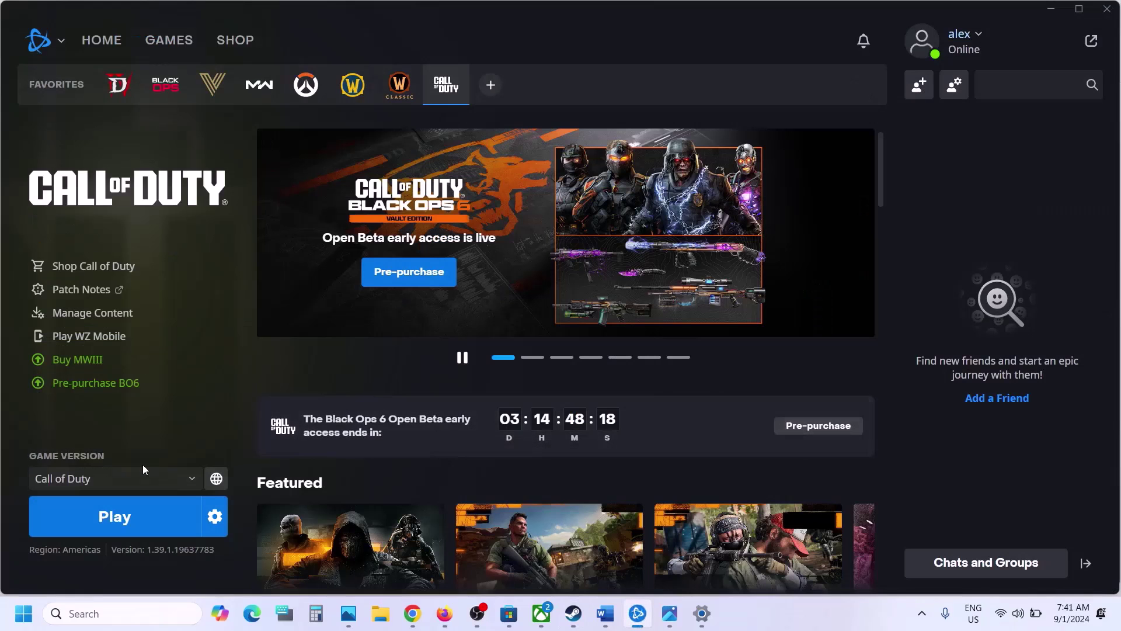
{"action": "left_click", "coordinate": [215, 519]}
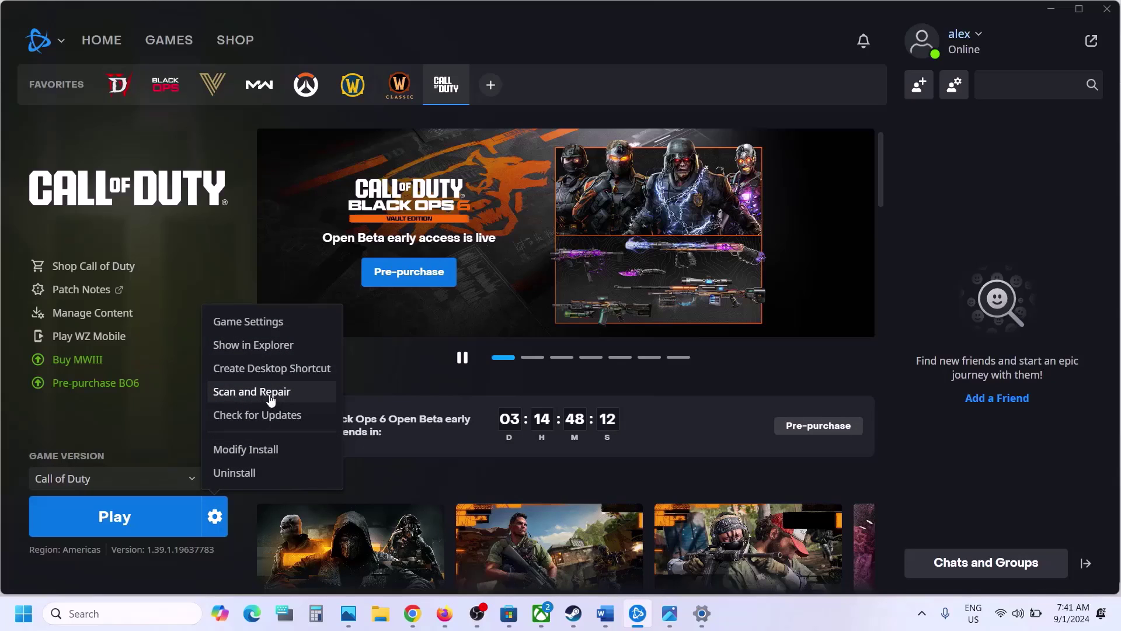
Go to Step 5 in the Word document and highlight its text, Modify Installation
{"action": "left_click", "coordinate": [605, 613]}
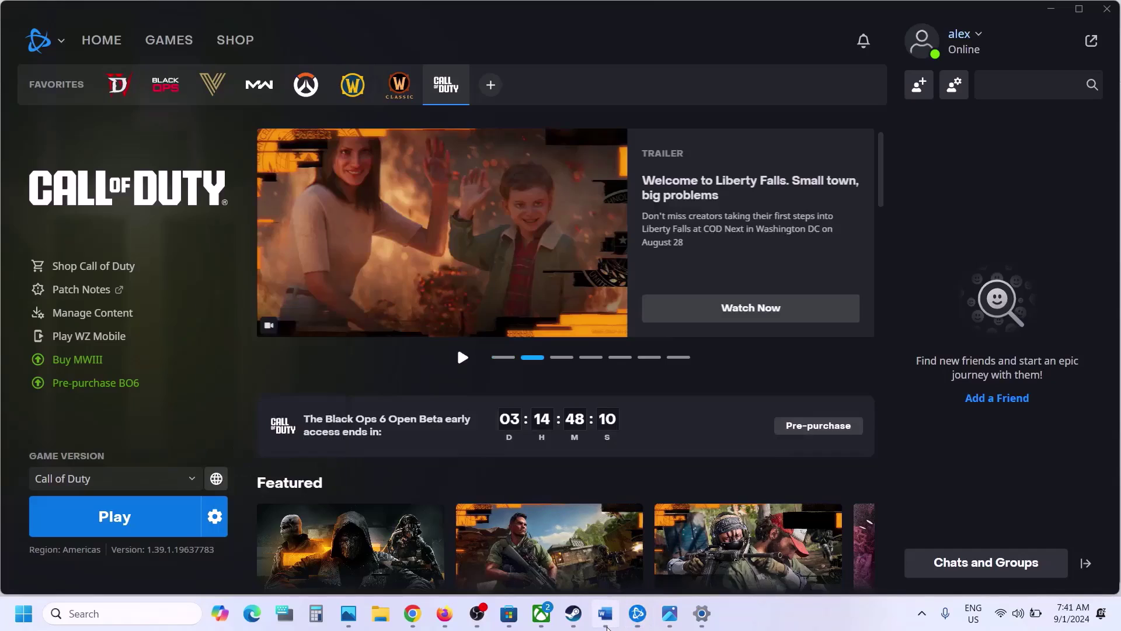
{"action": "scroll", "coordinate": [485, 349], "scroll_direction": "down", "scroll_amount": 4}
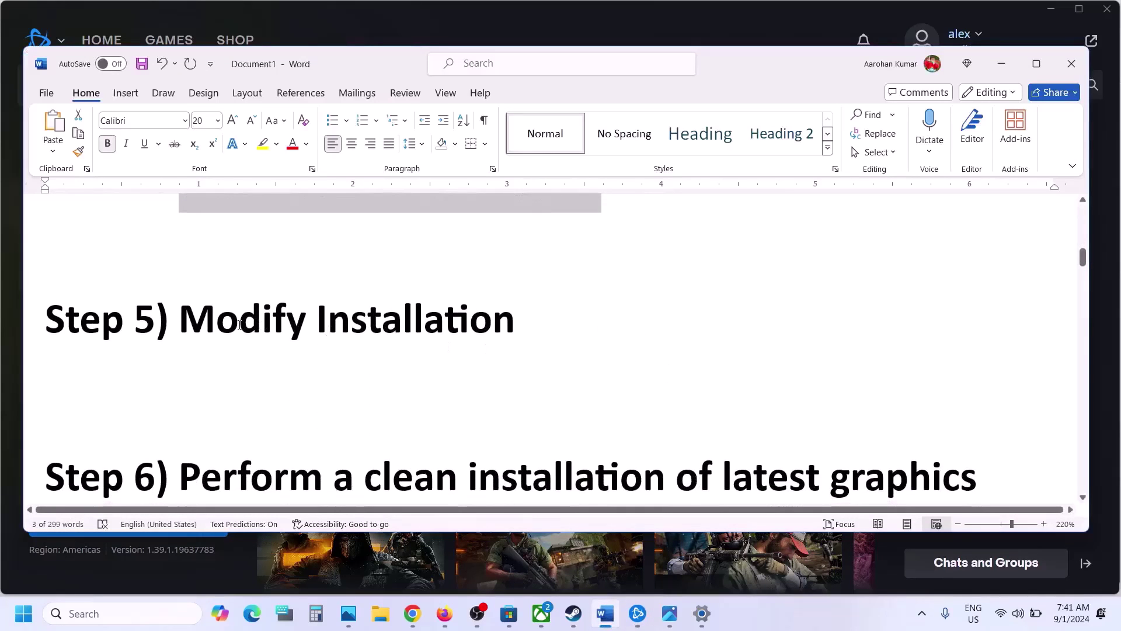
{"action": "left_click_drag", "start_coordinate": [180, 320], "coordinate": [555, 316]}
Switch to Steam and review the install selection in Call of Duty's DLC list, from the Modern Warfare II packs to Black Ops 6
{"action": "left_click", "coordinate": [602, 611]}
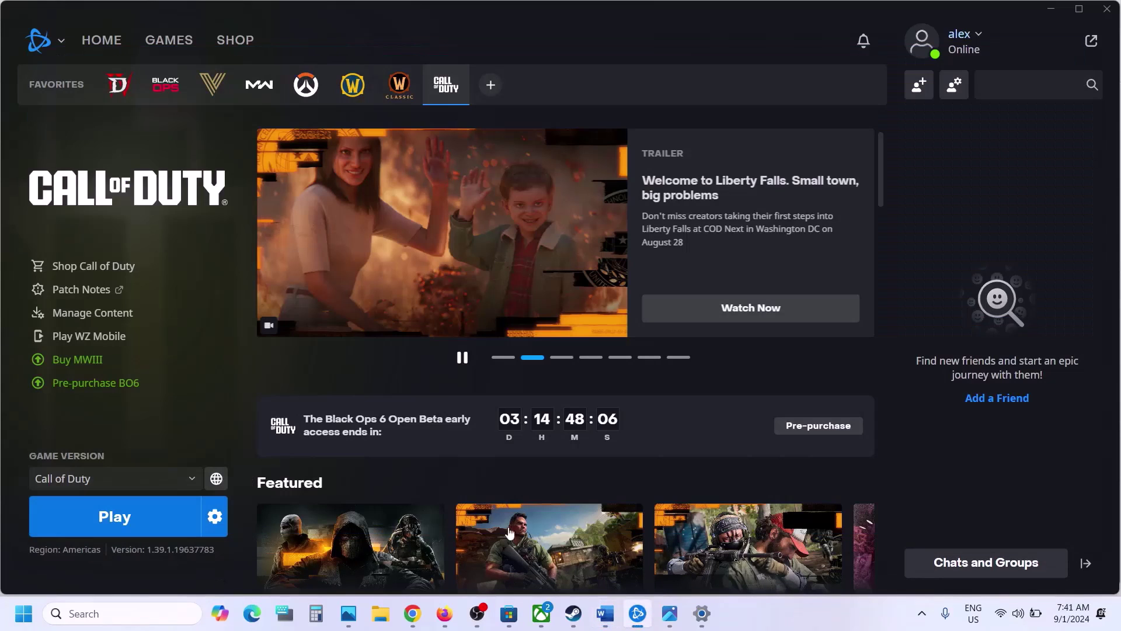
{"action": "left_click", "coordinate": [583, 613]}
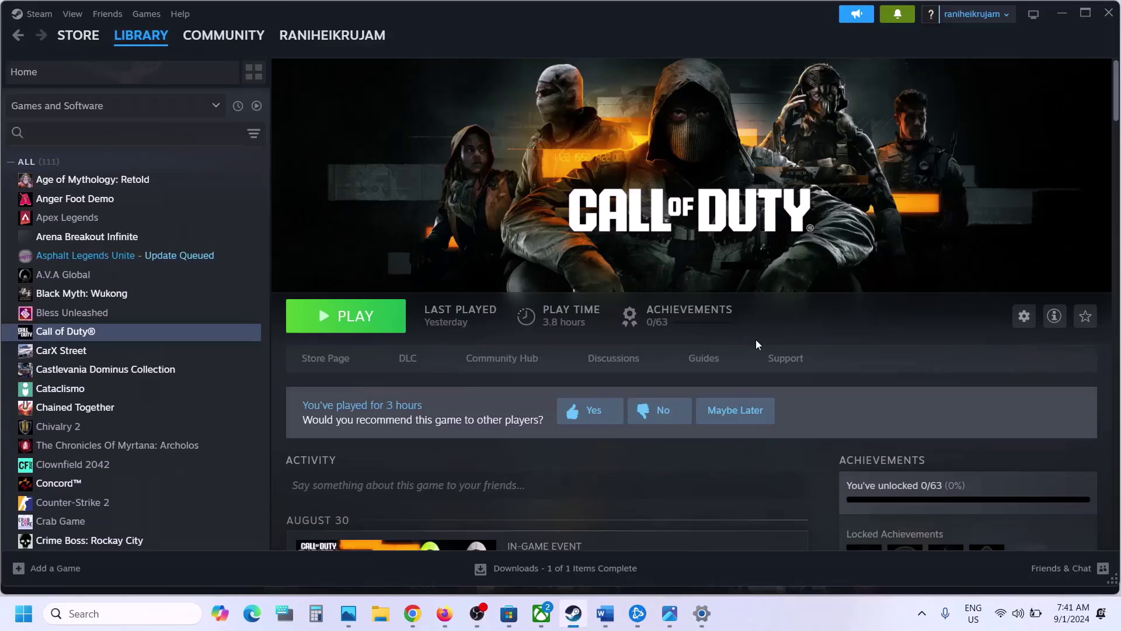
{"action": "scroll", "coordinate": [857, 398], "scroll_direction": "down", "scroll_amount": 5}
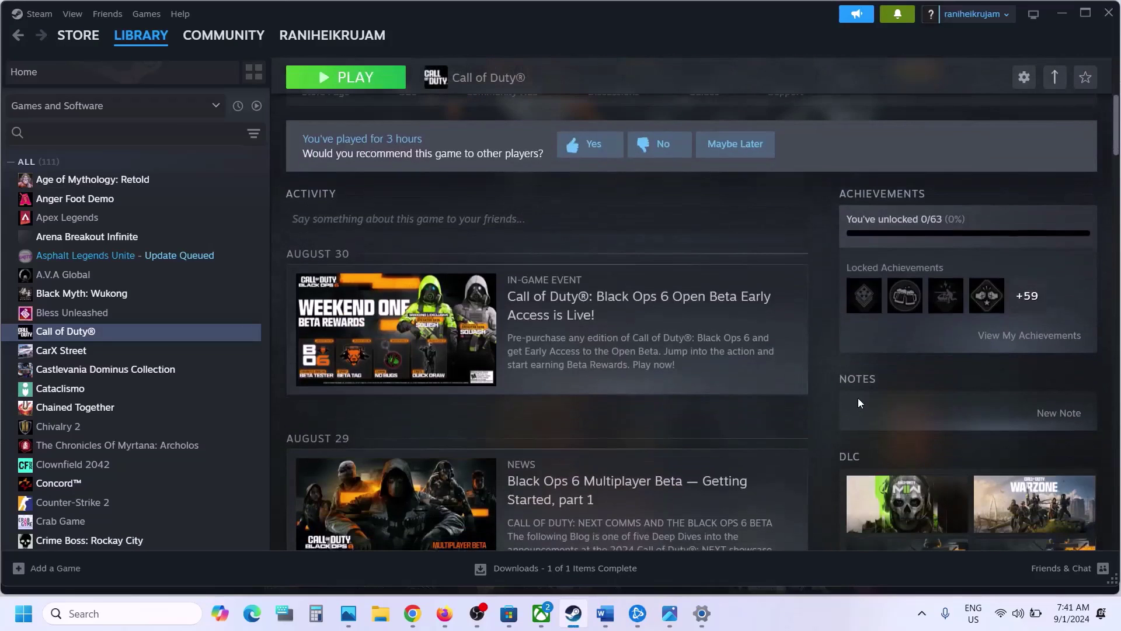
{"action": "scroll", "coordinate": [859, 403], "scroll_direction": "down", "scroll_amount": 5}
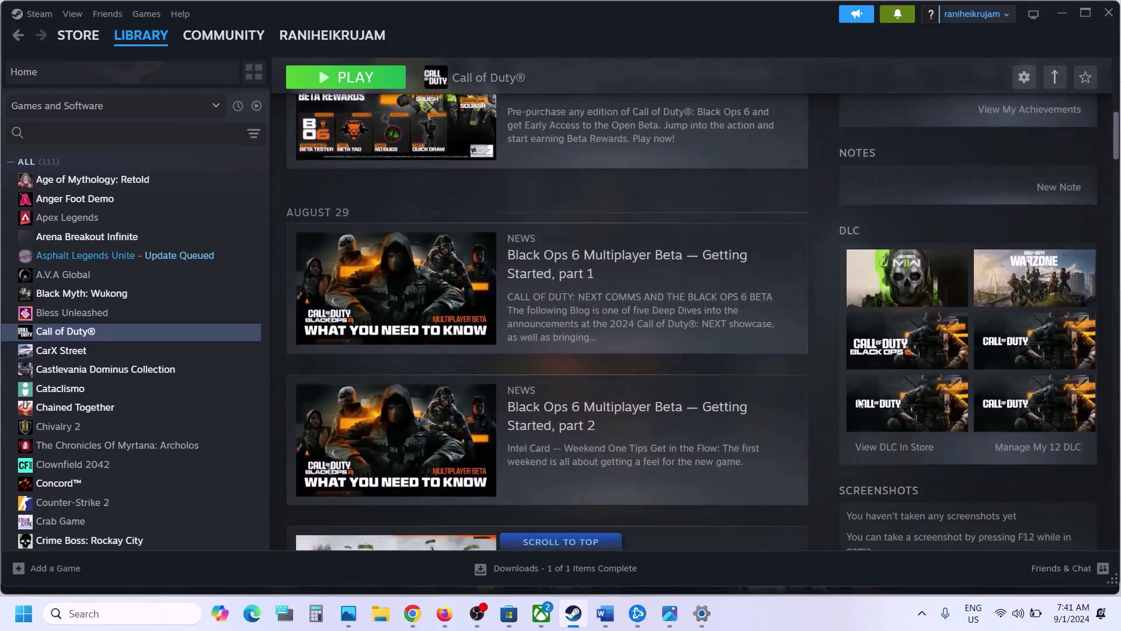
{"action": "left_click", "coordinate": [1038, 449]}
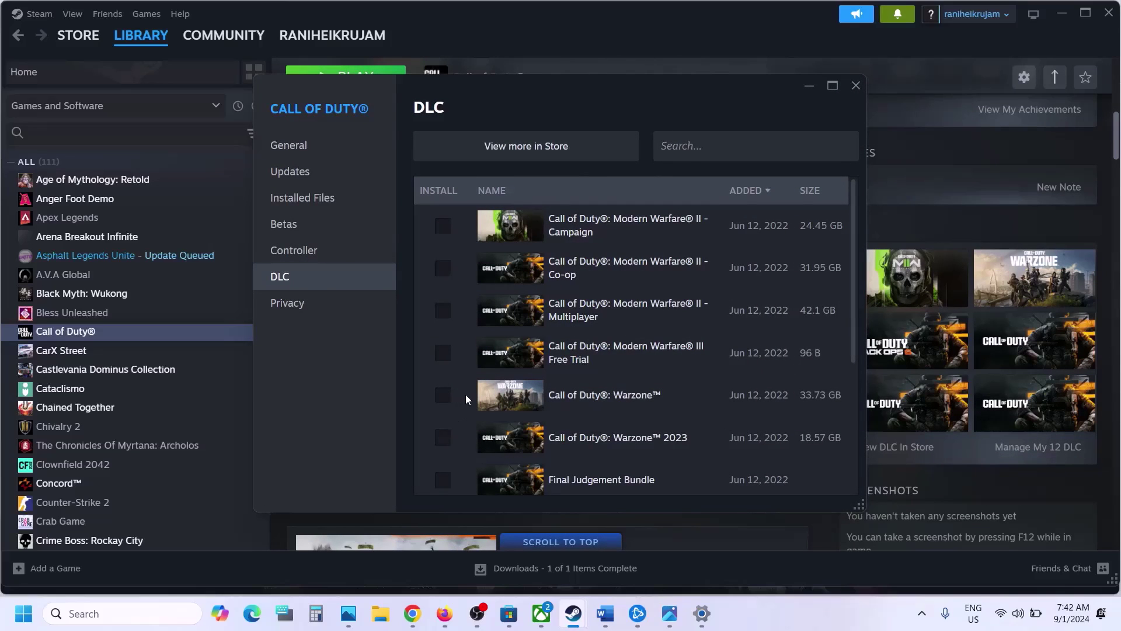
{"action": "scroll", "coordinate": [471, 393], "scroll_direction": "down", "scroll_amount": 4}
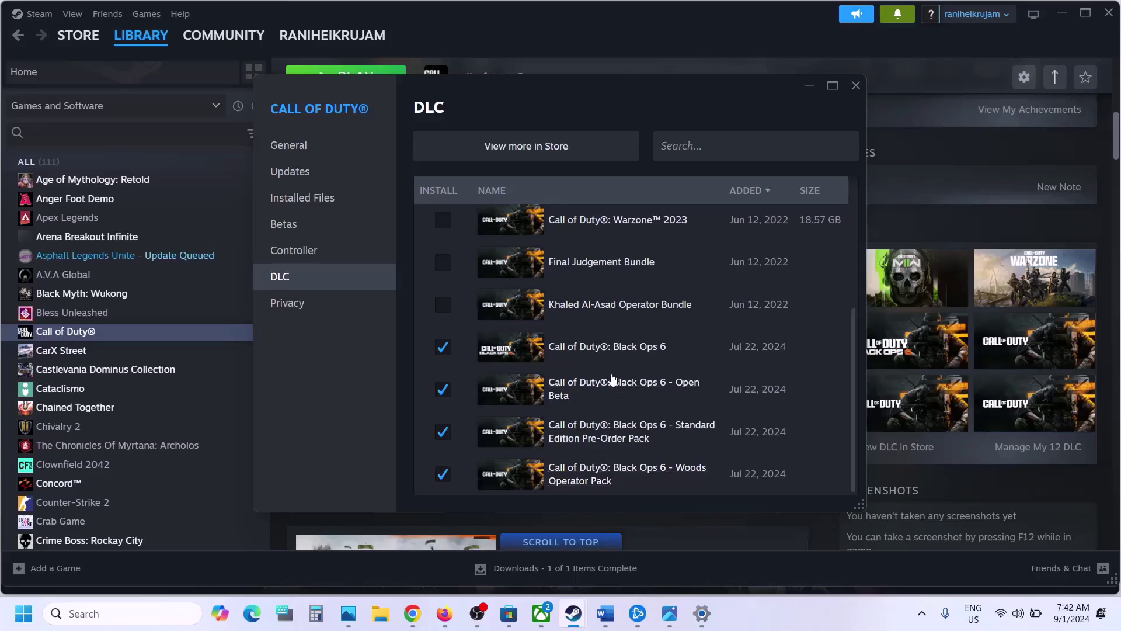
{"action": "scroll", "coordinate": [611, 381], "scroll_direction": "up", "scroll_amount": 3}
{"action": "scroll", "coordinate": [578, 402], "scroll_direction": "up", "scroll_amount": 3}
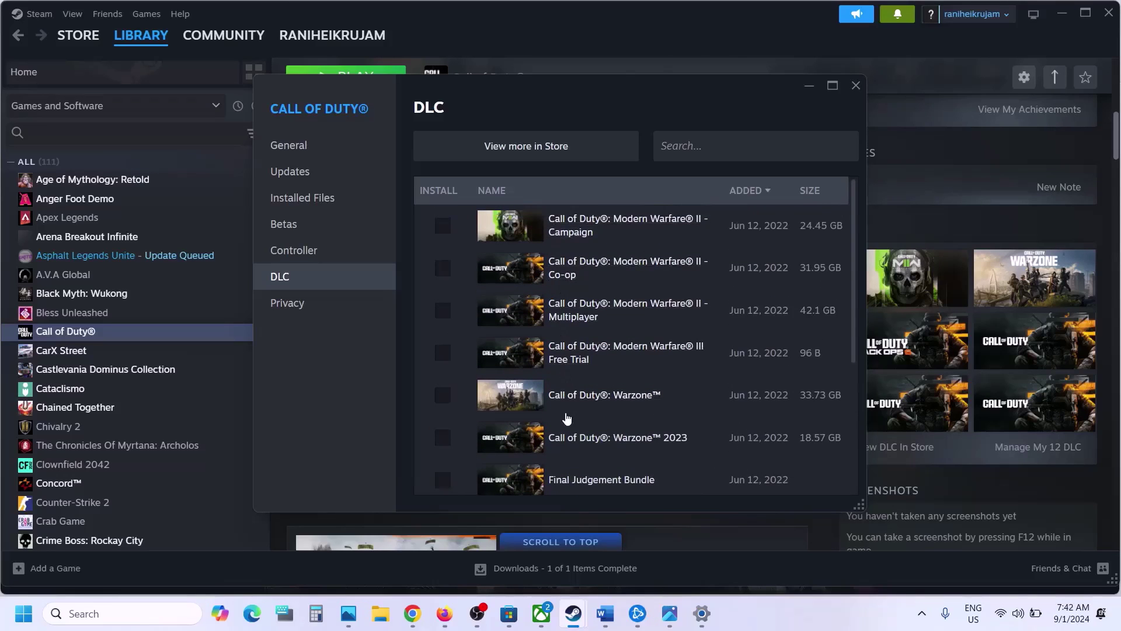
{"action": "scroll", "coordinate": [567, 417], "scroll_direction": "down", "scroll_amount": 4}
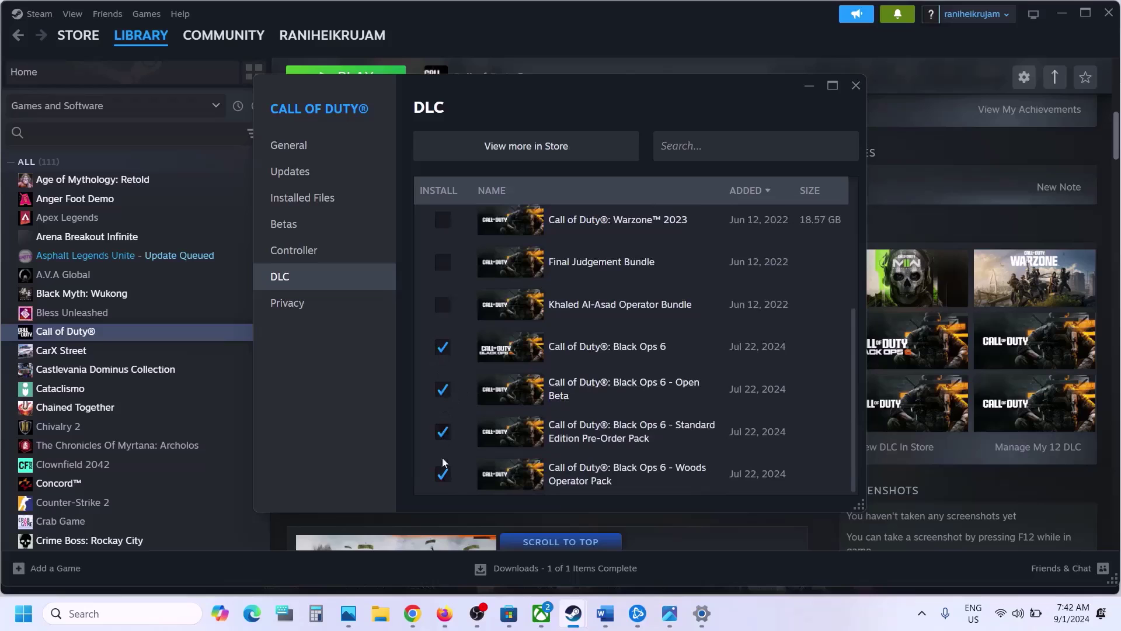
{"action": "left_click", "coordinate": [856, 86]}
{"action": "scroll", "coordinate": [478, 249], "scroll_direction": "up", "scroll_amount": 10}
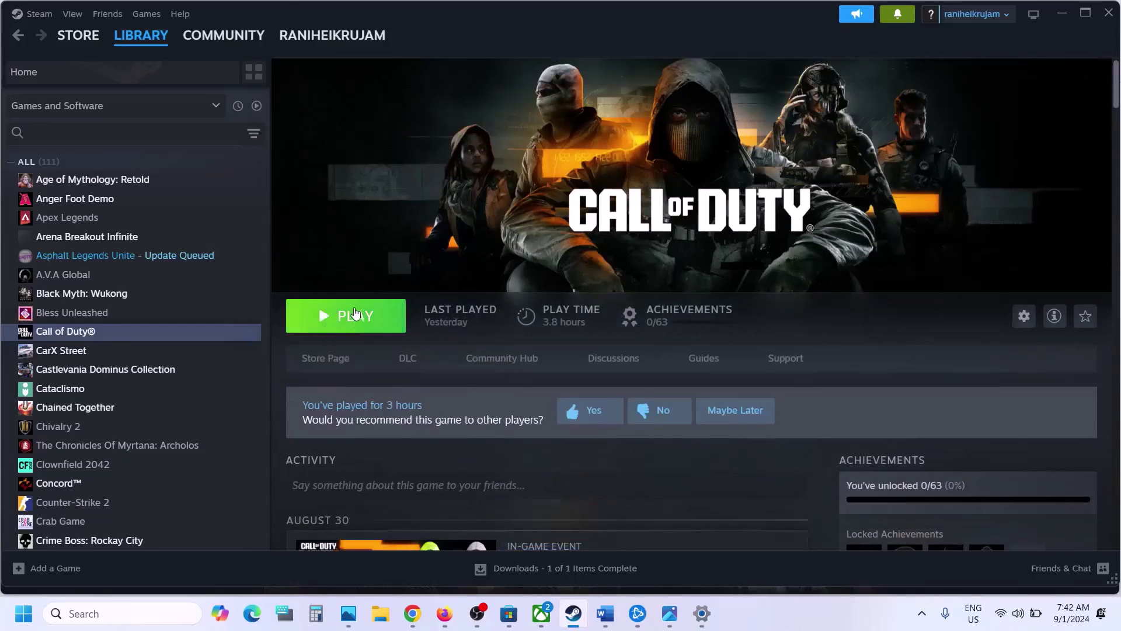
Switch to Battle.net and view the install content choices for modifying Call of Duty's installation, leaving without applying any change
{"action": "left_click", "coordinate": [603, 621]}
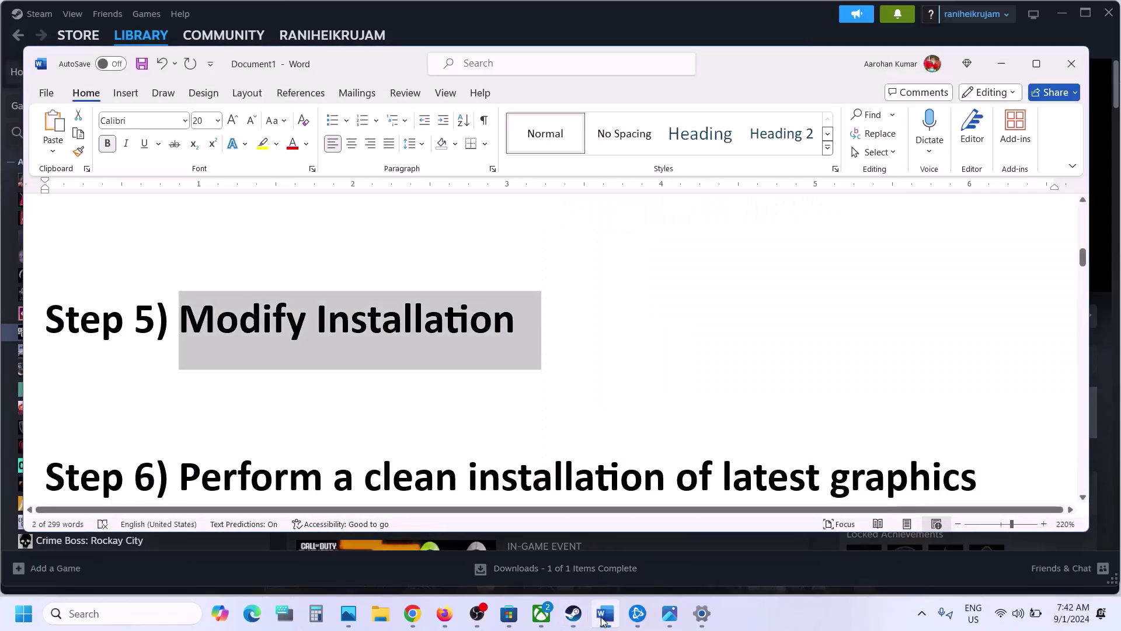
{"action": "left_click", "coordinate": [636, 620]}
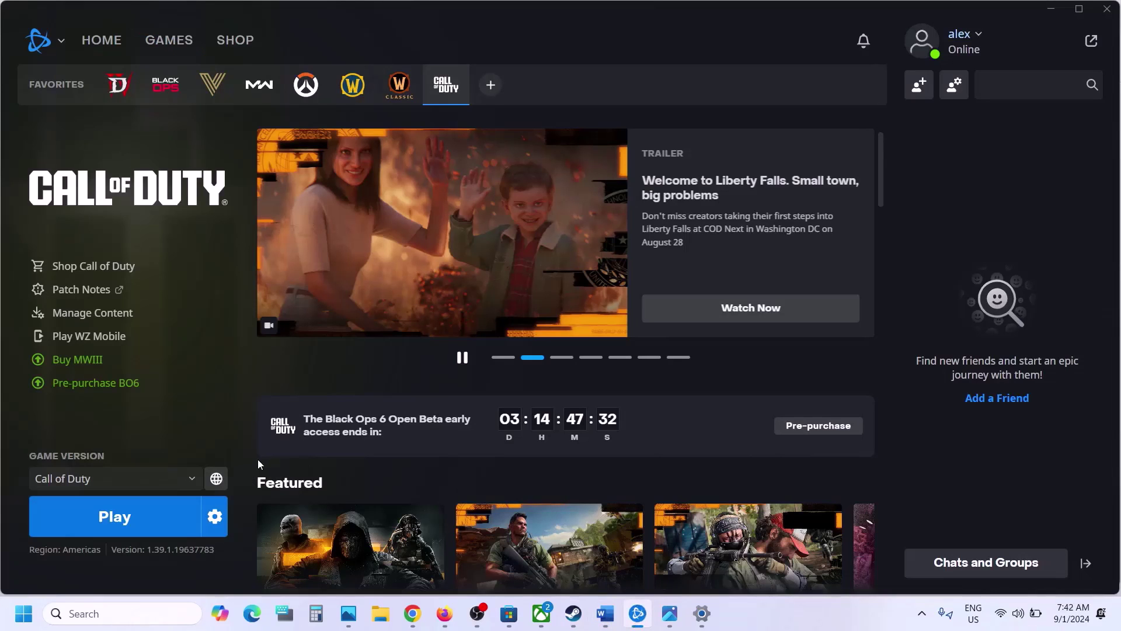
{"action": "left_click", "coordinate": [214, 516]}
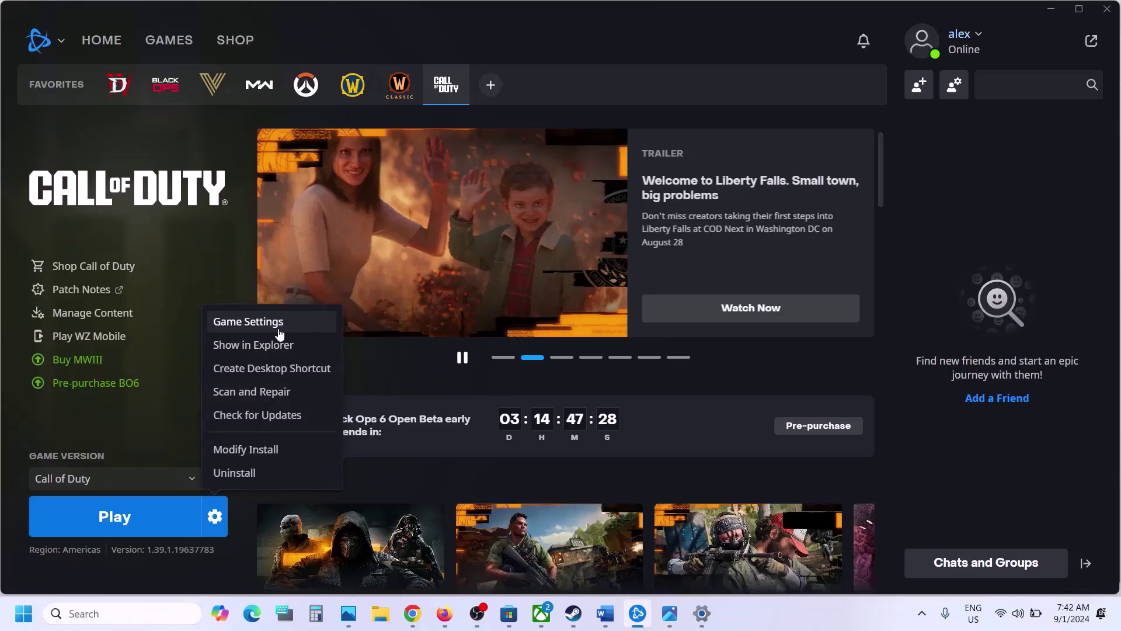
{"action": "left_click", "coordinate": [261, 456]}
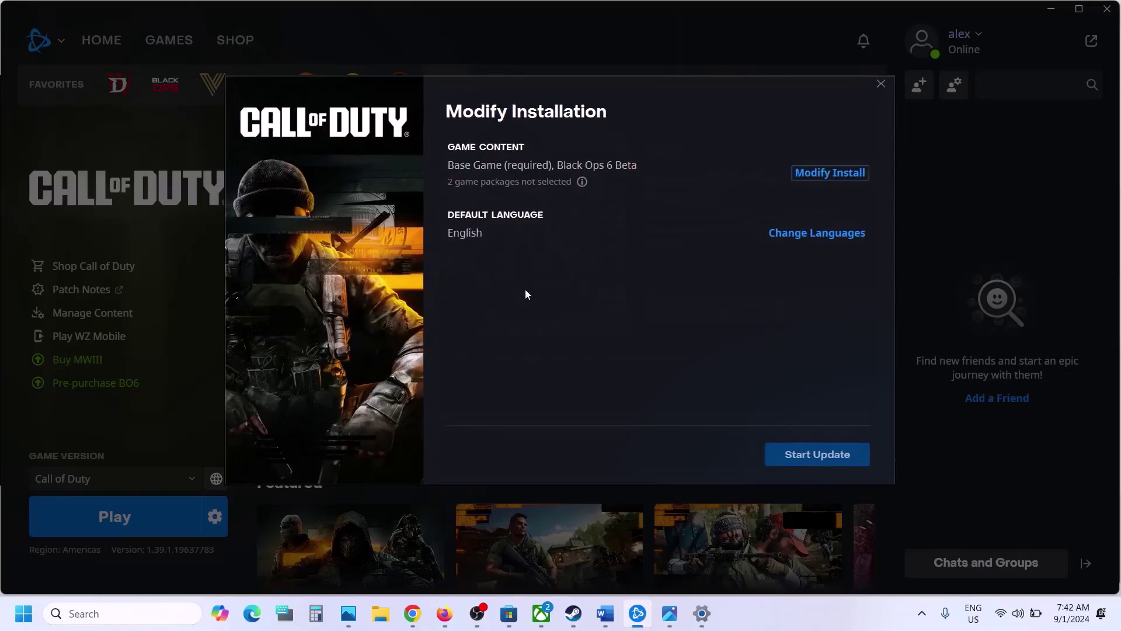
{"action": "left_click", "coordinate": [816, 175]}
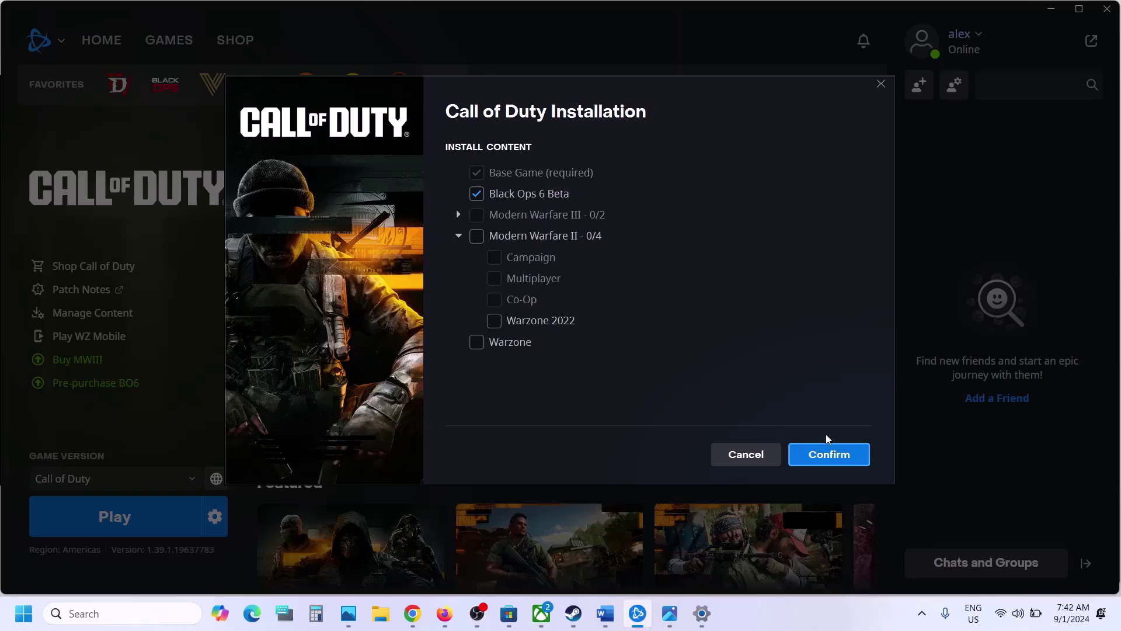
{"action": "left_click", "coordinate": [737, 448]}
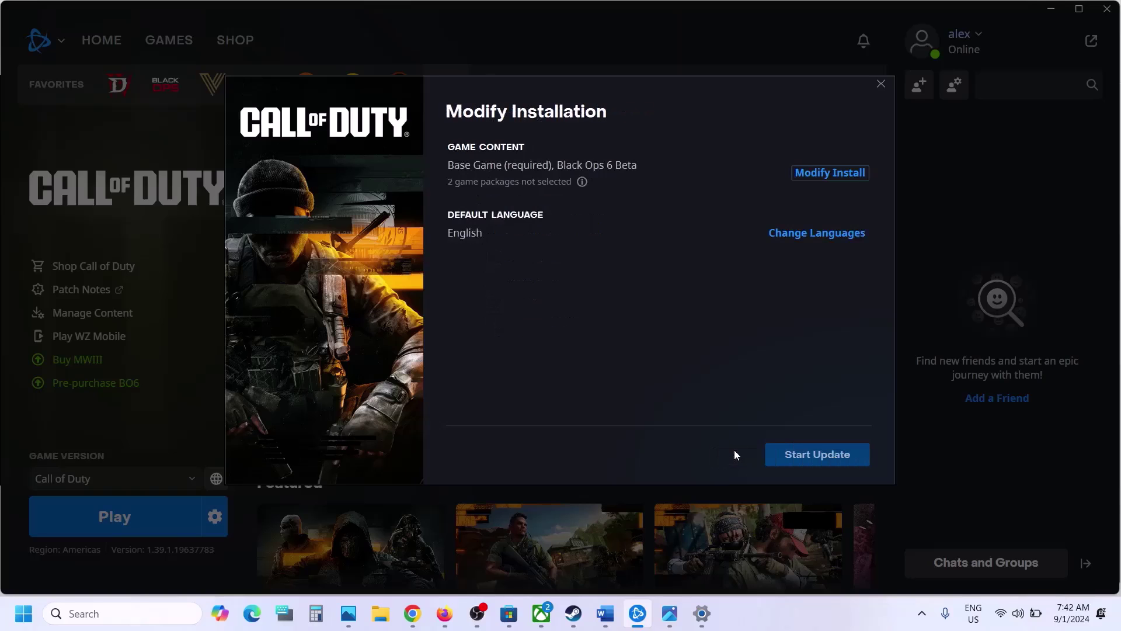
{"action": "left_click", "coordinate": [881, 84]}
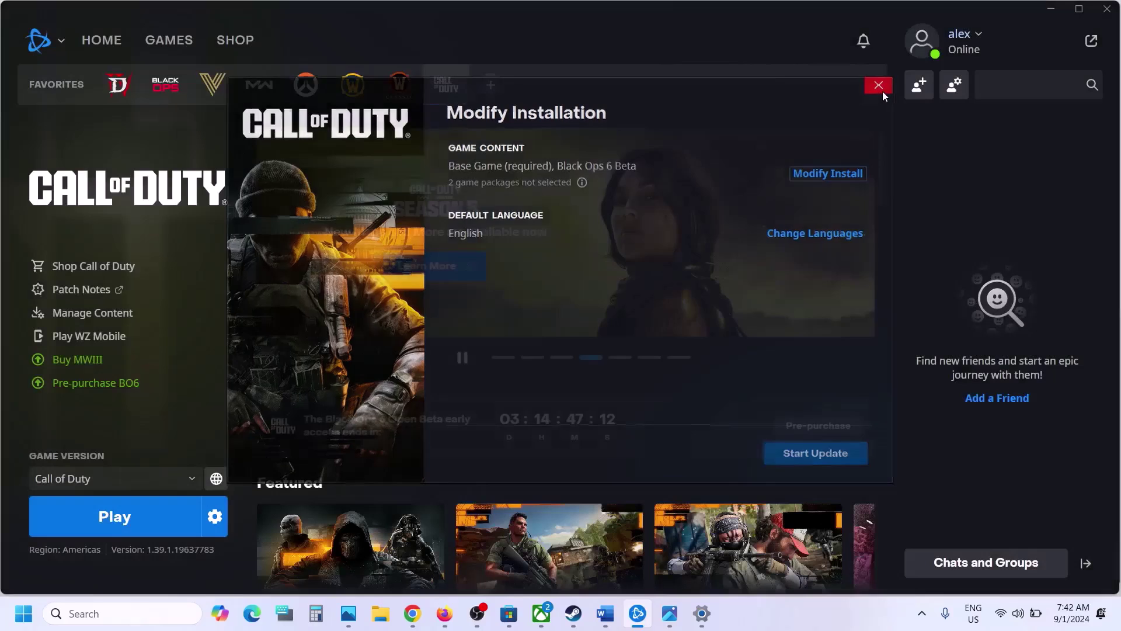
Go to Step 6 in the Word document and highlight the clean graphics driver installation text and the NVIDIA and AMD links
{"action": "left_click", "coordinate": [606, 613]}
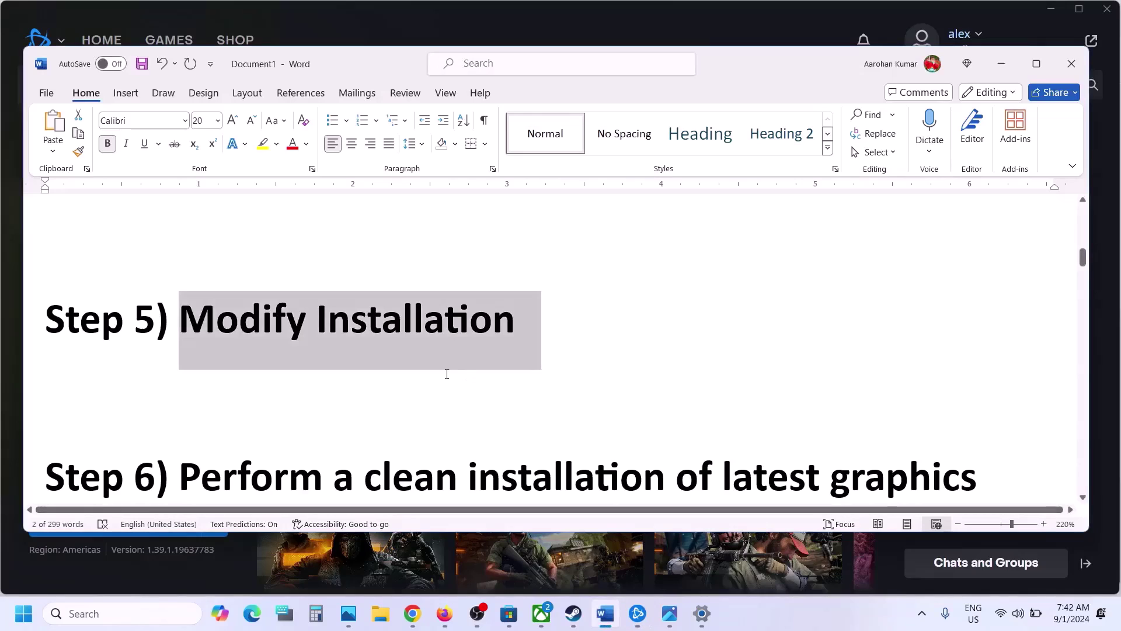
{"action": "scroll", "coordinate": [445, 370], "scroll_direction": "down", "scroll_amount": 3}
{"action": "left_click_drag", "start_coordinate": [197, 334], "coordinate": [500, 350]}
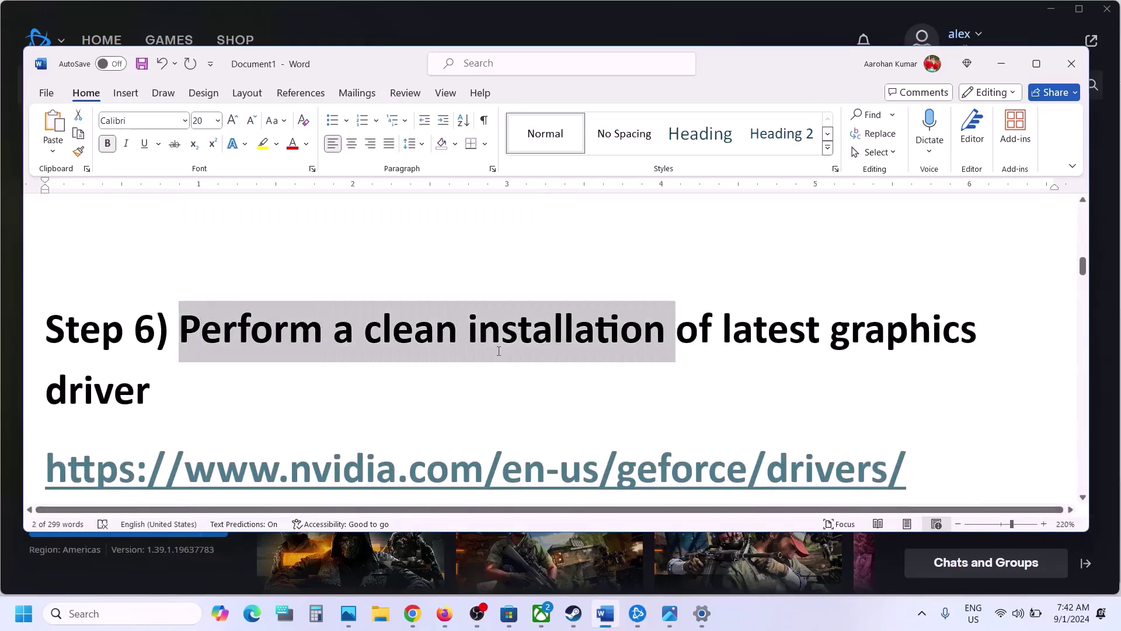
{"action": "scroll", "coordinate": [500, 351], "scroll_direction": "down", "scroll_amount": 2}
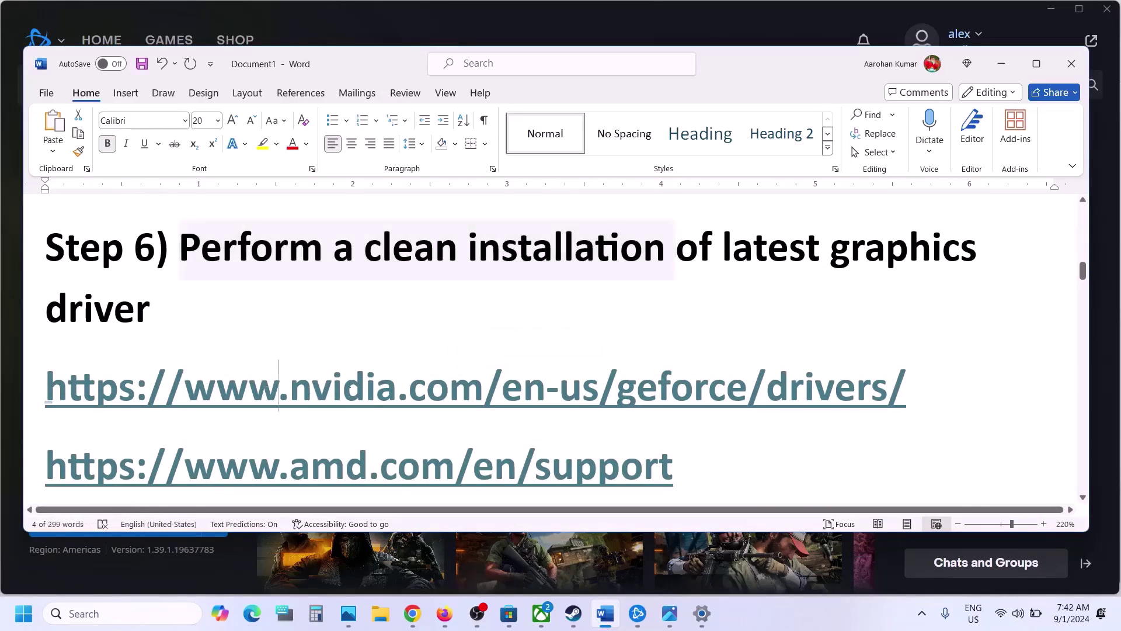
{"action": "left_click_drag", "start_coordinate": [279, 389], "coordinate": [599, 390]}
{"action": "left_click_drag", "start_coordinate": [465, 450], "coordinate": [535, 467]}
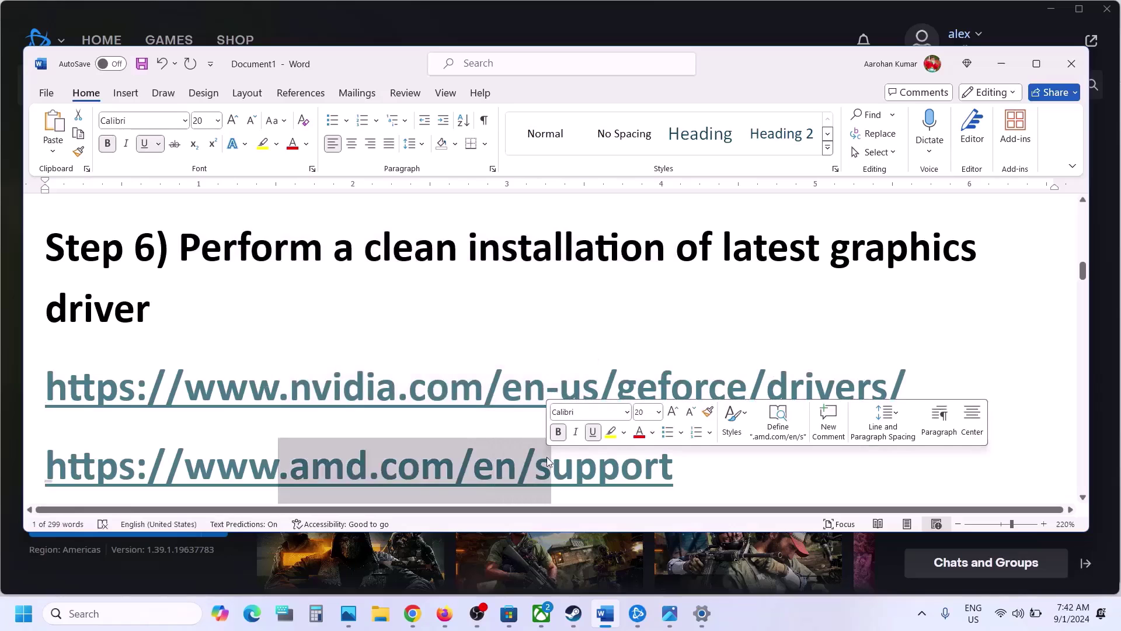
{"action": "left_click_drag", "start_coordinate": [312, 389], "coordinate": [601, 391]}
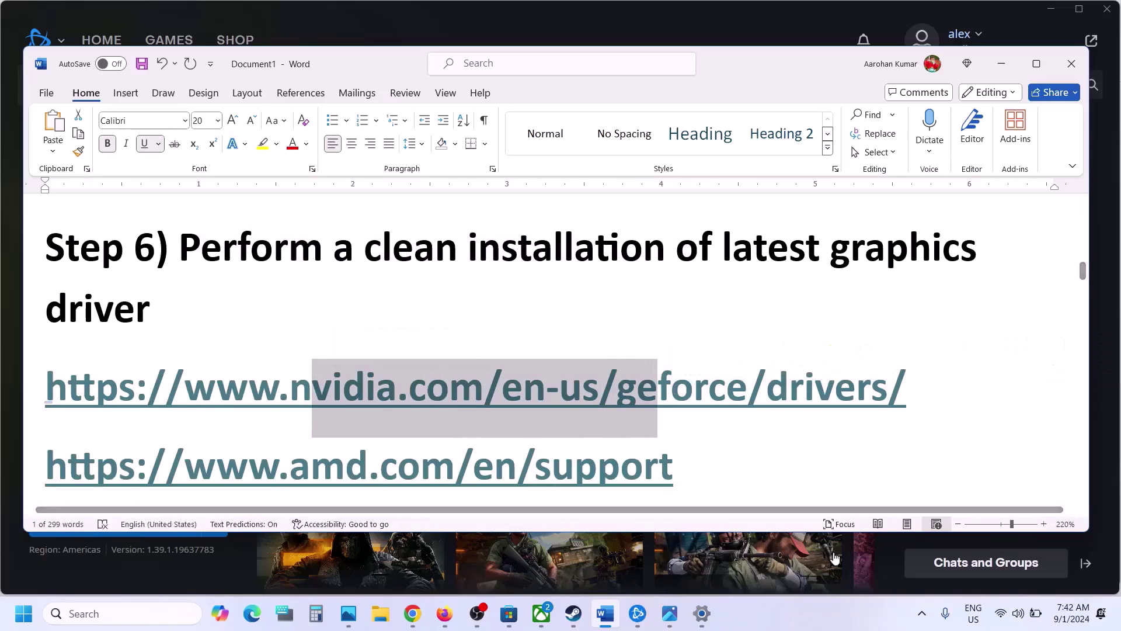
Open the NVIDIA drivers link in Chrome and search for GeForce RTX 3050 Laptop GPU drivers for Windows 11 in English (US)
{"action": "left_click", "coordinate": [584, 388], "text": "ctrl"}
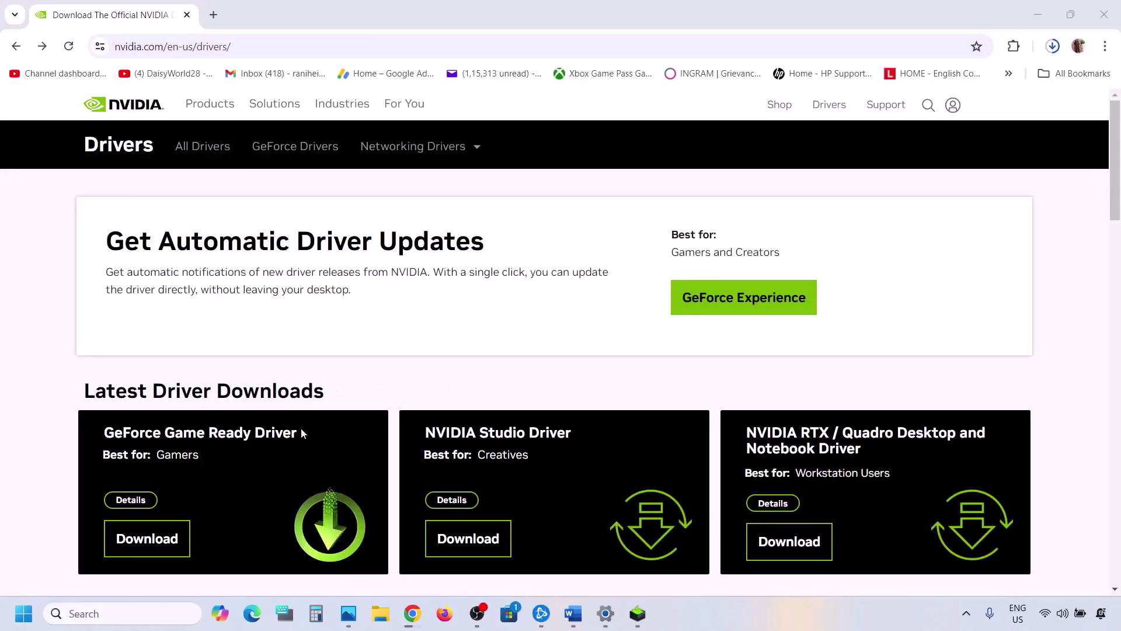
{"action": "scroll", "coordinate": [259, 418], "scroll_direction": "down", "scroll_amount": 8}
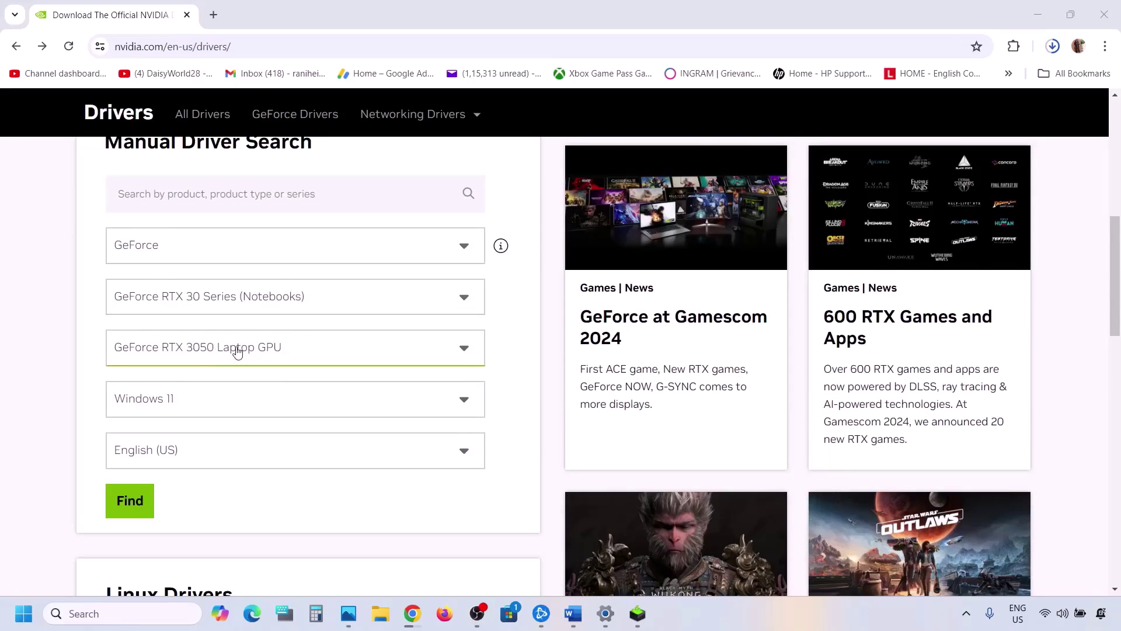
{"action": "left_click", "coordinate": [210, 313]}
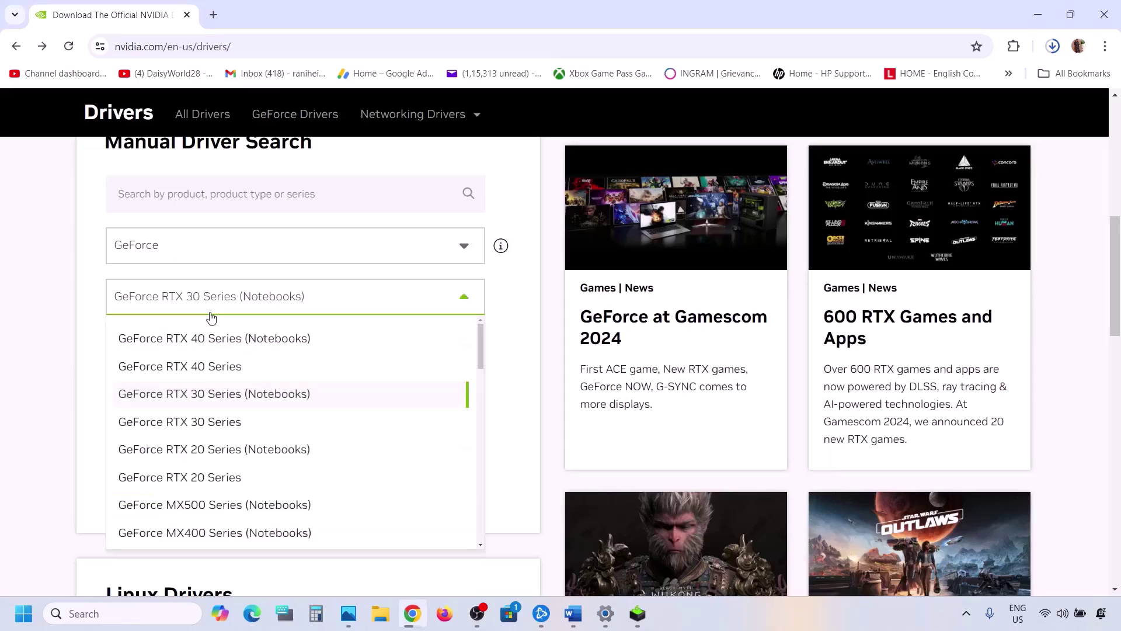
{"action": "left_click", "coordinate": [92, 323]}
{"action": "left_click", "coordinate": [165, 415]}
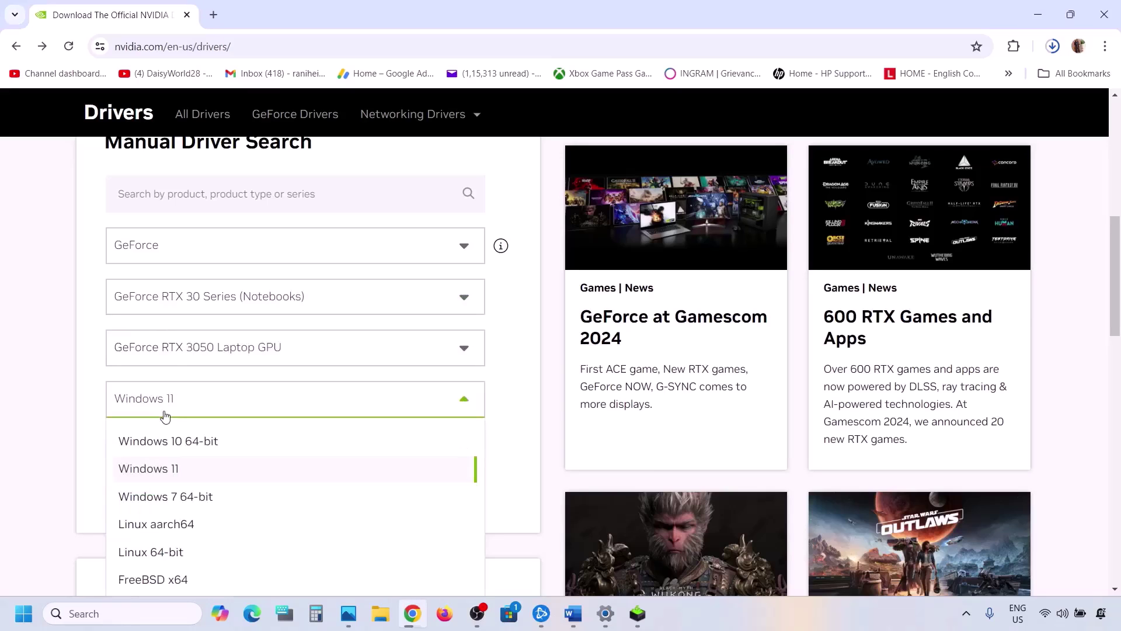
{"action": "left_click", "coordinate": [61, 380]}
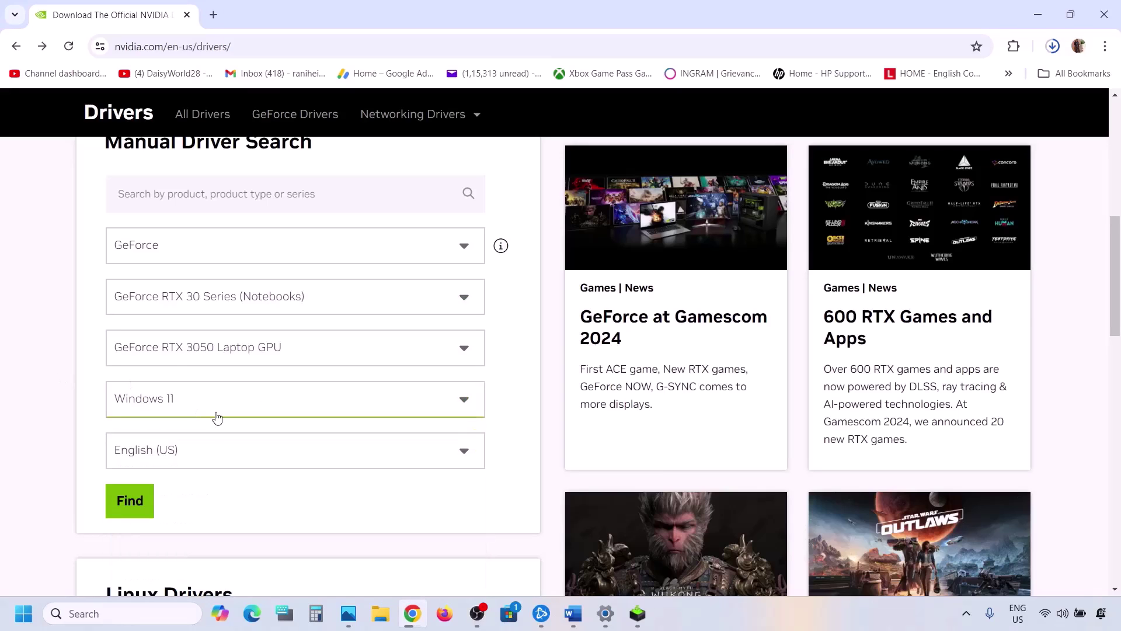
{"action": "scroll", "coordinate": [215, 415], "scroll_direction": "down", "scroll_amount": 1}
{"action": "left_click", "coordinate": [134, 440]}
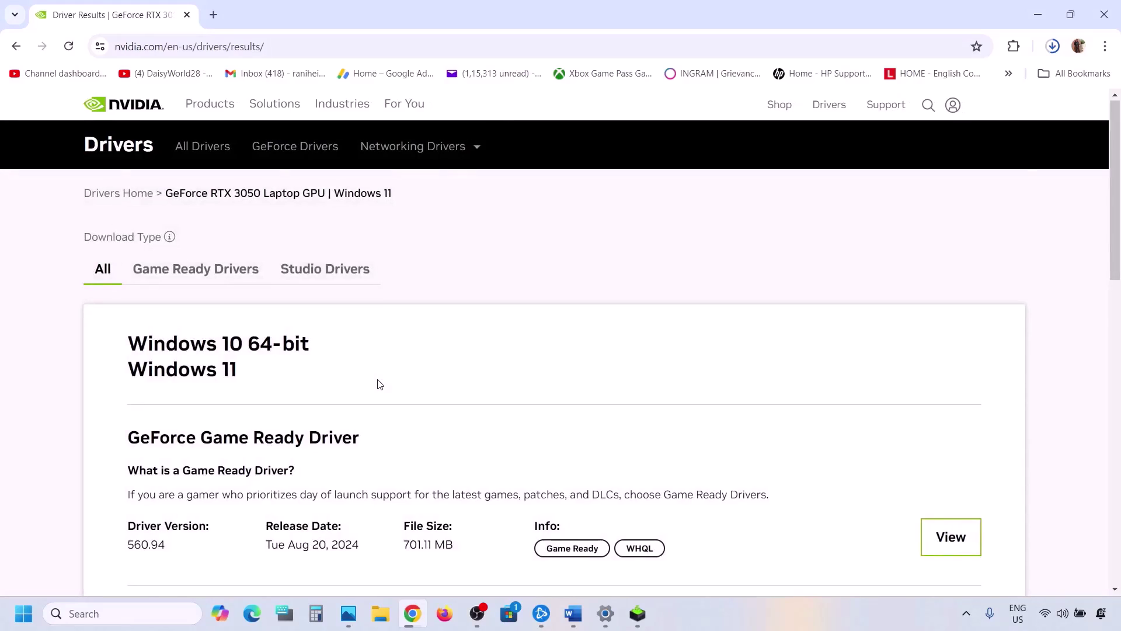
Highlight the GeForce Game Ready Driver's version number, 560.94, in the results and open that driver's details page
{"action": "scroll", "coordinate": [380, 384], "scroll_direction": "down", "scroll_amount": 3}
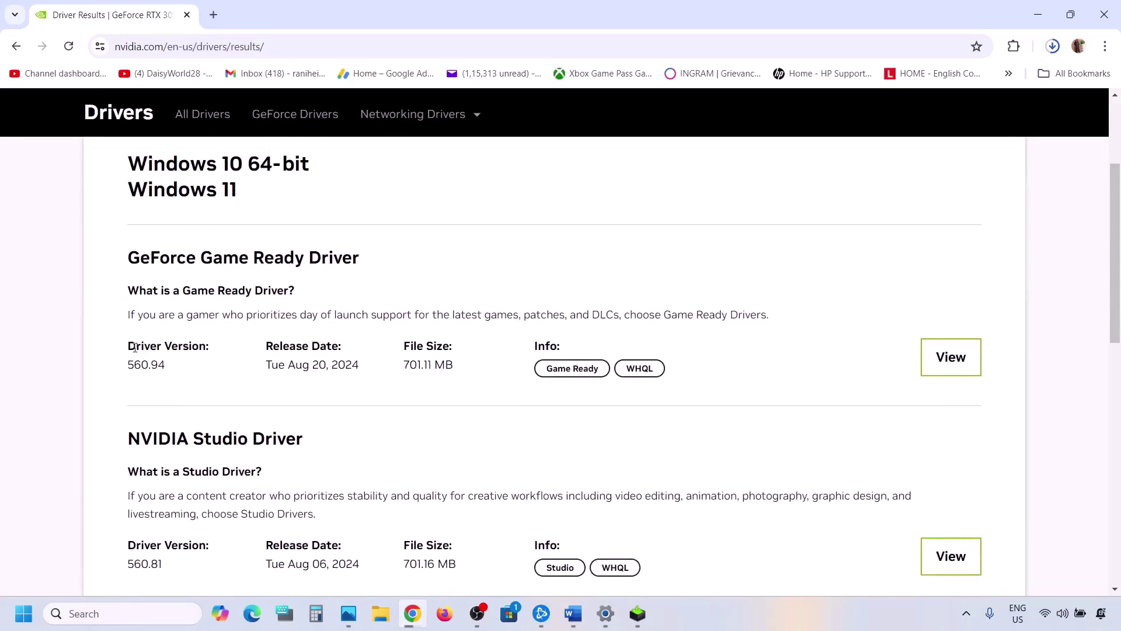
{"action": "left_click_drag", "start_coordinate": [135, 348], "coordinate": [203, 342]}
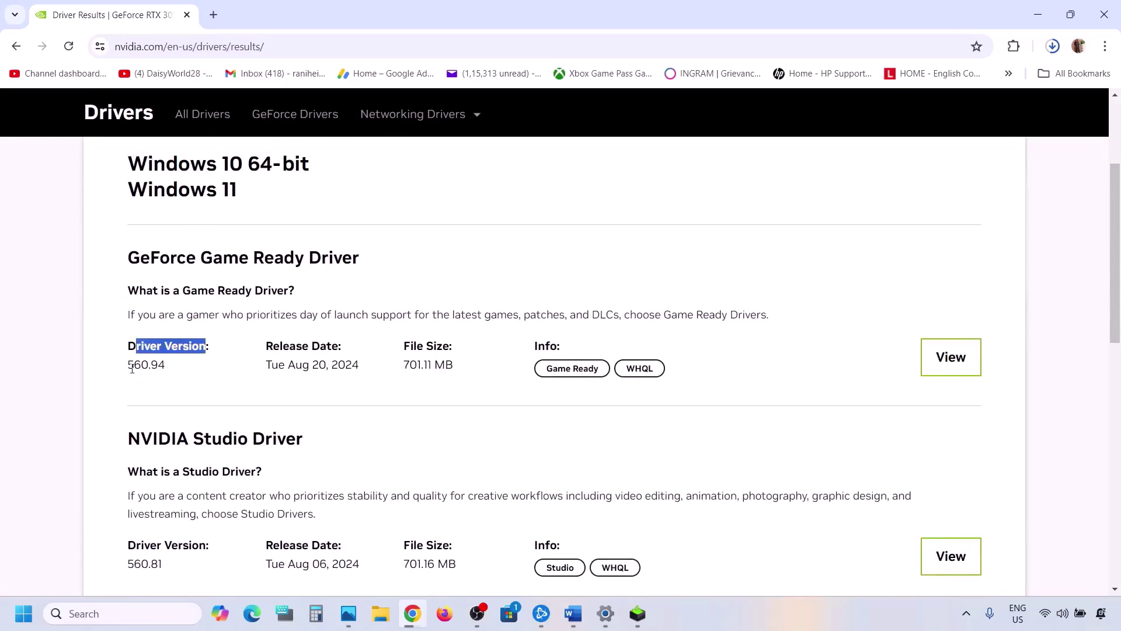
{"action": "left_click_drag", "start_coordinate": [133, 365], "coordinate": [178, 365]}
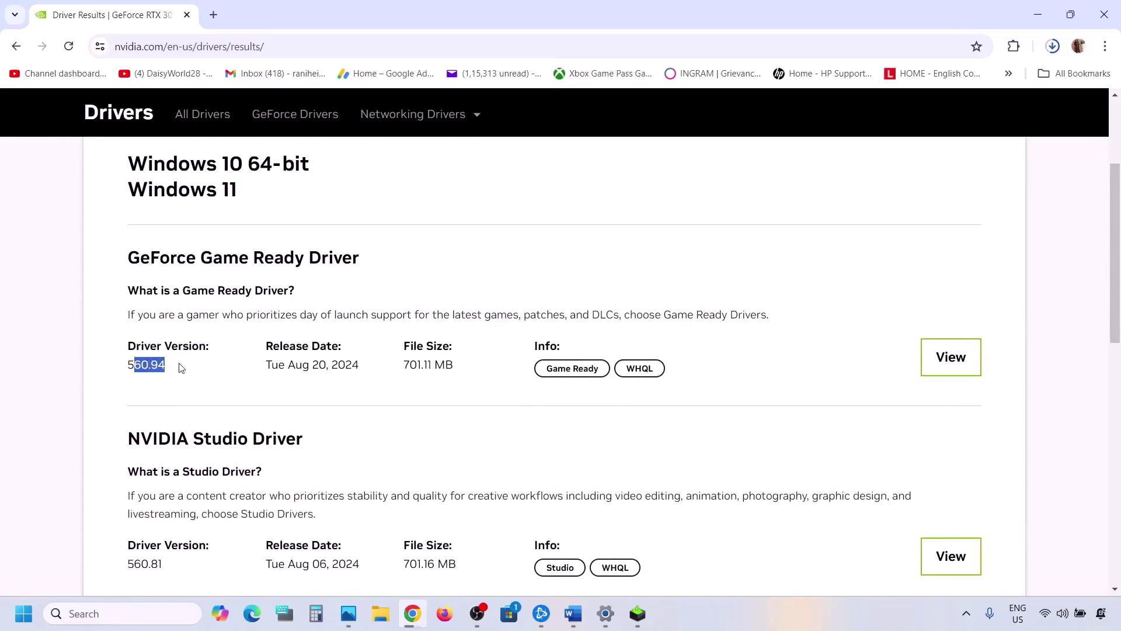
{"action": "left_click", "coordinate": [954, 356]}
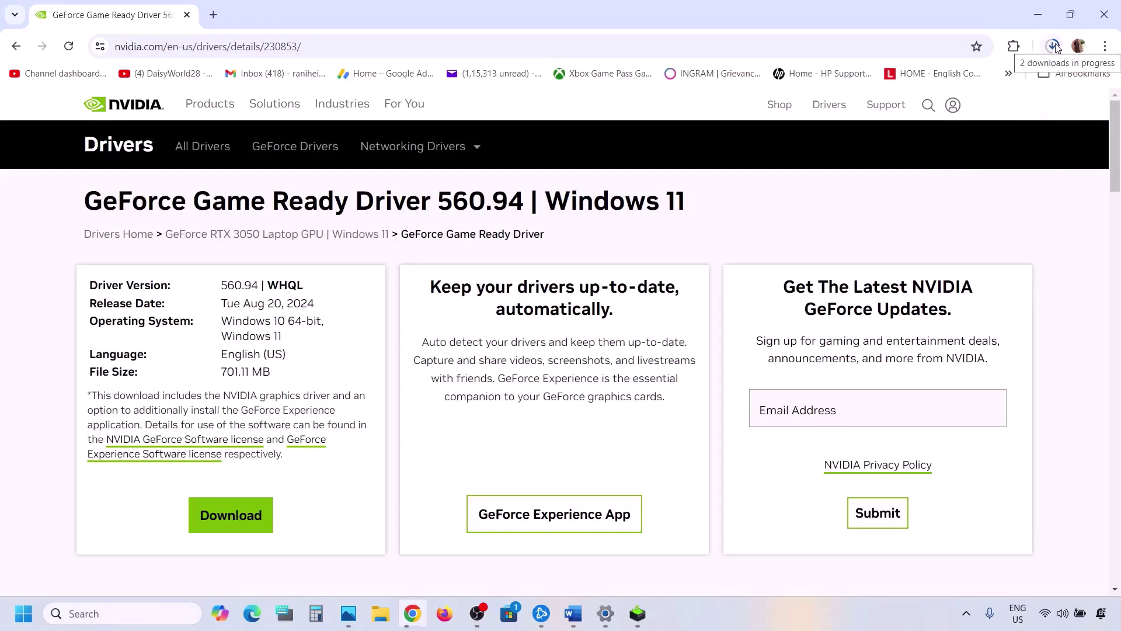
Run the NVIDIA 560.94 installer with Graphics Driver and GeForce Experience, using the Custom (Advanced) option with a clean installation
{"action": "left_click", "coordinate": [639, 623]}
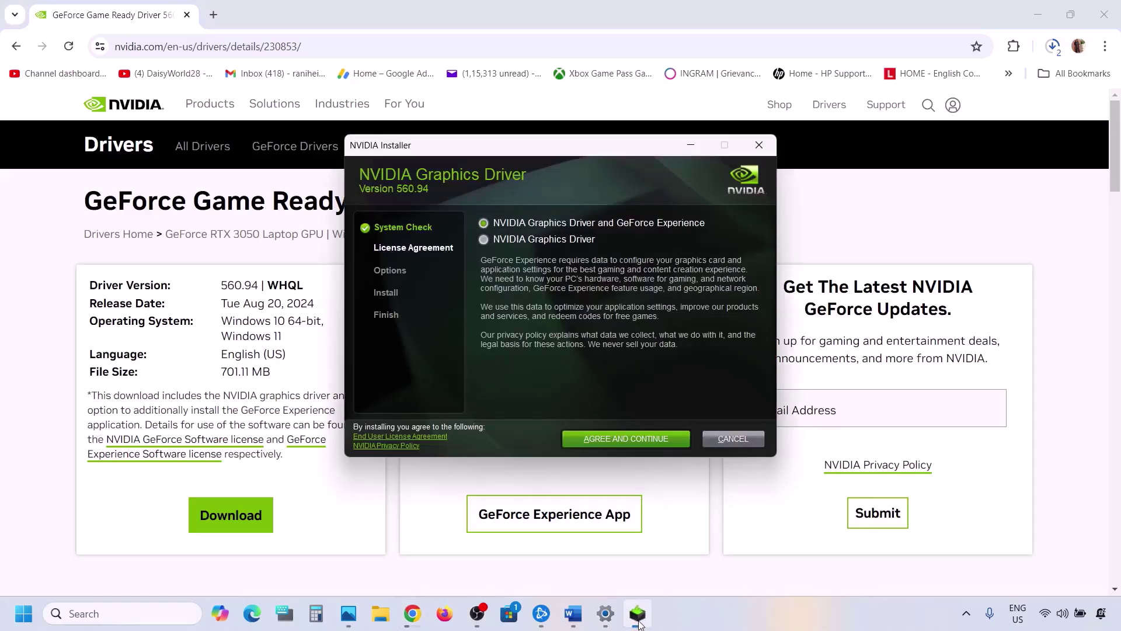
{"action": "left_click", "coordinate": [628, 439]}
{"action": "left_click", "coordinate": [512, 306]}
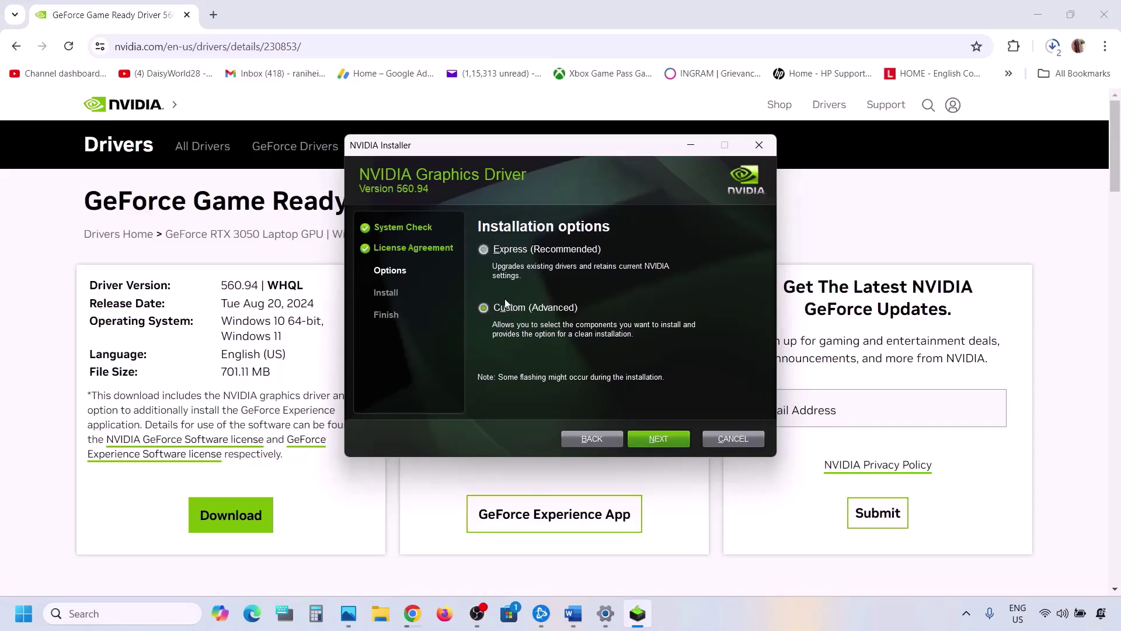
{"action": "left_click", "coordinate": [648, 442]}
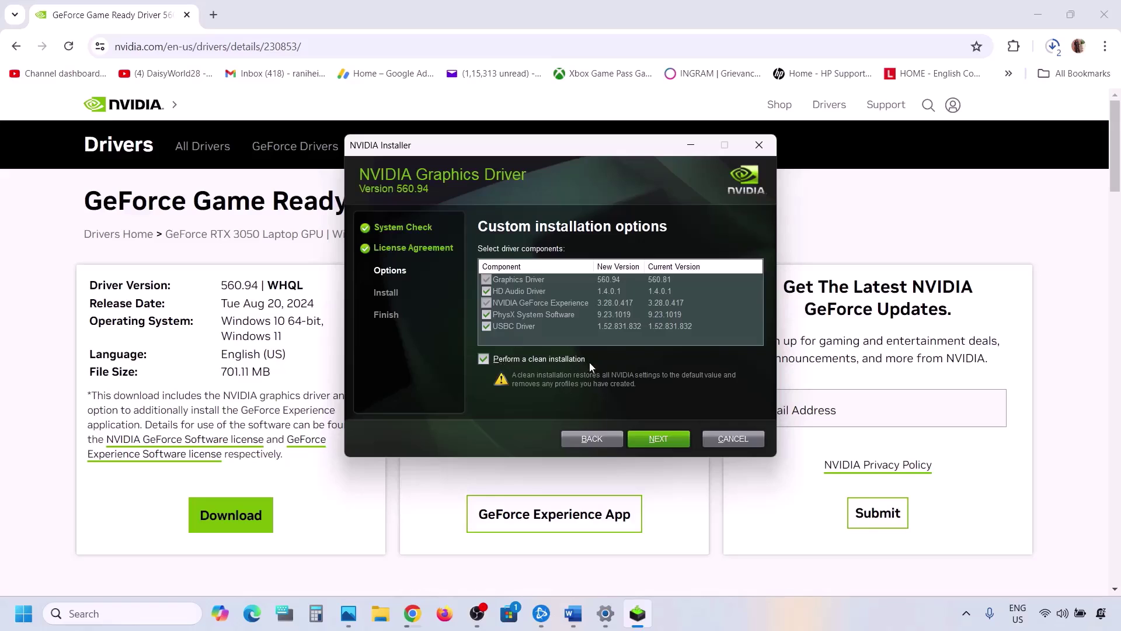
{"action": "left_click", "coordinate": [662, 440]}
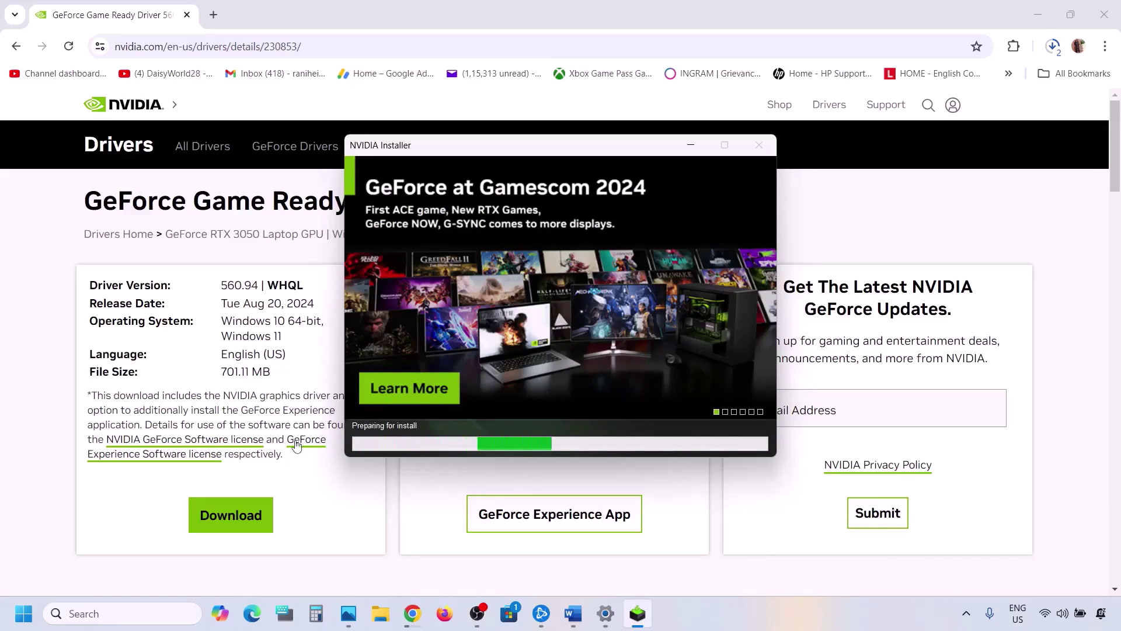
Bring up the Windows power options to show where to restart the PC after the NVIDIA driver installation
{"action": "left_click", "coordinate": [23, 613]}
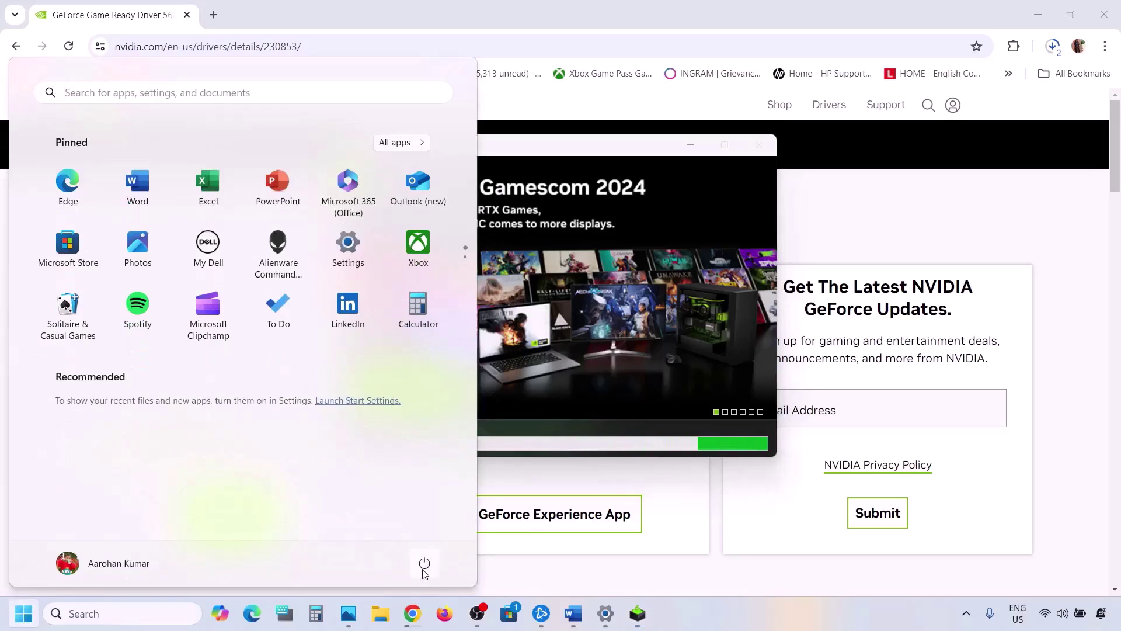
{"action": "left_click", "coordinate": [424, 564]}
{"action": "left_click", "coordinate": [710, 328]}
{"action": "left_click", "coordinate": [710, 328]}
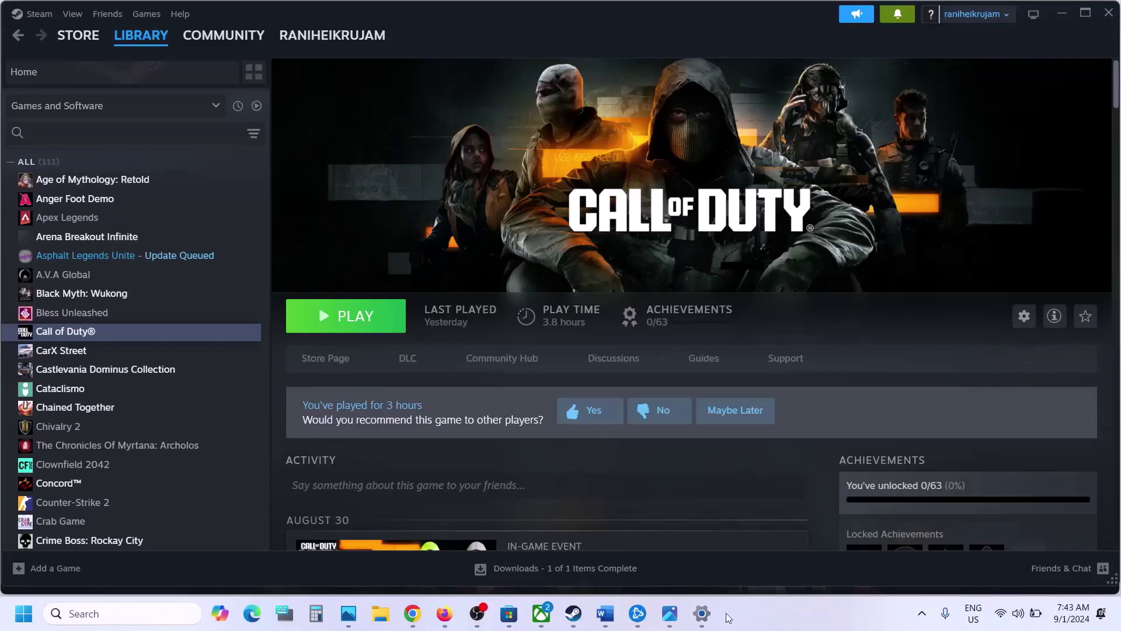
Go to Step 7 in the Word document and copy the text "Adrenalin Edition Preview Driver for AFMF 2"
{"action": "left_click", "coordinate": [614, 617]}
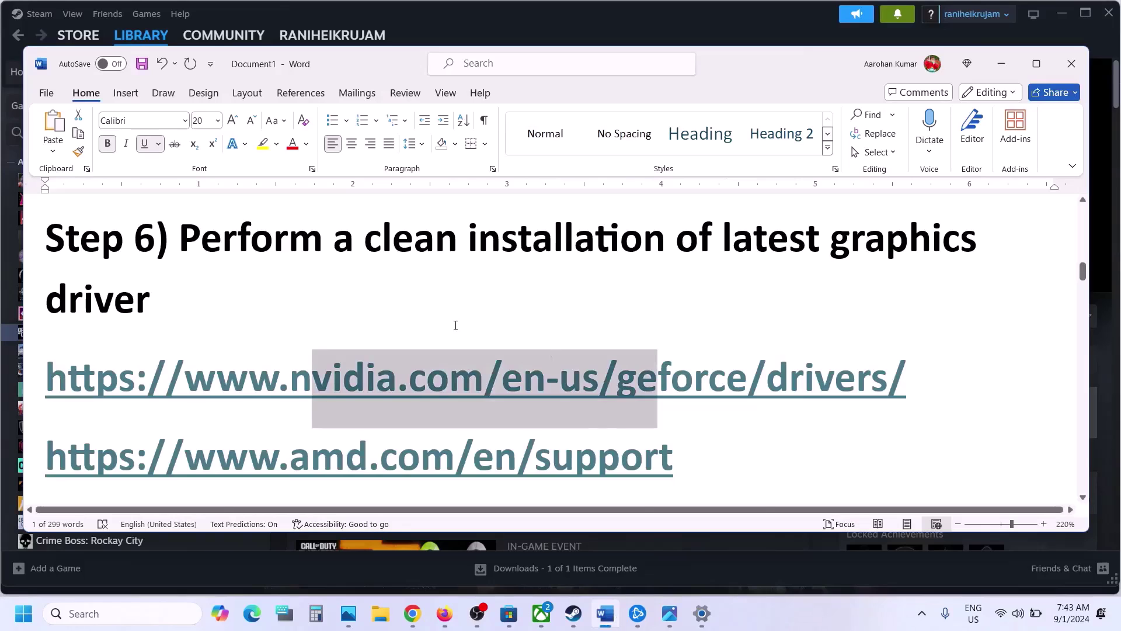
{"action": "scroll", "coordinate": [456, 325], "scroll_direction": "down", "scroll_amount": 3}
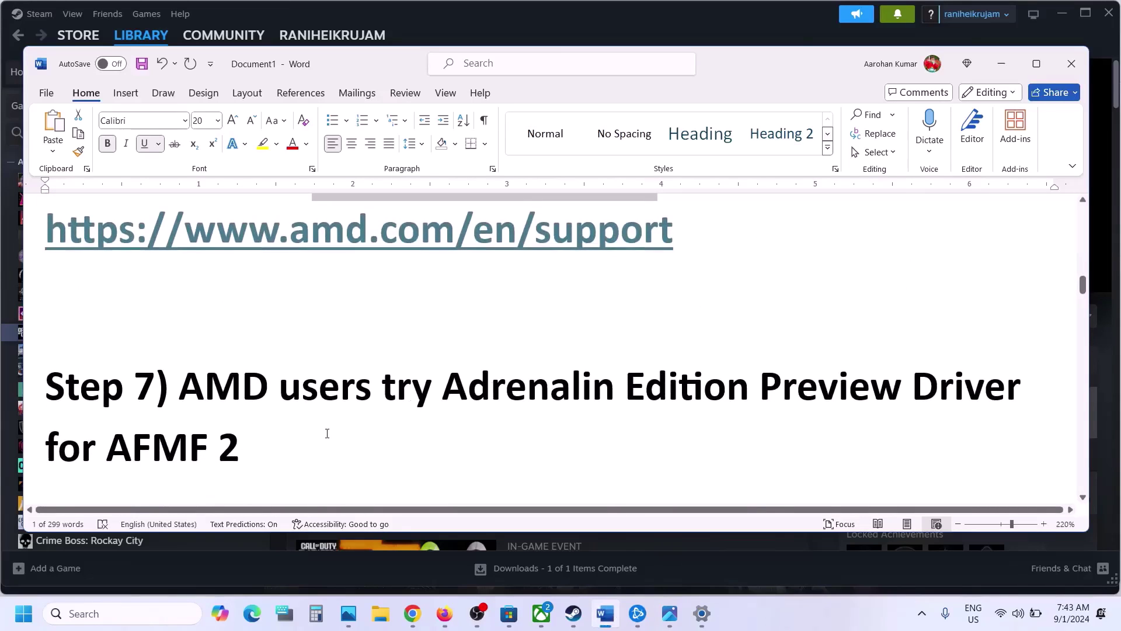
{"action": "left_click_drag", "start_coordinate": [443, 388], "coordinate": [245, 453]}
{"action": "left_click", "coordinate": [250, 450]}
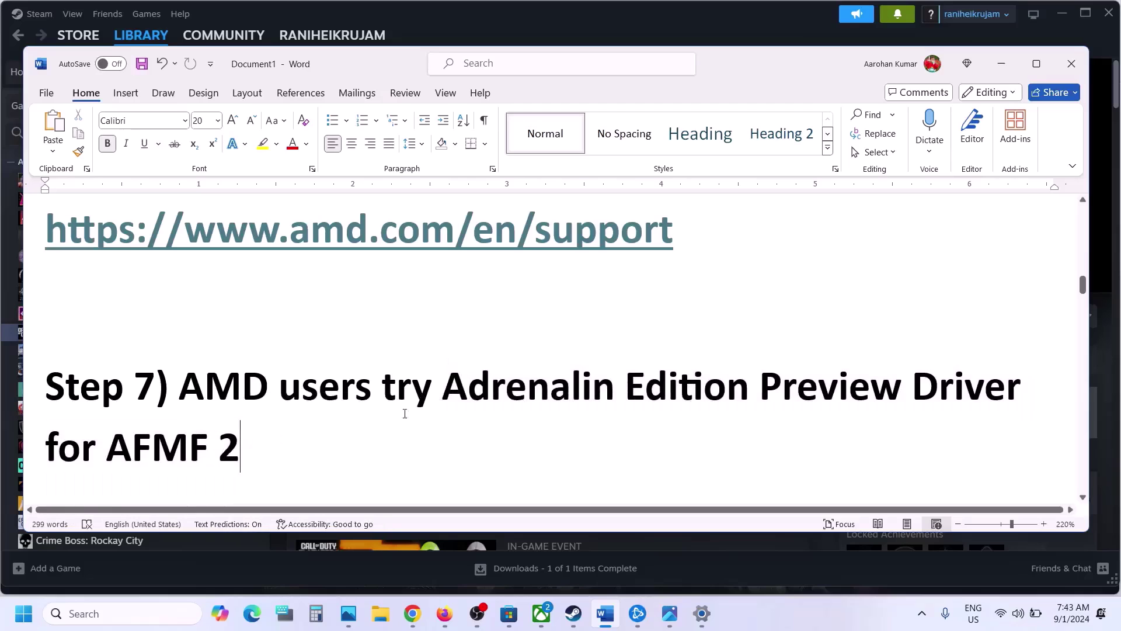
{"action": "left_click_drag", "start_coordinate": [445, 390], "coordinate": [519, 430]}
{"action": "key", "text": "ctrl+c"}
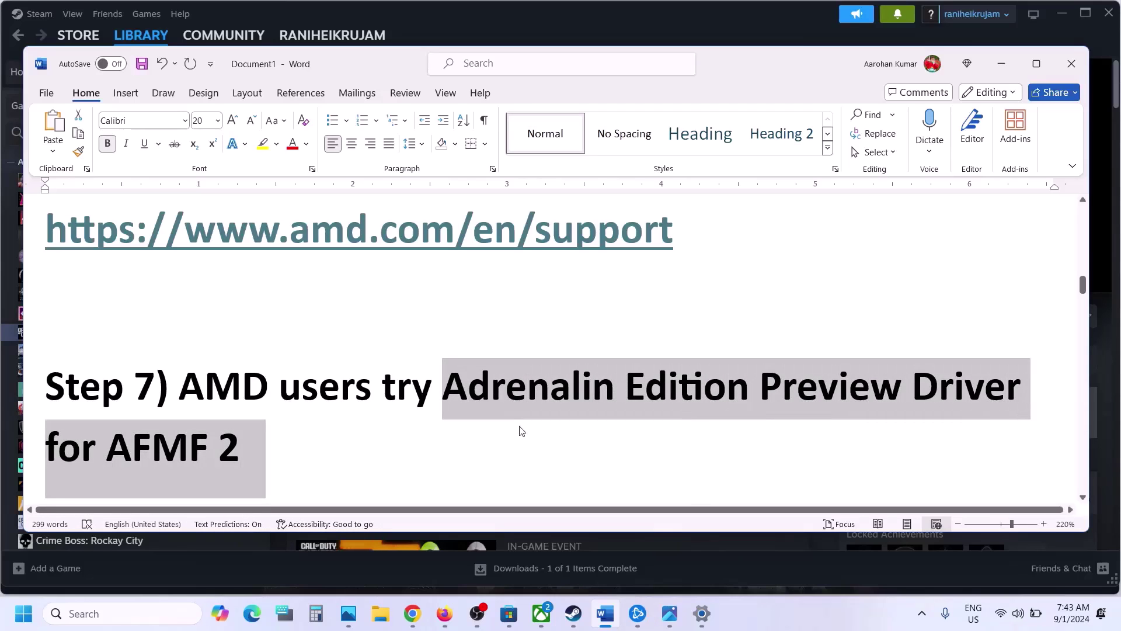
Search for the copied driver name in a new Chrome tab and open AMD's AFMF 2 release notes at the installation package download link
{"action": "left_click", "coordinate": [413, 613]}
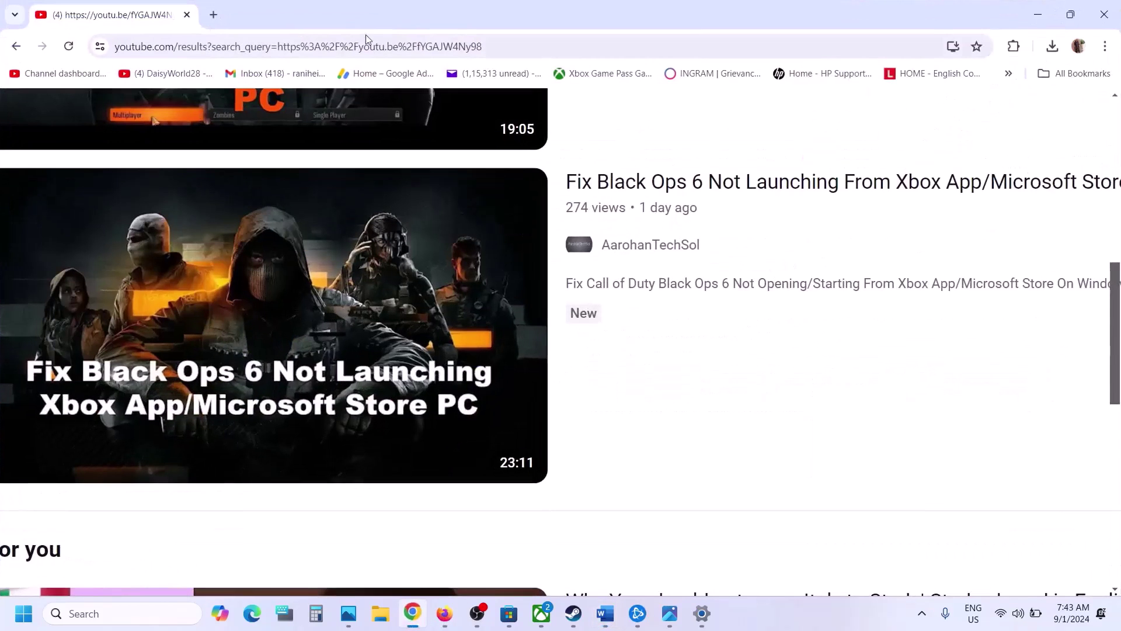
{"action": "left_click", "coordinate": [214, 18]}
{"action": "key", "text": "ctrl+v"}
{"action": "key", "text": "Return"}
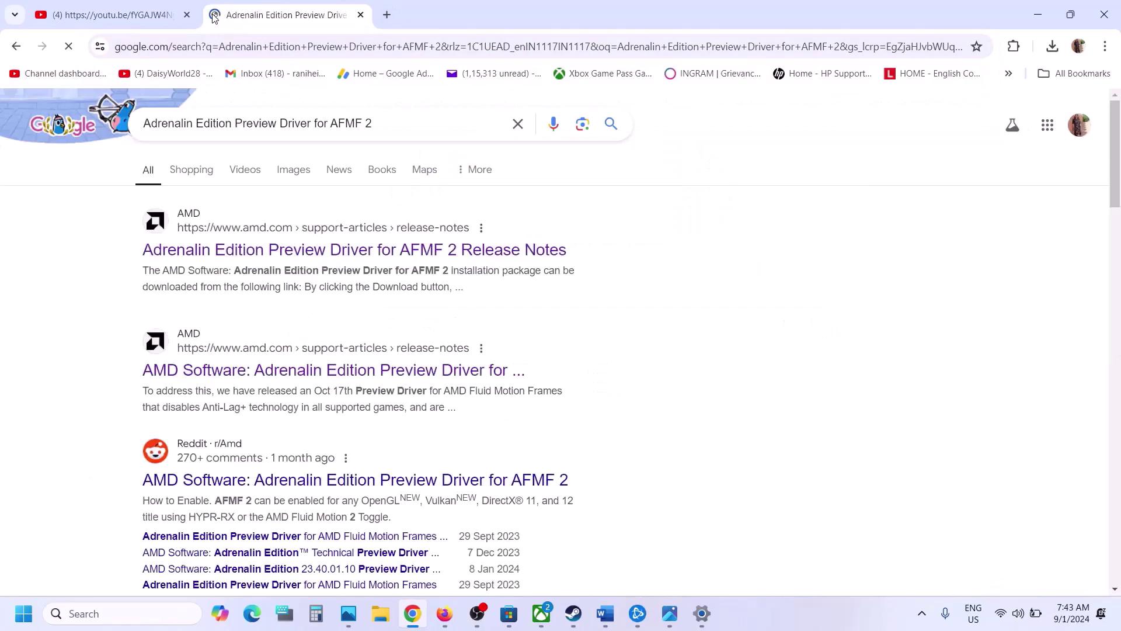
{"action": "left_click", "coordinate": [288, 250]}
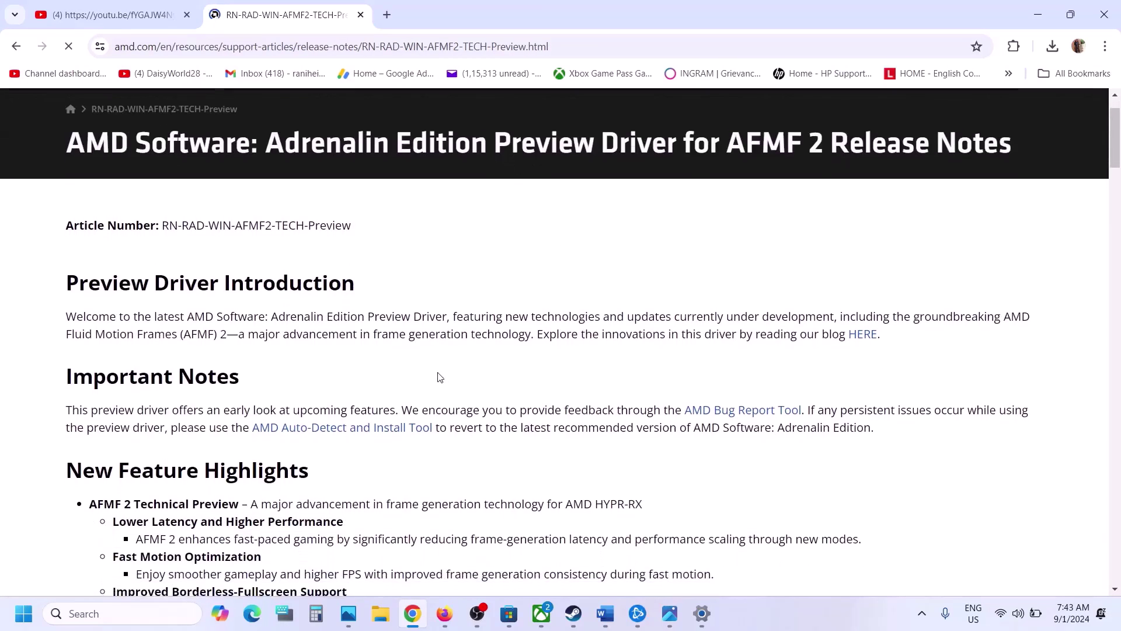
{"action": "scroll", "coordinate": [439, 373], "scroll_direction": "down", "scroll_amount": 7}
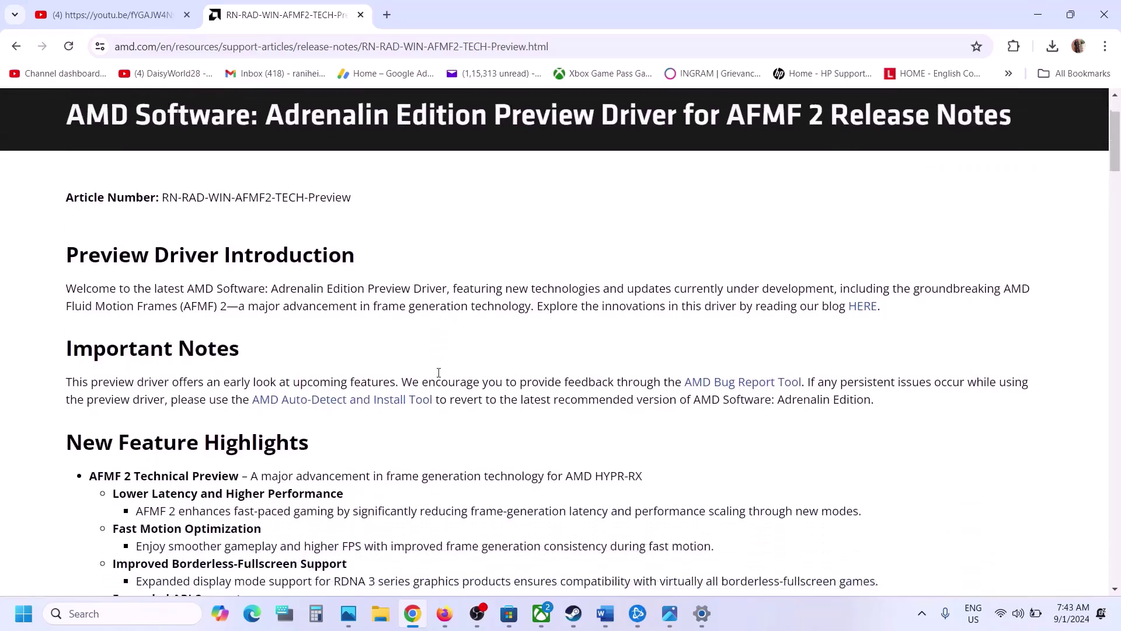
{"action": "scroll", "coordinate": [440, 377], "scroll_direction": "down", "scroll_amount": 11}
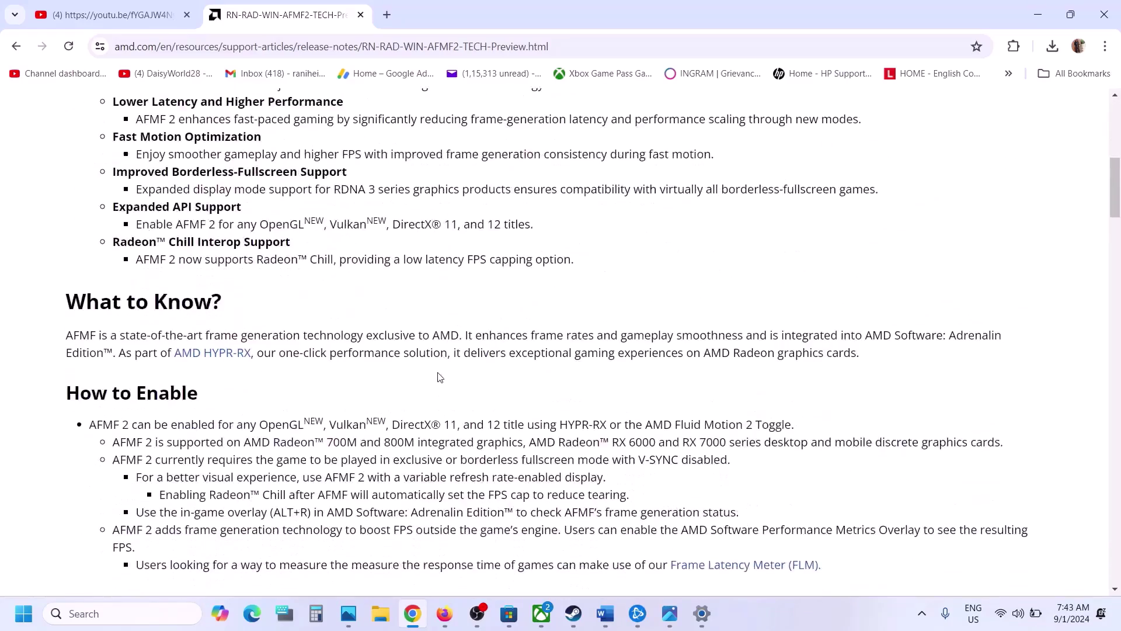
{"action": "scroll", "coordinate": [440, 376], "scroll_direction": "down", "scroll_amount": 5}
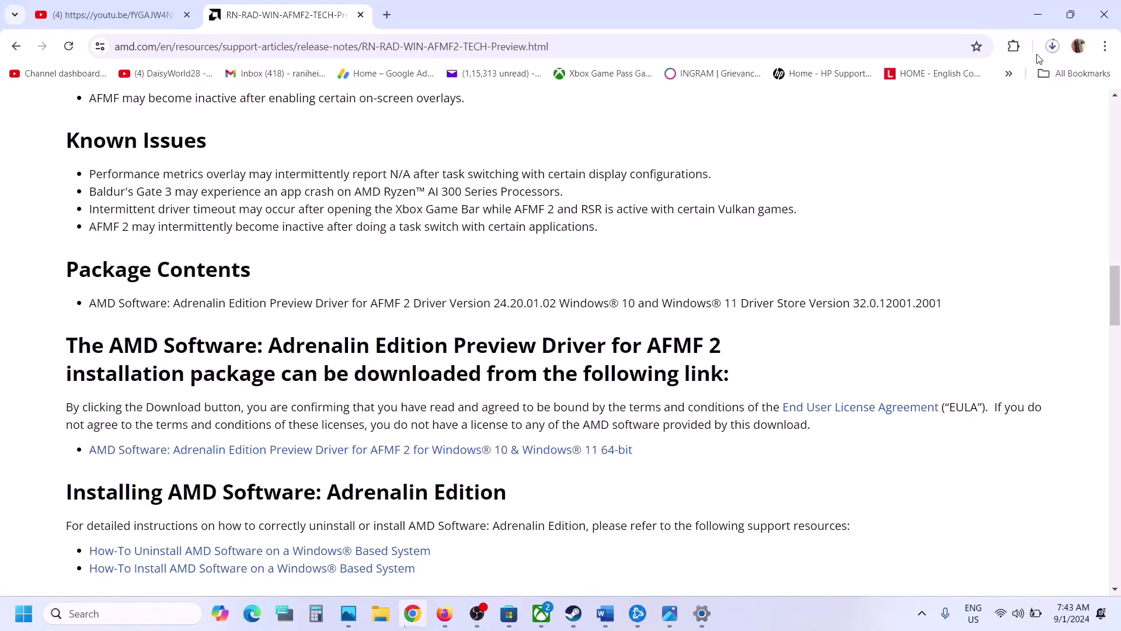
Show the Windows power options for a restart after the AMD driver and switch to Call of Duty's page in Steam
{"action": "left_click", "coordinate": [29, 609]}
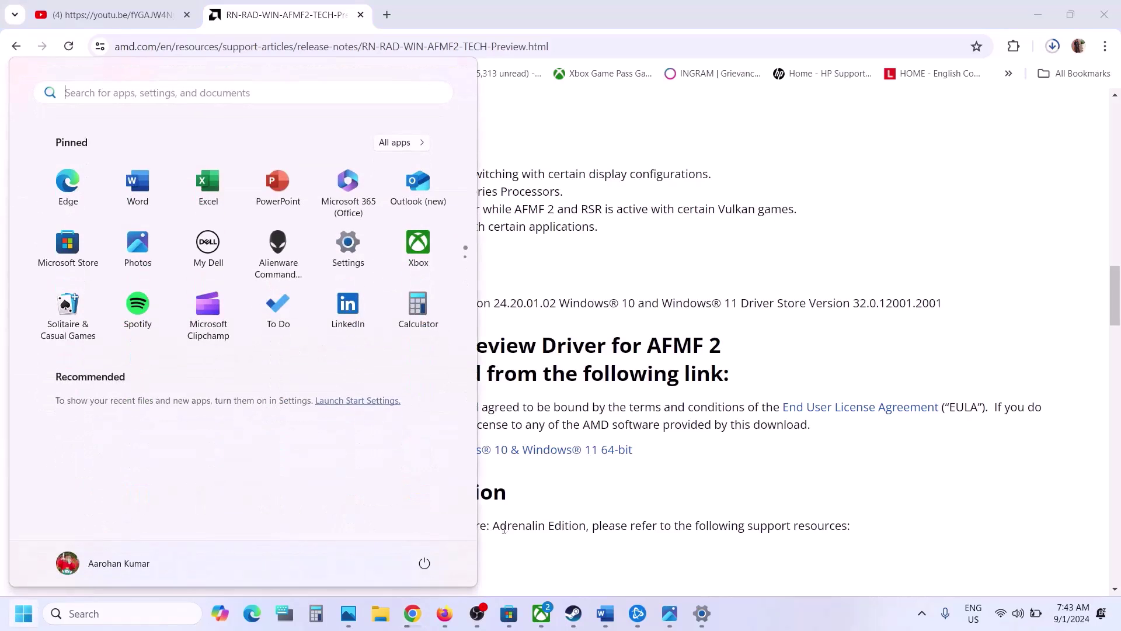
{"action": "left_click", "coordinate": [424, 564]}
{"action": "left_click", "coordinate": [574, 613]}
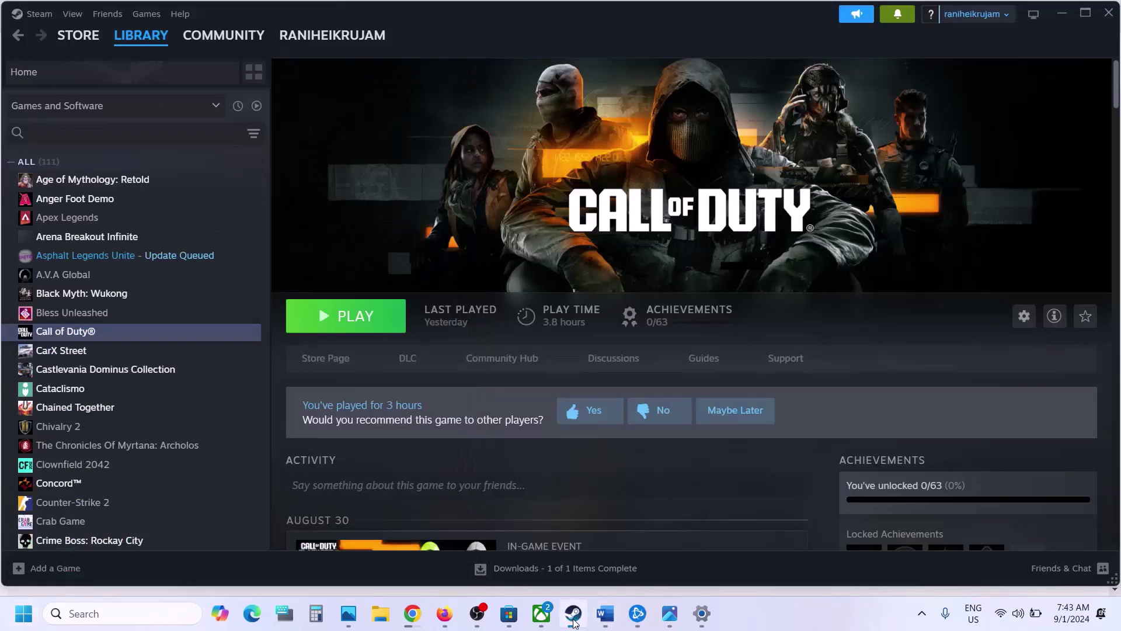
Switch to Word, go to Step 8 about the dedicated graphics card, and copy the word "graphics"
{"action": "left_click", "coordinate": [605, 613]}
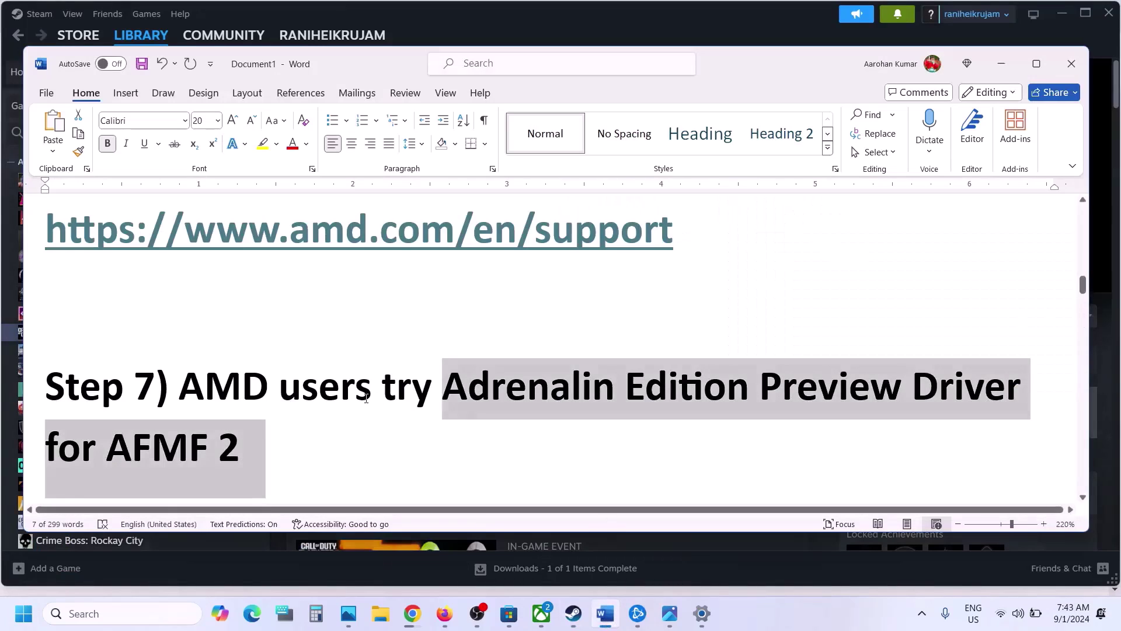
{"action": "scroll", "coordinate": [366, 399], "scroll_direction": "down", "scroll_amount": 4}
{"action": "right_click", "coordinate": [368, 390]}
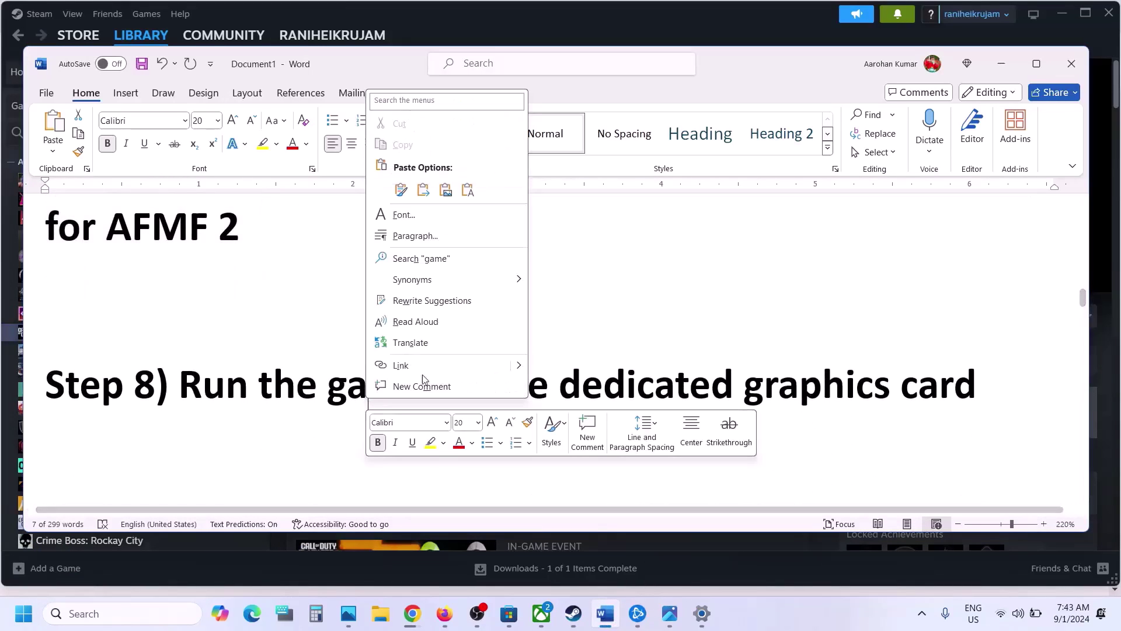
{"action": "left_click", "coordinate": [782, 379]}
{"action": "double_click", "coordinate": [790, 386]}
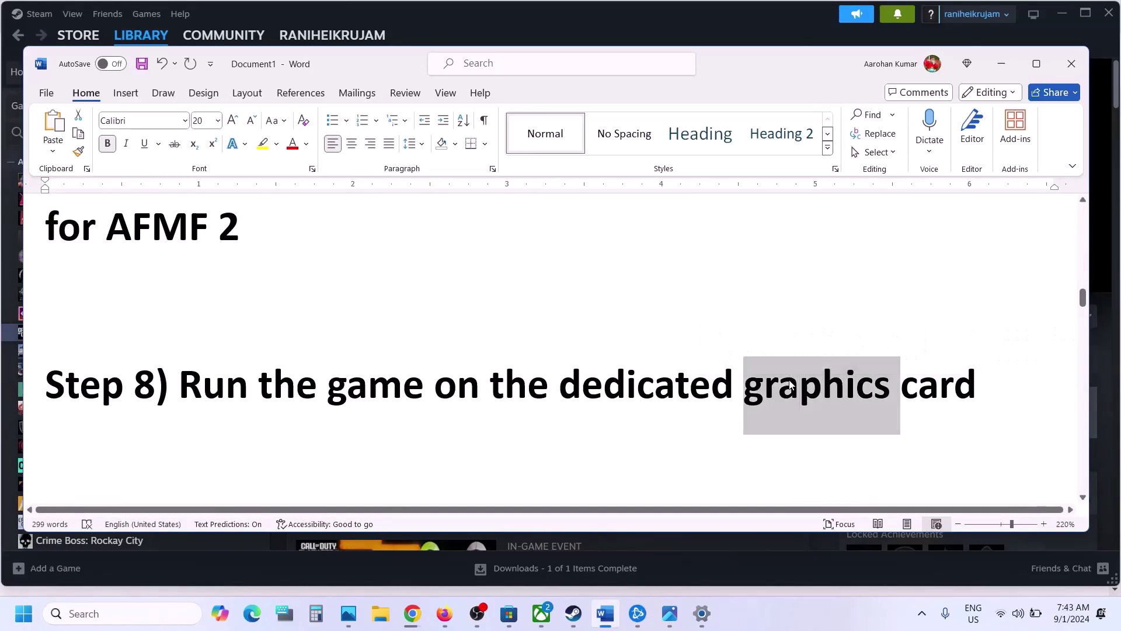
{"action": "key", "text": "ctrl+c"}
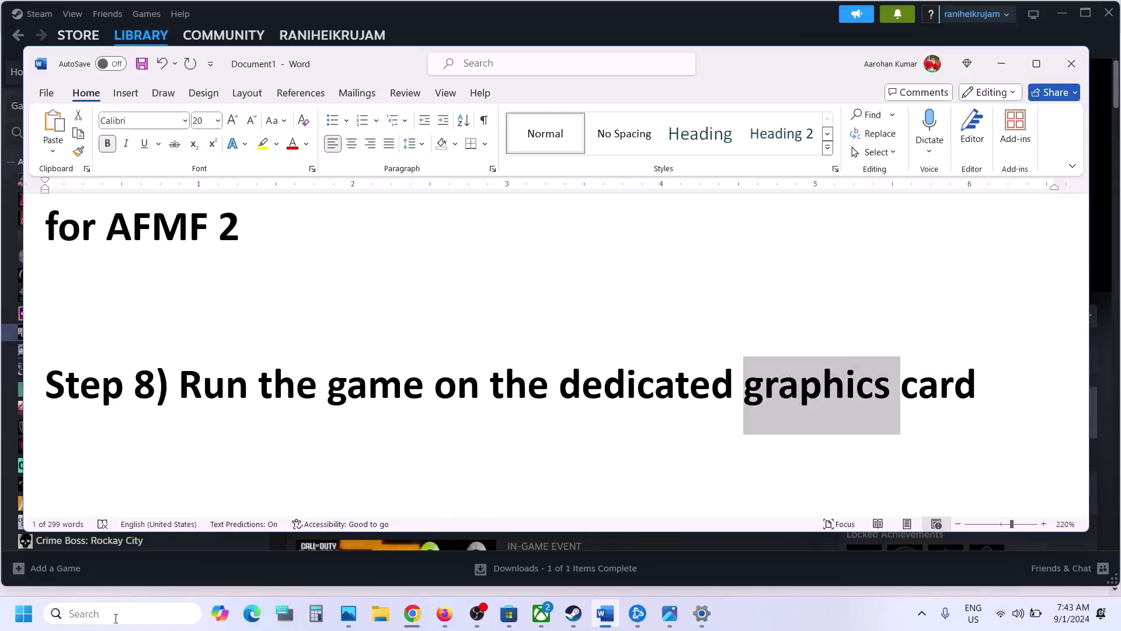
Search Windows for "graphics" and open Graphics settings
{"action": "left_click", "coordinate": [115, 614]}
{"action": "key", "text": "ctrl+v"}
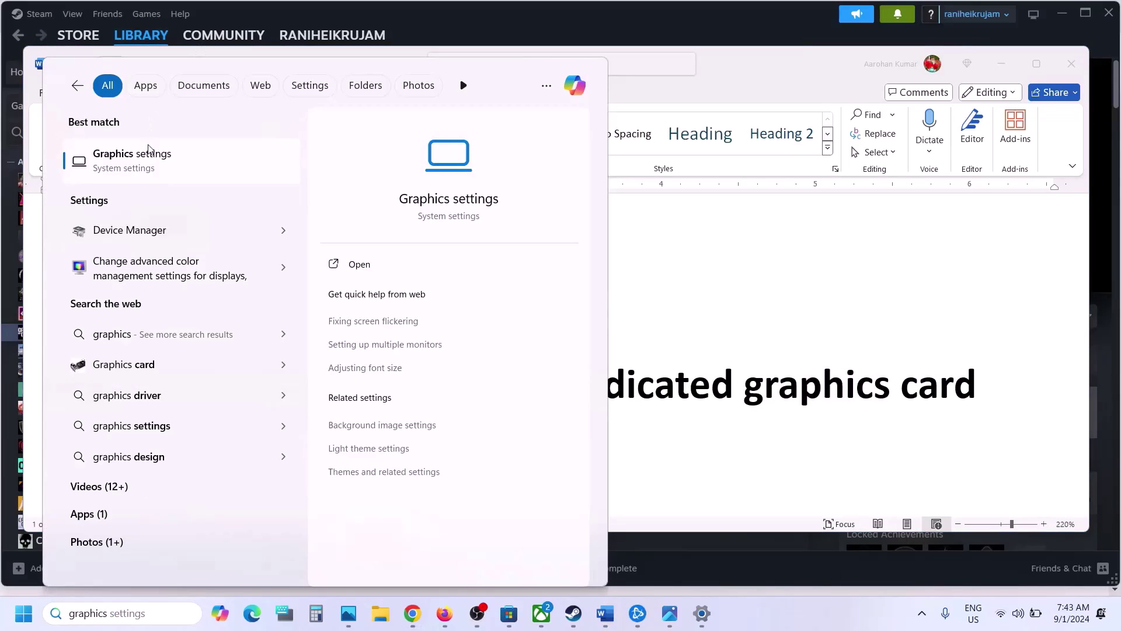
{"action": "left_click", "coordinate": [153, 193]}
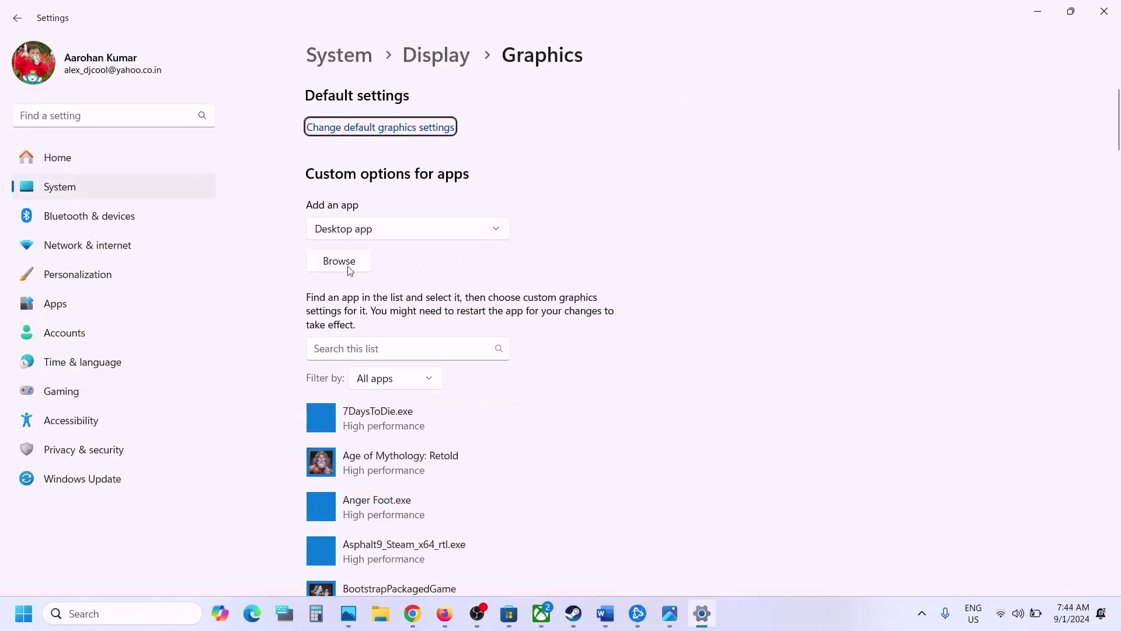
Start adding a desktop app to the custom graphics options and browse to the Steam folder in C: under Program Files (x86)
{"action": "left_click", "coordinate": [349, 268]}
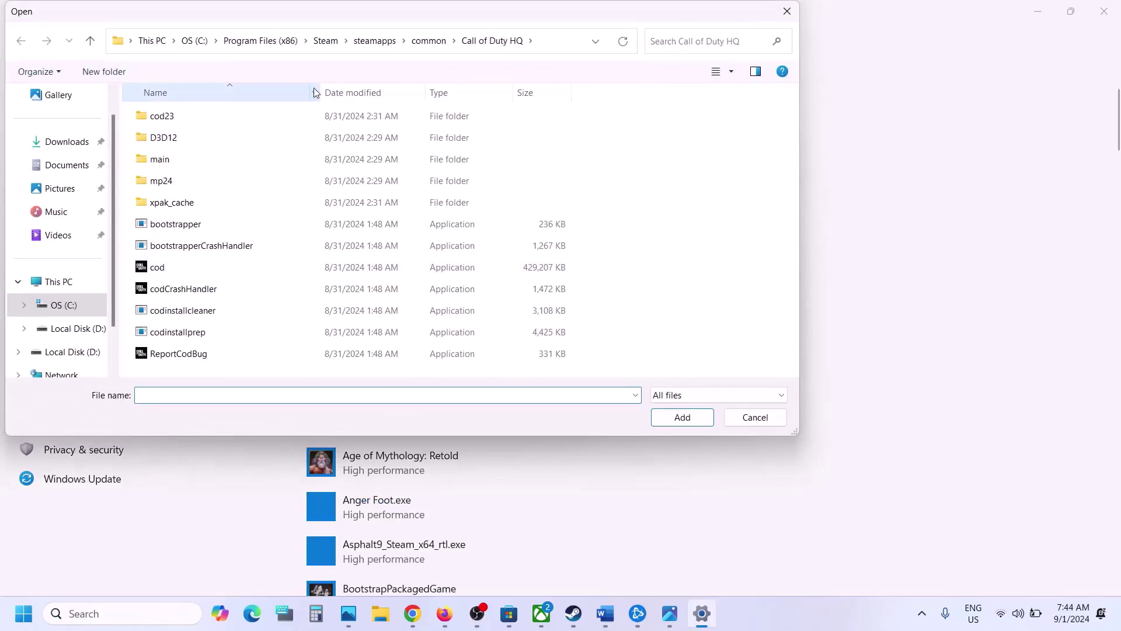
{"action": "left_click", "coordinate": [57, 282]}
{"action": "double_click", "coordinate": [261, 131]}
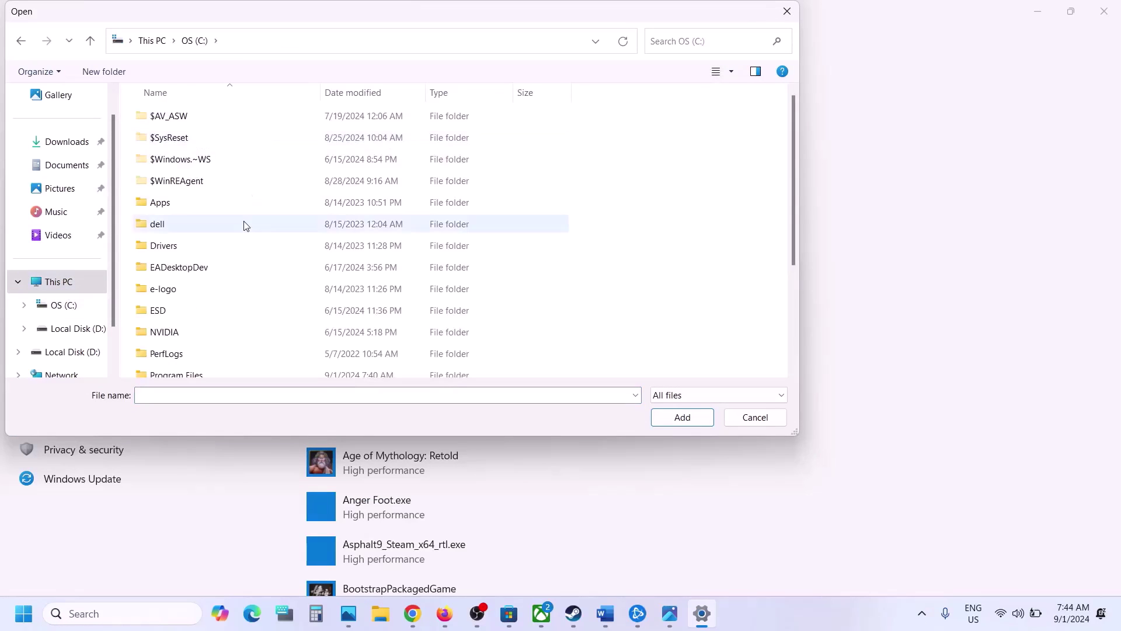
{"action": "scroll", "coordinate": [244, 226], "scroll_direction": "down", "scroll_amount": 3}
{"action": "double_click", "coordinate": [233, 239]}
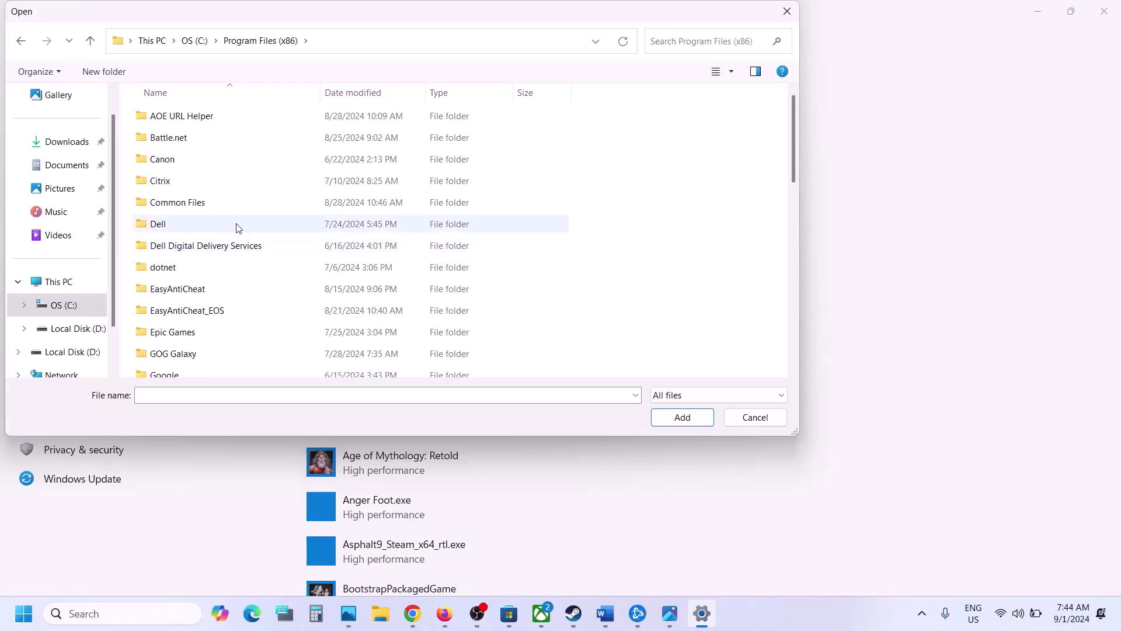
{"action": "scroll", "coordinate": [238, 228], "scroll_direction": "down", "scroll_amount": 4}
{"action": "scroll", "coordinate": [192, 234], "scroll_direction": "down", "scroll_amount": 4}
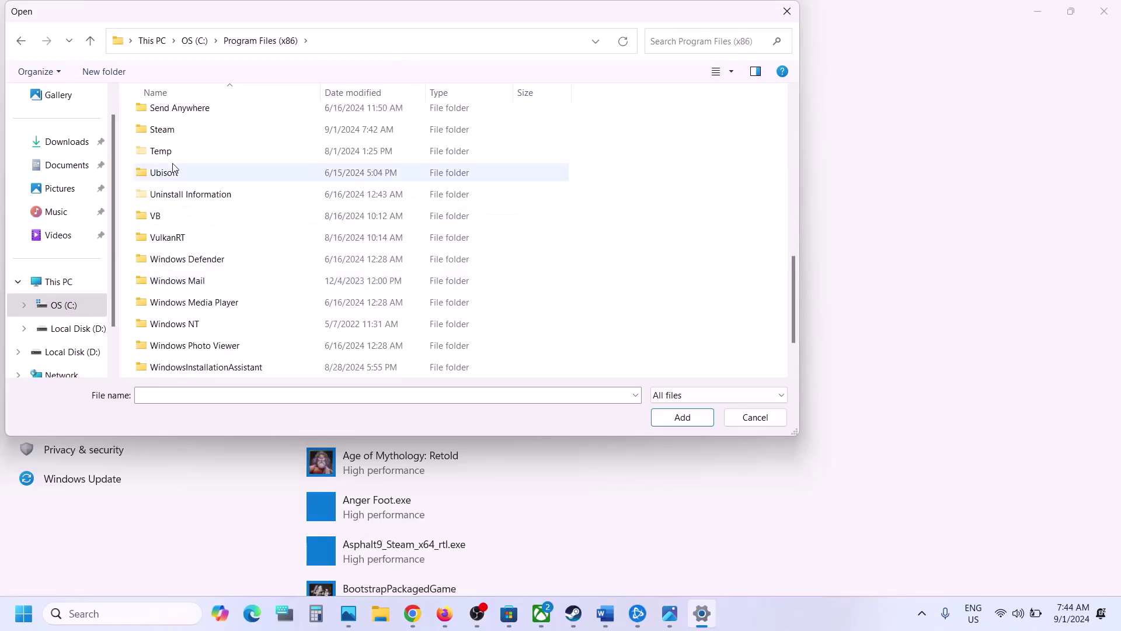
{"action": "double_click", "coordinate": [167, 140]}
Open the Call of Duty HQ folder under steamapps and common, and add the cod application
{"action": "scroll", "coordinate": [203, 141], "scroll_direction": "down", "scroll_amount": 3}
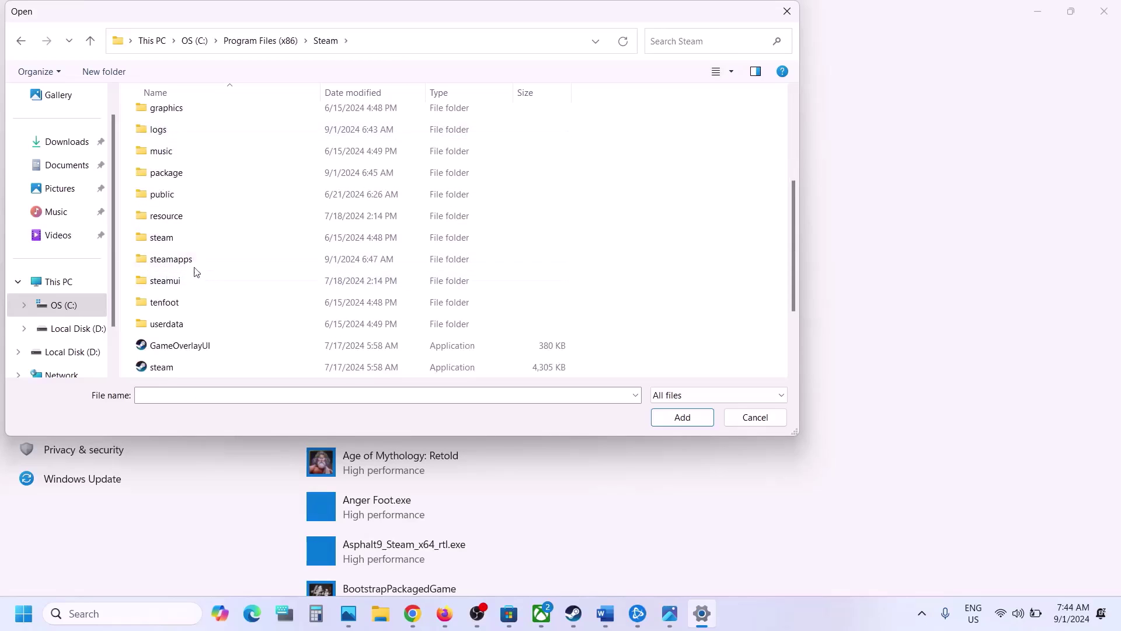
{"action": "left_click", "coordinate": [192, 265]}
{"action": "double_click", "coordinate": [193, 266]}
{"action": "left_click", "coordinate": [159, 115]}
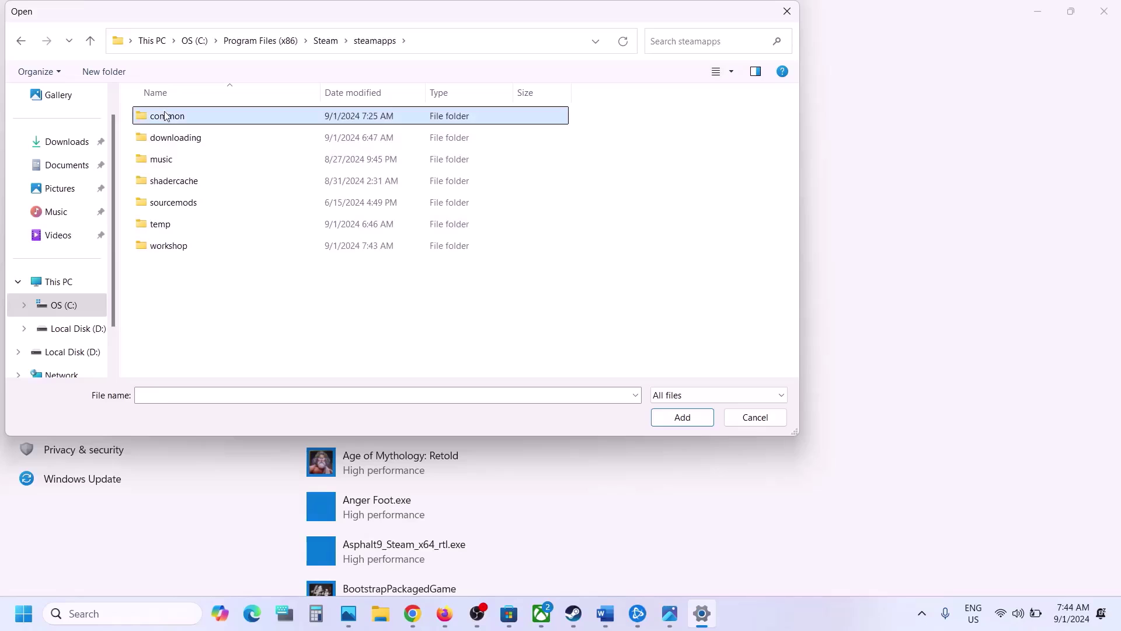
{"action": "double_click", "coordinate": [165, 115]}
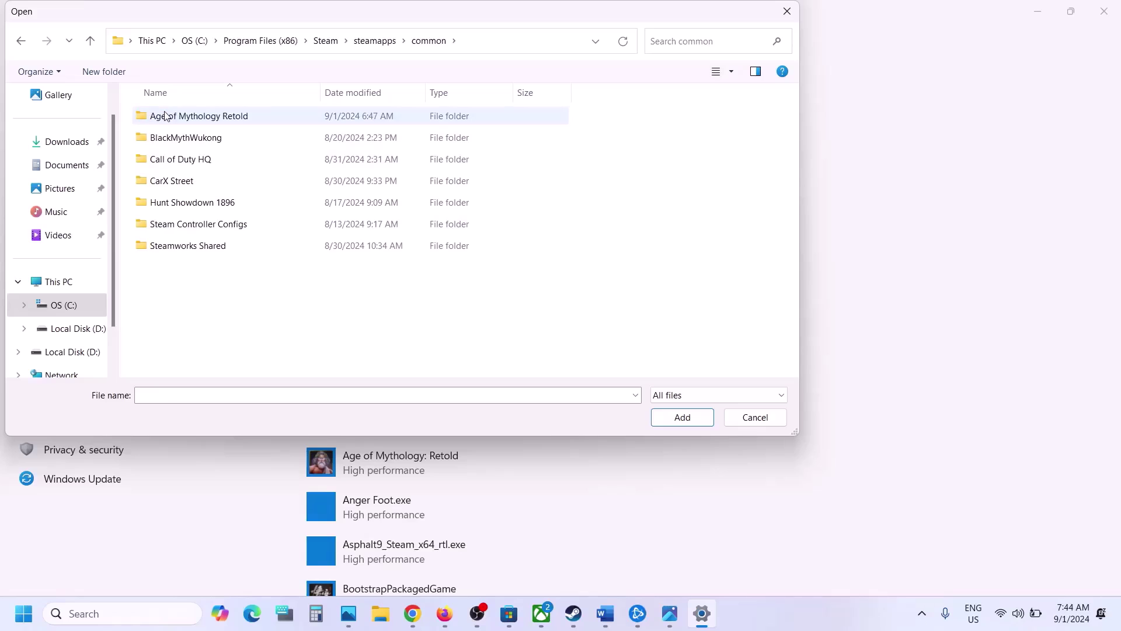
{"action": "double_click", "coordinate": [207, 161]}
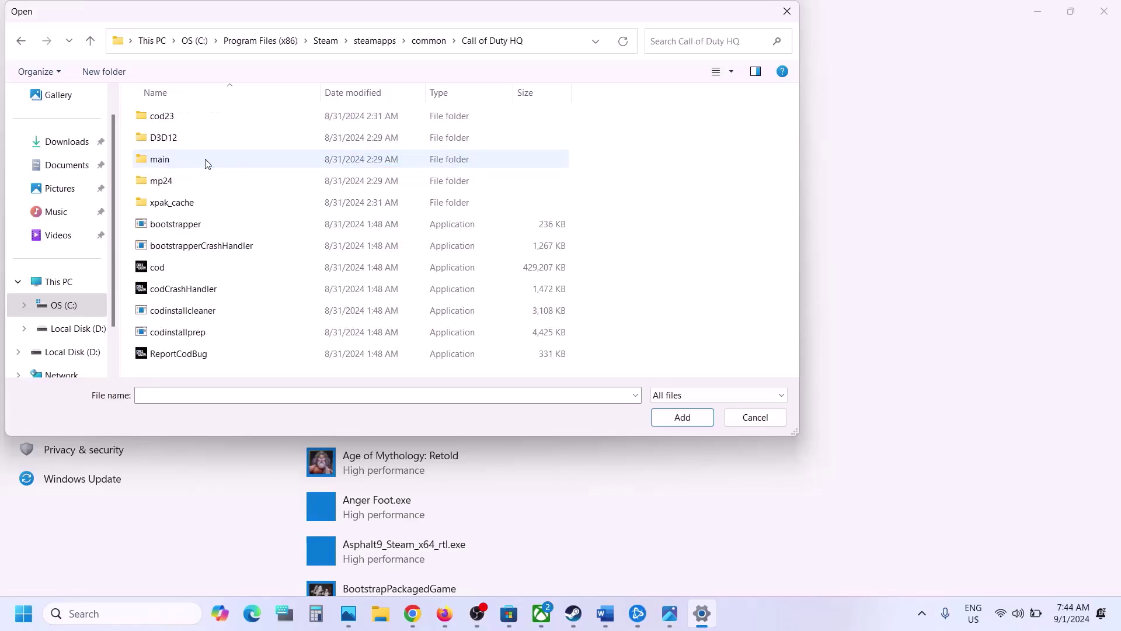
{"action": "left_click", "coordinate": [177, 267]}
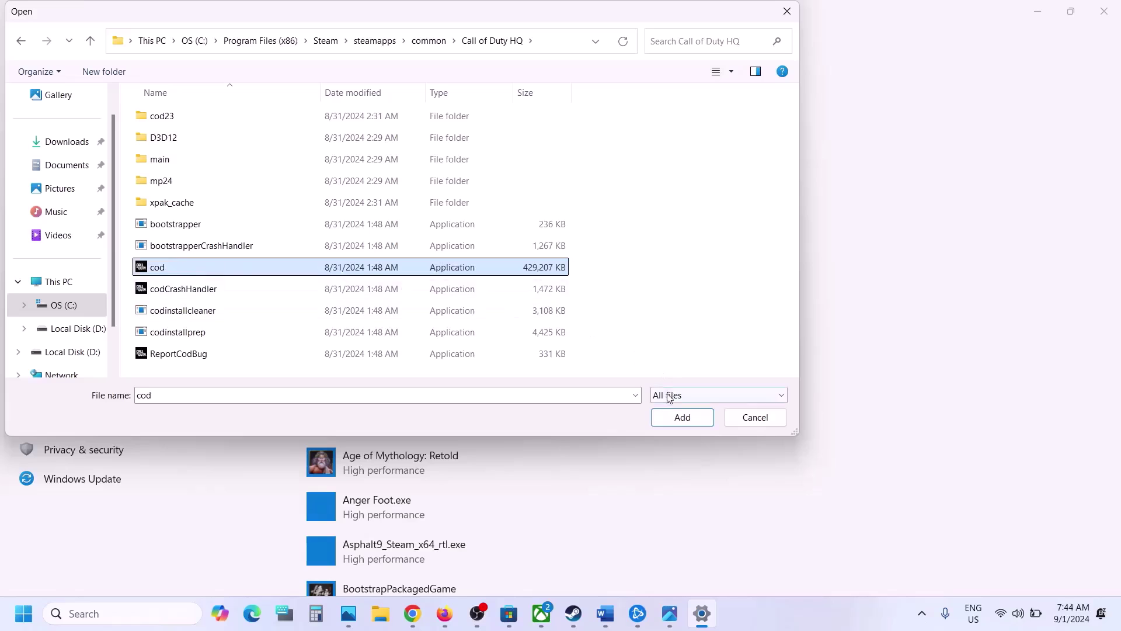
{"action": "left_click", "coordinate": [681, 421]}
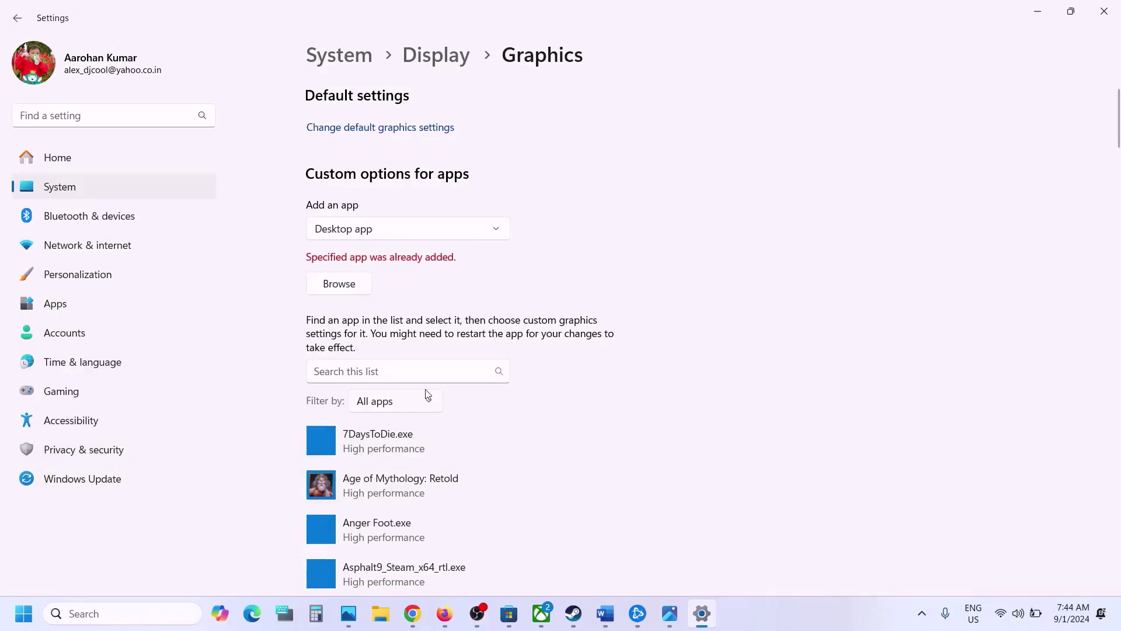
Set the graphics preference of the Call of Duty HQ entry located at D:\Call of Duty\_retail_\cod.exe to High performance and save it
{"action": "scroll", "coordinate": [426, 392], "scroll_direction": "down", "scroll_amount": 5}
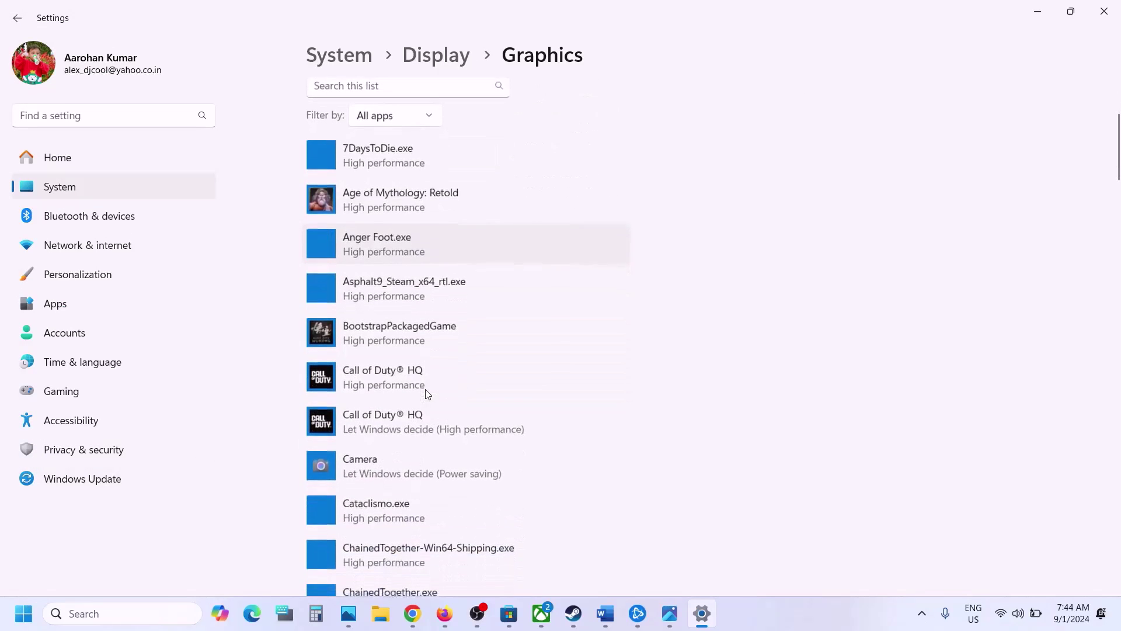
{"action": "left_click", "coordinate": [416, 418]}
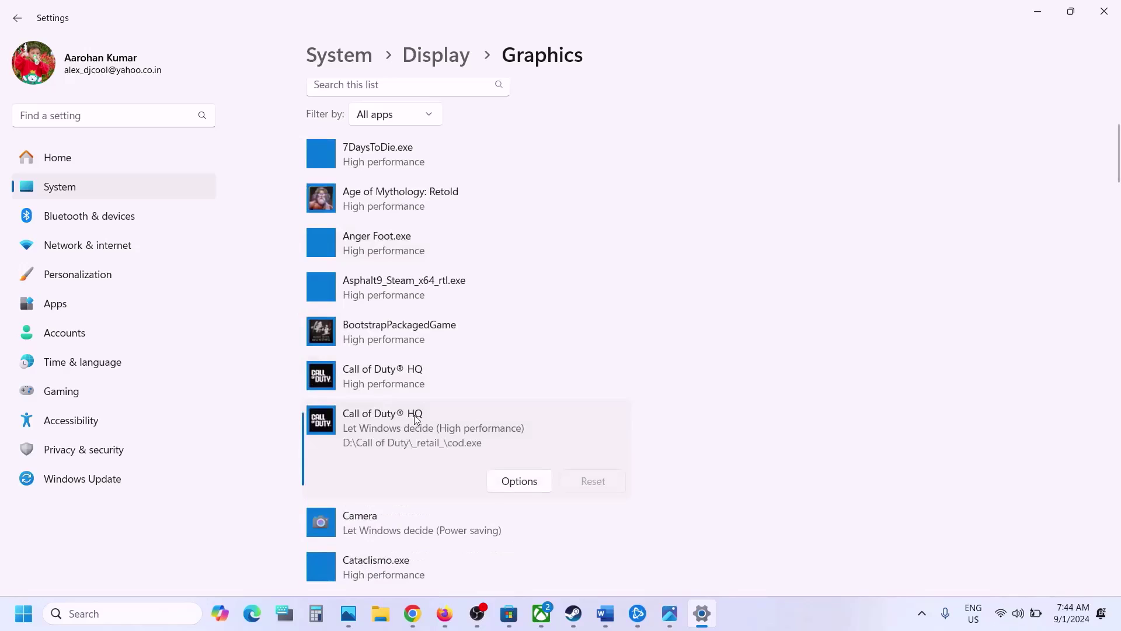
{"action": "left_click", "coordinate": [509, 481]}
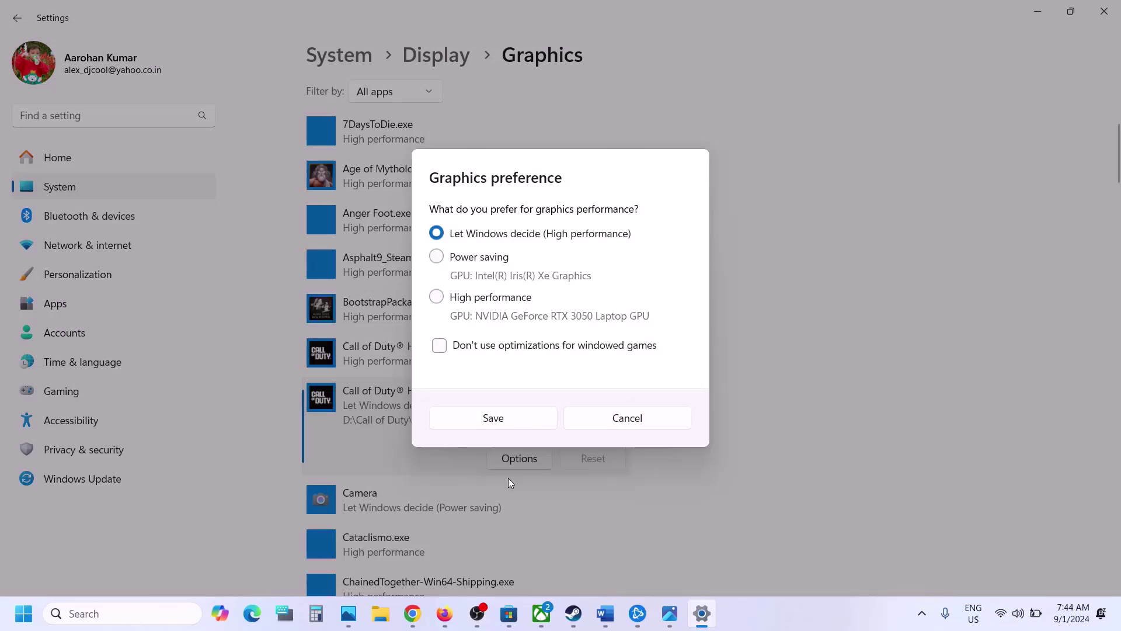
{"action": "left_click", "coordinate": [523, 428]}
Check the graphics preference of the Steam copy of Call of Duty HQ, cancel the dialog, and minimize Settings
{"action": "left_click", "coordinate": [419, 362]}
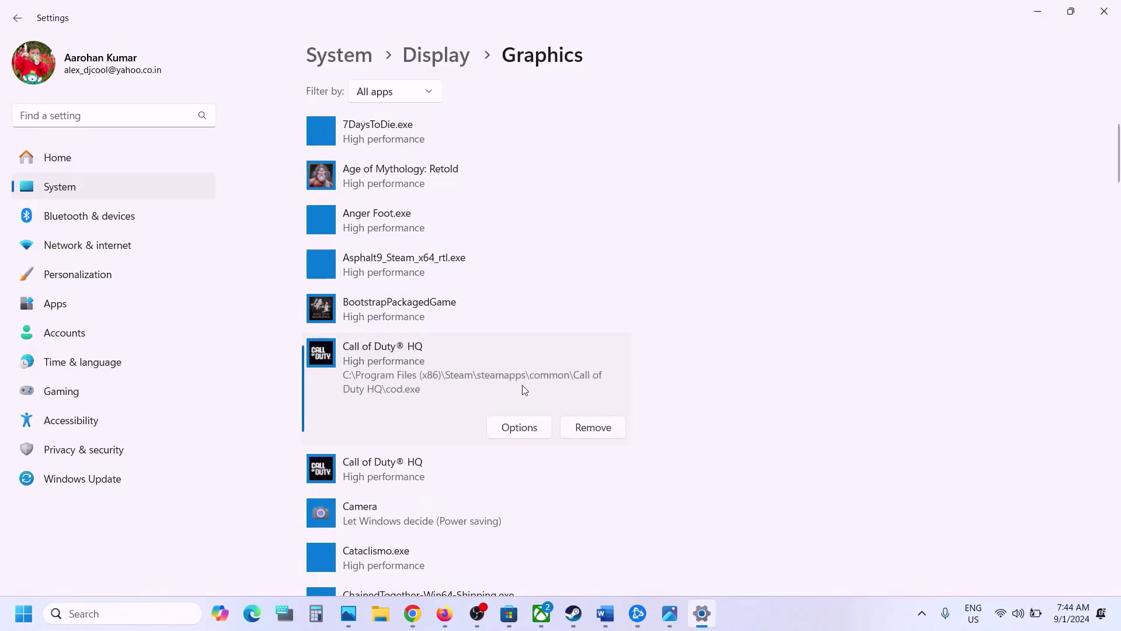
{"action": "left_click", "coordinate": [511, 430]}
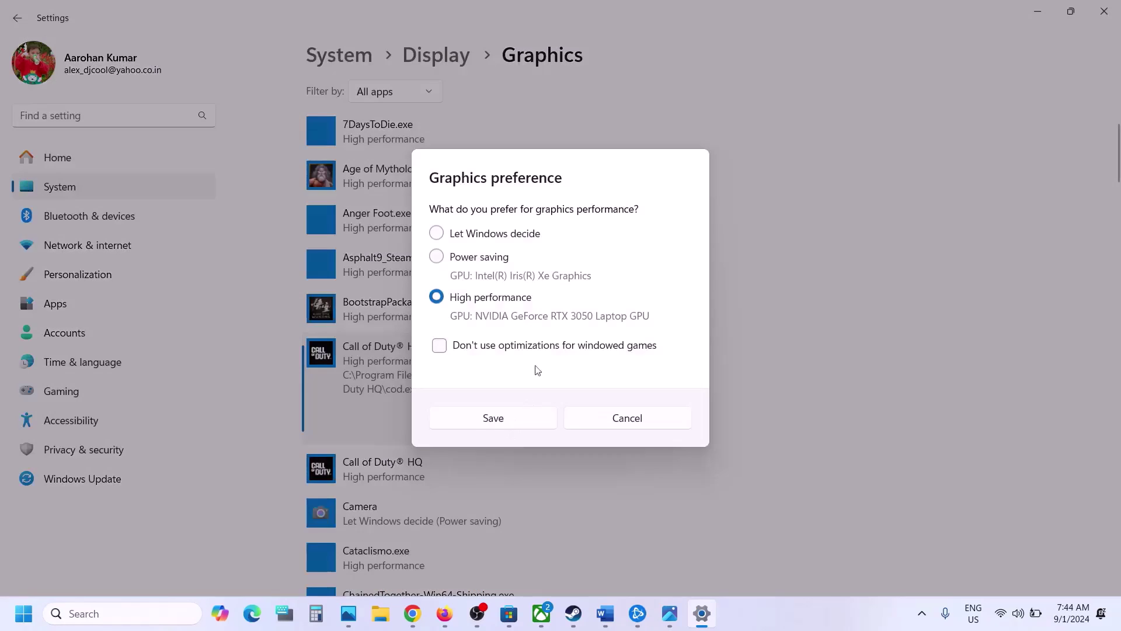
{"action": "left_click", "coordinate": [623, 420]}
{"action": "left_click", "coordinate": [1025, 9]}
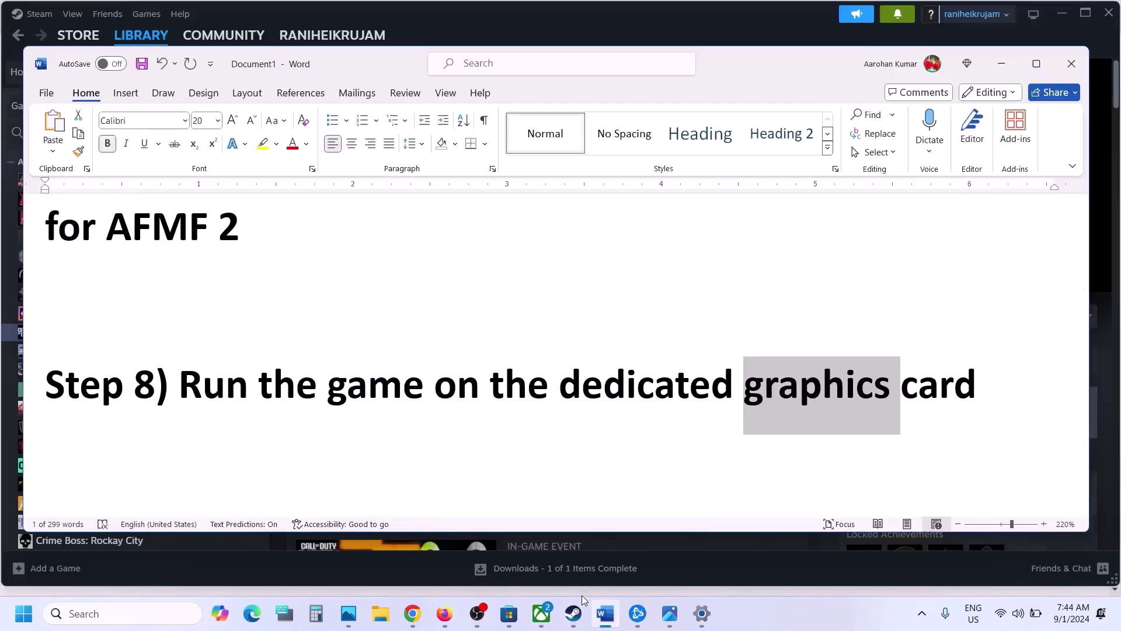
Return to Settings, add the mp24-cod application from Call of Duty HQ's mp24 folder, and save its graphics preference as High performance
{"action": "left_click", "coordinate": [716, 617]}
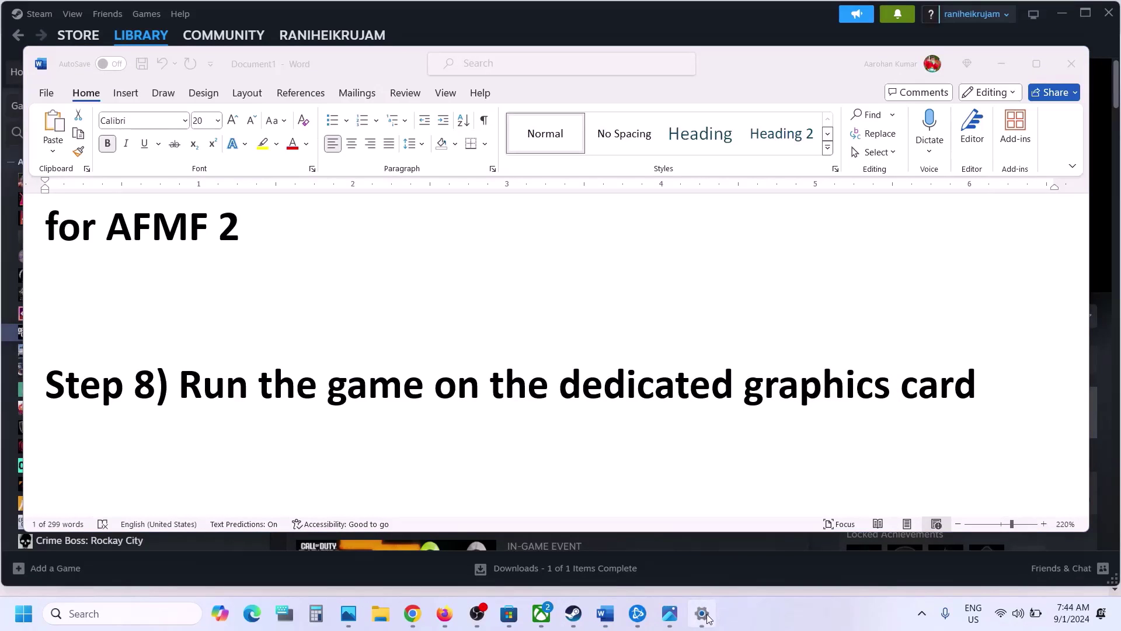
{"action": "scroll", "coordinate": [403, 263], "scroll_direction": "up", "scroll_amount": 5}
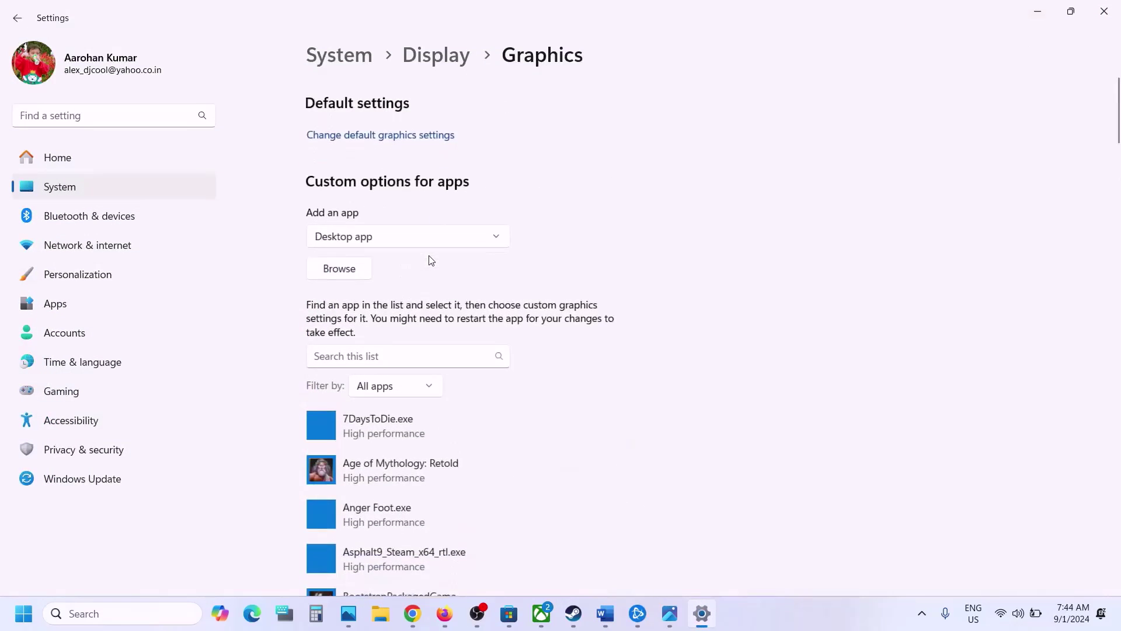
{"action": "left_click", "coordinate": [364, 262]}
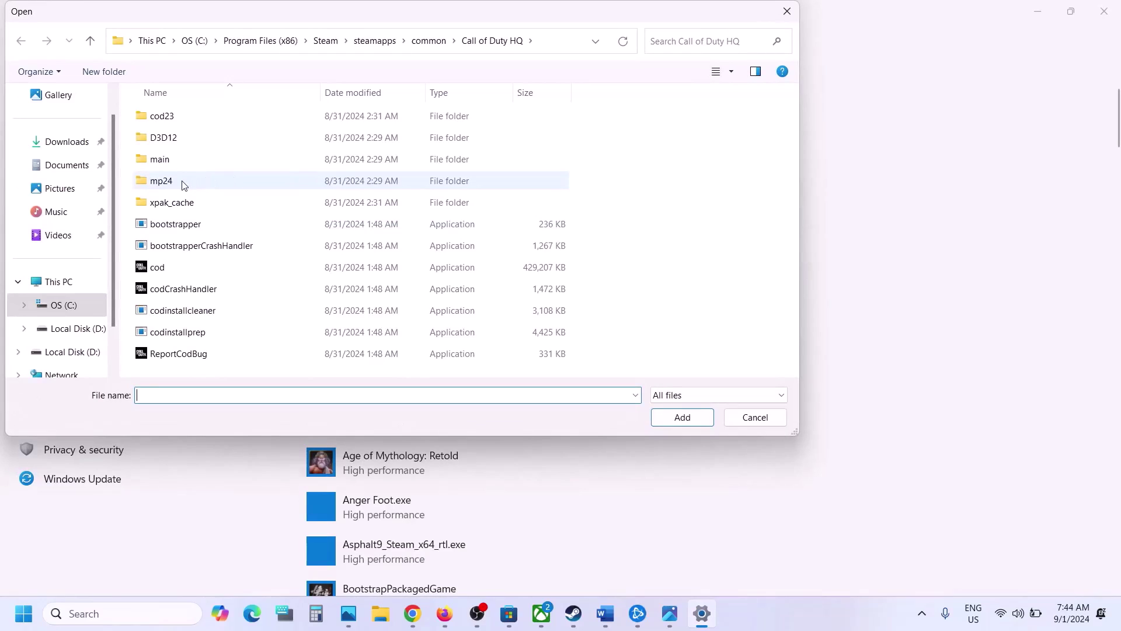
{"action": "left_click", "coordinate": [176, 200]}
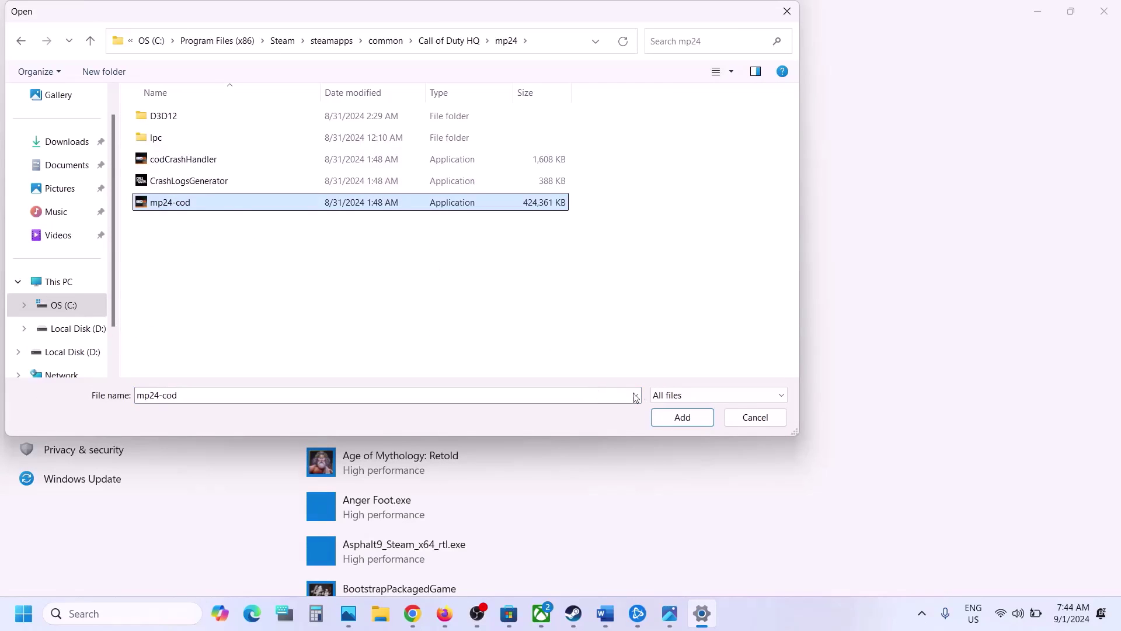
{"action": "left_click", "coordinate": [680, 418]}
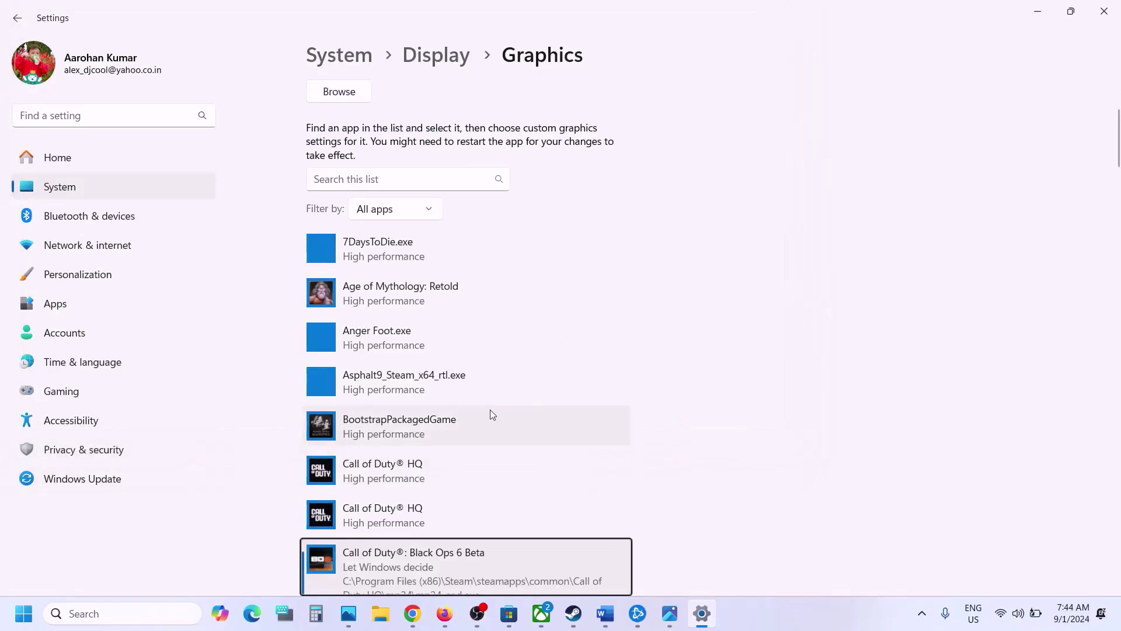
{"action": "left_click", "coordinate": [509, 462]}
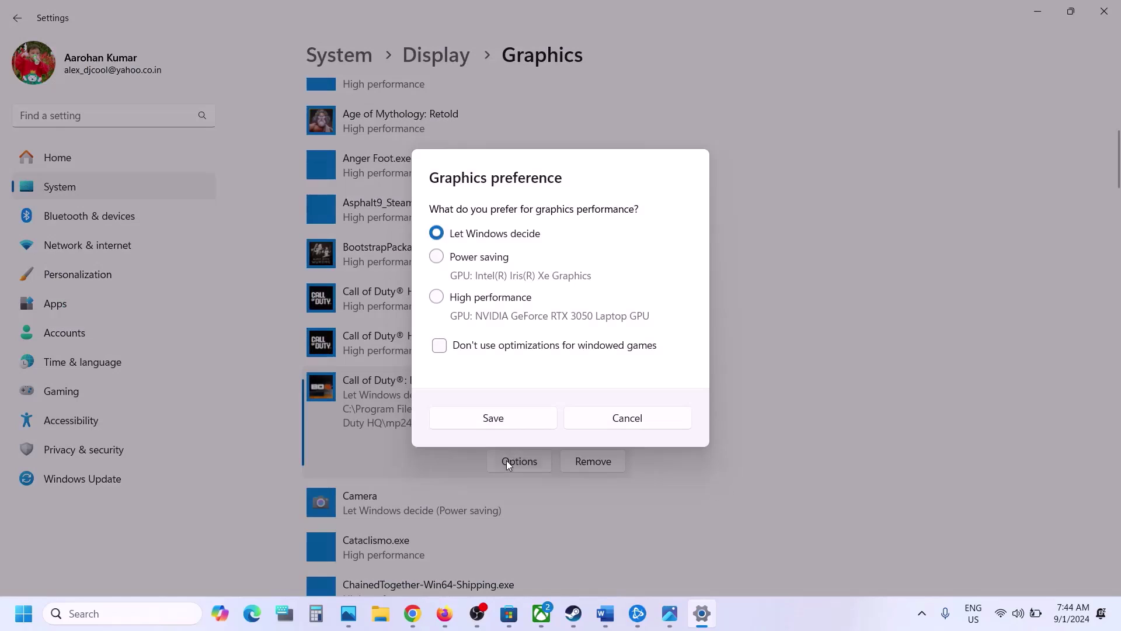
{"action": "left_click", "coordinate": [507, 420]}
Switch to Word, go to Step 9, and highlight the words "Restart Steam/Battle.net"
{"action": "left_click", "coordinate": [605, 614]}
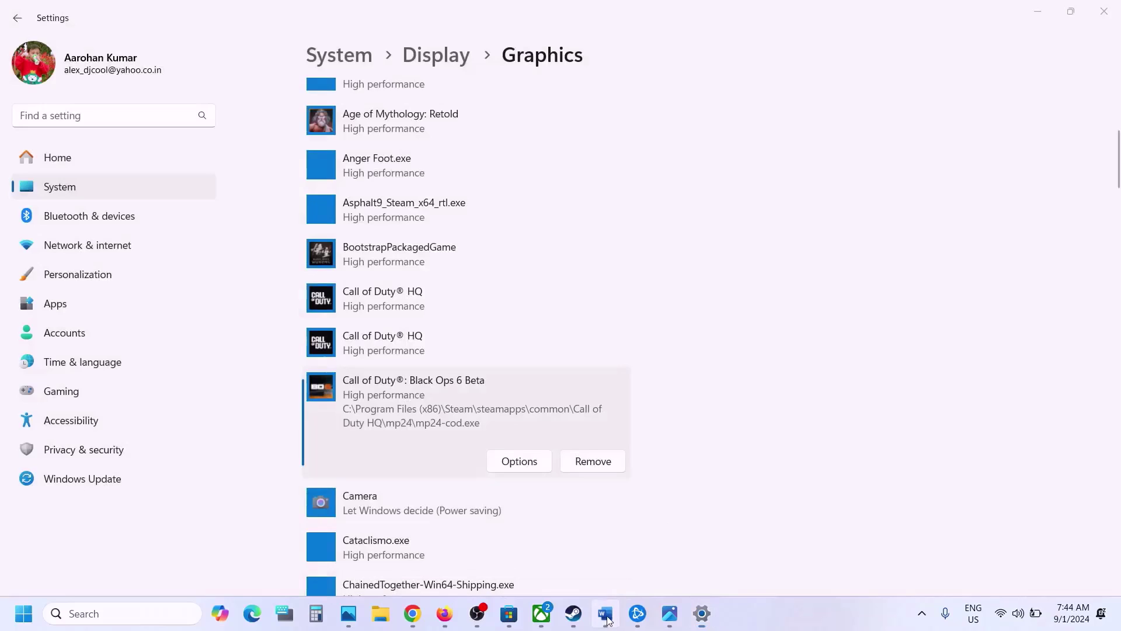
{"action": "scroll", "coordinate": [423, 438], "scroll_direction": "down", "scroll_amount": 3}
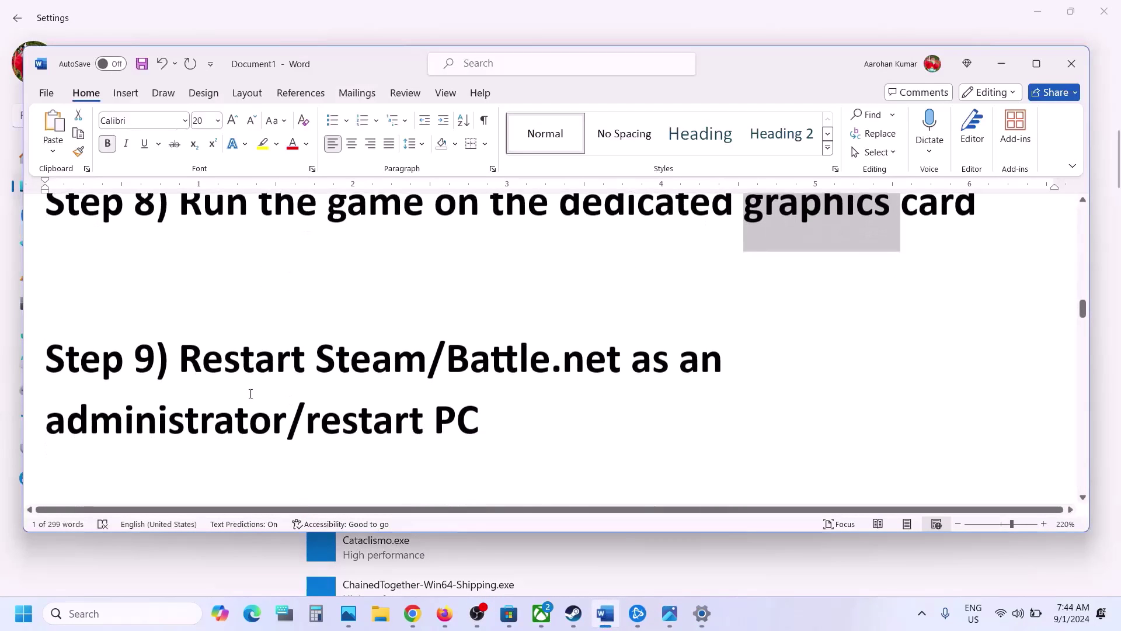
{"action": "left_click_drag", "start_coordinate": [185, 367], "coordinate": [600, 354]}
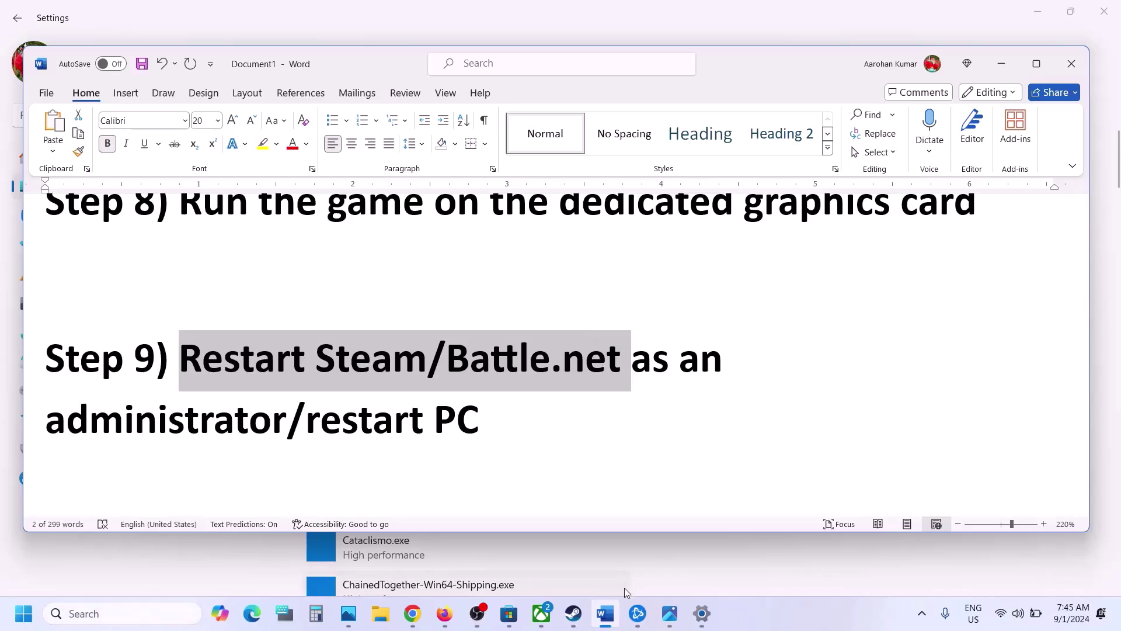
Switch to Steam to show its Exit command, and search Windows for "steam" to show the Run as administrator option
{"action": "left_click", "coordinate": [574, 614]}
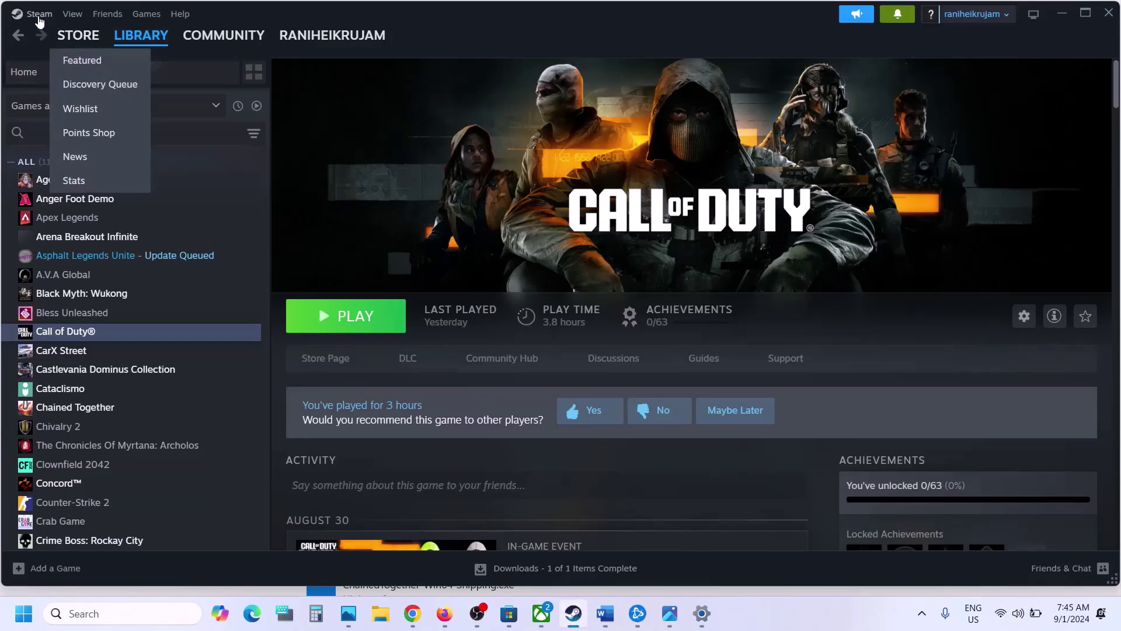
{"action": "left_click", "coordinate": [36, 18]}
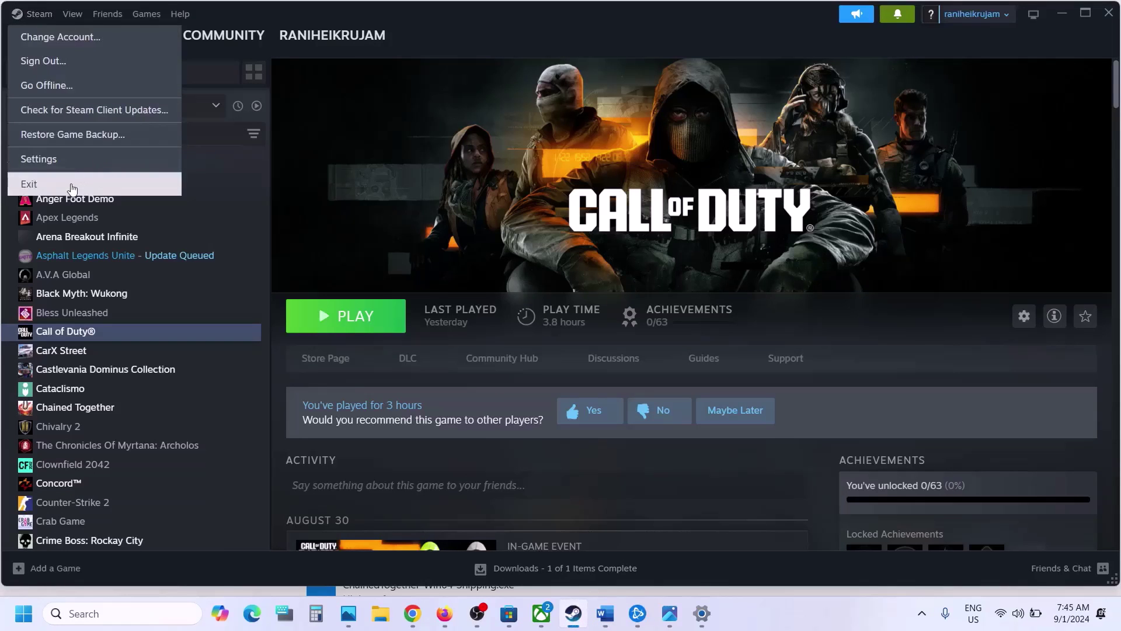
{"action": "left_click", "coordinate": [358, 228]}
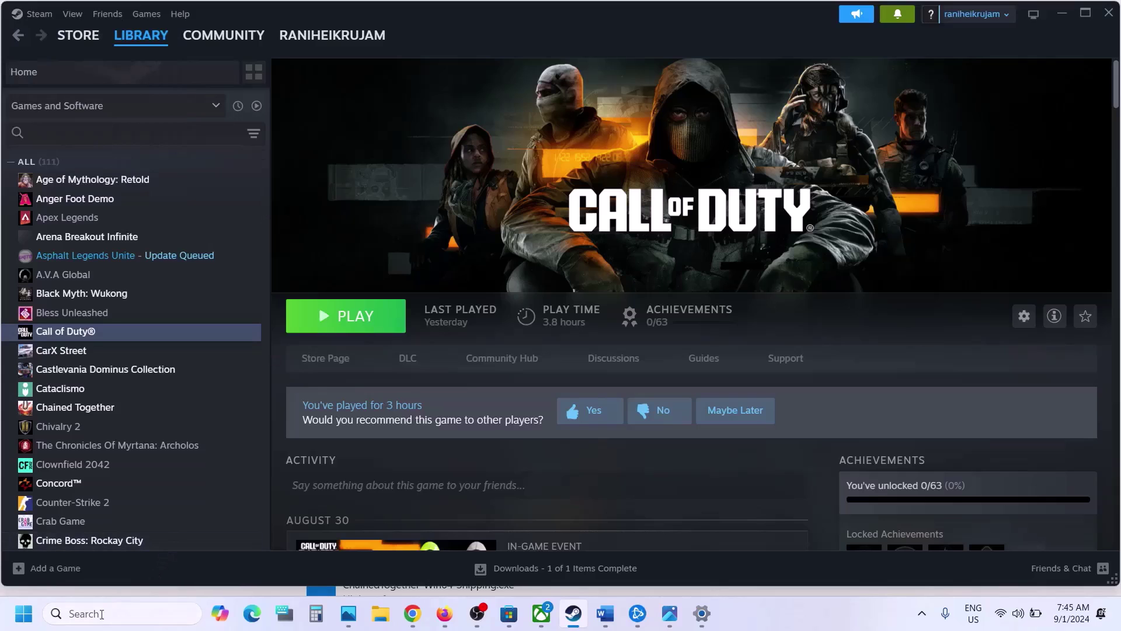
{"action": "left_click", "coordinate": [101, 613]}
{"action": "type", "text": "steam"}
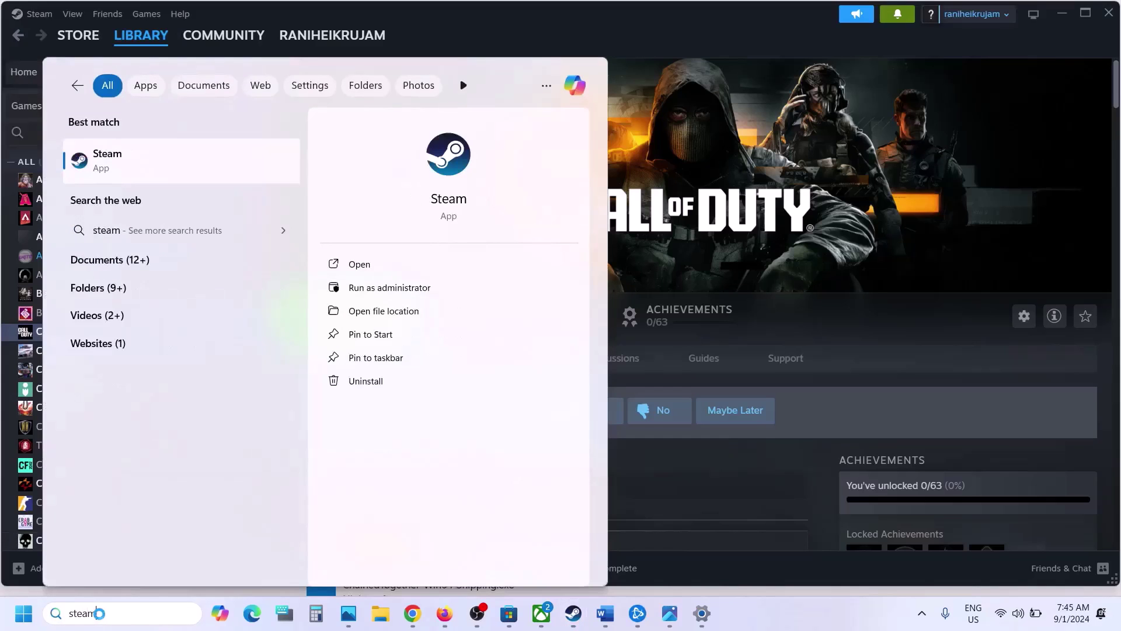
{"action": "right_click", "coordinate": [136, 154]}
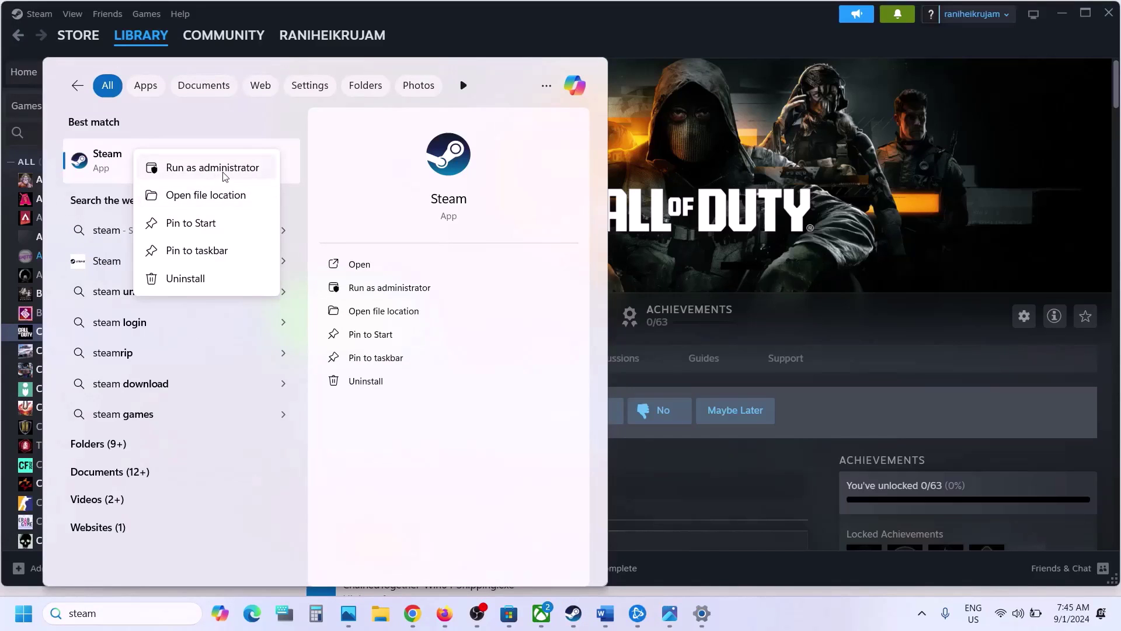
{"action": "left_click", "coordinate": [777, 109]}
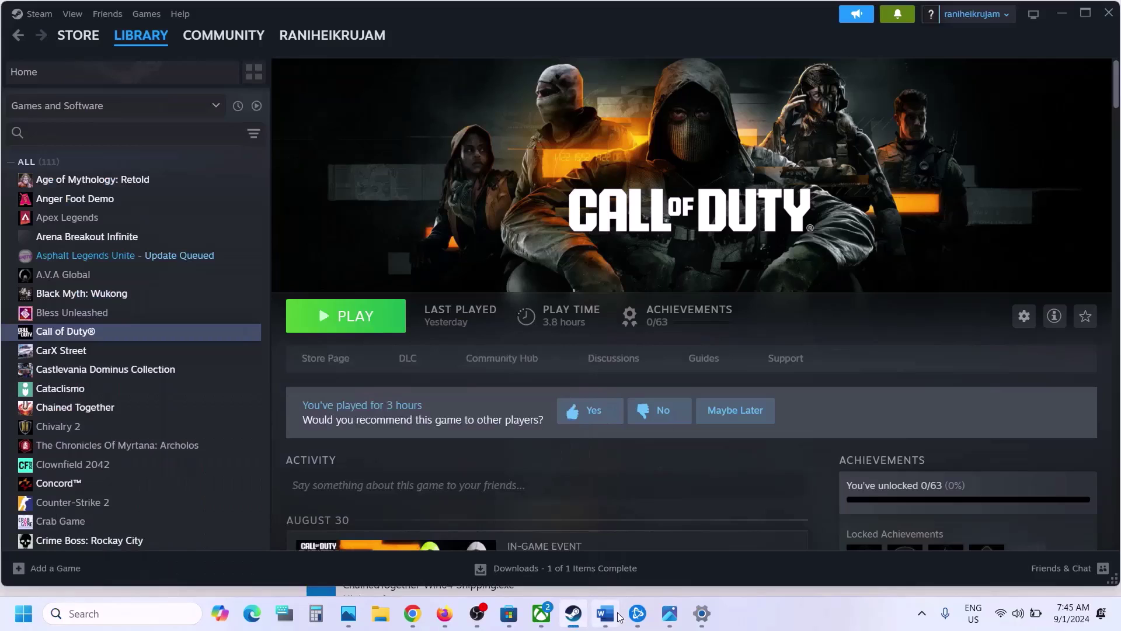
Switch to Battle.net to show its Exit command, and search Windows for Battle.net to show the Run as administrator option
{"action": "left_click", "coordinate": [638, 613]}
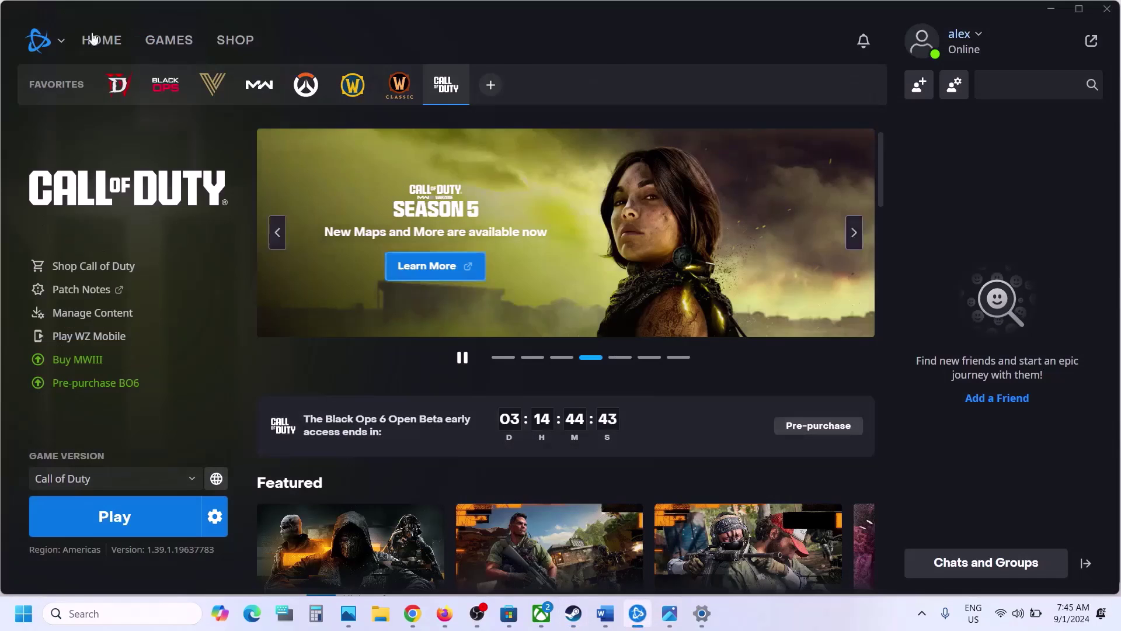
{"action": "left_click", "coordinate": [63, 42]}
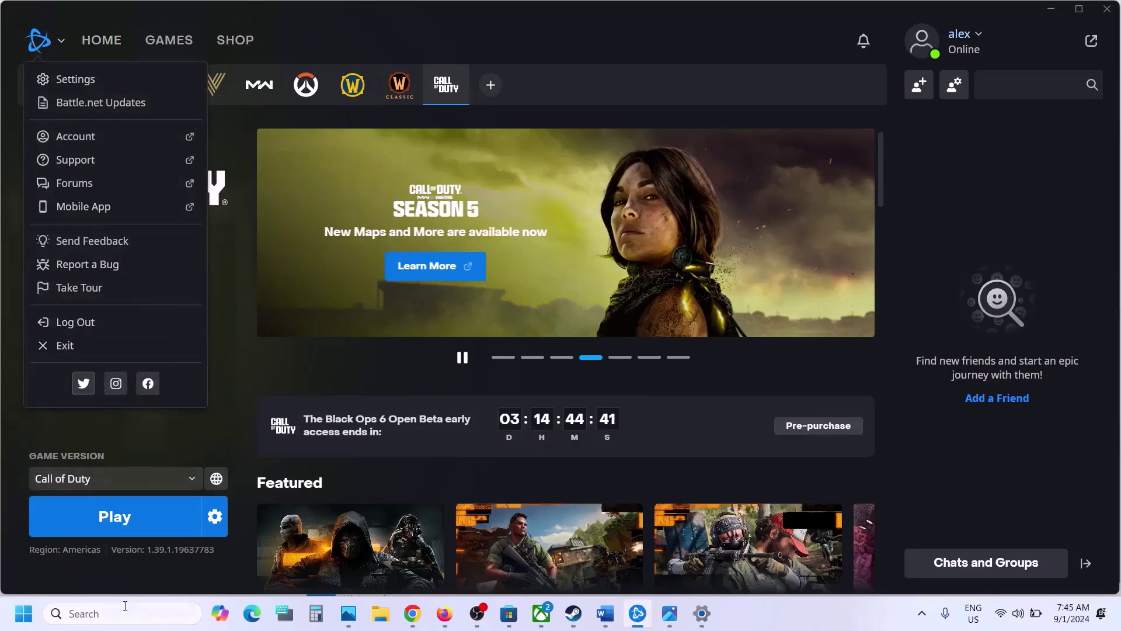
{"action": "left_click", "coordinate": [117, 611]}
{"action": "type", "text": "battl"}
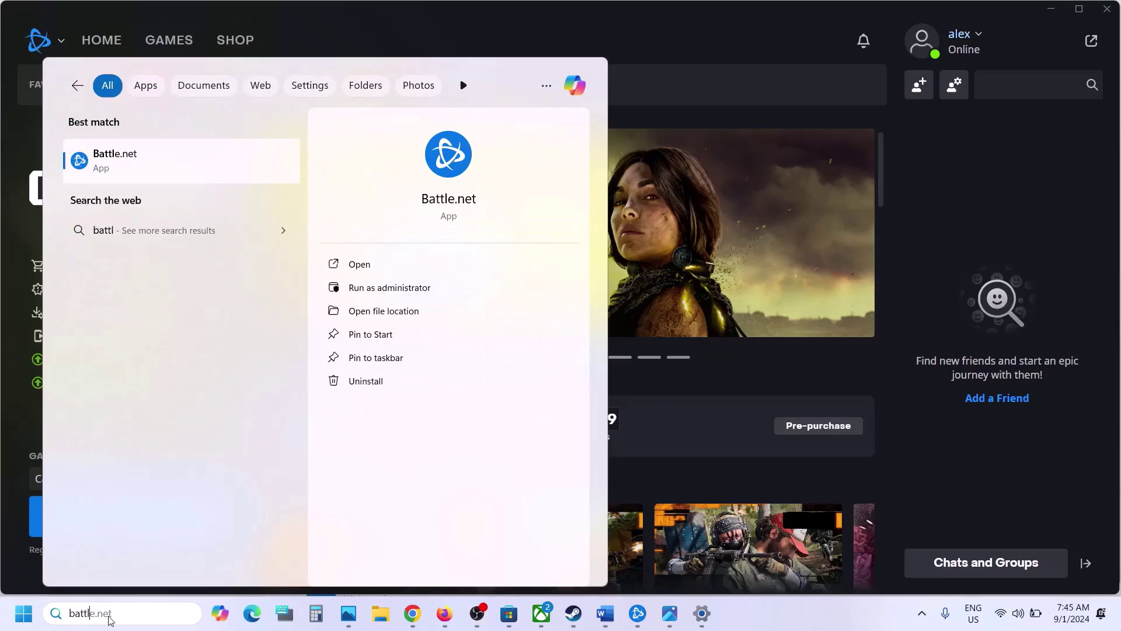
{"action": "right_click", "coordinate": [152, 175]}
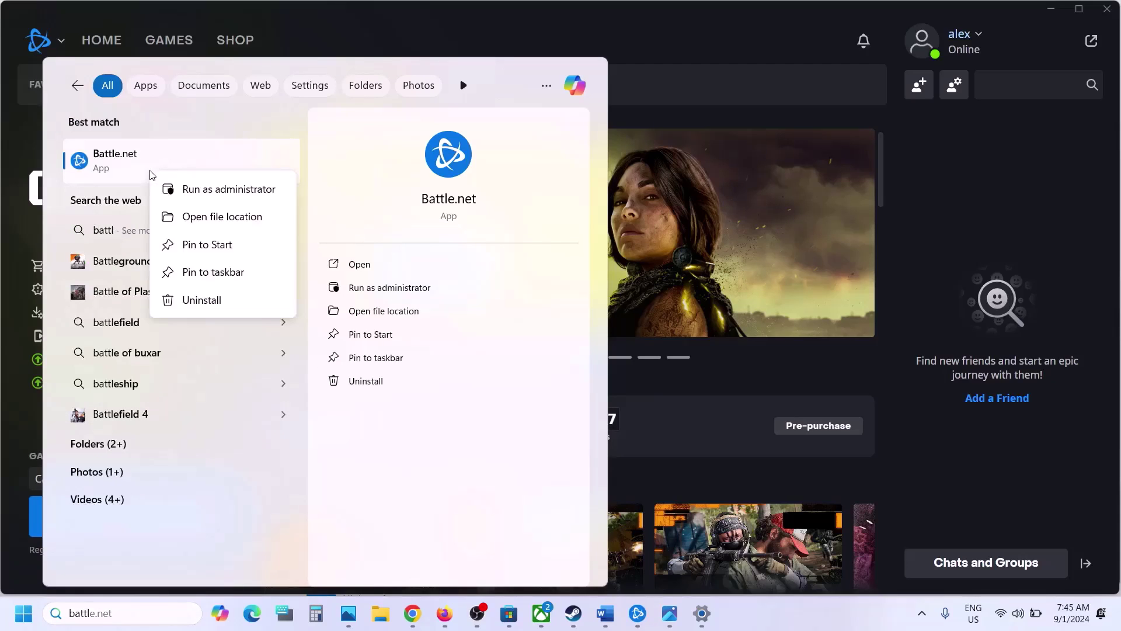
{"action": "left_click", "coordinate": [737, 178]}
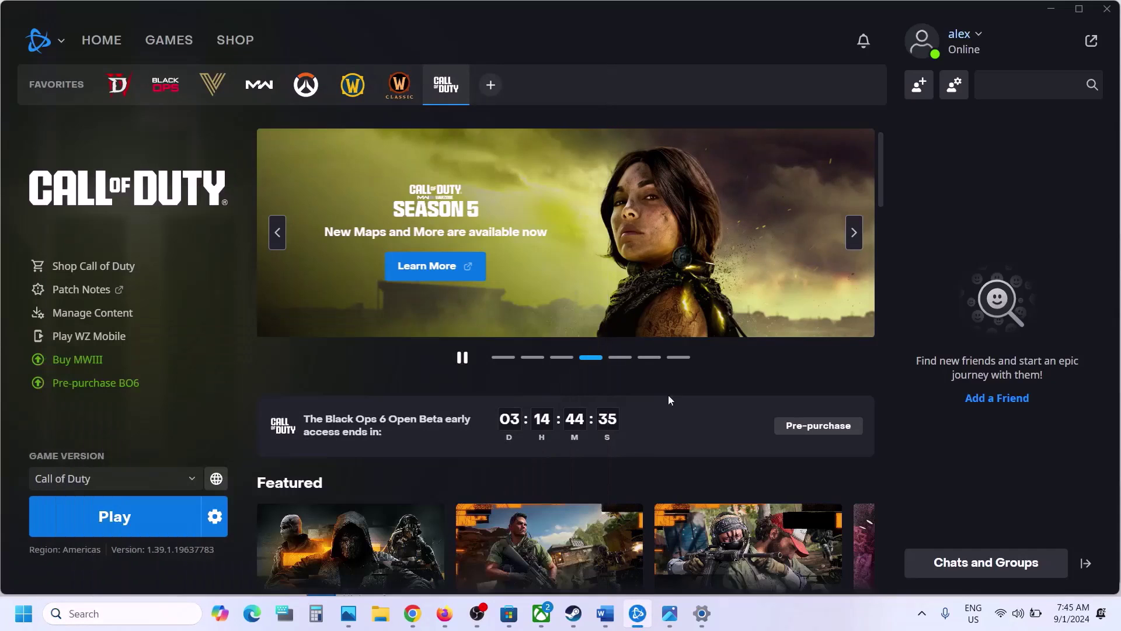
Switch to Word, go to Step 10, and highlight the instruction about unchecking compatibility from Steam and the game exe file
{"action": "left_click", "coordinate": [605, 613]}
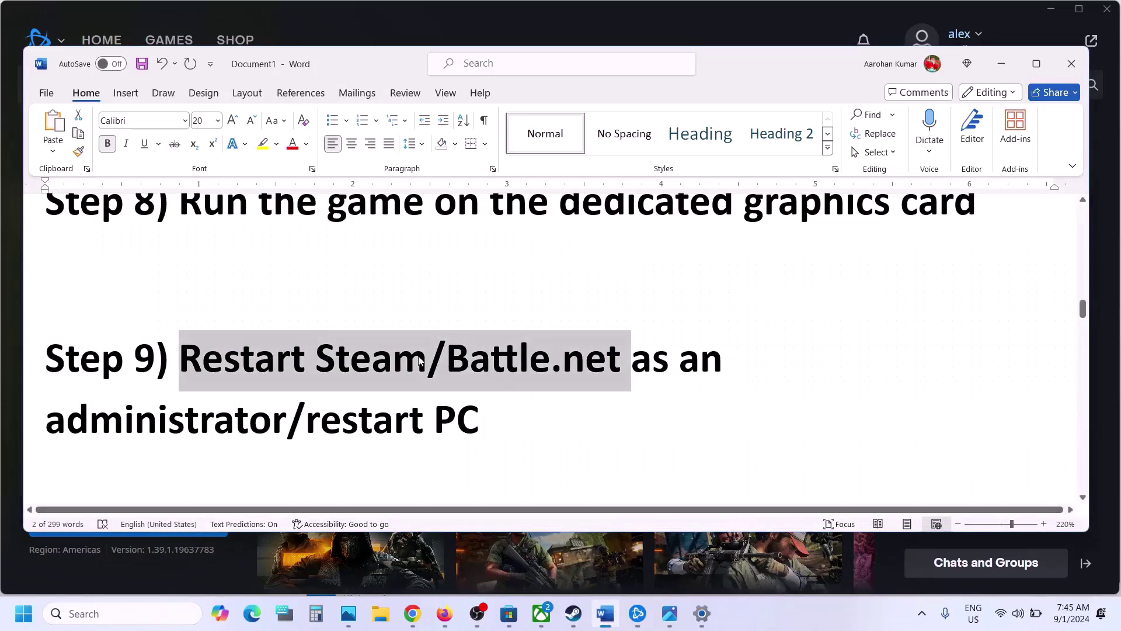
{"action": "scroll", "coordinate": [420, 359], "scroll_direction": "down", "scroll_amount": 5}
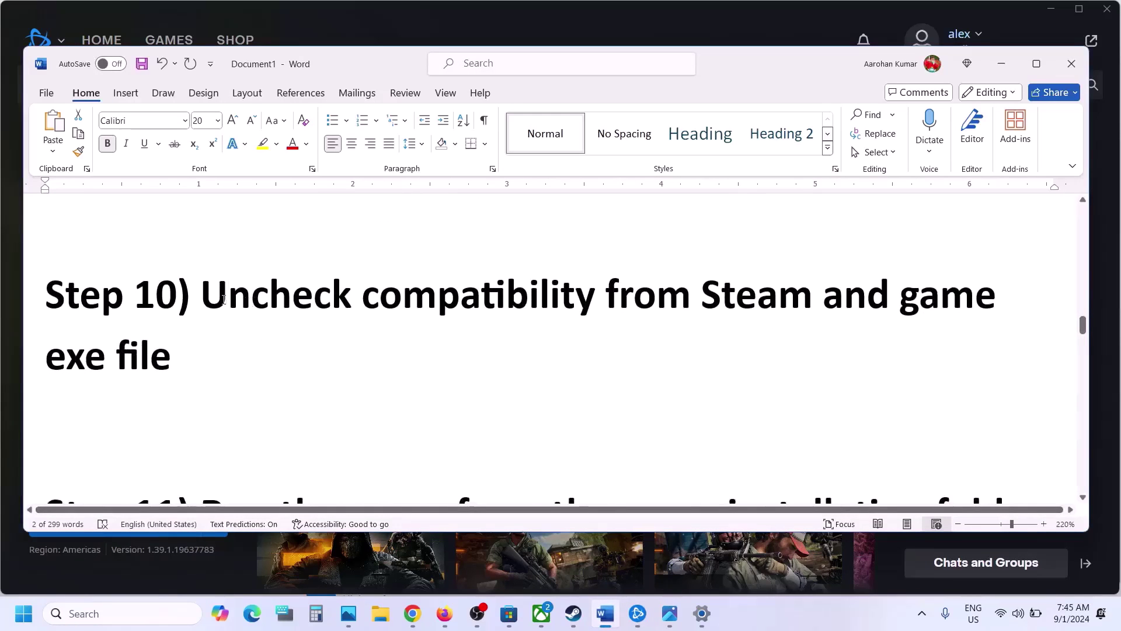
{"action": "left_click_drag", "start_coordinate": [223, 299], "coordinate": [176, 356]}
Switch to Steam to show its Exit command, and search Windows for "steam" to open the Steam app's file location
{"action": "left_click", "coordinate": [500, 33]}
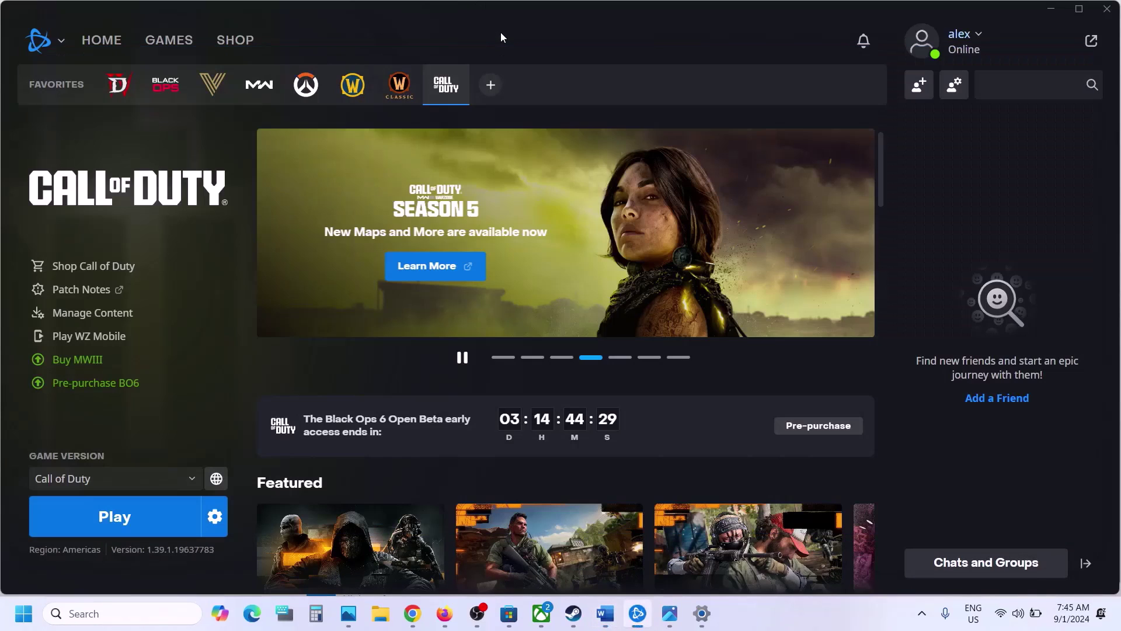
{"action": "left_click", "coordinate": [100, 614]}
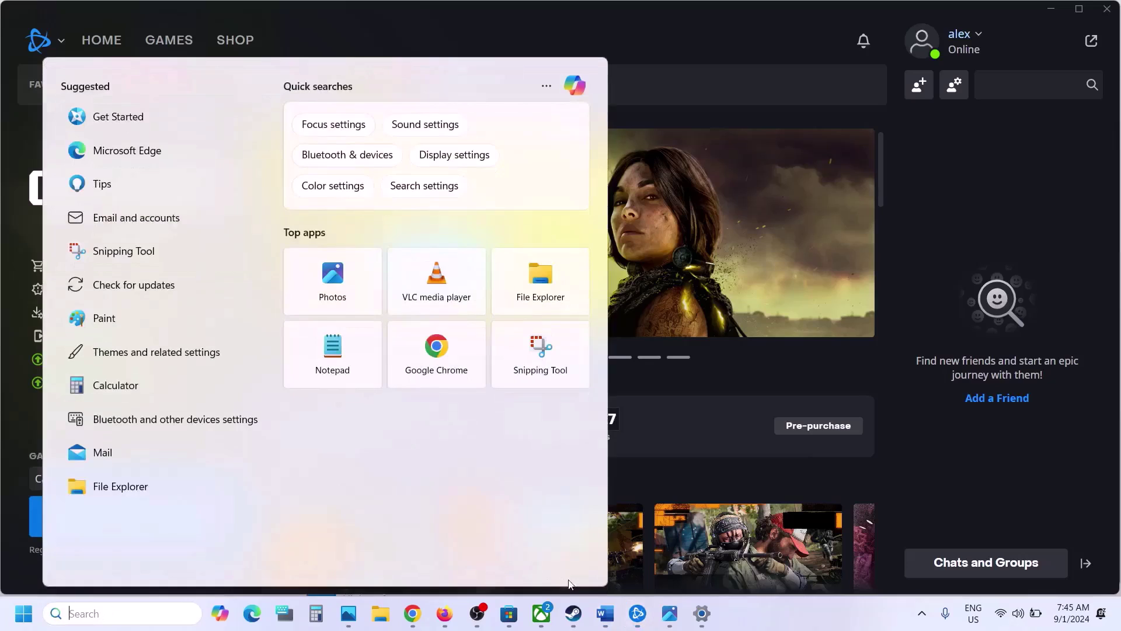
{"action": "left_click", "coordinate": [573, 614]}
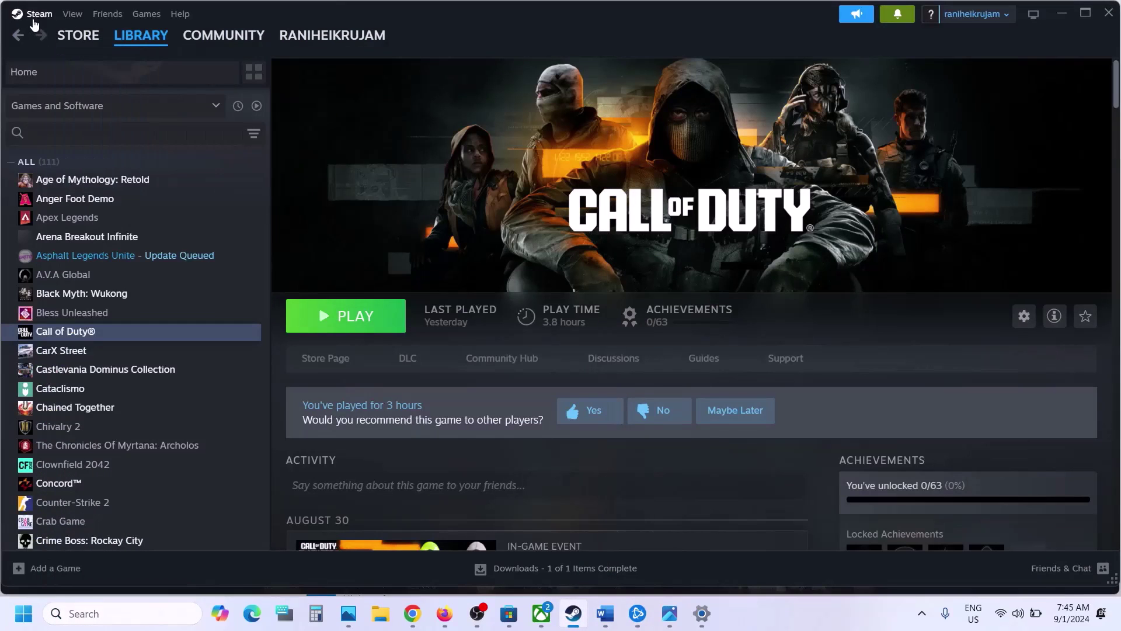
{"action": "left_click", "coordinate": [35, 14]}
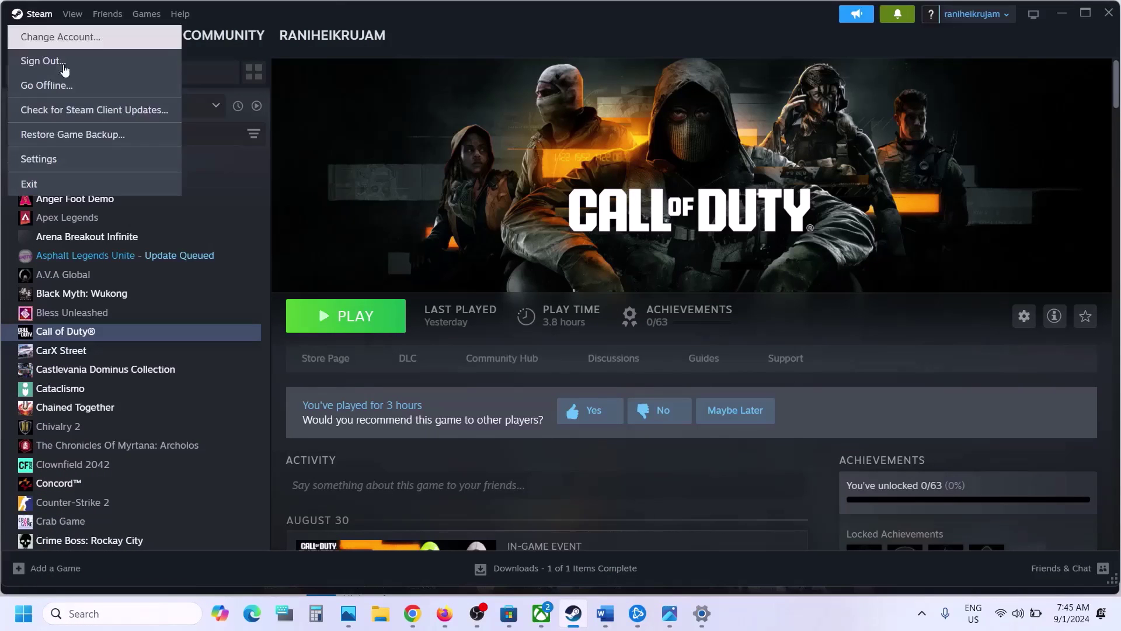
{"action": "left_click", "coordinate": [119, 614]}
{"action": "type", "text": "steam"}
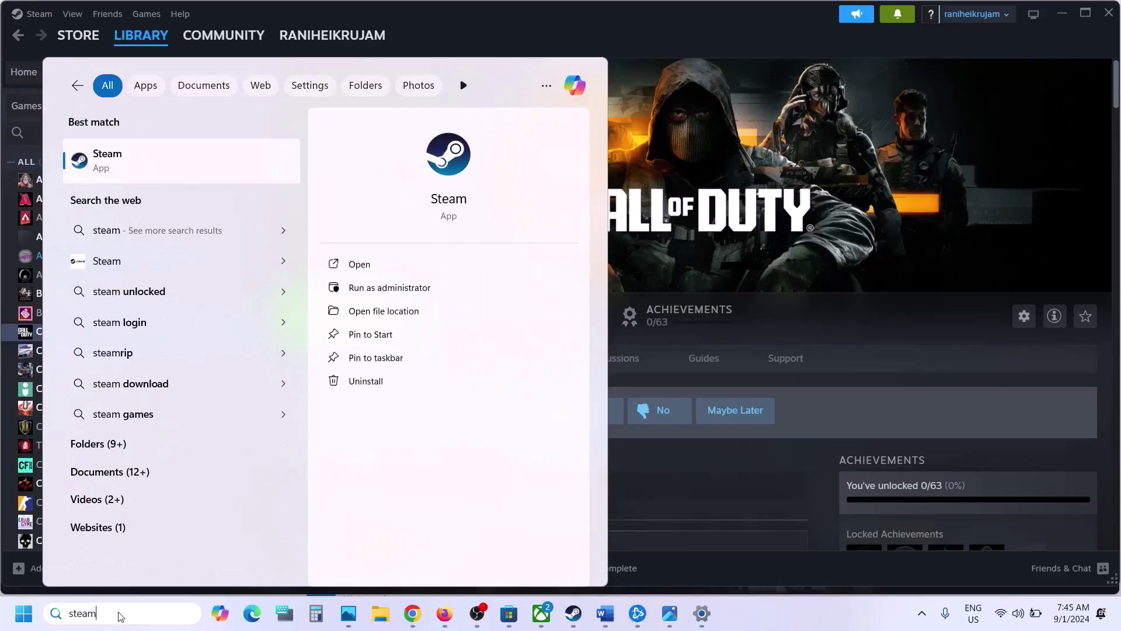
{"action": "right_click", "coordinate": [146, 169]}
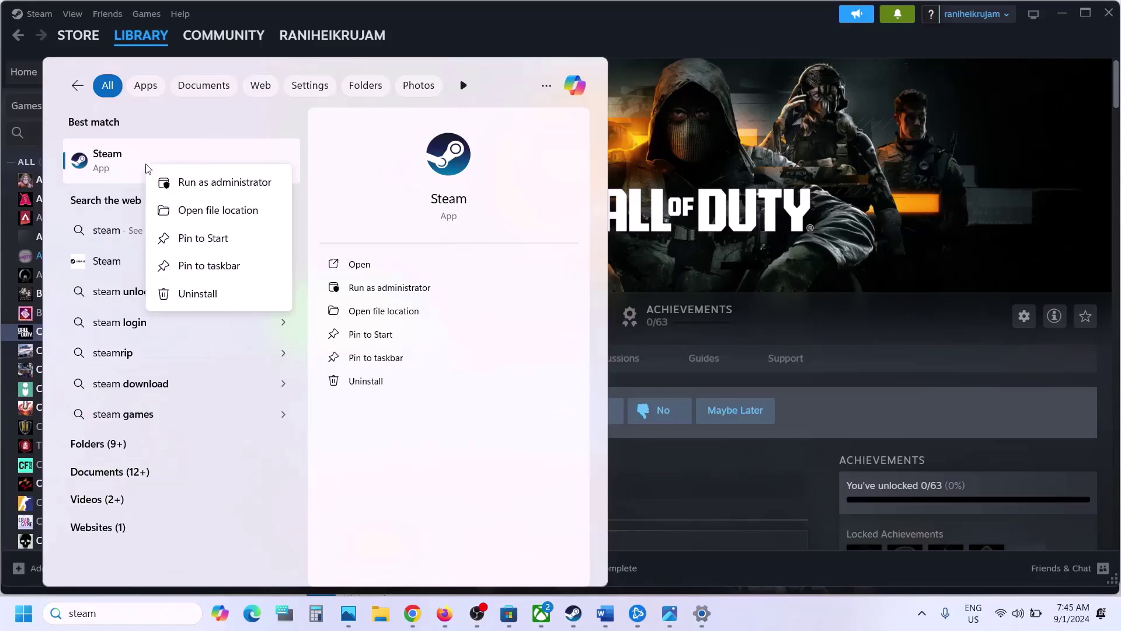
{"action": "left_click", "coordinate": [384, 313]}
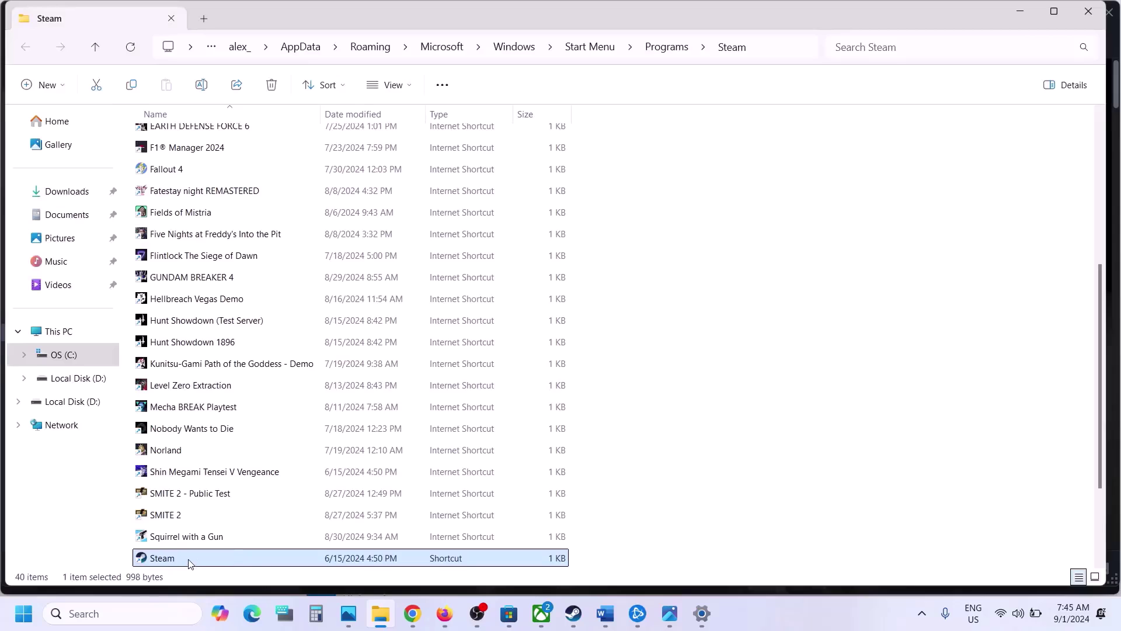
Open the Steam shortcut's file location in the Program Files (x86) Steam folder and show the steam application's available commands
{"action": "right_click", "coordinate": [189, 562]}
{"action": "left_click", "coordinate": [240, 323]}
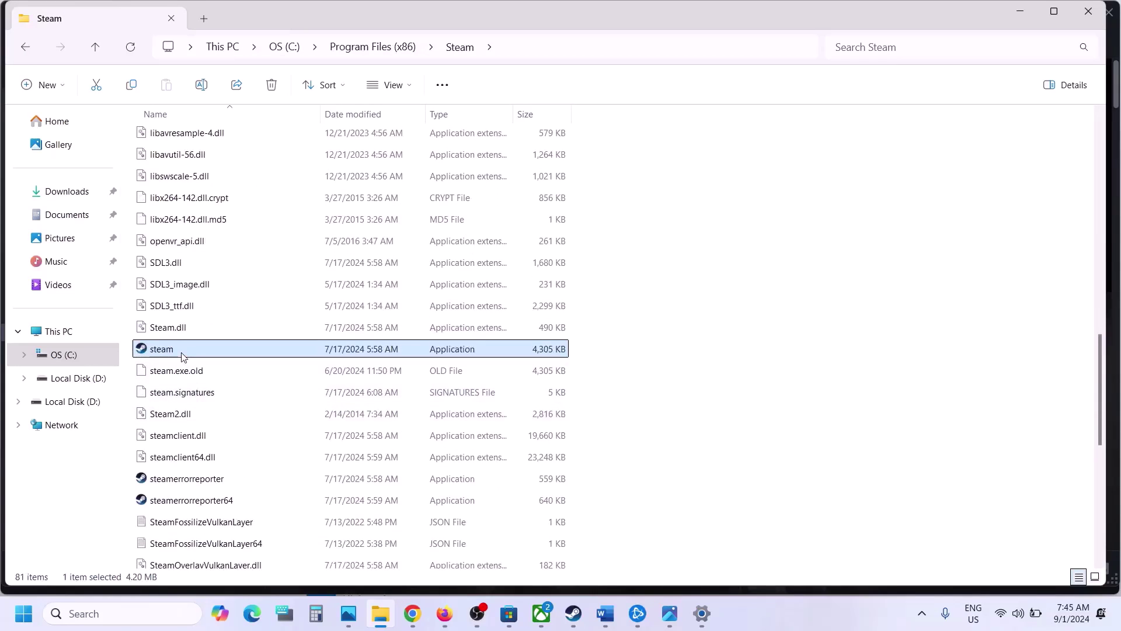
{"action": "right_click", "coordinate": [182, 357]}
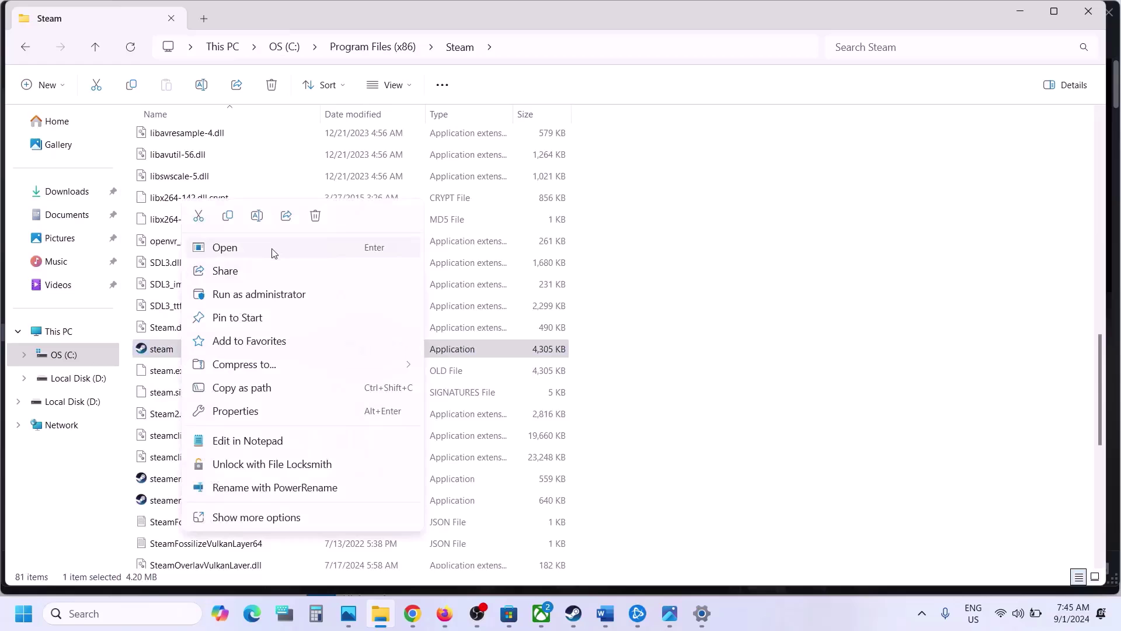
{"action": "left_click", "coordinate": [613, 610]}
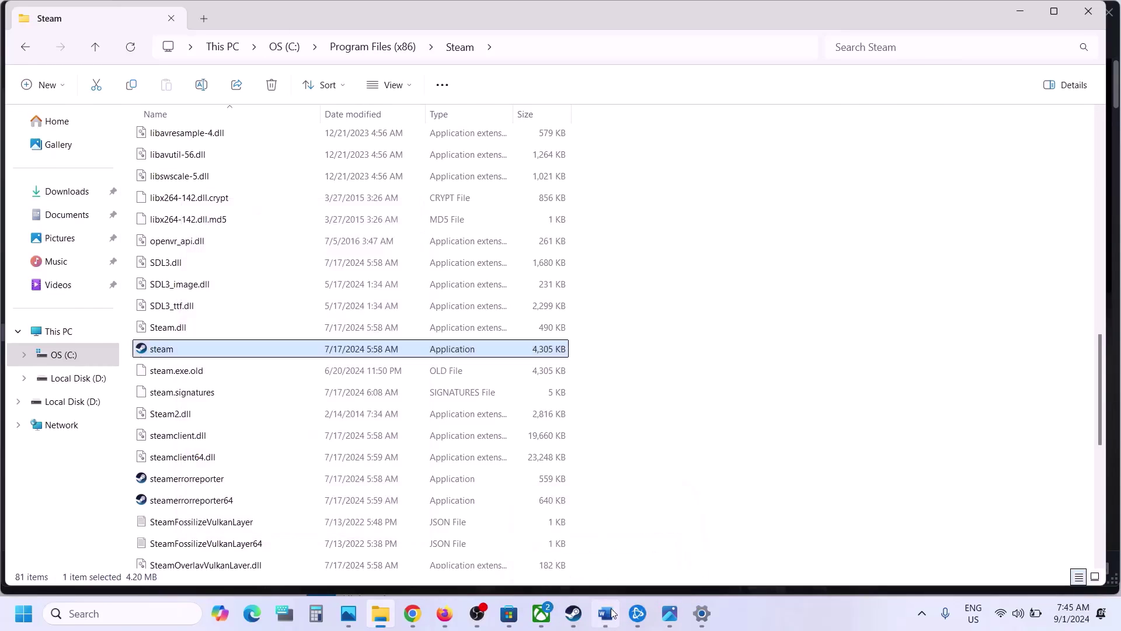
{"action": "left_click", "coordinate": [611, 613]}
Open the steam application's compatibility properties, toggle the option to run in compatibility mode, and accept the dialog
{"action": "right_click", "coordinate": [196, 347]}
{"action": "left_click", "coordinate": [210, 382]}
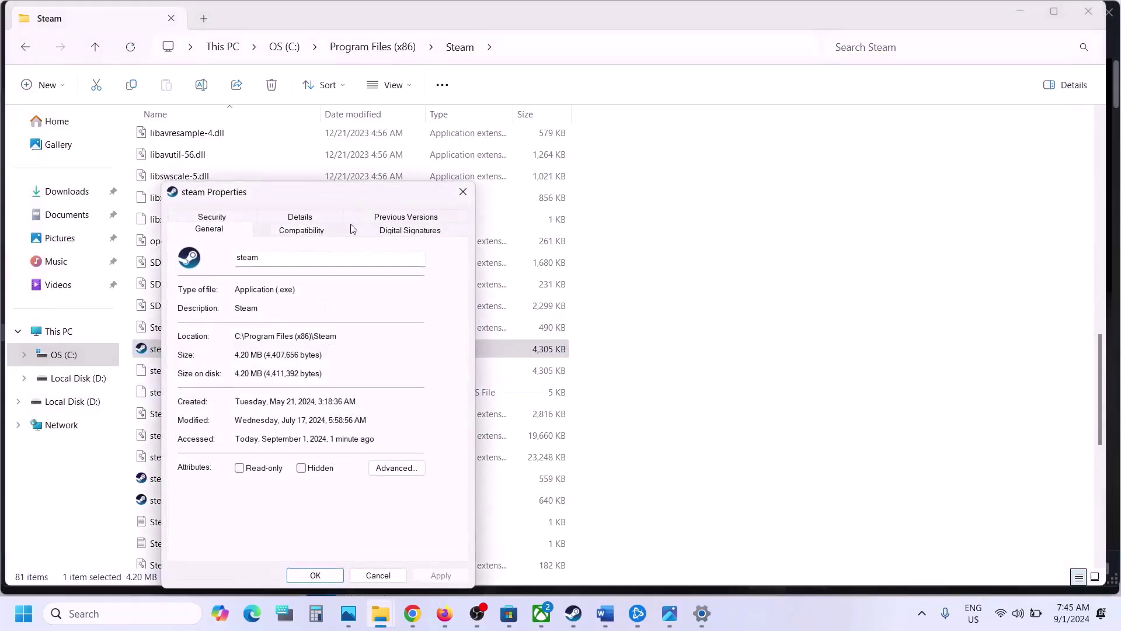
{"action": "left_click", "coordinate": [281, 231]}
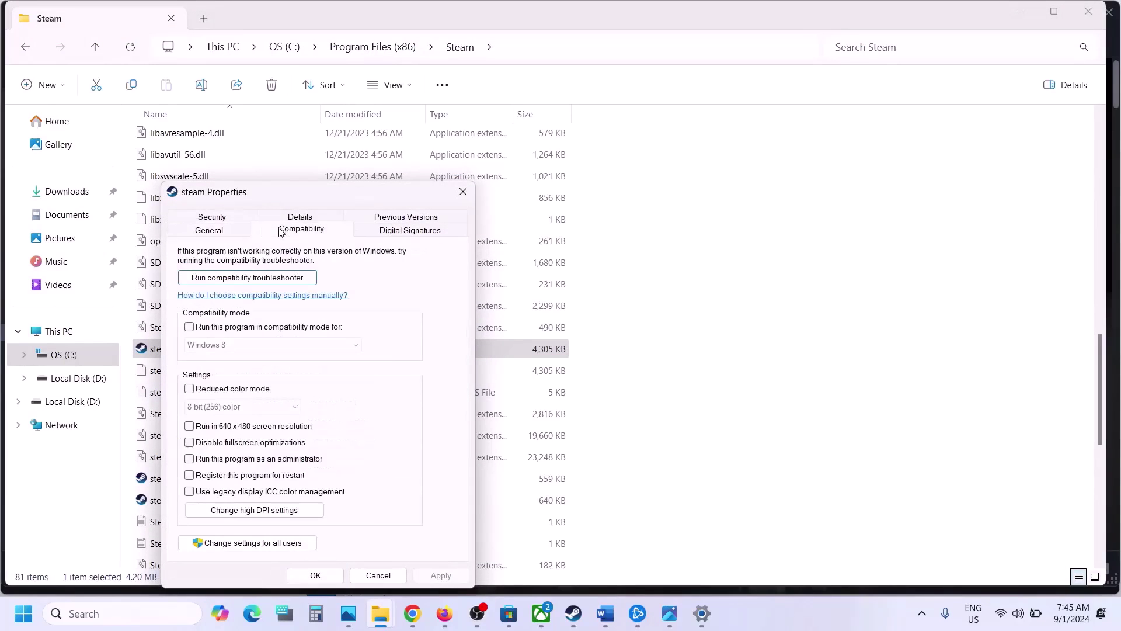
{"action": "left_click", "coordinate": [190, 327]}
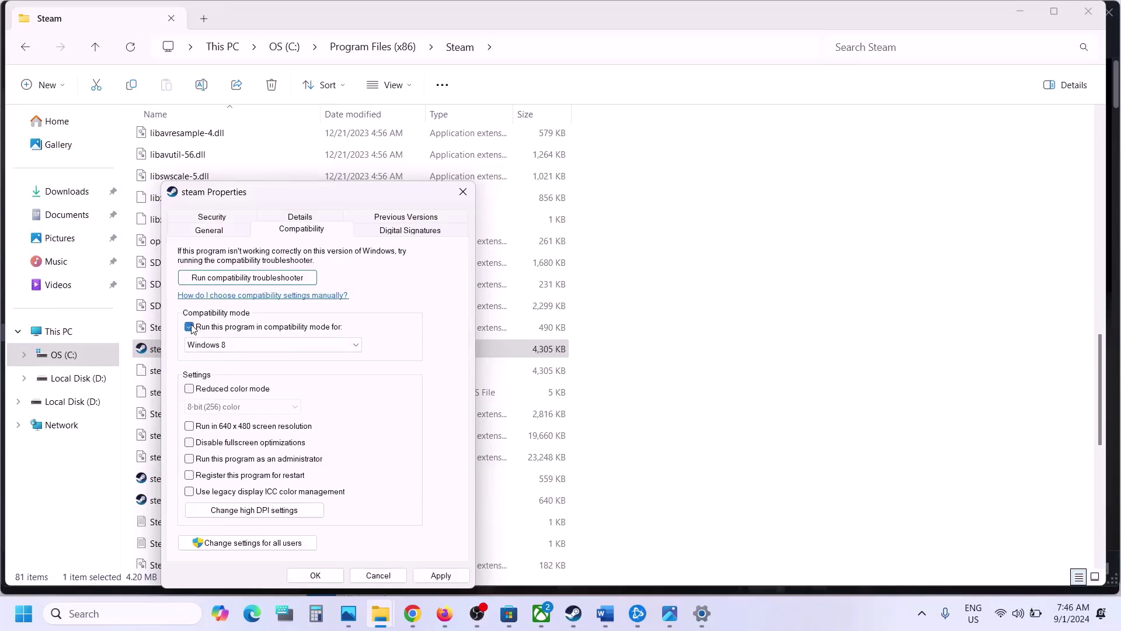
{"action": "left_click", "coordinate": [319, 576]}
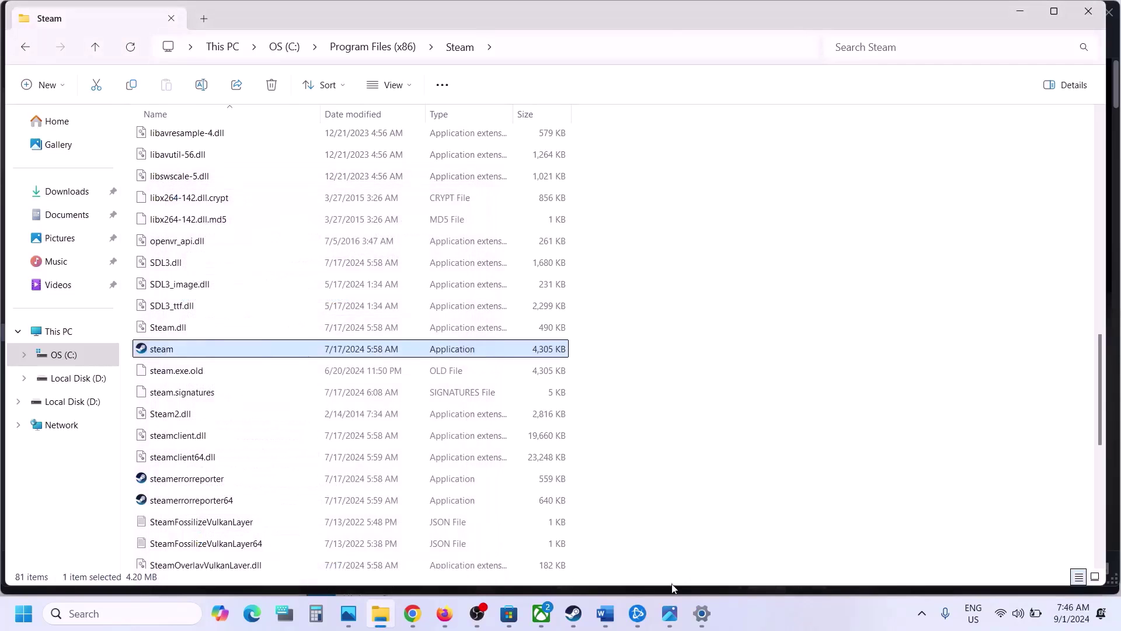
Switch to Steam and browse the local files of Call of Duty
{"action": "left_click", "coordinate": [573, 613]}
{"action": "right_click", "coordinate": [102, 338]}
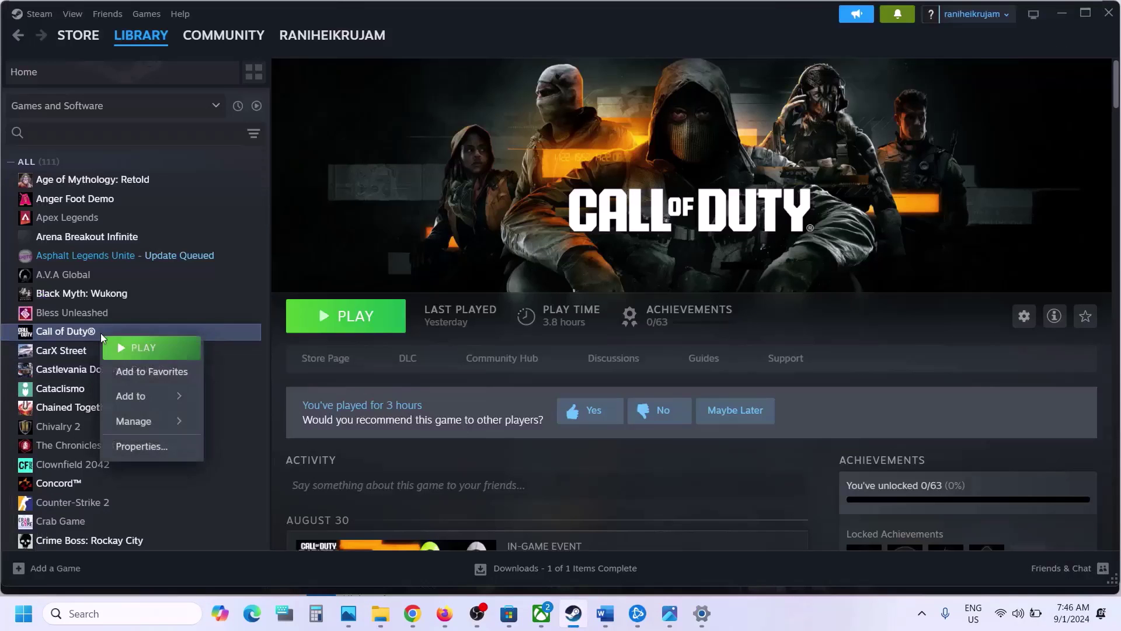
{"action": "mouse_move", "coordinate": [155, 421]}
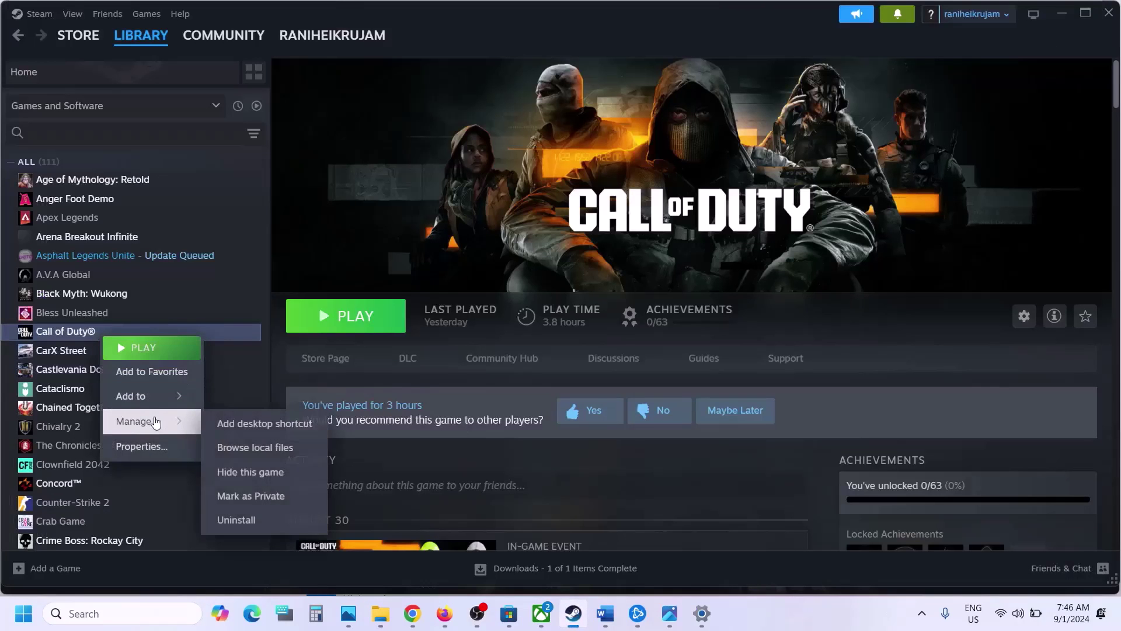
{"action": "left_click", "coordinate": [261, 447]}
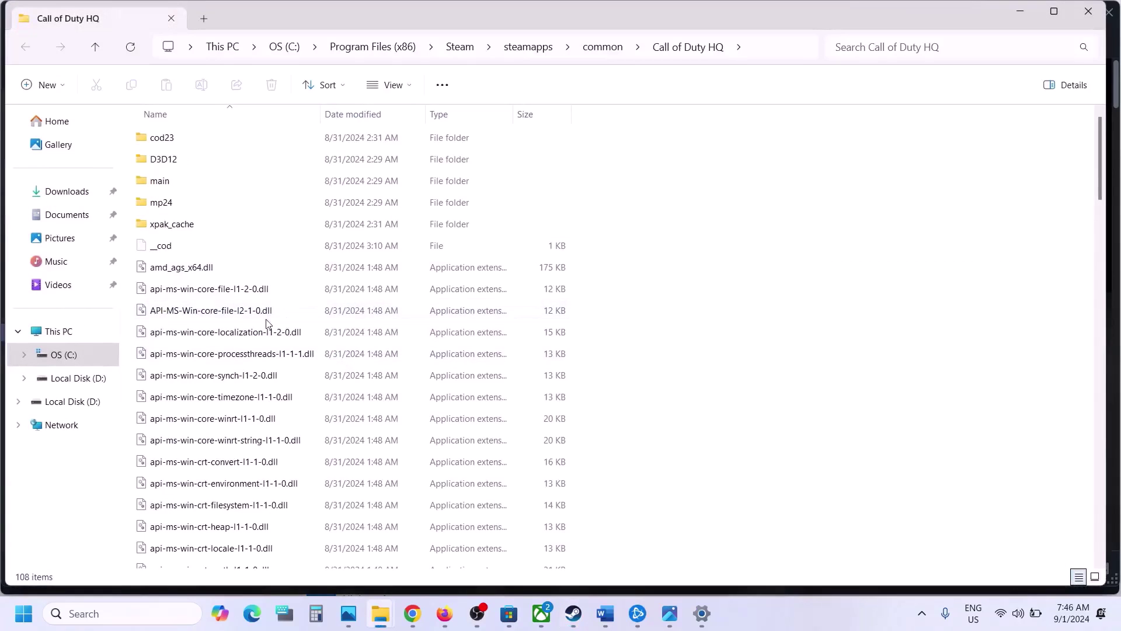
Review the cod application's compatibility settings in the Call of Duty HQ folder and accept the dialog
{"action": "scroll", "coordinate": [268, 326], "scroll_direction": "down", "scroll_amount": 15}
{"action": "left_click", "coordinate": [154, 278]}
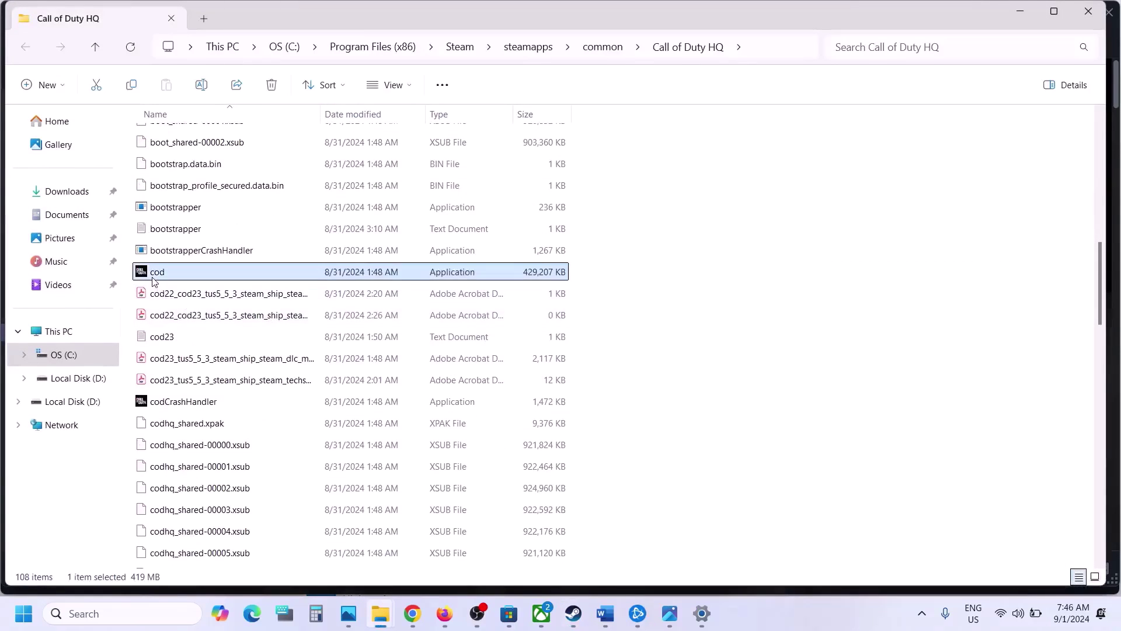
{"action": "right_click", "coordinate": [154, 279]}
{"action": "left_click", "coordinate": [228, 382]}
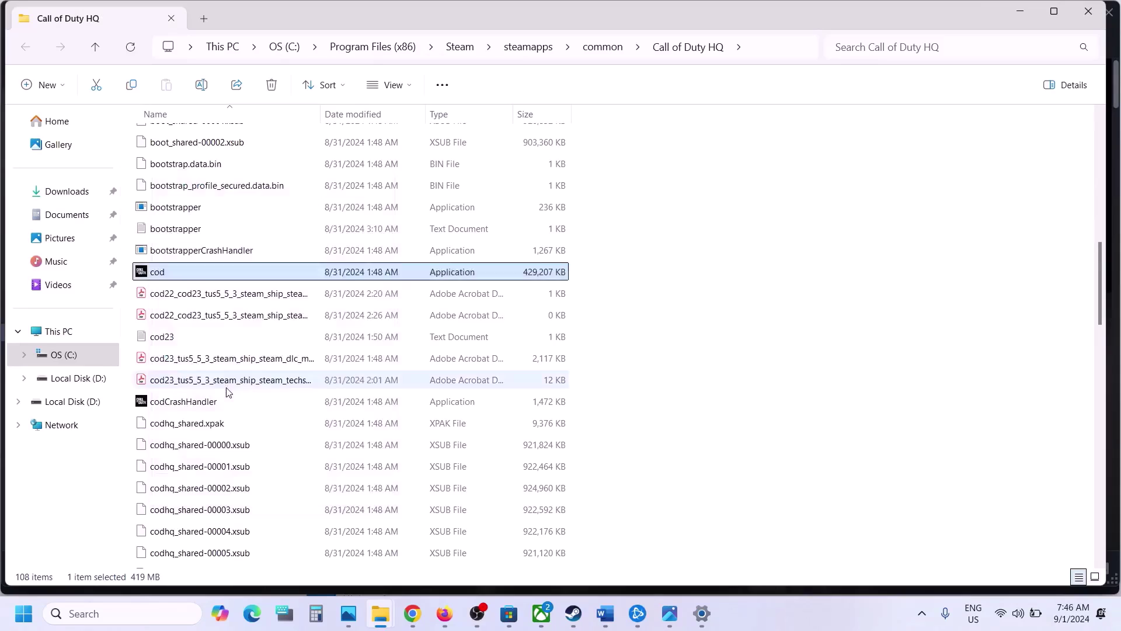
{"action": "left_click", "coordinate": [290, 231]}
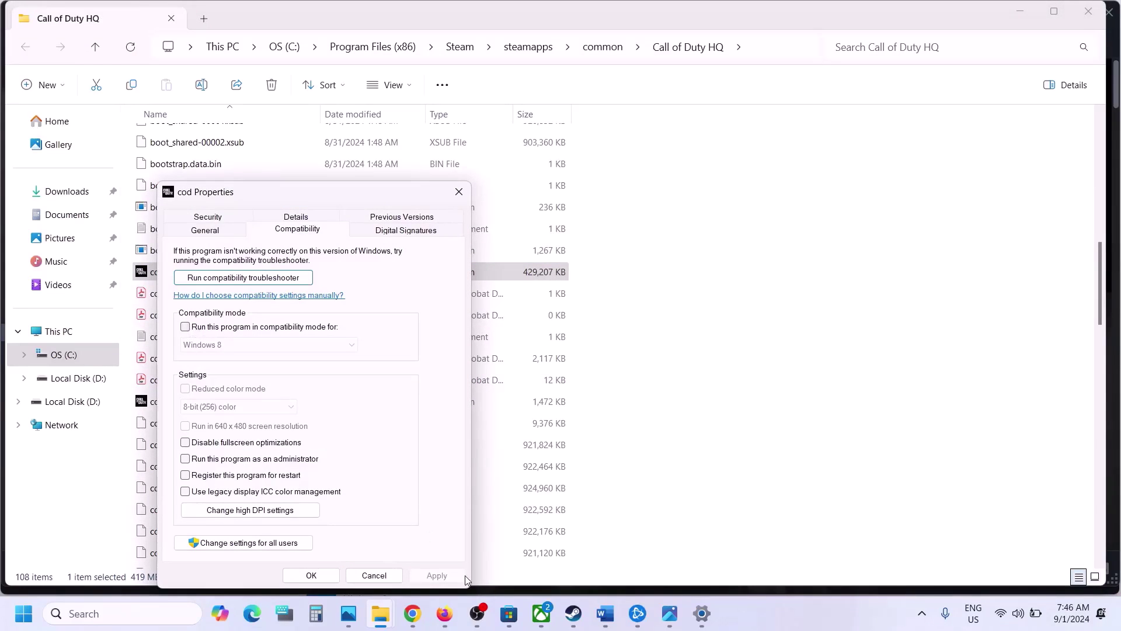
{"action": "left_click", "coordinate": [312, 575]}
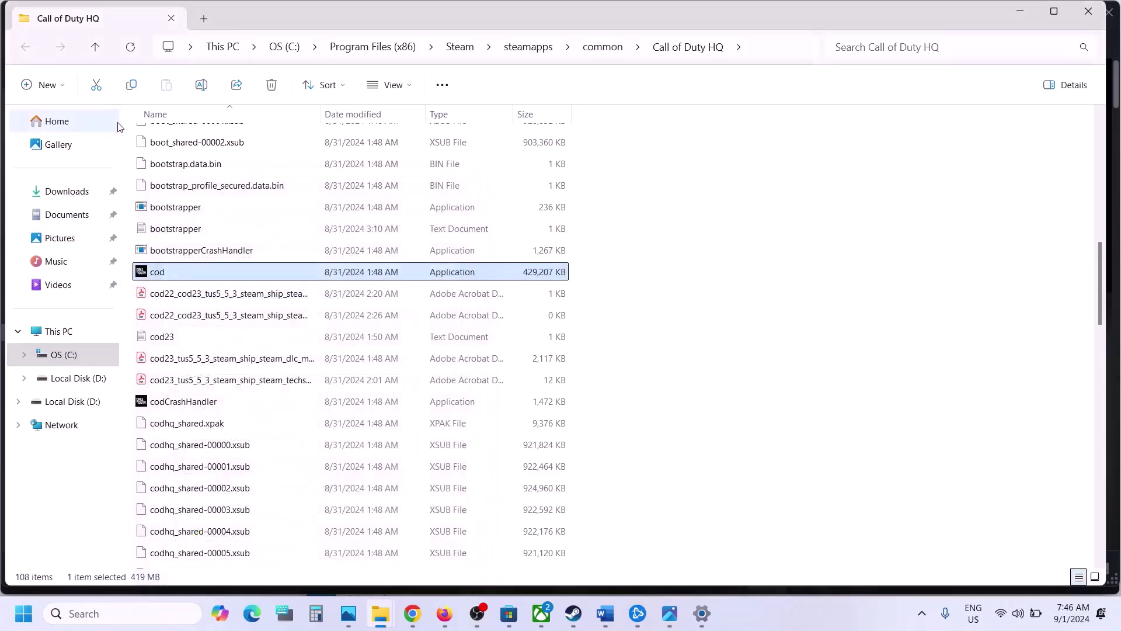
Open the mp24 folder inside the Call of Duty HQ folder
{"action": "scroll", "coordinate": [240, 256], "scroll_direction": "up", "scroll_amount": 10}
{"action": "scroll", "coordinate": [250, 274], "scroll_direction": "up", "scroll_amount": 1}
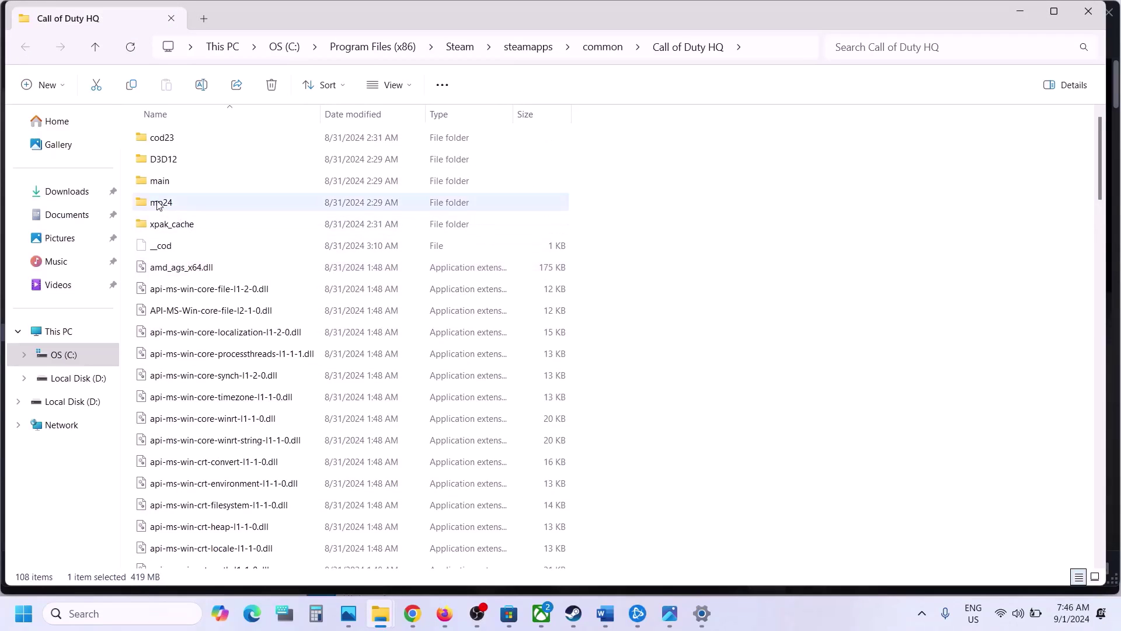
{"action": "left_click", "coordinate": [177, 204]}
{"action": "double_click", "coordinate": [180, 206]}
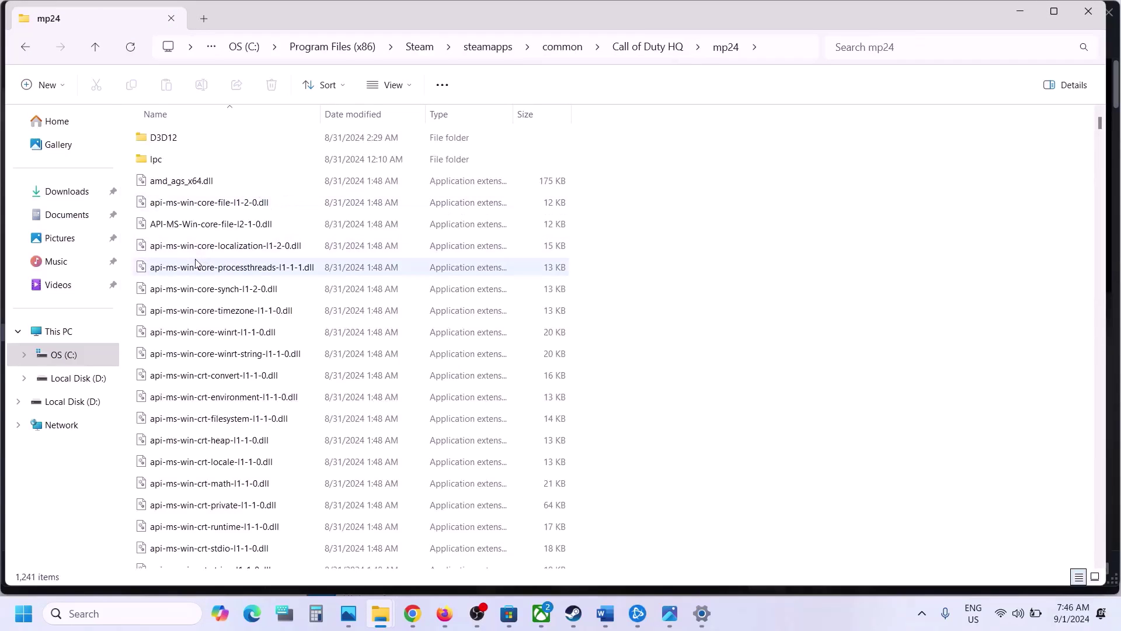
Look through the mp24 folder's file list for the game's exe file
{"action": "scroll", "coordinate": [196, 263], "scroll_direction": "down", "scroll_amount": 5}
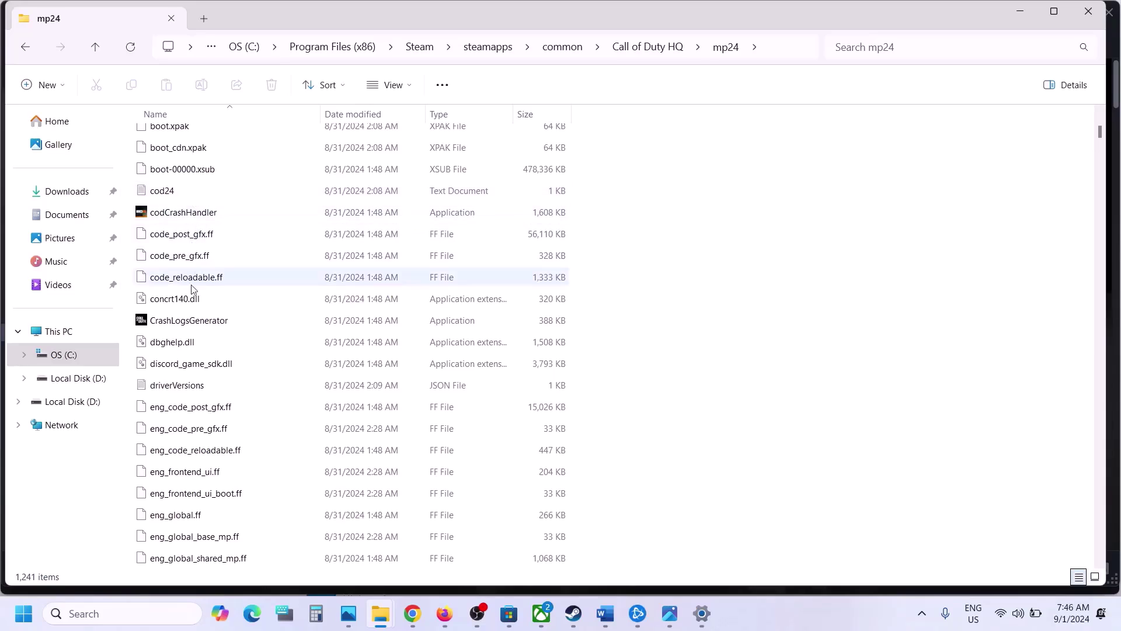
{"action": "scroll", "coordinate": [213, 322], "scroll_direction": "down", "scroll_amount": 20}
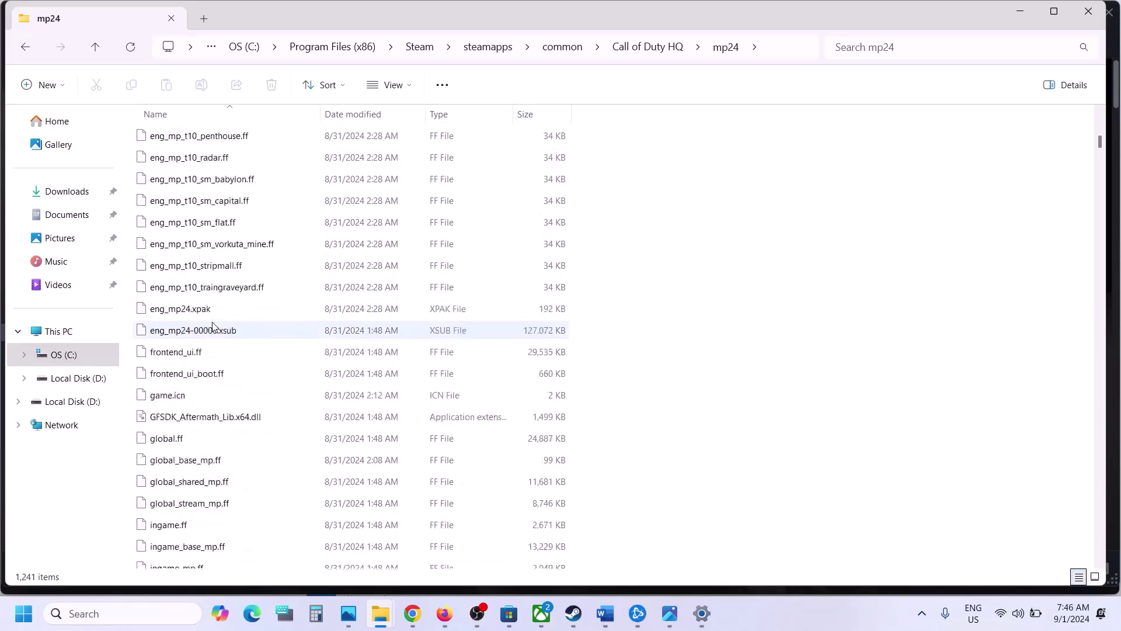
{"action": "scroll", "coordinate": [212, 323], "scroll_direction": "down", "scroll_amount": 20}
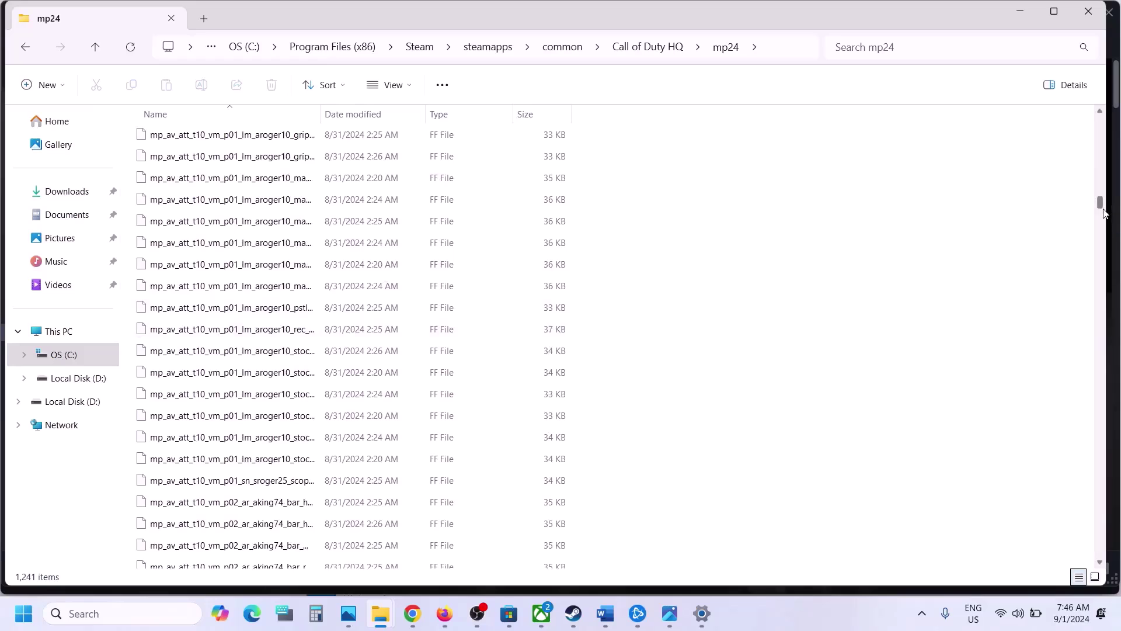
{"action": "left_click_drag", "start_coordinate": [1102, 206], "coordinate": [1100, 145]}
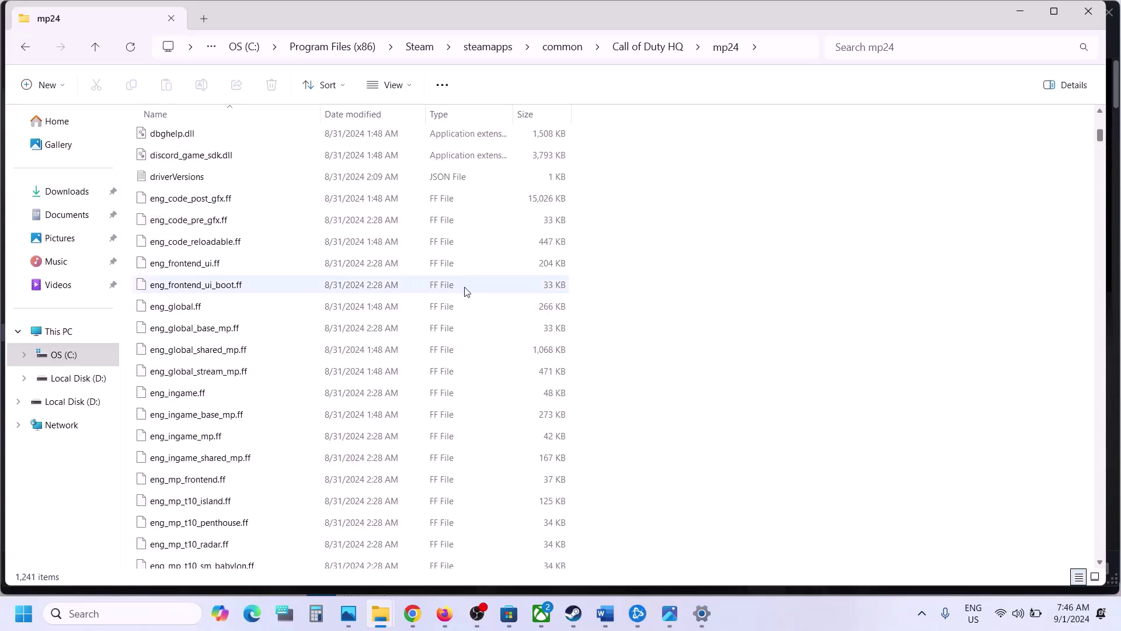
{"action": "scroll", "coordinate": [465, 290], "scroll_direction": "up", "scroll_amount": 6}
{"action": "scroll", "coordinate": [465, 290], "scroll_direction": "up", "scroll_amount": 4}
{"action": "scroll", "coordinate": [466, 290], "scroll_direction": "down", "scroll_amount": 15}
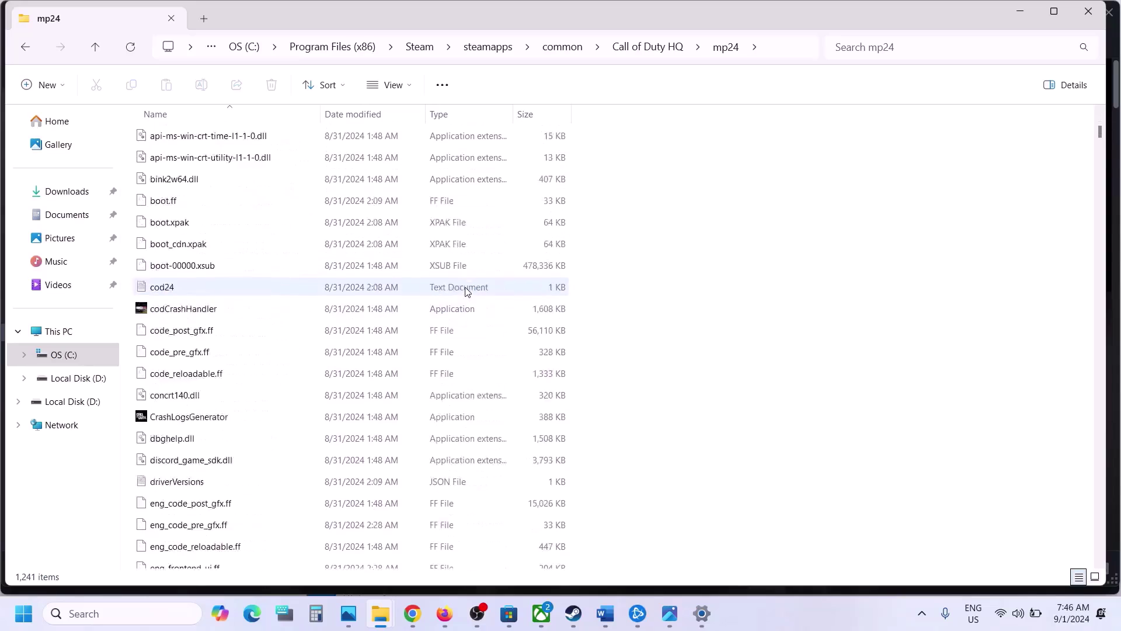
{"action": "left_click", "coordinate": [270, 394]}
{"action": "key", "text": "c"}
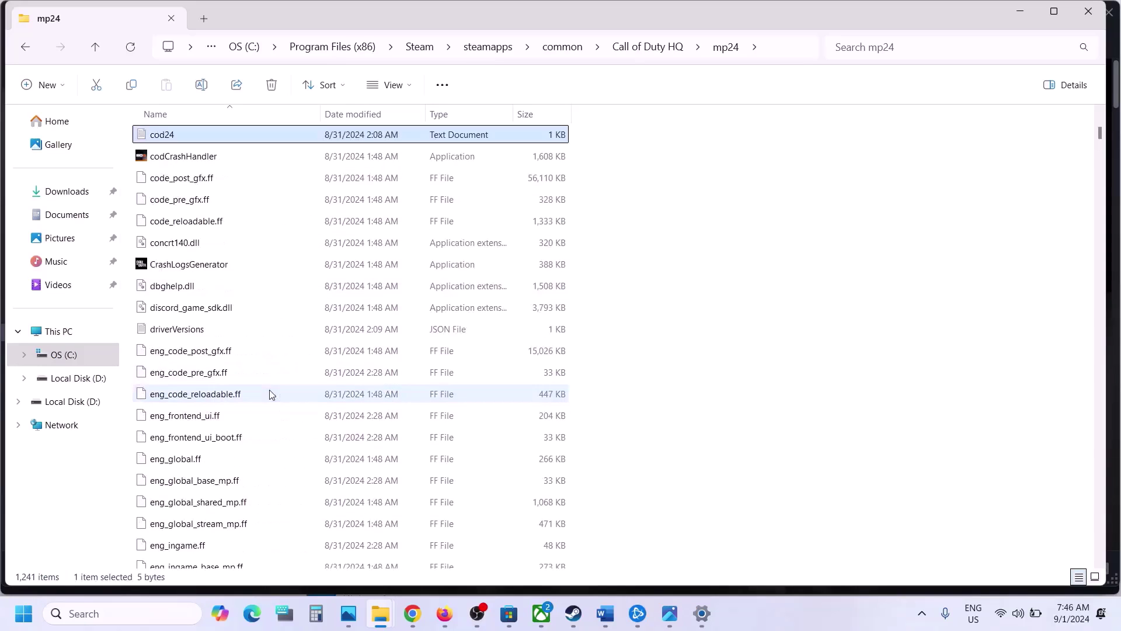
{"action": "key", "text": "c"}
{"action": "key", "text": "c"}
{"action": "key", "text": "c"}
{"action": "key", "text": "c"}
{"action": "key", "text": "c"}
{"action": "key", "text": "c"}
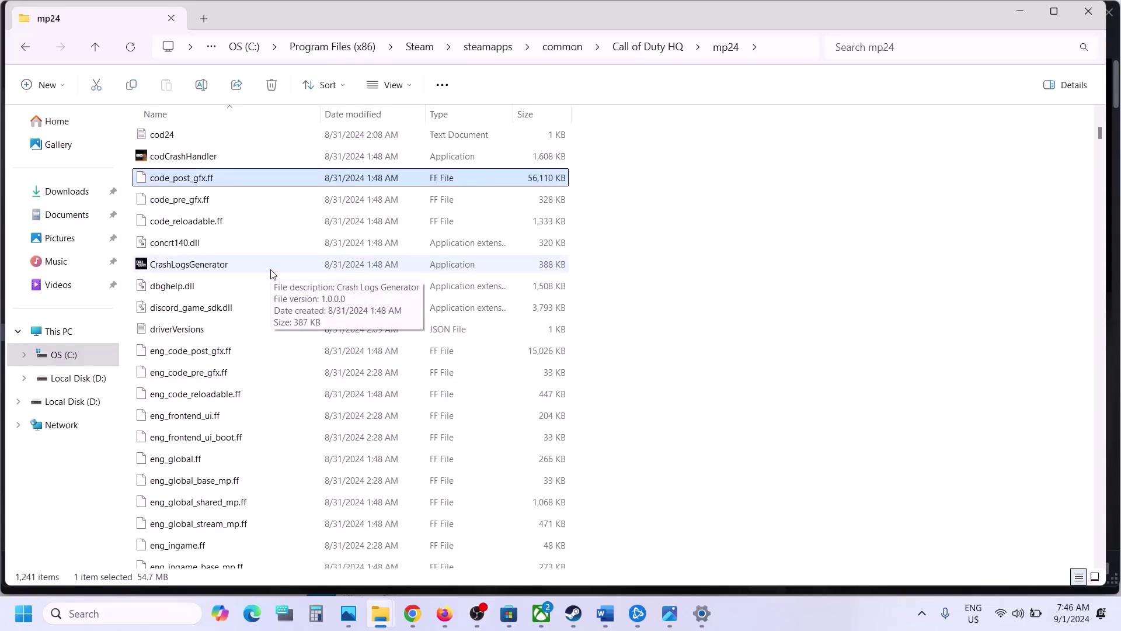
{"action": "key", "text": "c"}
{"action": "scroll", "coordinate": [270, 273], "scroll_direction": "down", "scroll_amount": 15}
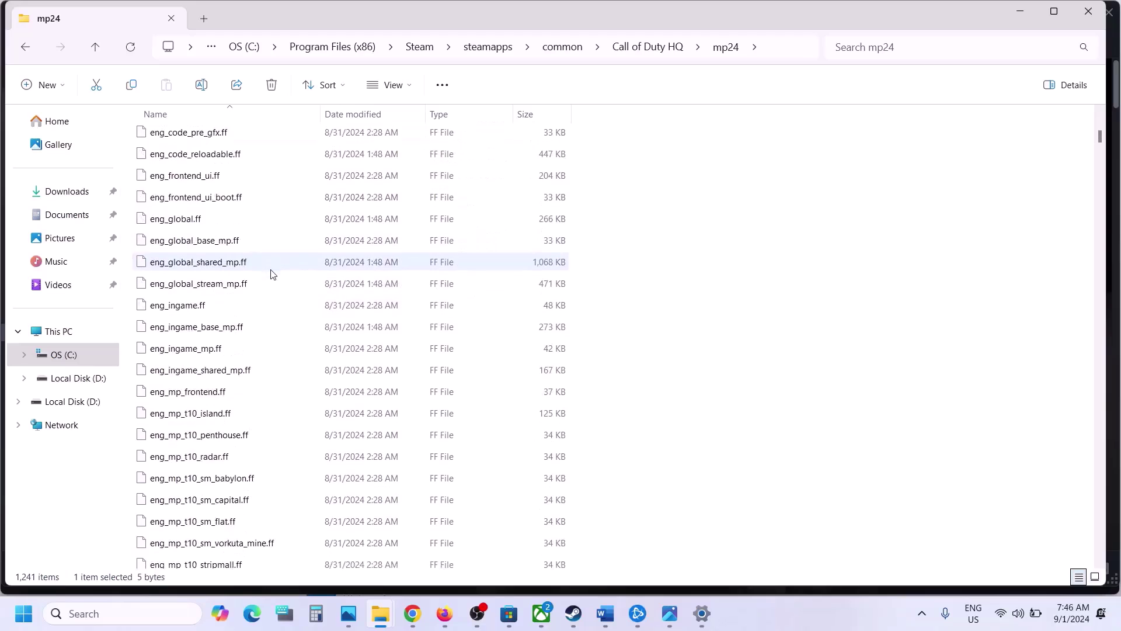
{"action": "scroll", "coordinate": [270, 273], "scroll_direction": "down", "scroll_amount": 4}
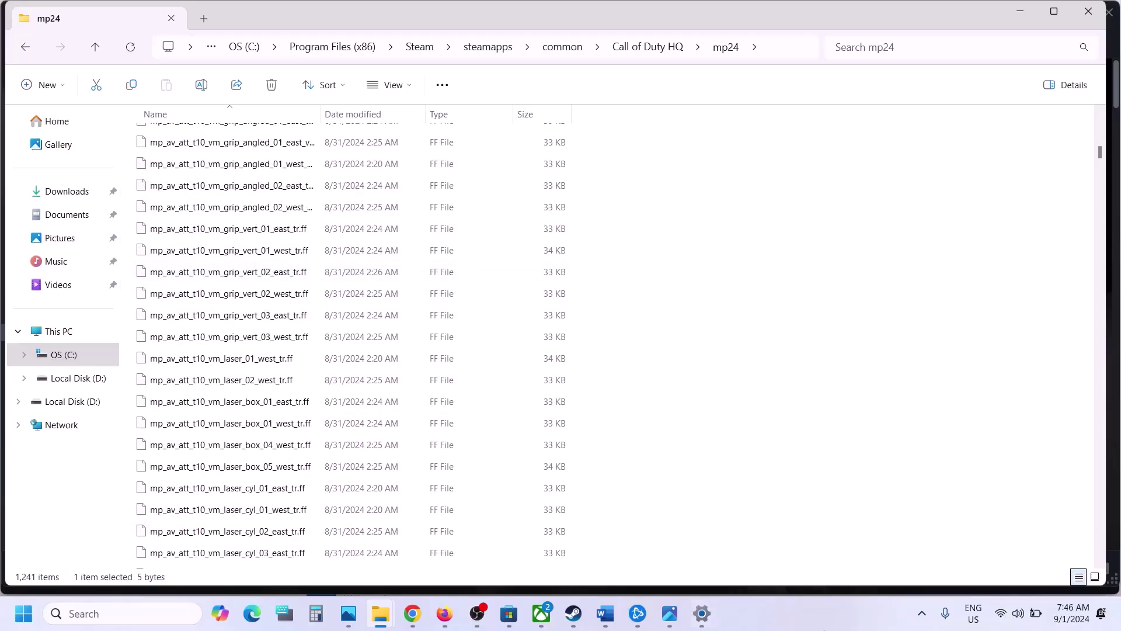
{"action": "left_click", "coordinate": [801, 625]}
{"action": "scroll", "coordinate": [350, 338], "scroll_direction": "down", "scroll_amount": 20}
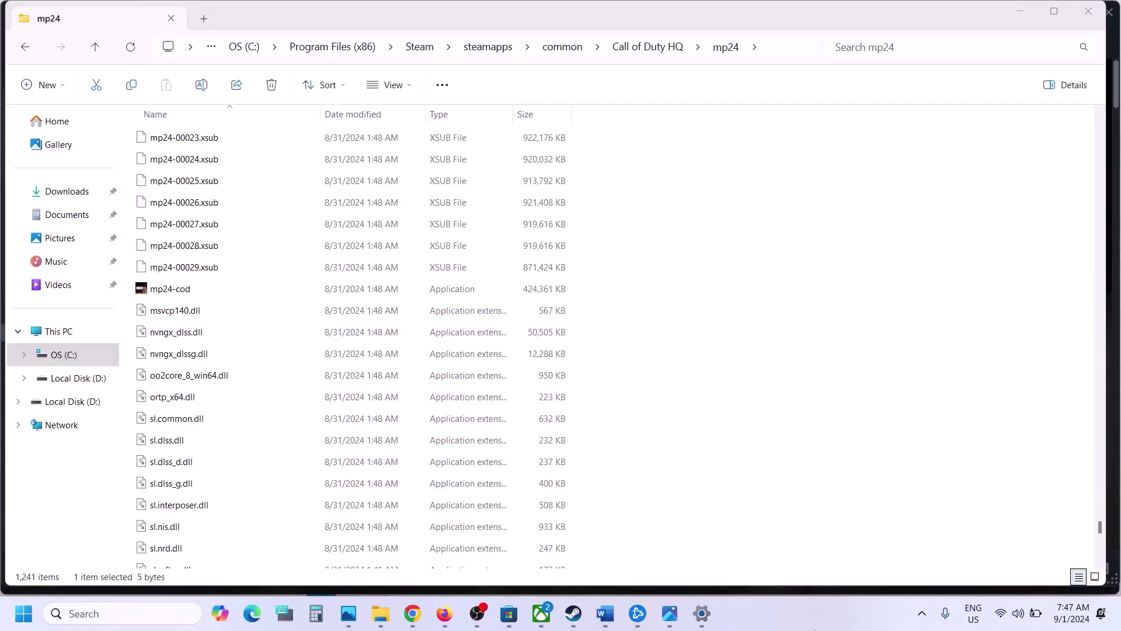
Review the mp24-cod application's compatibility settings and accept the dialog
{"action": "left_click", "coordinate": [171, 292]}
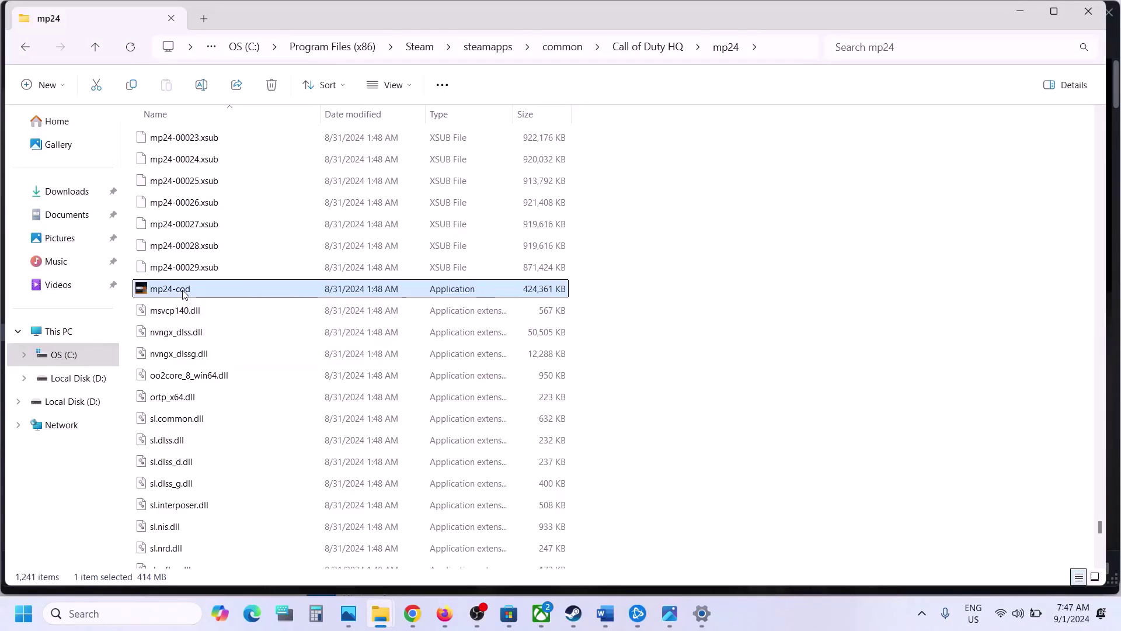
{"action": "right_click", "coordinate": [187, 295]}
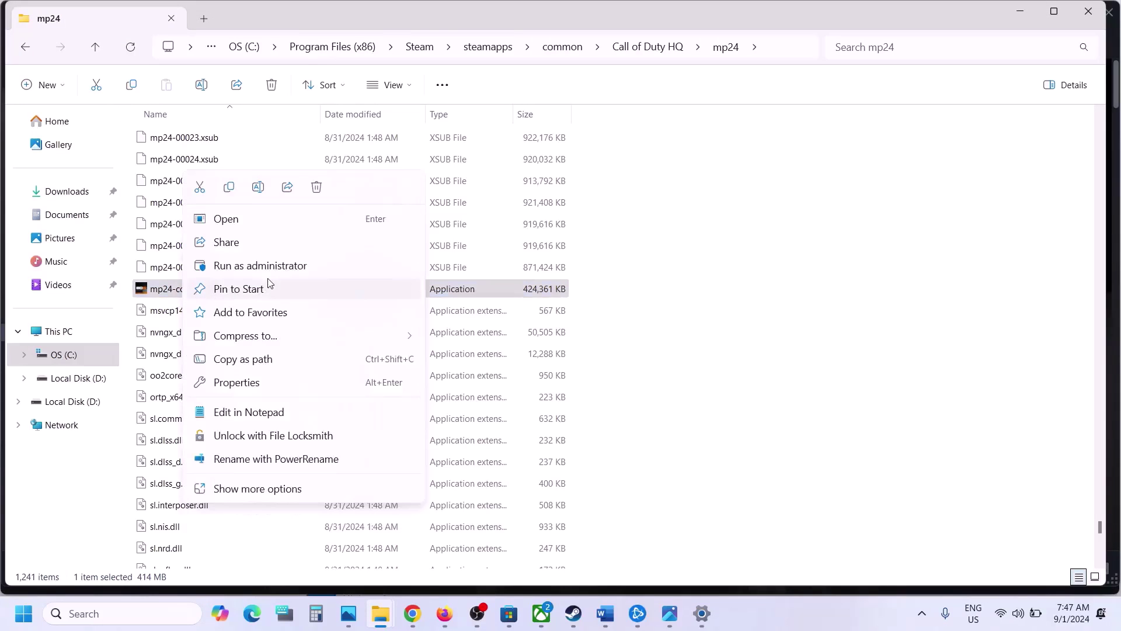
{"action": "left_click", "coordinate": [251, 384]}
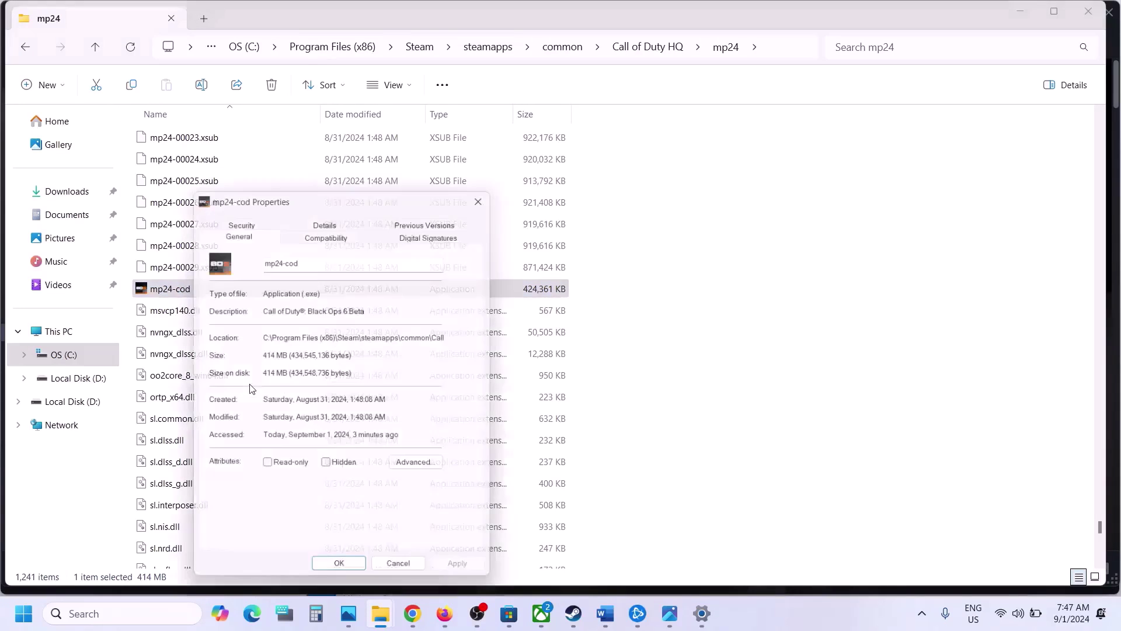
{"action": "left_click", "coordinate": [310, 232]}
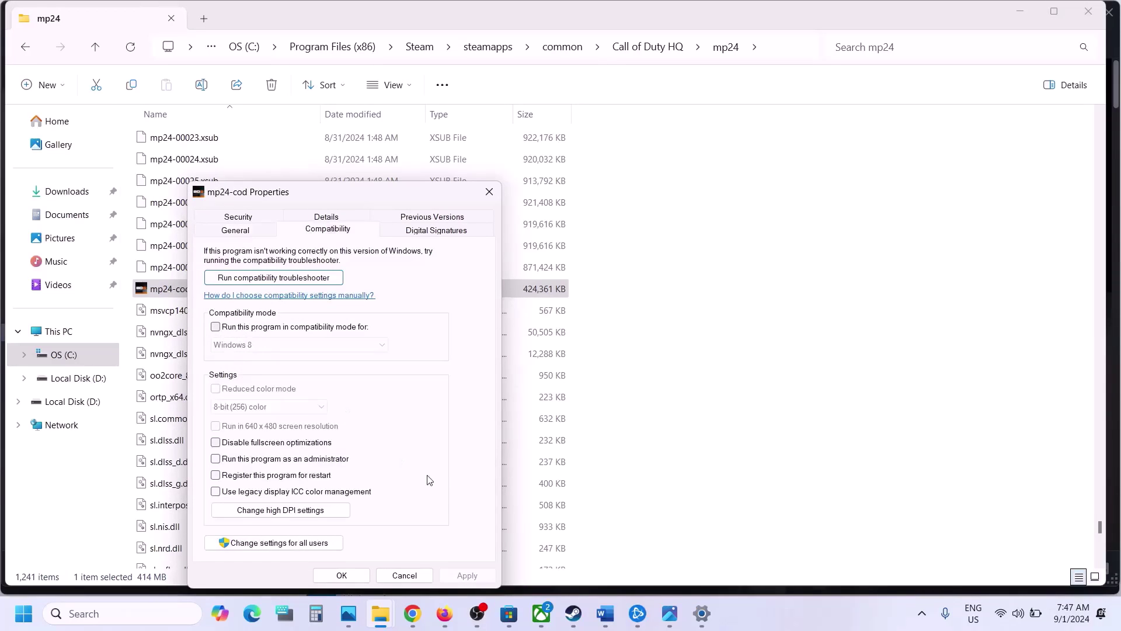
{"action": "left_click", "coordinate": [338, 577]}
Switch to Word, go to Step 11, and highlight "Run the game from the game installation folder"
{"action": "left_click", "coordinate": [605, 613]}
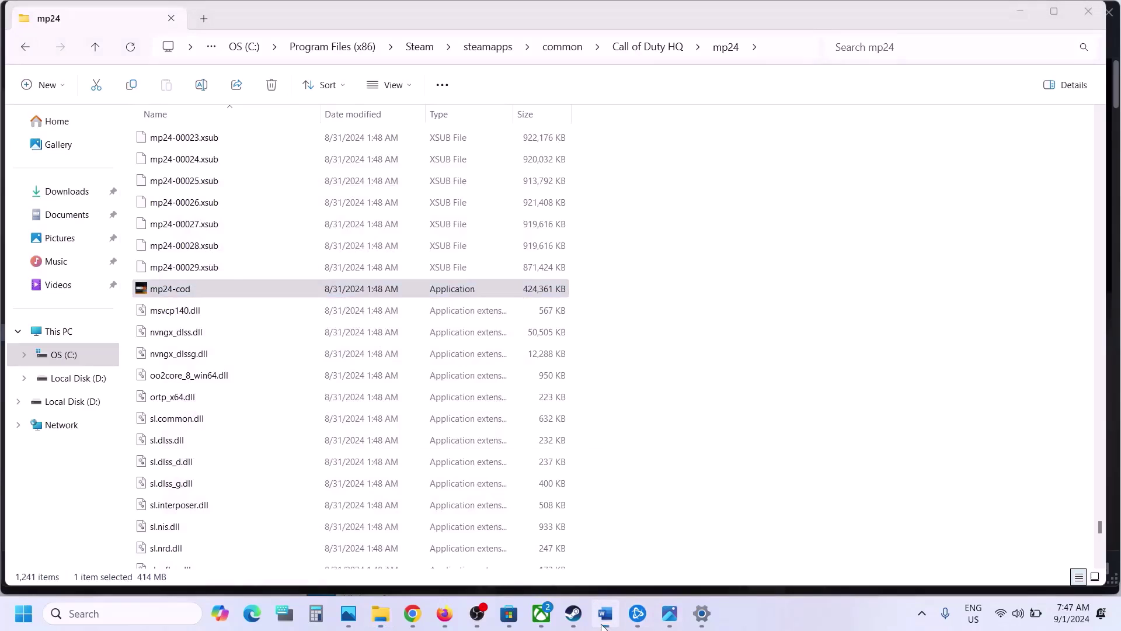
{"action": "scroll", "coordinate": [397, 392], "scroll_direction": "down", "scroll_amount": 2}
{"action": "scroll", "coordinate": [397, 392], "scroll_direction": "down", "scroll_amount": 1}
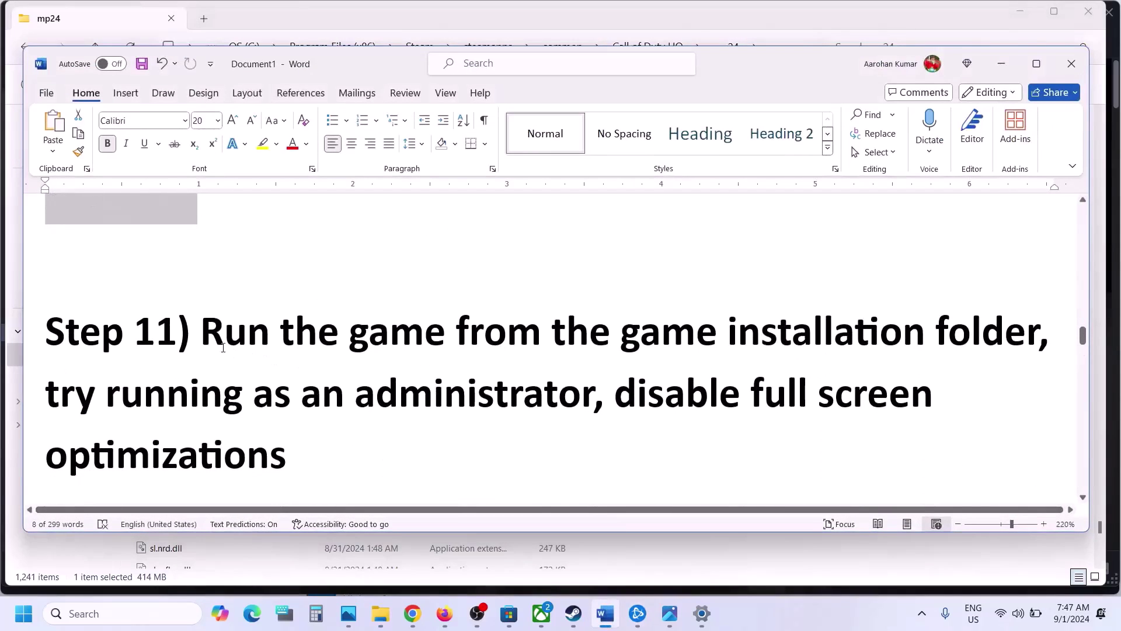
{"action": "left_click_drag", "start_coordinate": [201, 331], "coordinate": [1042, 324]}
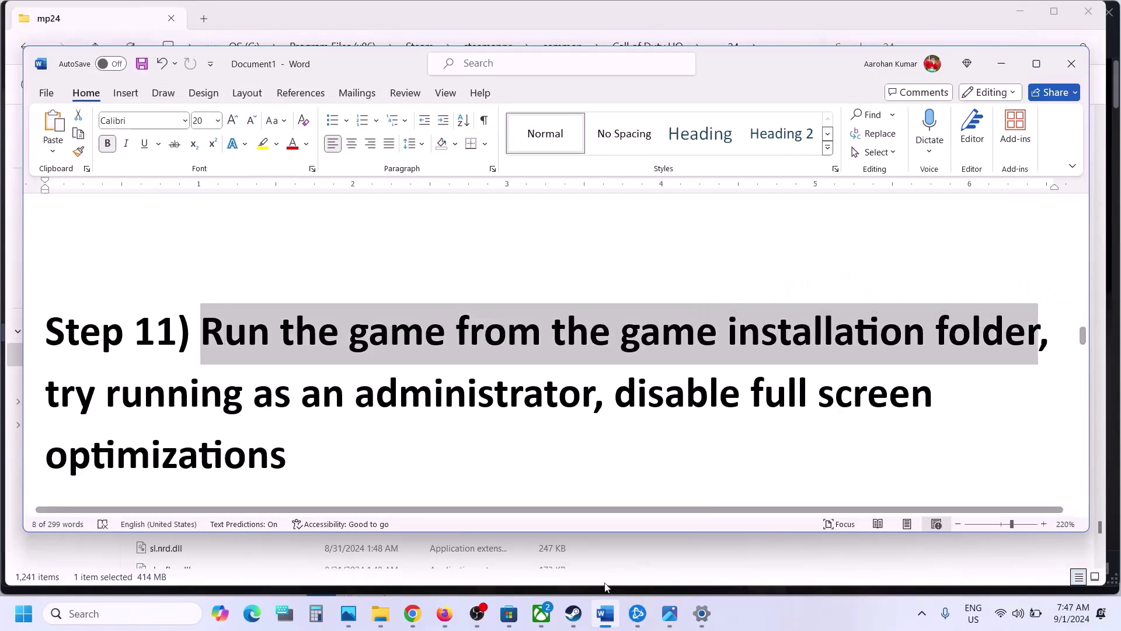
Switch to Steam and browse the local files of Call of Duty to bring up its Call of Duty HQ installation folder
{"action": "left_click", "coordinate": [575, 618]}
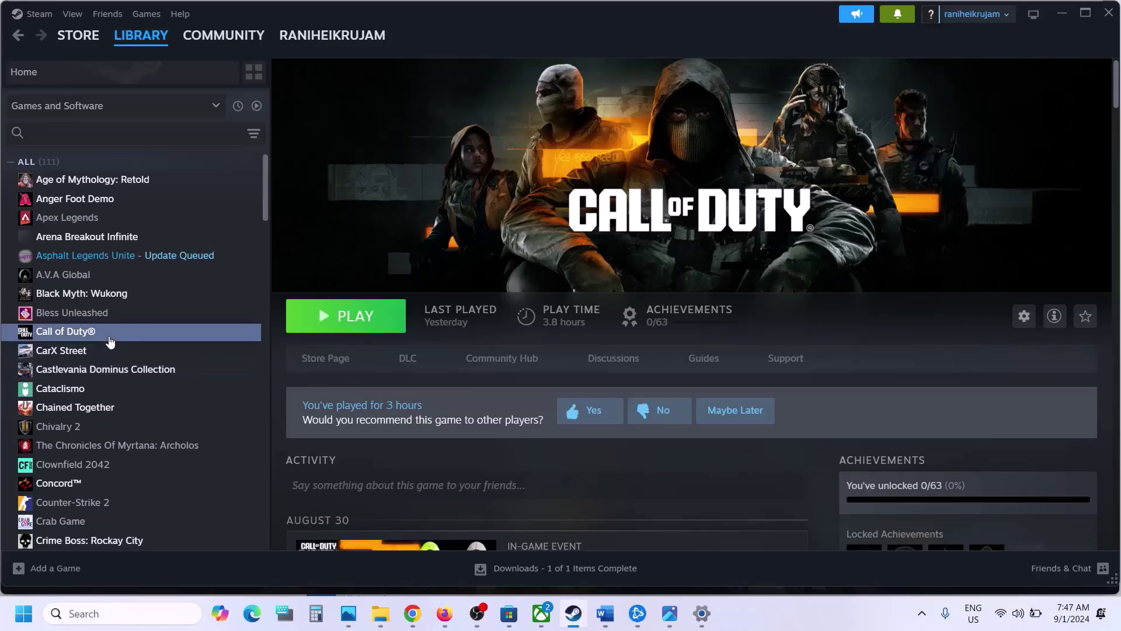
{"action": "right_click", "coordinate": [110, 334]}
{"action": "mouse_move", "coordinate": [155, 423]}
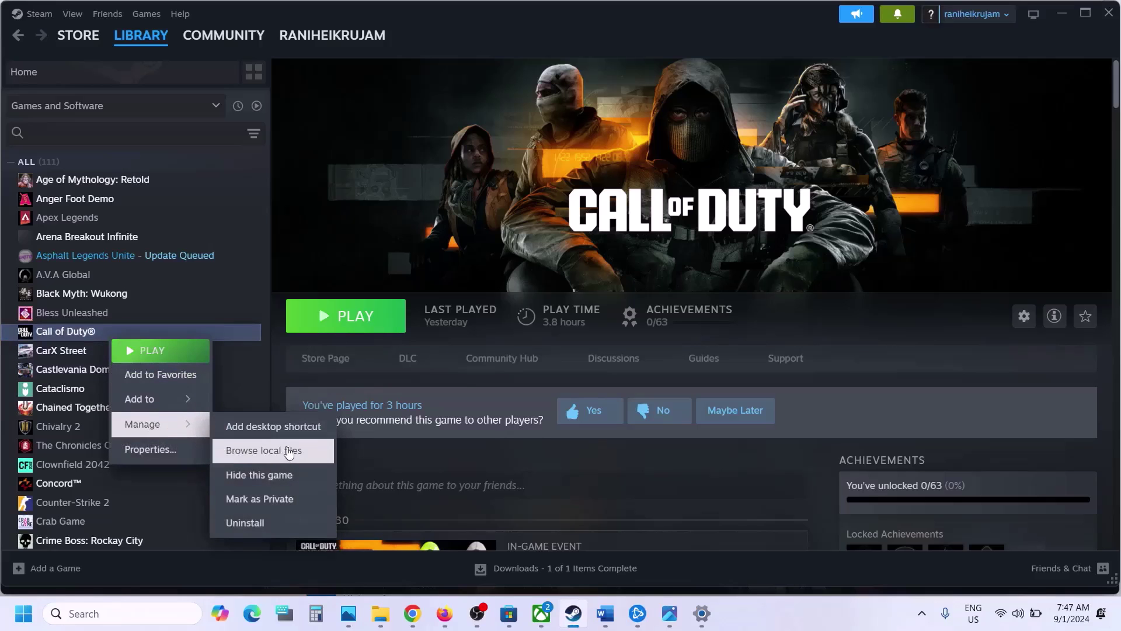
{"action": "left_click", "coordinate": [280, 458]}
{"action": "mouse_move", "coordinate": [381, 613]}
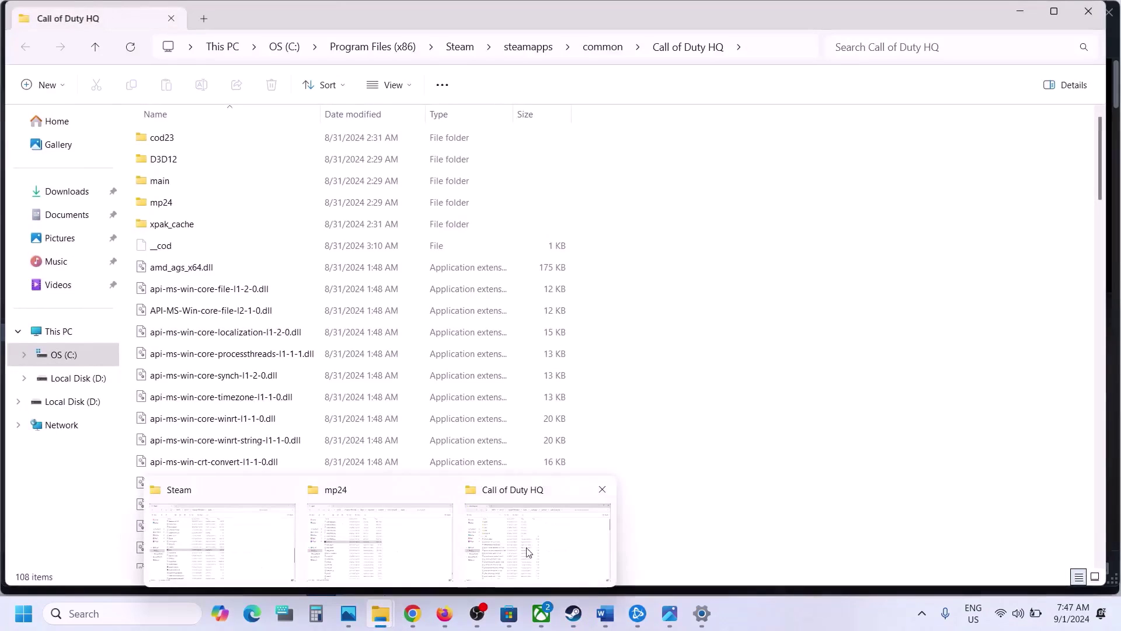
{"action": "left_click", "coordinate": [538, 546]}
Set the cod application in the Call of Duty HQ folder to run as an administrator and apply the change
{"action": "scroll", "coordinate": [246, 377], "scroll_direction": "down", "scroll_amount": 10}
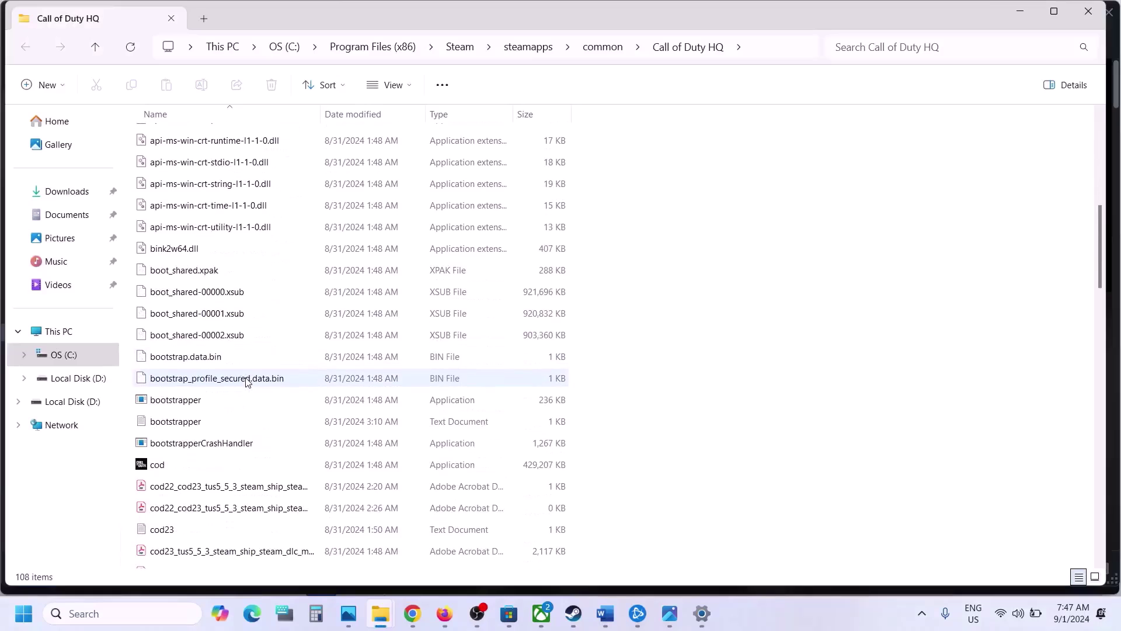
{"action": "left_click", "coordinate": [152, 334]}
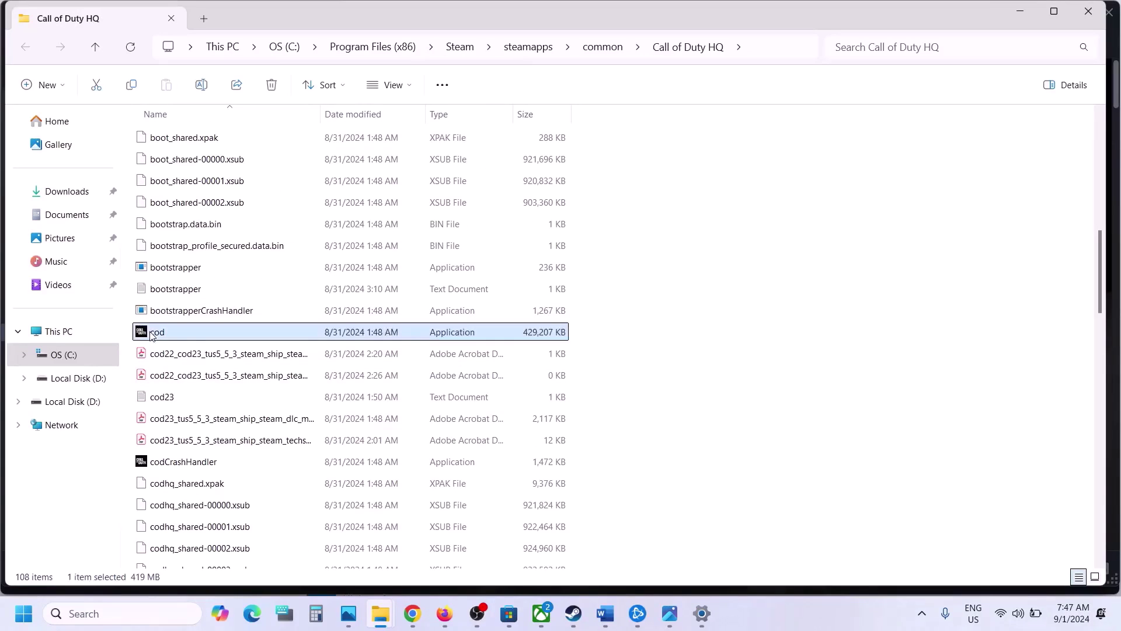
{"action": "right_click", "coordinate": [195, 335]}
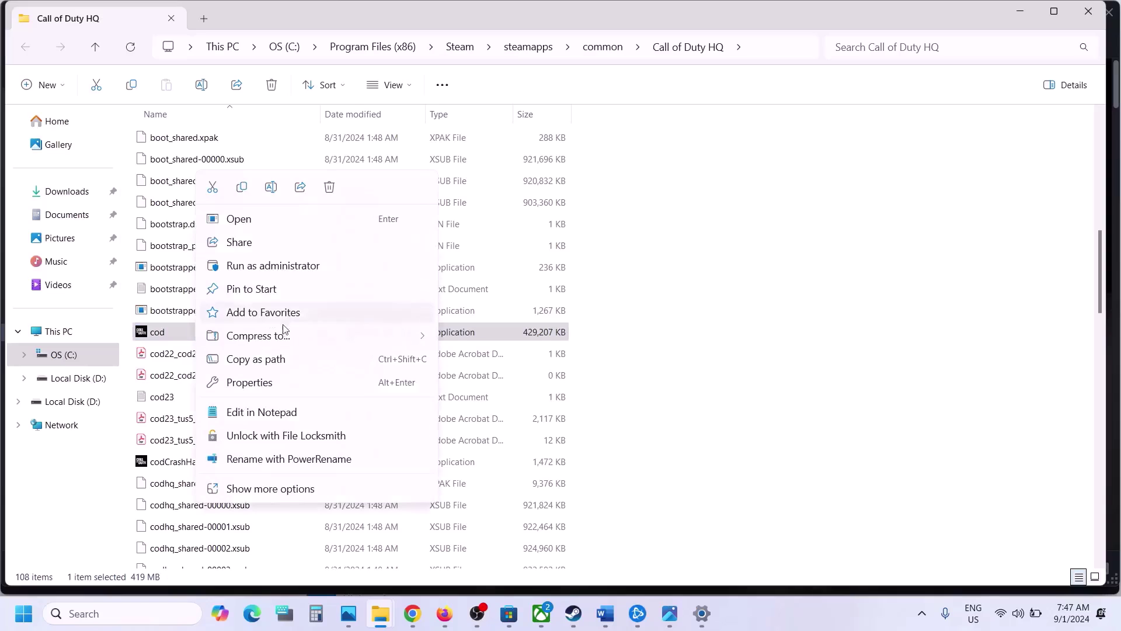
{"action": "left_click", "coordinate": [249, 383]}
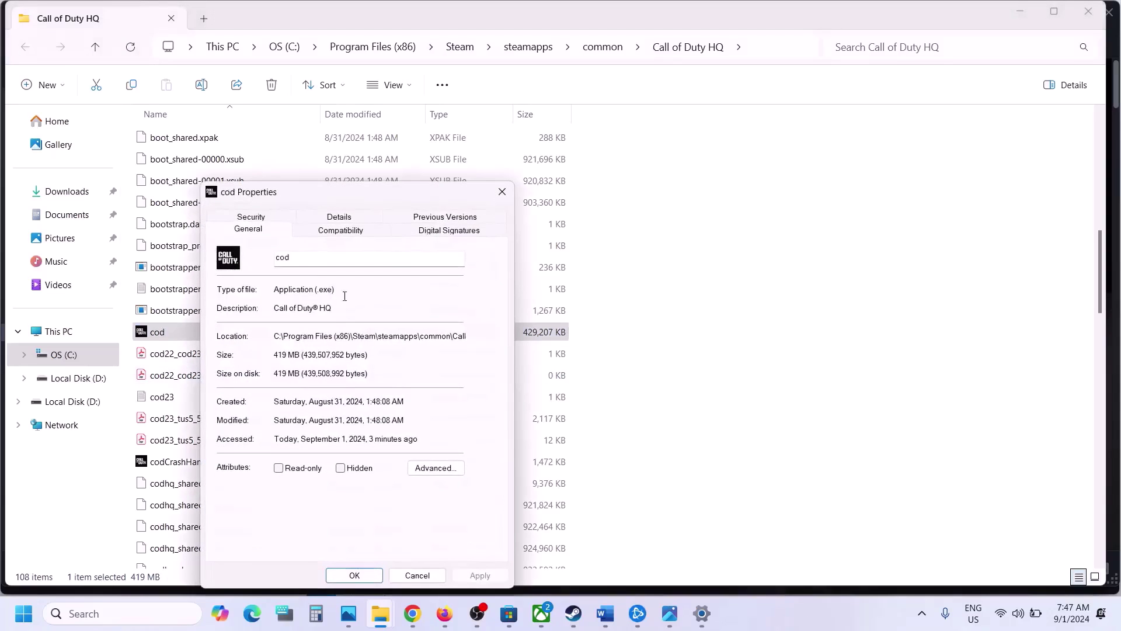
{"action": "left_click", "coordinate": [333, 232]}
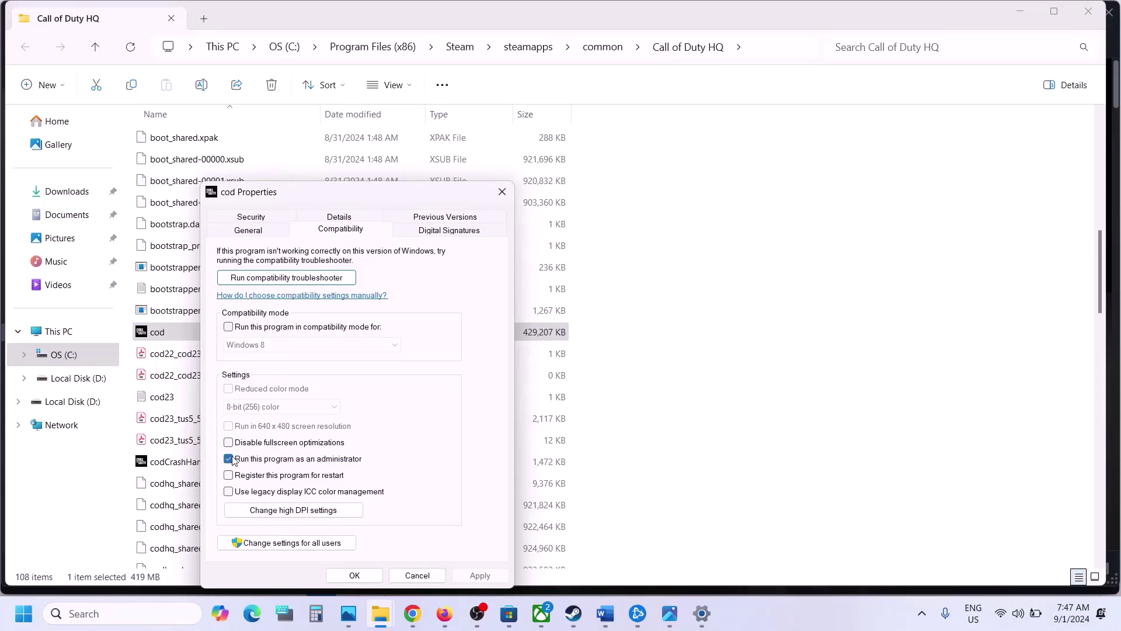
{"action": "left_click", "coordinate": [455, 573]}
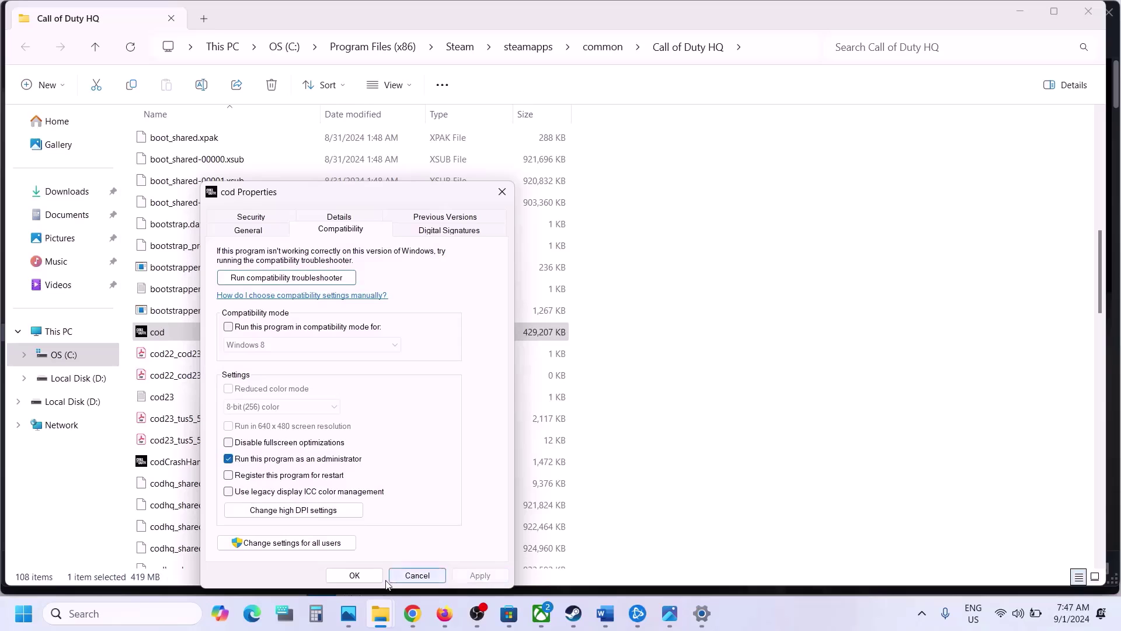
{"action": "left_click", "coordinate": [356, 577]}
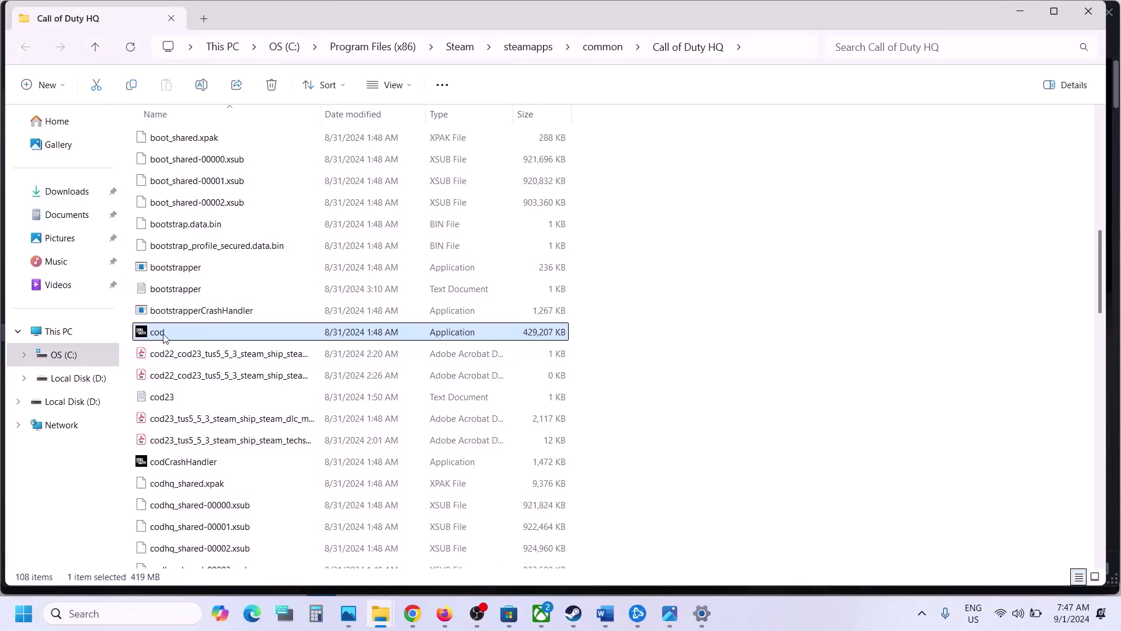
Enable "Disable fullscreen optimizations" in the cod application's compatibility settings and apply it
{"action": "right_click", "coordinate": [163, 334]}
{"action": "left_click", "coordinate": [269, 381]}
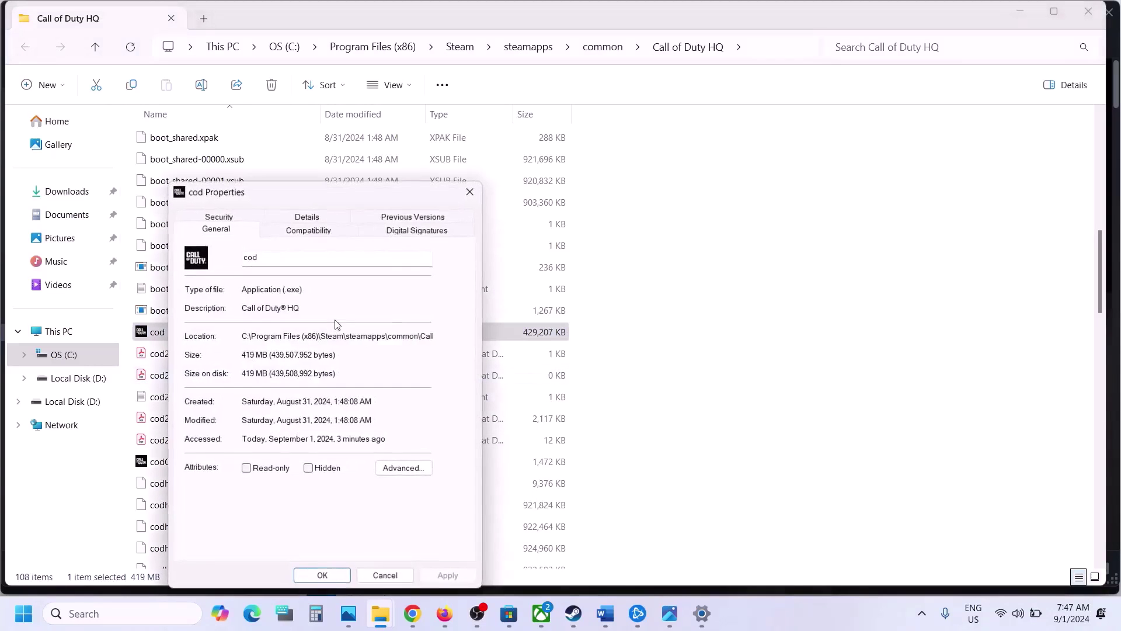
{"action": "left_click", "coordinate": [290, 233]}
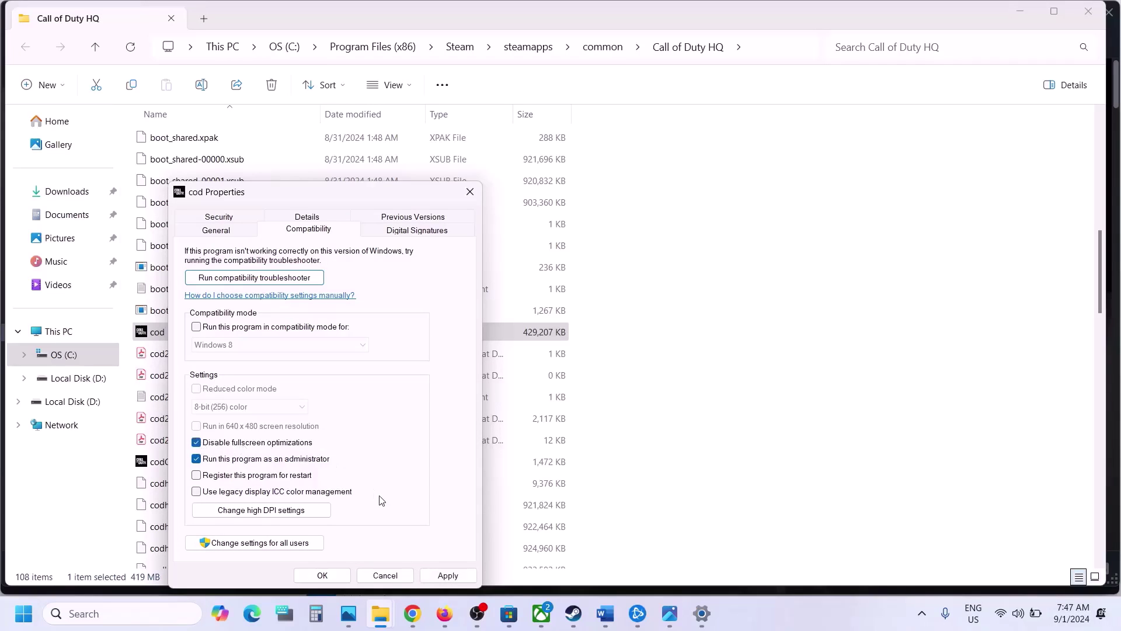
{"action": "left_click", "coordinate": [448, 575]}
{"action": "left_click", "coordinate": [322, 575]}
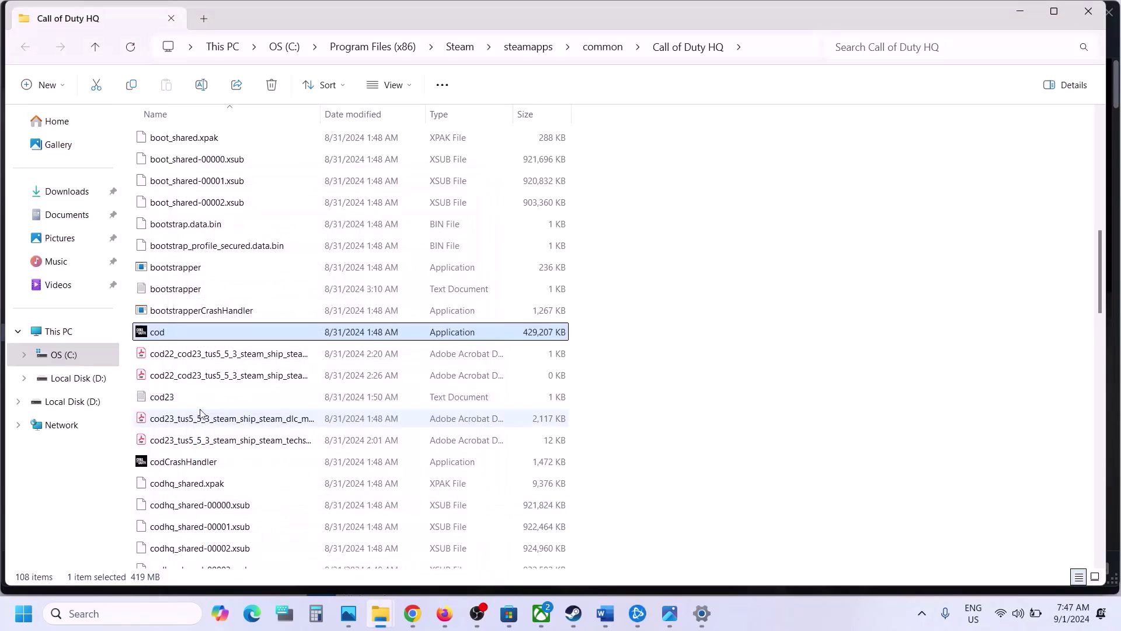
Open the mp24 folder inside Call of Duty HQ and select the mp24-cod application
{"action": "scroll", "coordinate": [257, 315], "scroll_direction": "up", "scroll_amount": 10}
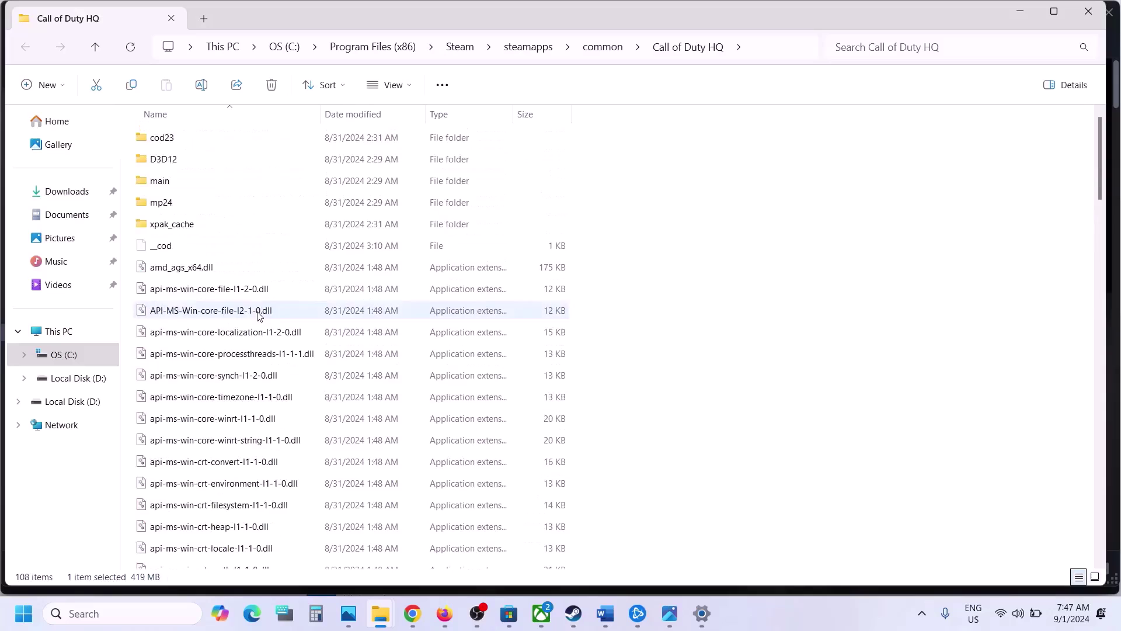
{"action": "left_click", "coordinate": [193, 209]}
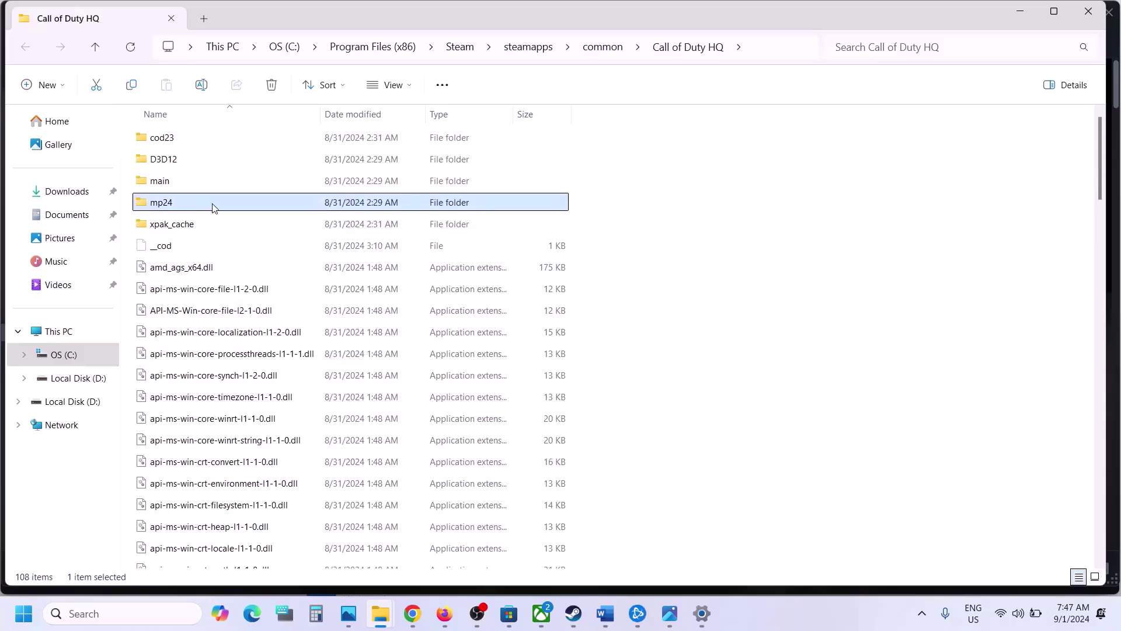
{"action": "double_click", "coordinate": [213, 204]}
{"action": "left_click", "coordinate": [189, 292]}
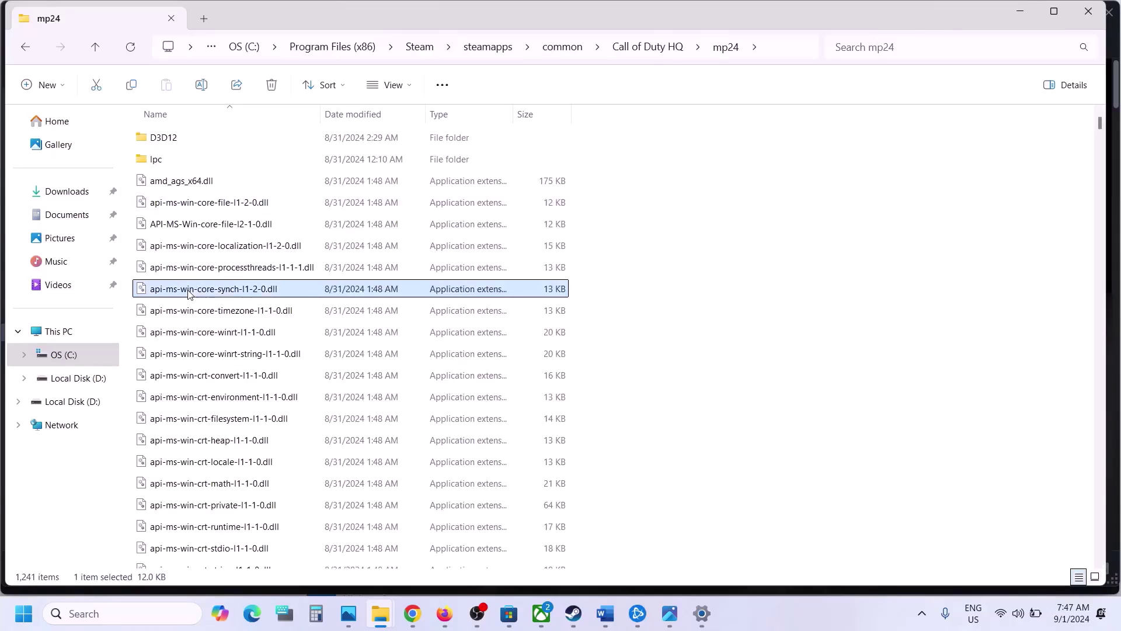
{"action": "type", "text": "mp_av_att_t10"}
{"action": "key", "text": "Down"}
{"action": "scroll", "coordinate": [188, 293], "scroll_direction": "down", "scroll_amount": 12}
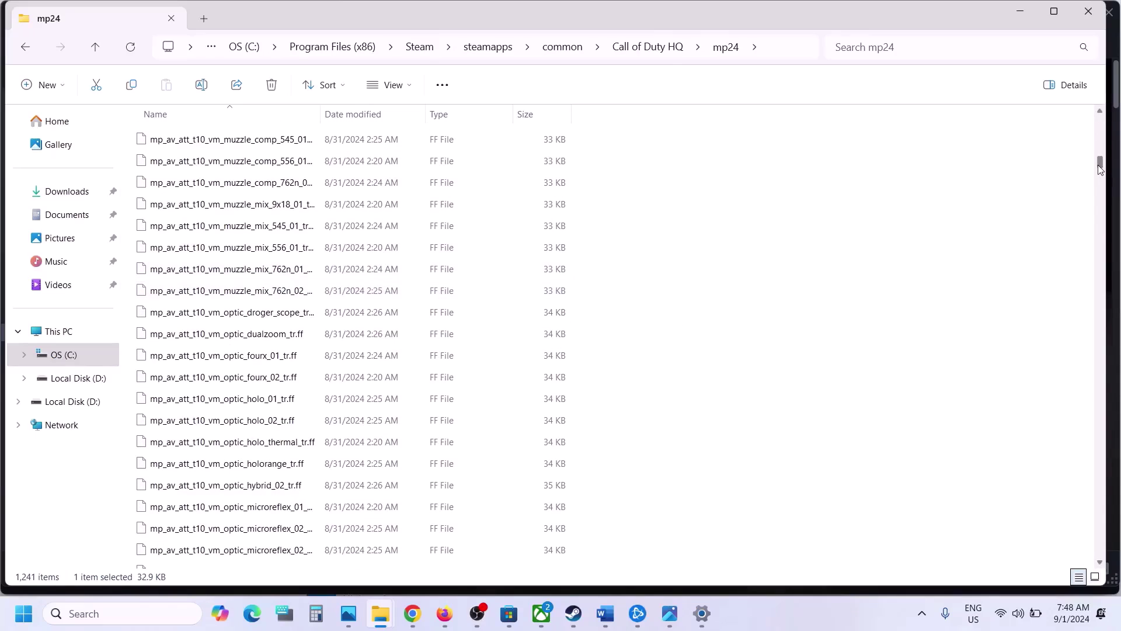
{"action": "left_click_drag", "start_coordinate": [1101, 169], "coordinate": [1116, 573]}
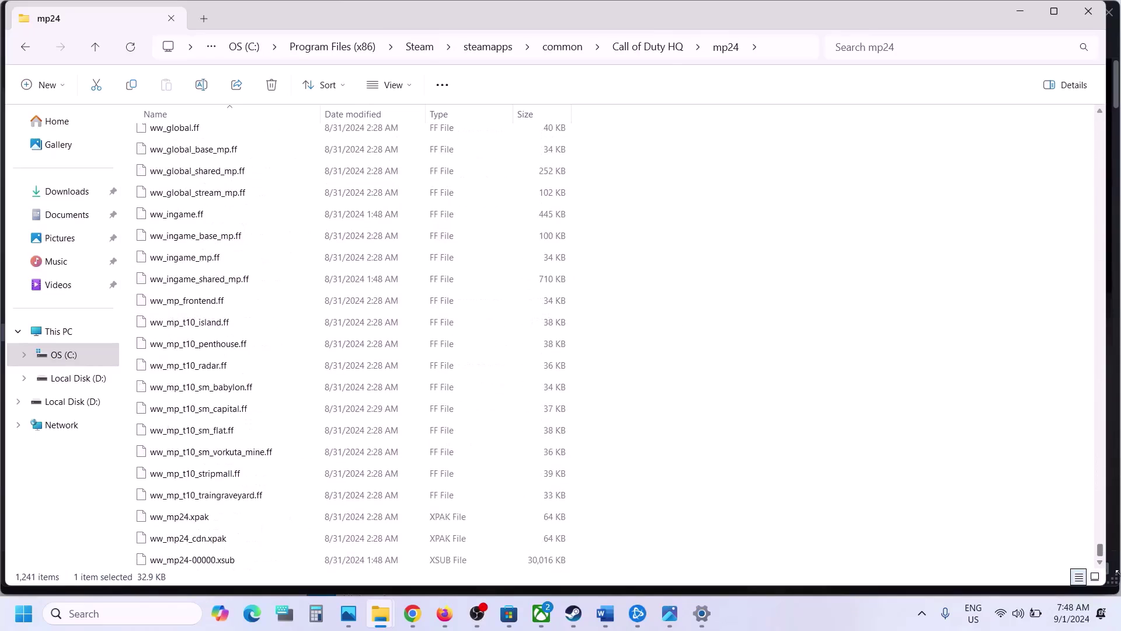
{"action": "scroll", "coordinate": [467, 392], "scroll_direction": "up", "scroll_amount": 15}
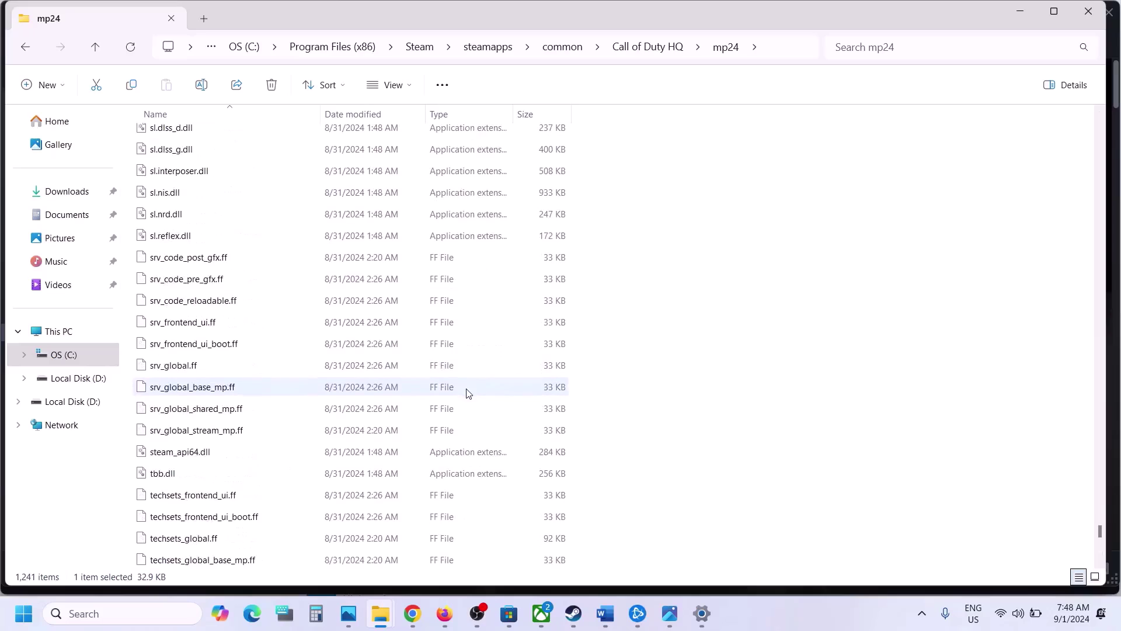
{"action": "scroll", "coordinate": [467, 391], "scroll_direction": "up", "scroll_amount": 8}
{"action": "scroll", "coordinate": [475, 368], "scroll_direction": "down", "scroll_amount": 2}
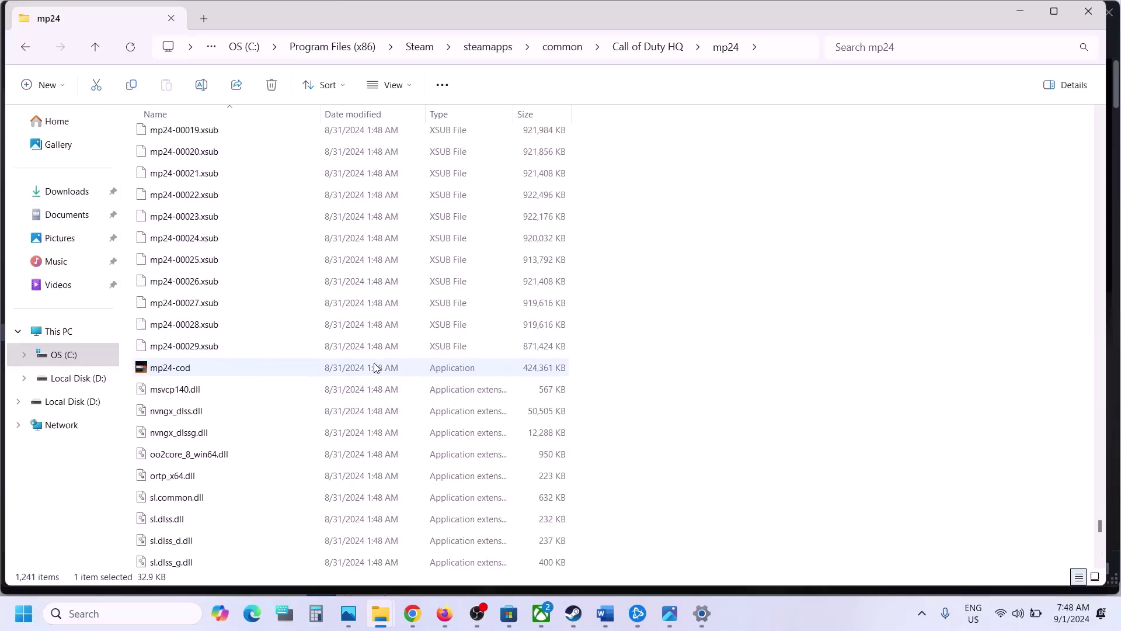
{"action": "left_click", "coordinate": [219, 376]}
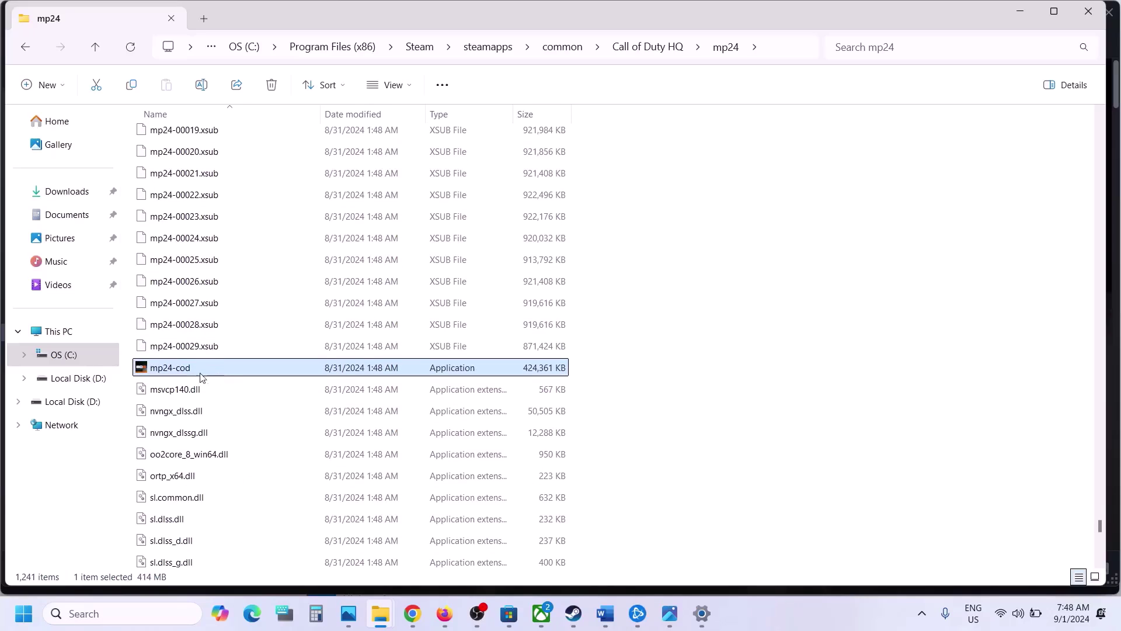
Set the mp24-cod application to run as an administrator and apply the change
{"action": "right_click", "coordinate": [199, 372]}
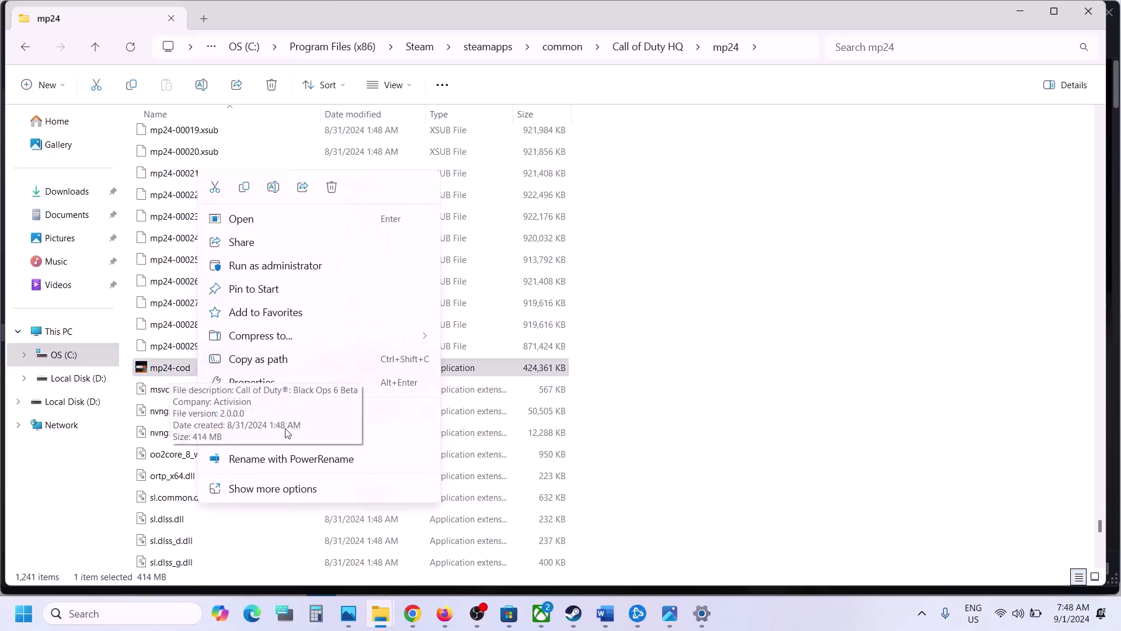
{"action": "left_click", "coordinate": [276, 380]}
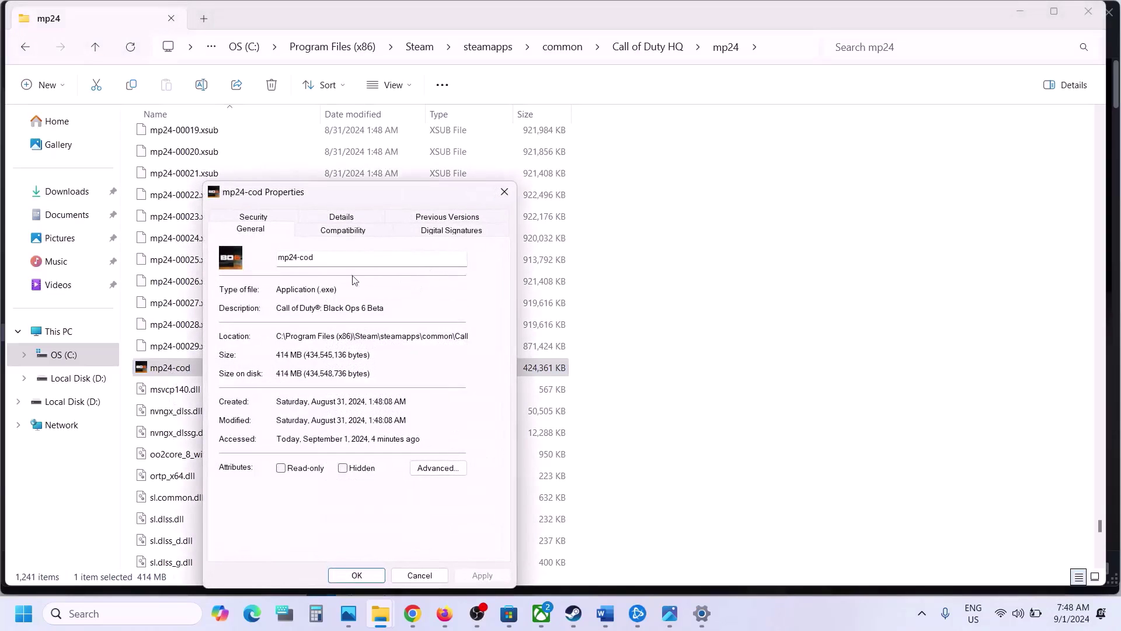
{"action": "left_click", "coordinate": [336, 236]}
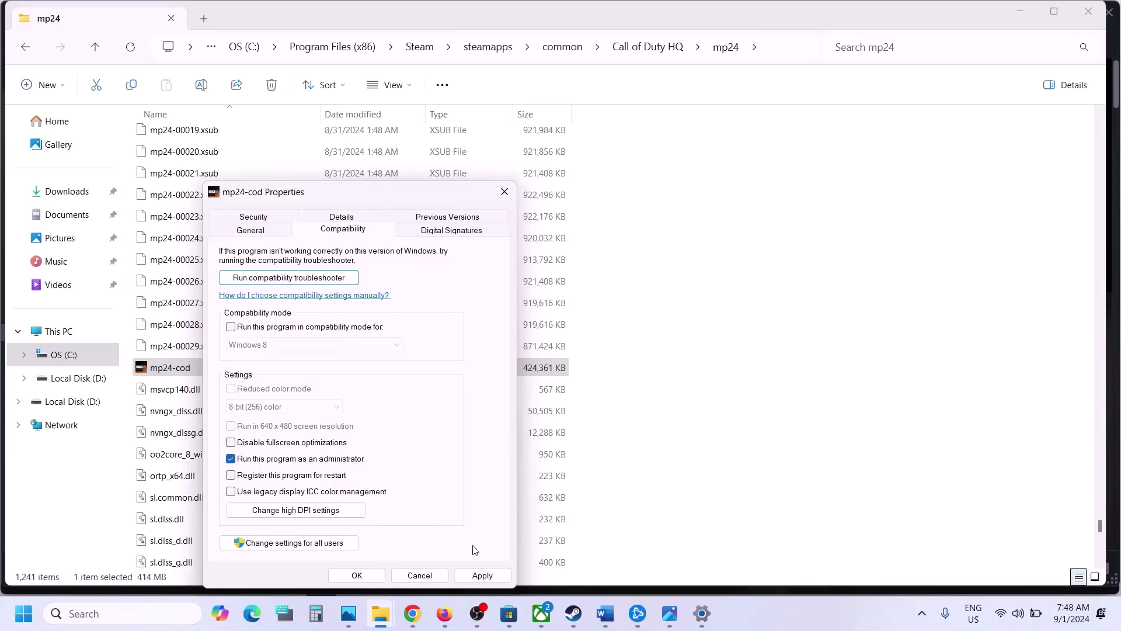
{"action": "left_click", "coordinate": [480, 576]}
{"action": "left_click", "coordinate": [357, 576]}
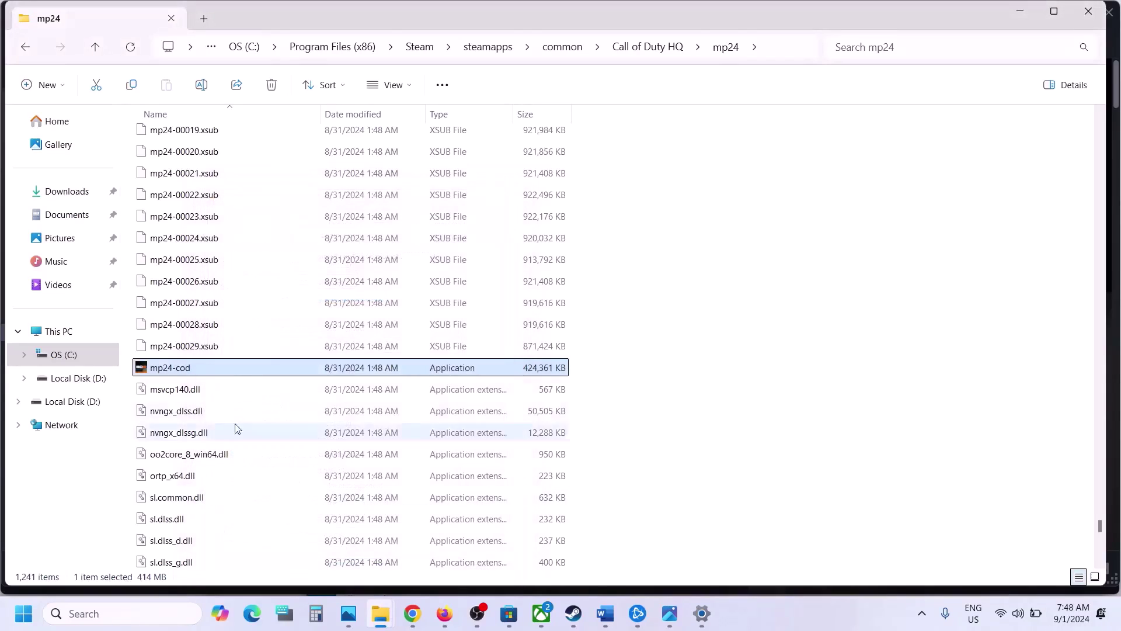
Enable "Disable fullscreen optimizations" in the mp24-cod application's compatibility settings and apply it
{"action": "right_click", "coordinate": [188, 369]}
{"action": "left_click", "coordinate": [265, 388]}
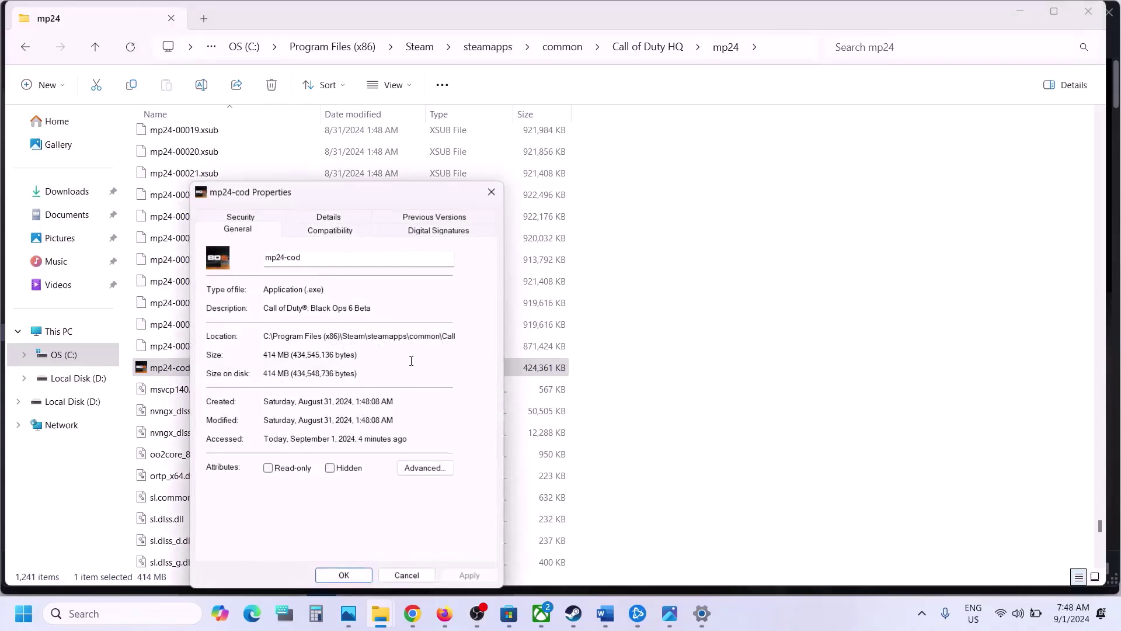
{"action": "left_click", "coordinate": [324, 234]}
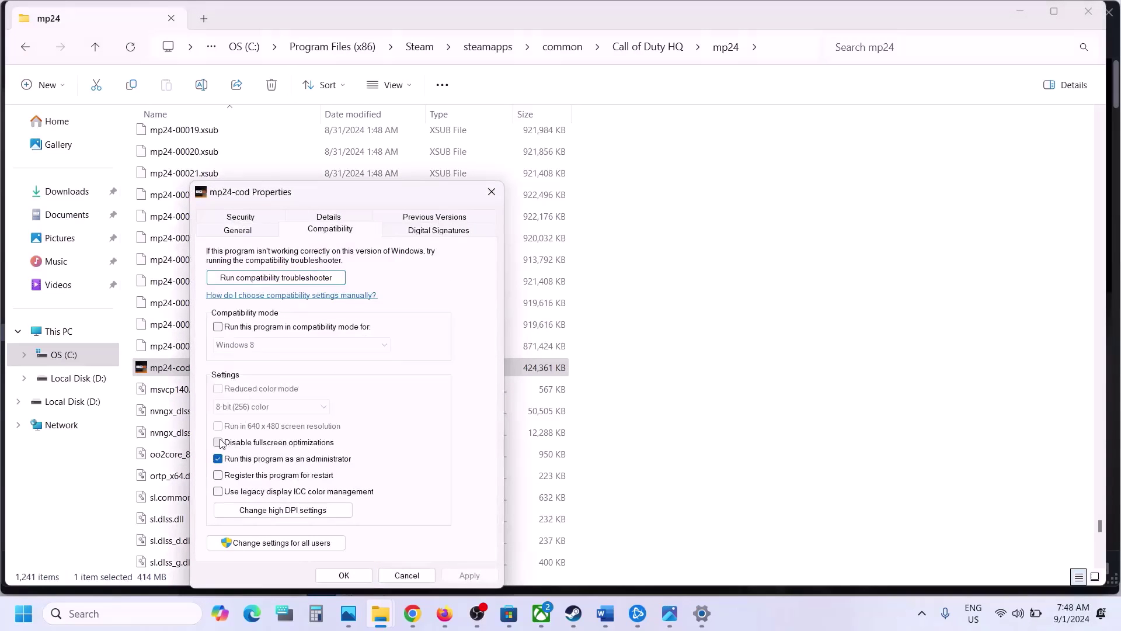
{"action": "left_click", "coordinate": [470, 576]}
{"action": "left_click", "coordinate": [344, 575]}
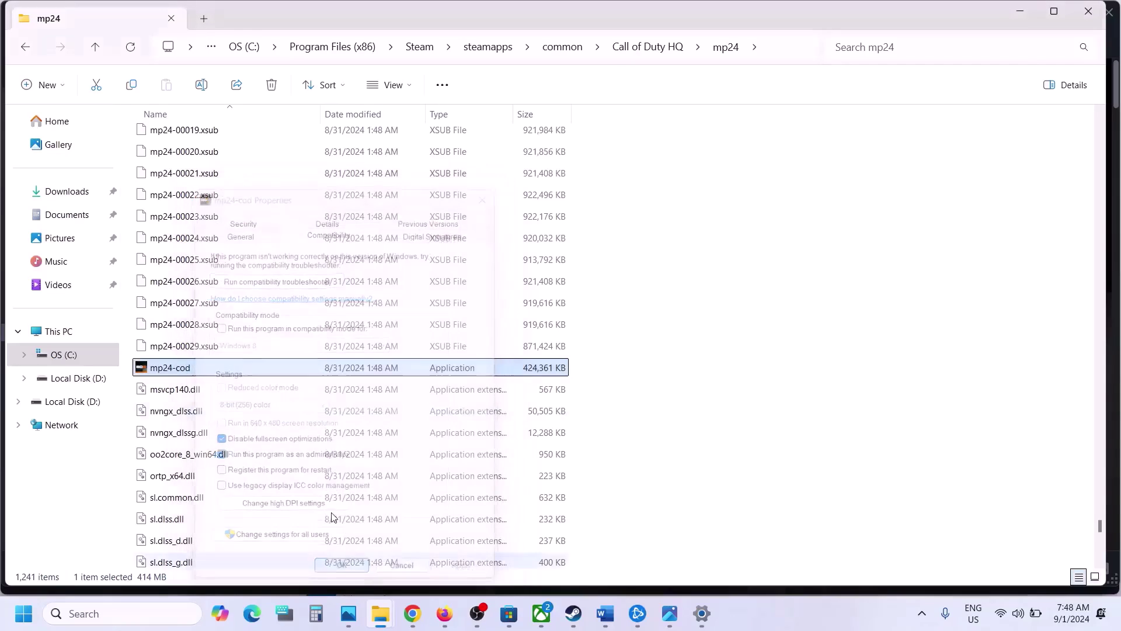
Turn off both "Disable fullscreen optimizations" and "Run this program as an administrator" for the mp24-cod application and apply the changes
{"action": "right_click", "coordinate": [195, 371]}
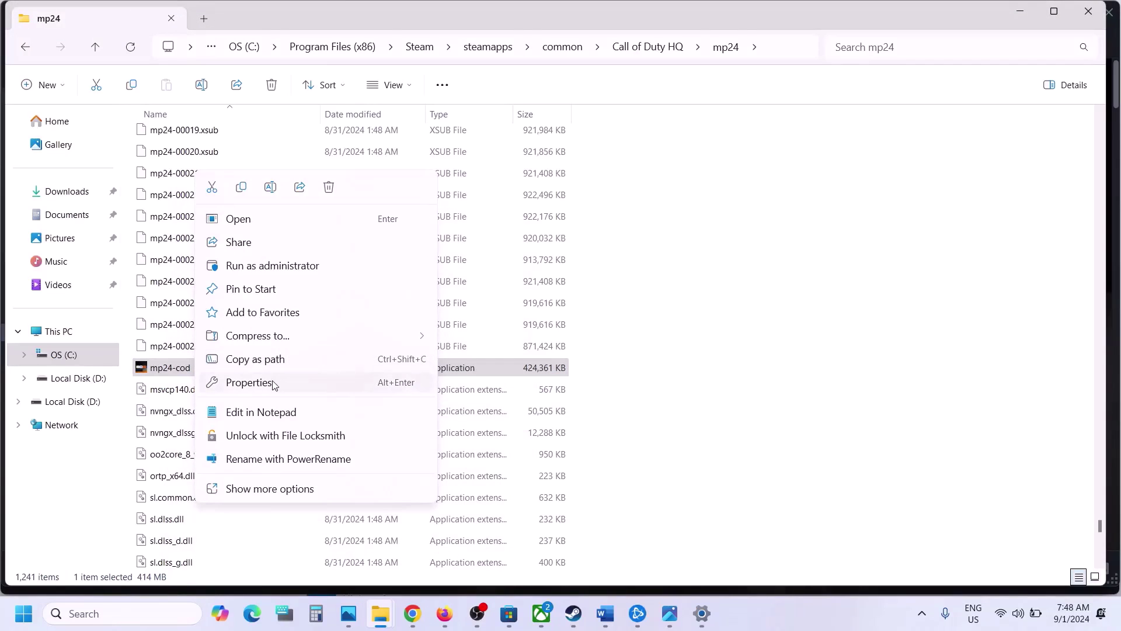
{"action": "left_click", "coordinate": [249, 383]}
{"action": "left_click", "coordinate": [328, 231]}
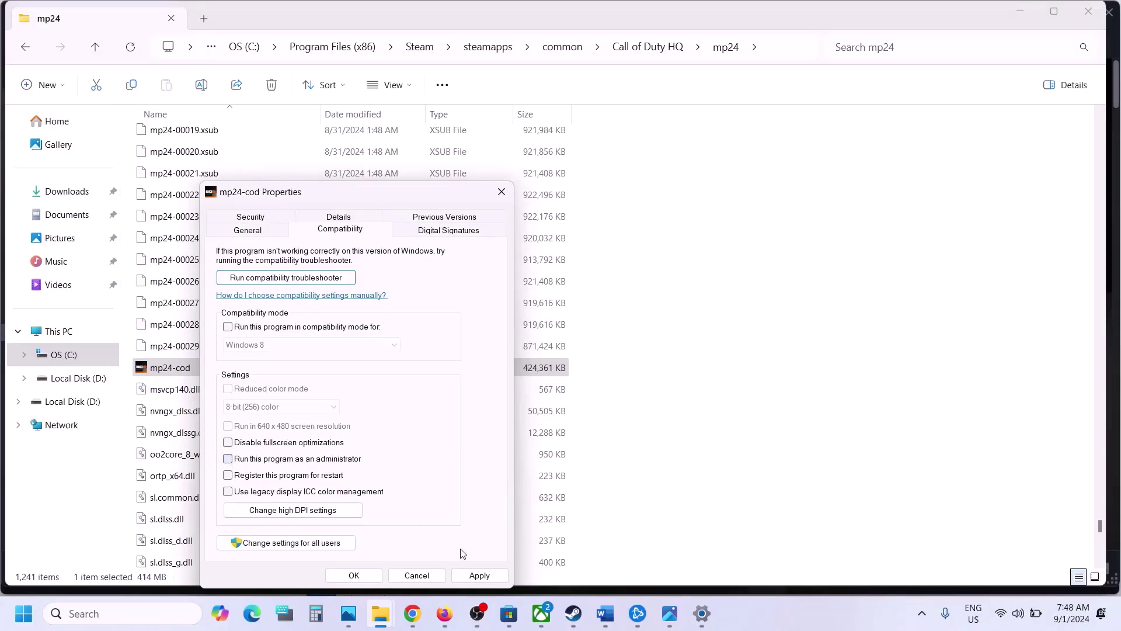
{"action": "left_click", "coordinate": [479, 576]}
{"action": "left_click", "coordinate": [354, 575]}
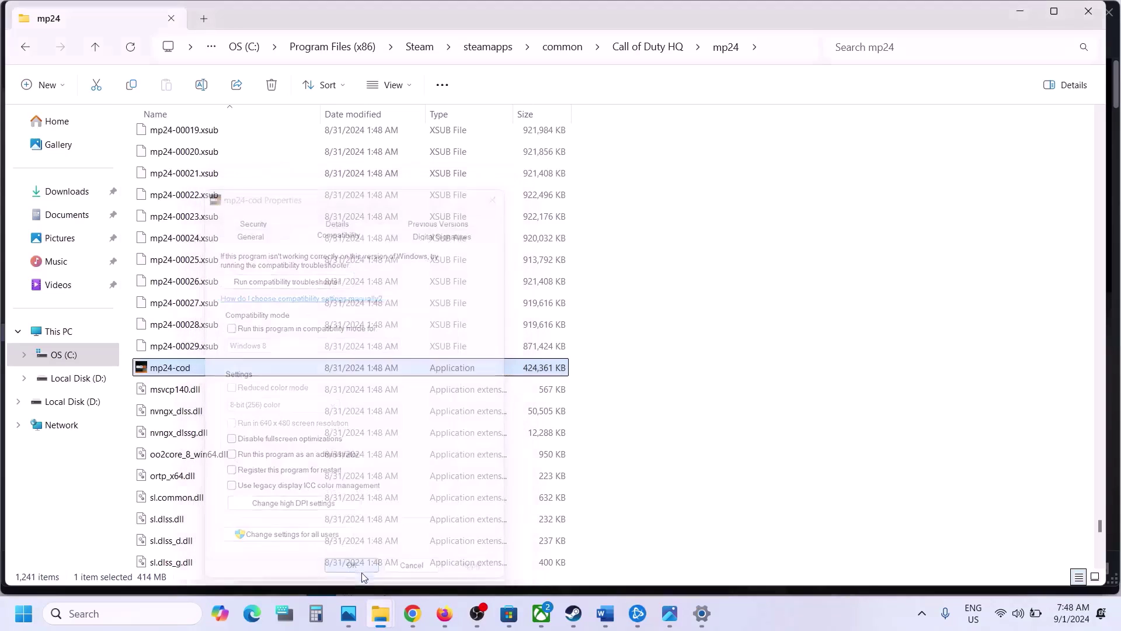
Go up to the common folder and reopen the Call of Duty HQ folder
{"action": "left_click", "coordinate": [97, 59]}
{"action": "left_click", "coordinate": [96, 59]}
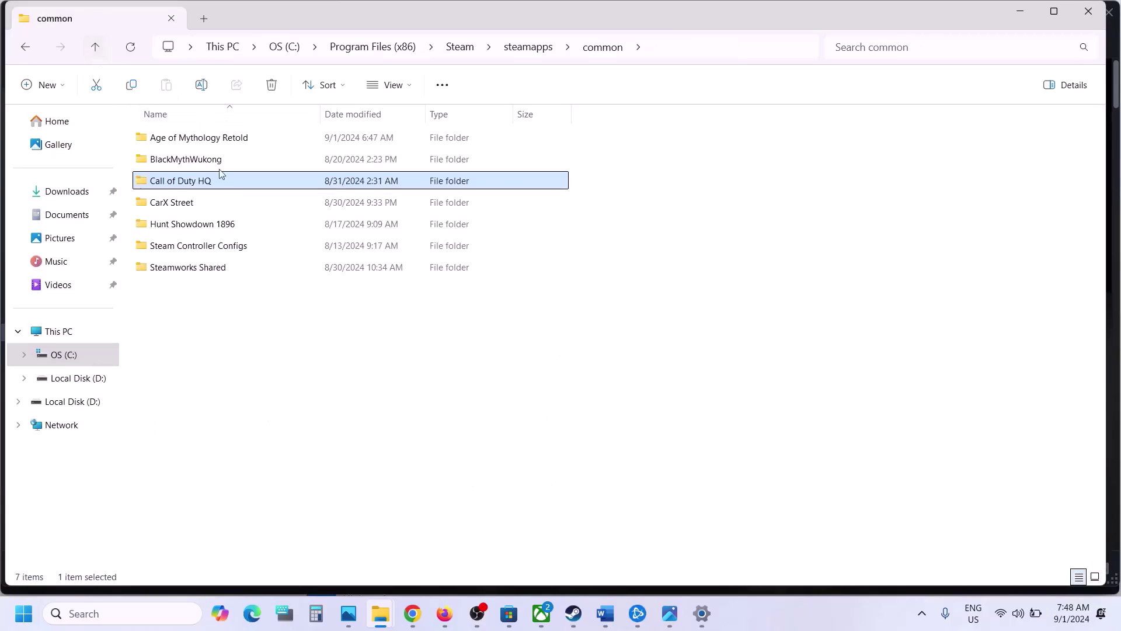
{"action": "double_click", "coordinate": [209, 186]}
Make sure "Disable fullscreen optimizations" and "Run this program as an administrator" are off in the cod application's compatibility settings, and confirm
{"action": "scroll", "coordinate": [233, 421], "scroll_direction": "down", "scroll_amount": 15}
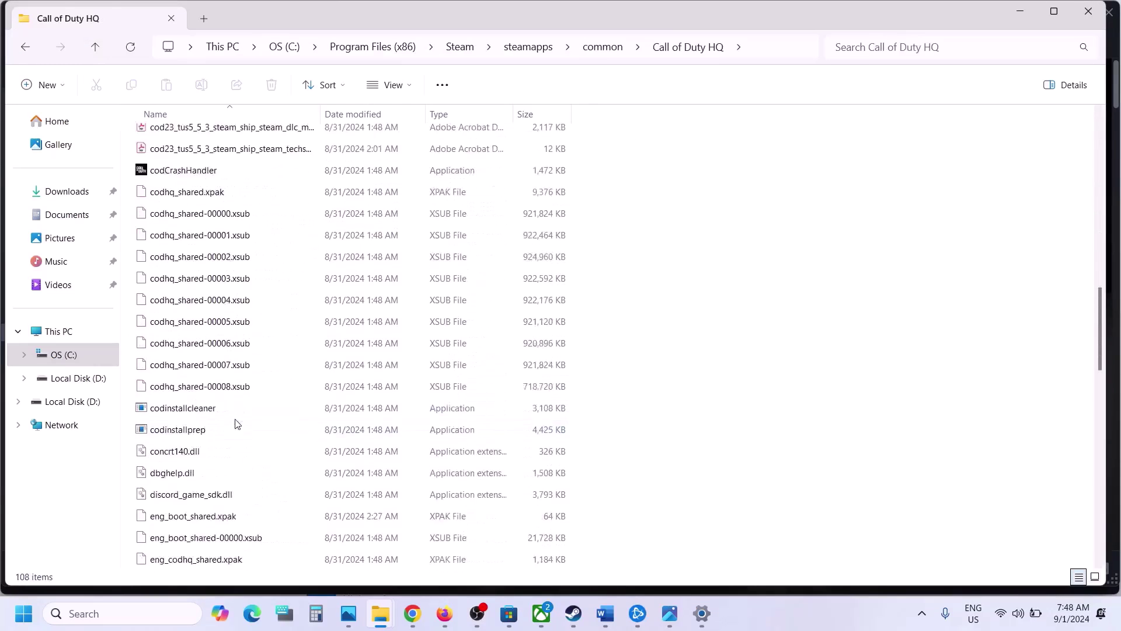
{"action": "scroll", "coordinate": [235, 422], "scroll_direction": "up", "scroll_amount": 5}
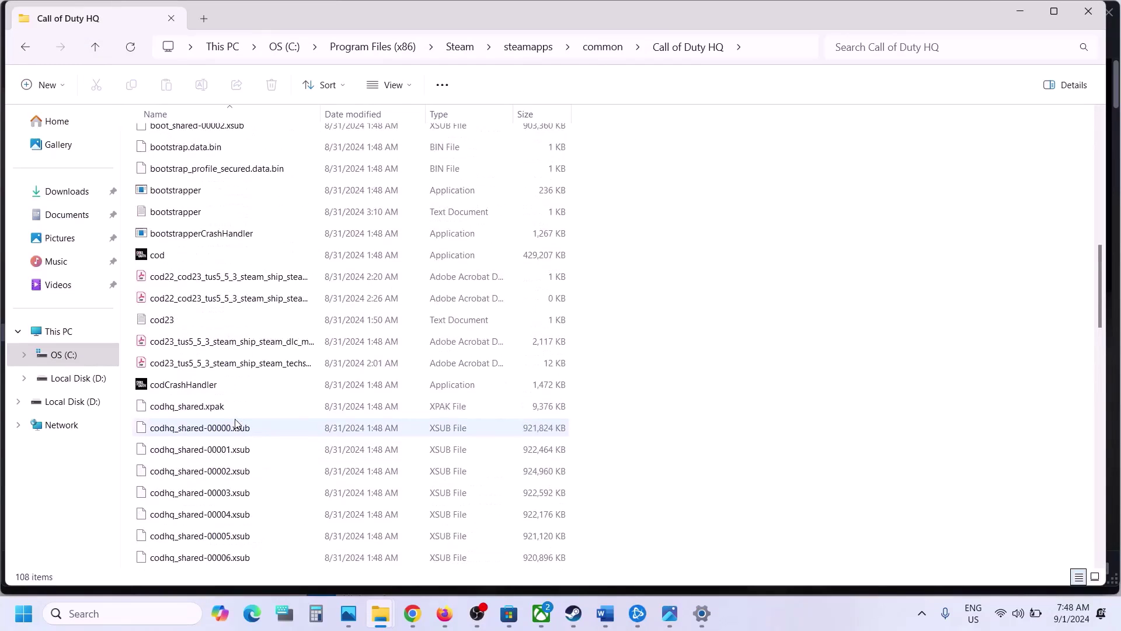
{"action": "right_click", "coordinate": [145, 255]}
{"action": "left_click", "coordinate": [214, 390]}
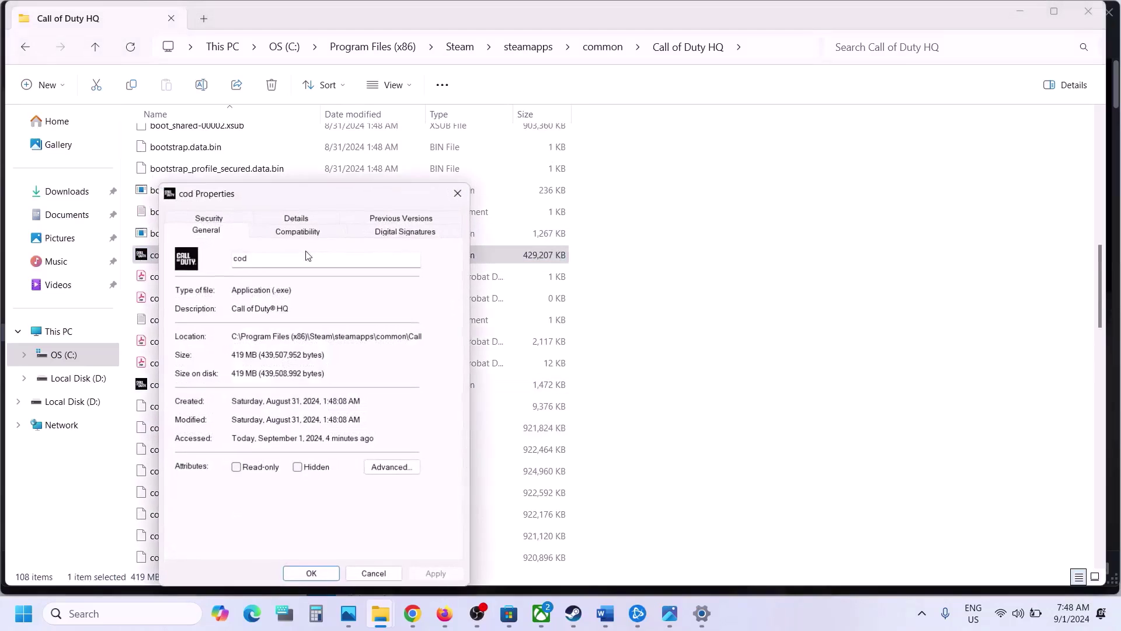
{"action": "left_click", "coordinate": [265, 233]}
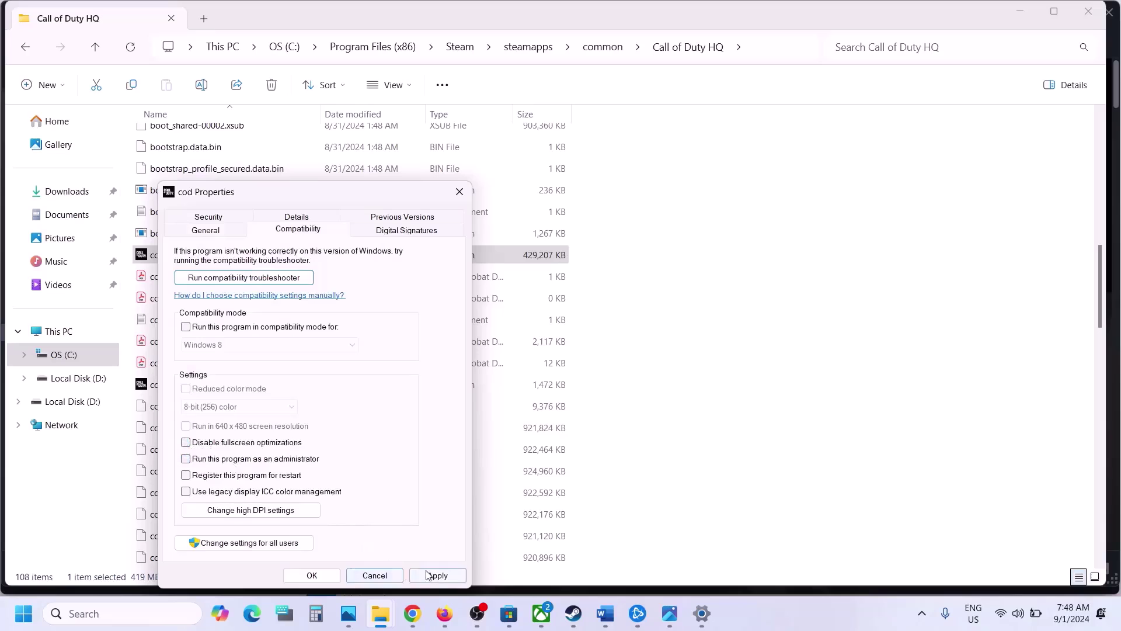
{"action": "left_click", "coordinate": [327, 577]}
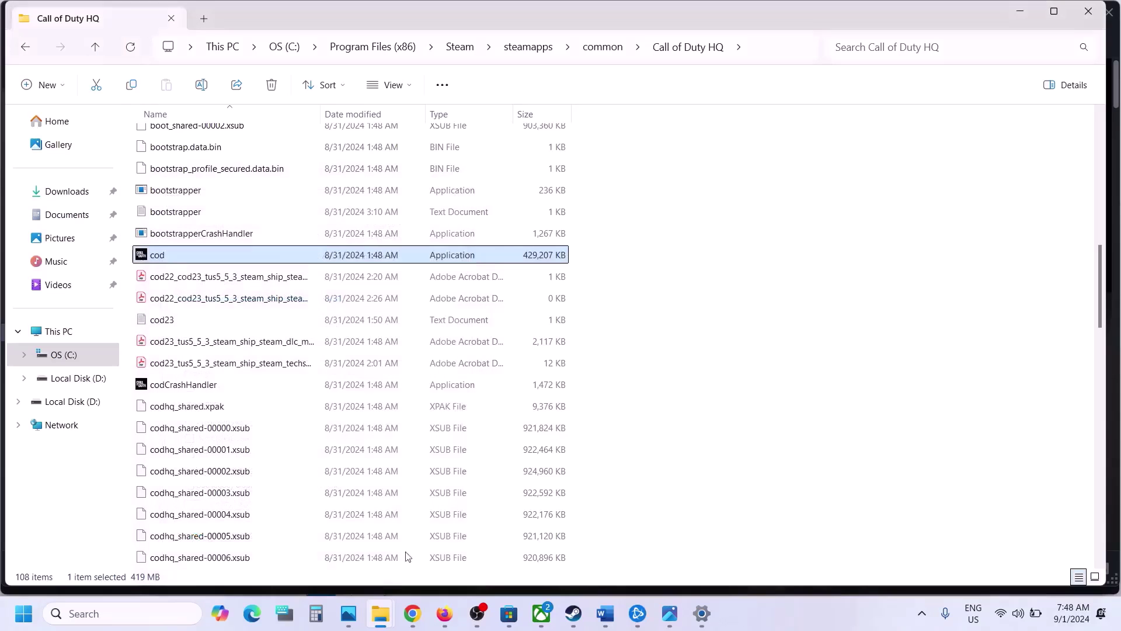
Switch to the Word notes and highlight the Step 12 instruction about launching the game in safe mode
{"action": "left_click", "coordinate": [614, 621]}
{"action": "scroll", "coordinate": [392, 393], "scroll_direction": "down", "scroll_amount": 3}
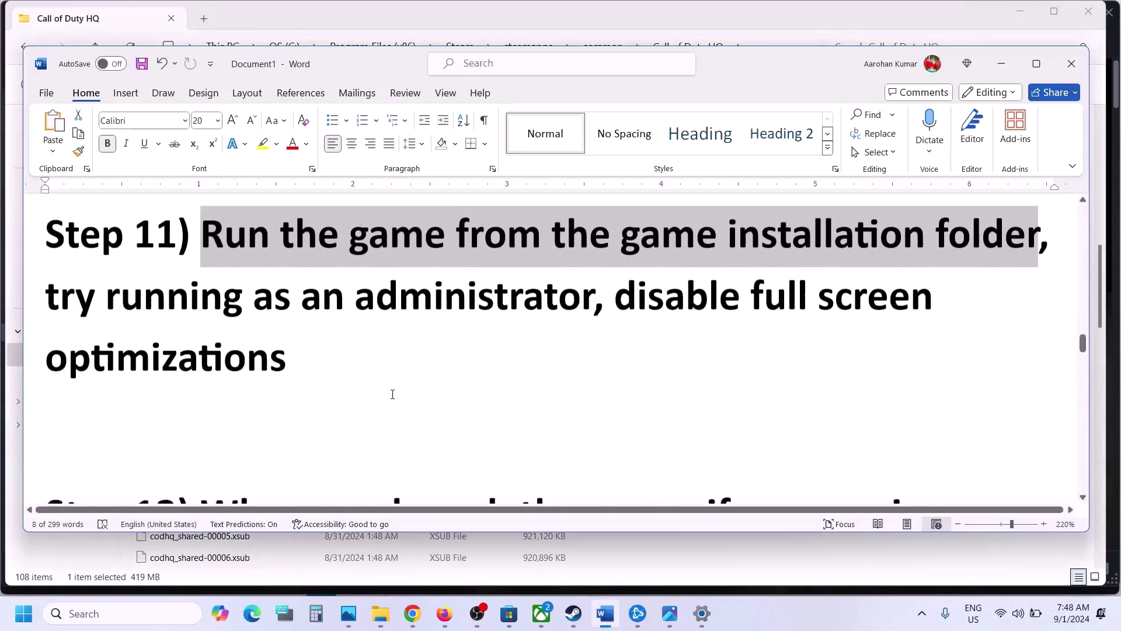
{"action": "left_click_drag", "start_coordinate": [228, 372], "coordinate": [686, 450]}
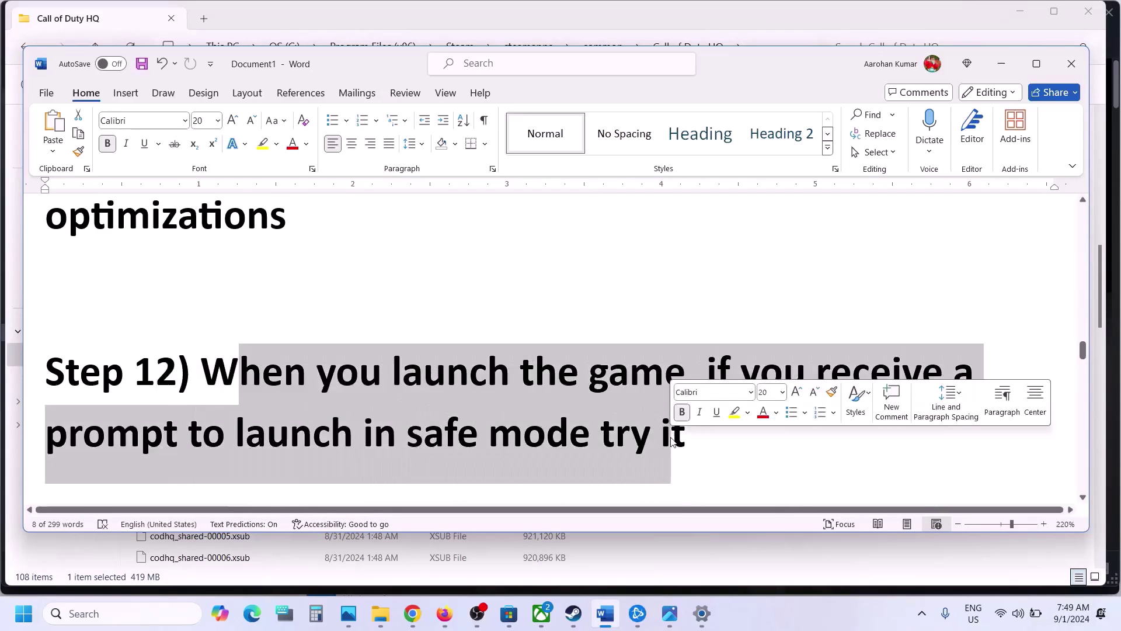
Examine the "Run In Safe Mode?" prompt up close in Screenshot (337).png and return to the Word notes
{"action": "key", "text": "alt+Tab"}
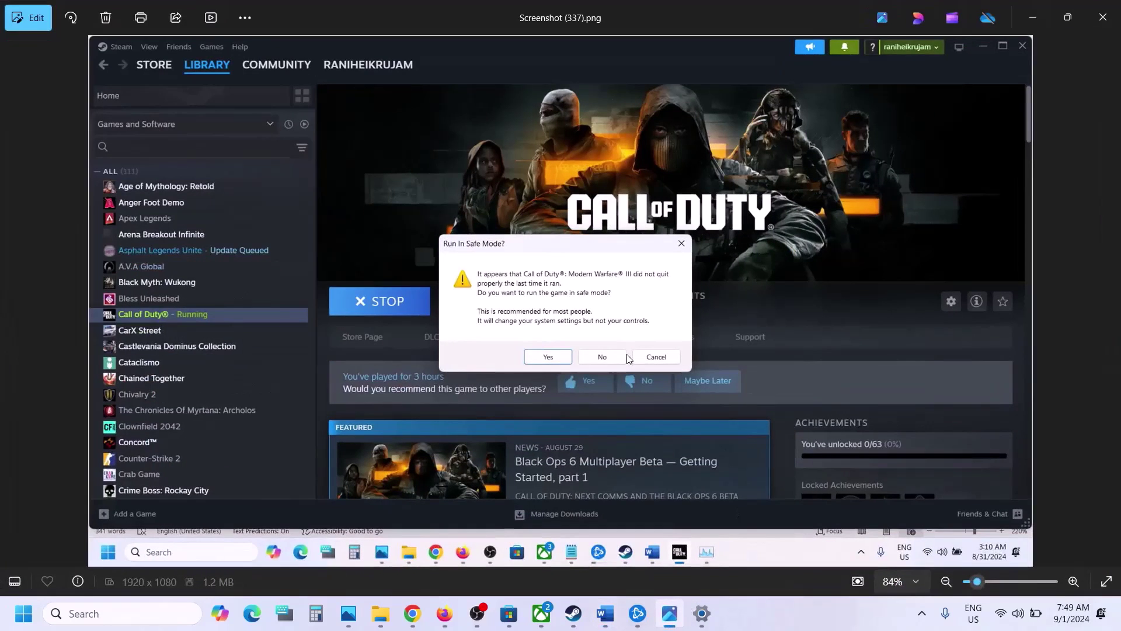
{"action": "scroll", "coordinate": [626, 354], "scroll_direction": "up", "scroll_amount": 5}
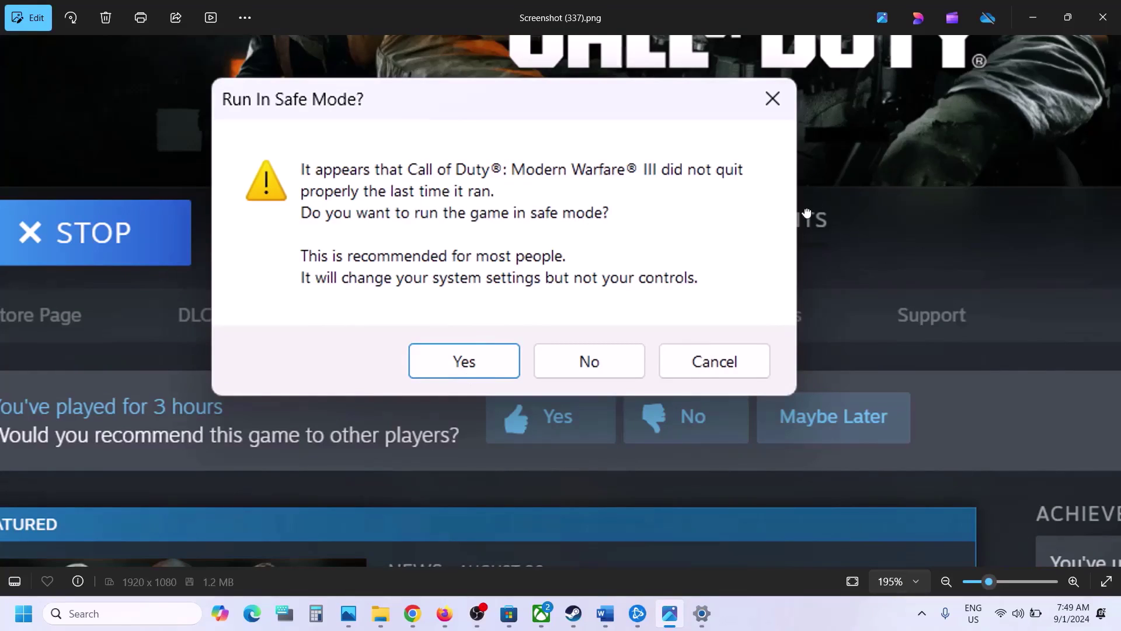
{"action": "scroll", "coordinate": [807, 213], "scroll_direction": "down", "scroll_amount": 5}
{"action": "key", "text": "alt+Tab"}
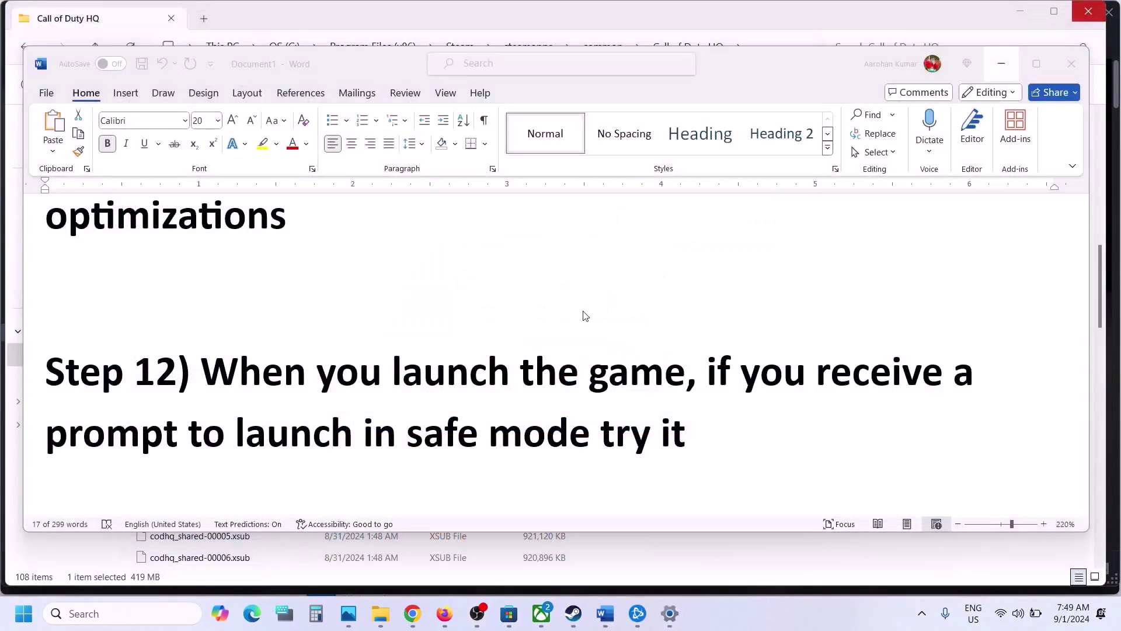
Highlight the Step 13 wording about allowing the game exe file in the antivirus program and Windows Security
{"action": "scroll", "coordinate": [586, 316], "scroll_direction": "down", "scroll_amount": 4}
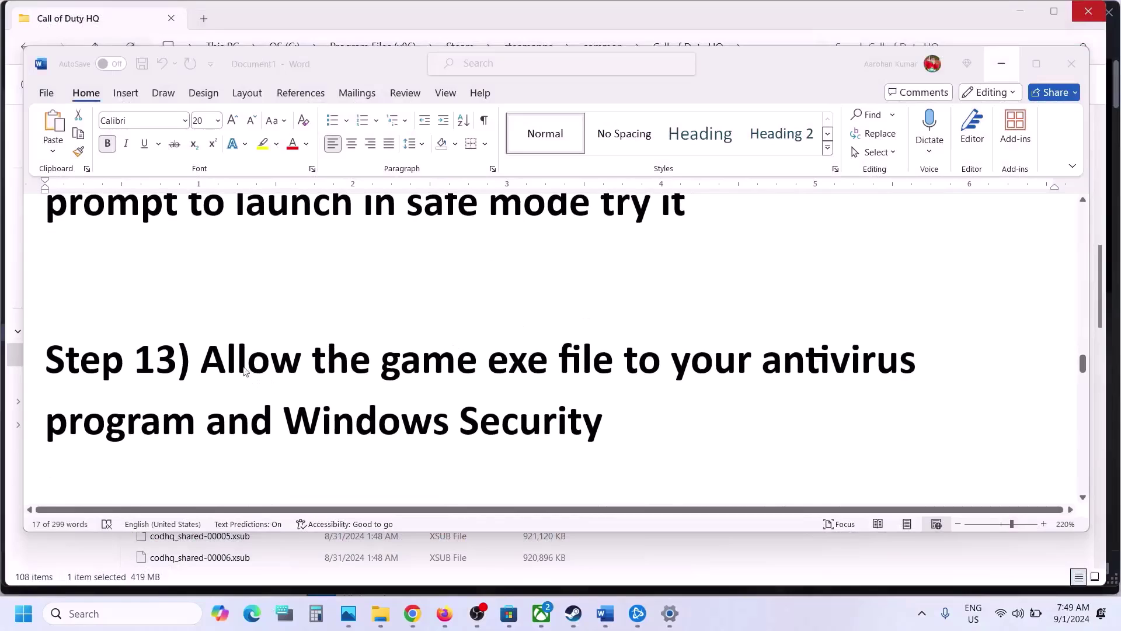
{"action": "double_click", "coordinate": [233, 366]}
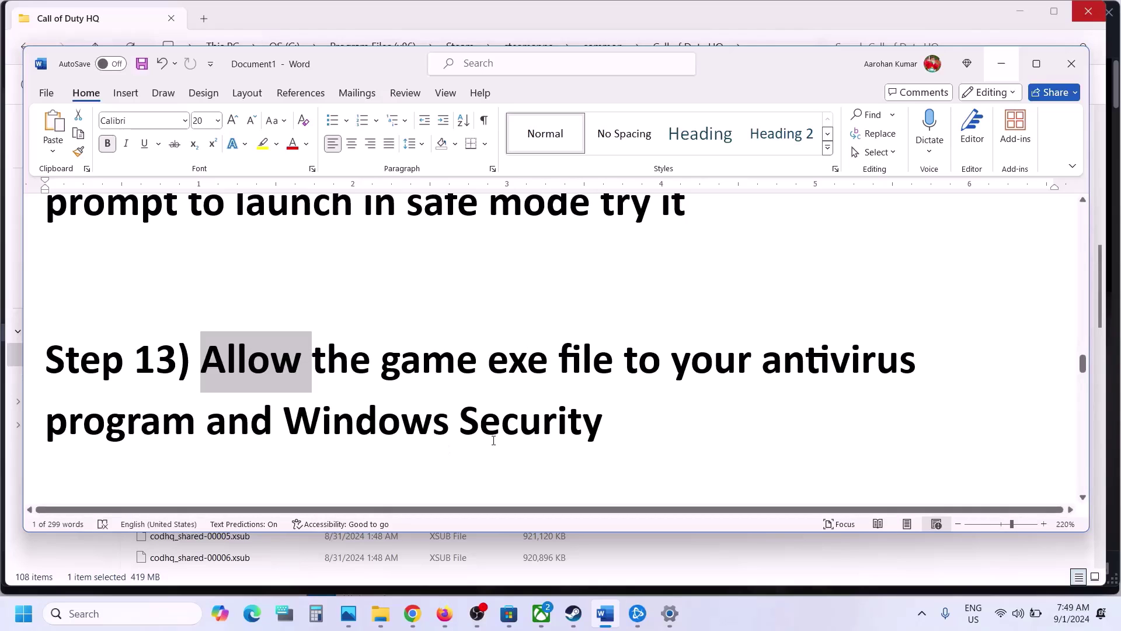
{"action": "left_click_drag", "start_coordinate": [433, 367], "coordinate": [66, 439]}
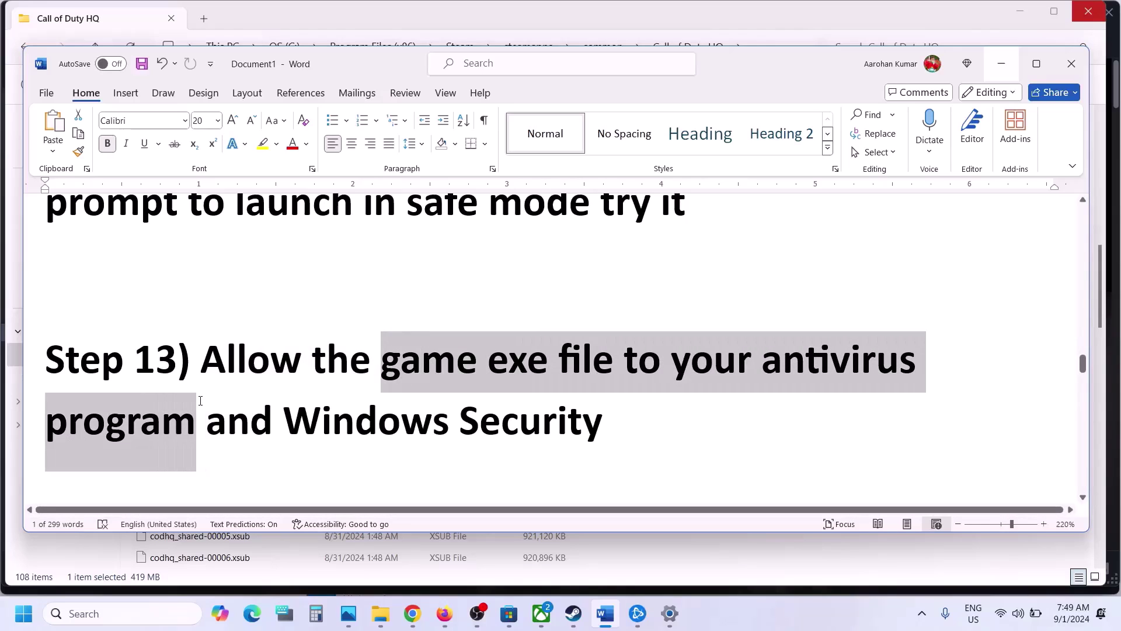
{"action": "left_click_drag", "start_coordinate": [284, 421], "coordinate": [603, 415]}
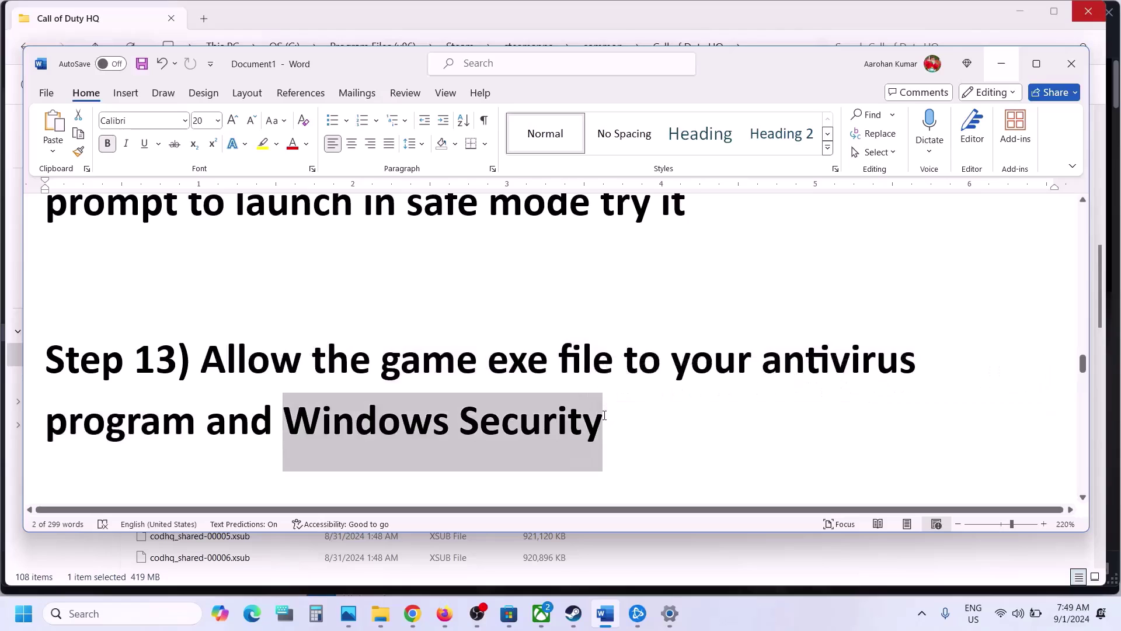
Switch to Settings and open the Windows Security page for allowing an app through Controlled folder access under ransomware protection
{"action": "key", "text": "alt+Tab"}
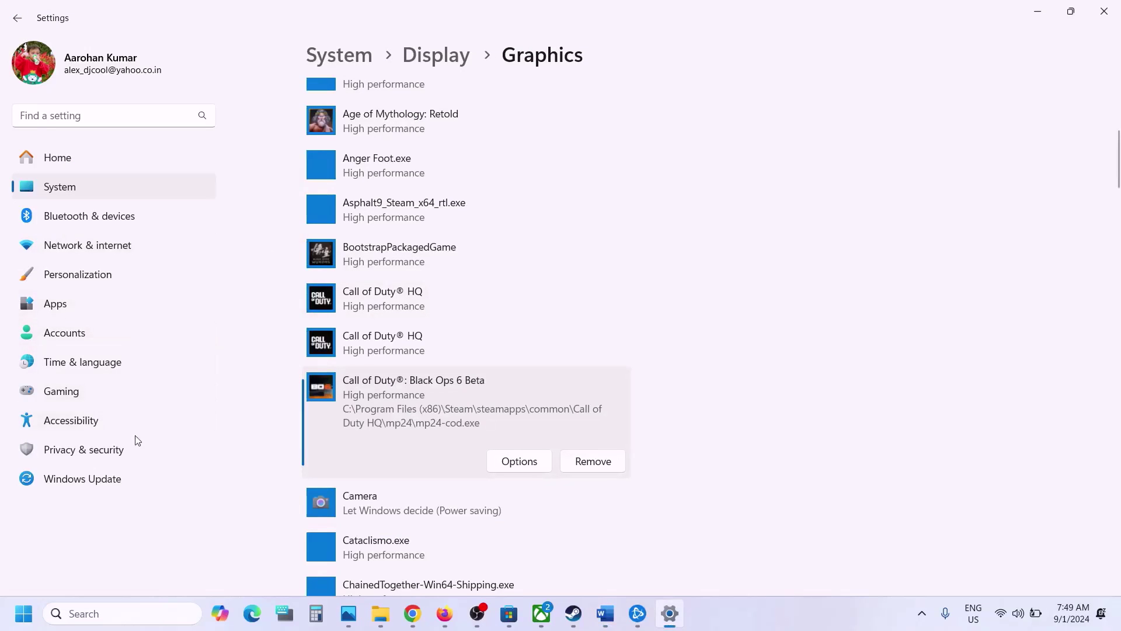
{"action": "left_click", "coordinate": [123, 452]}
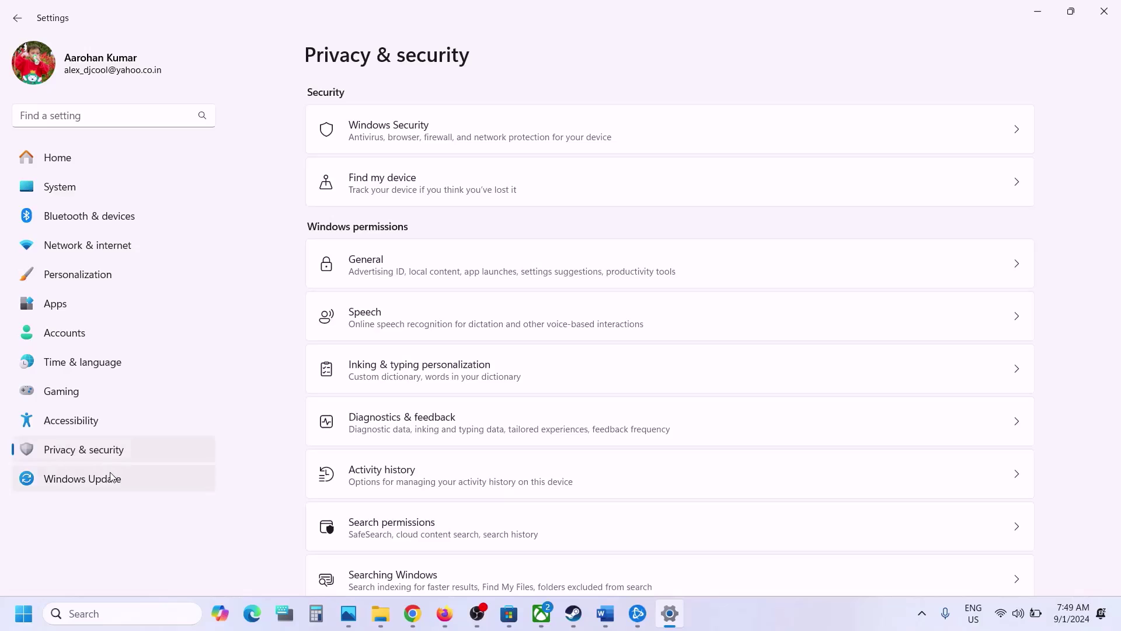
{"action": "left_click", "coordinate": [388, 135]}
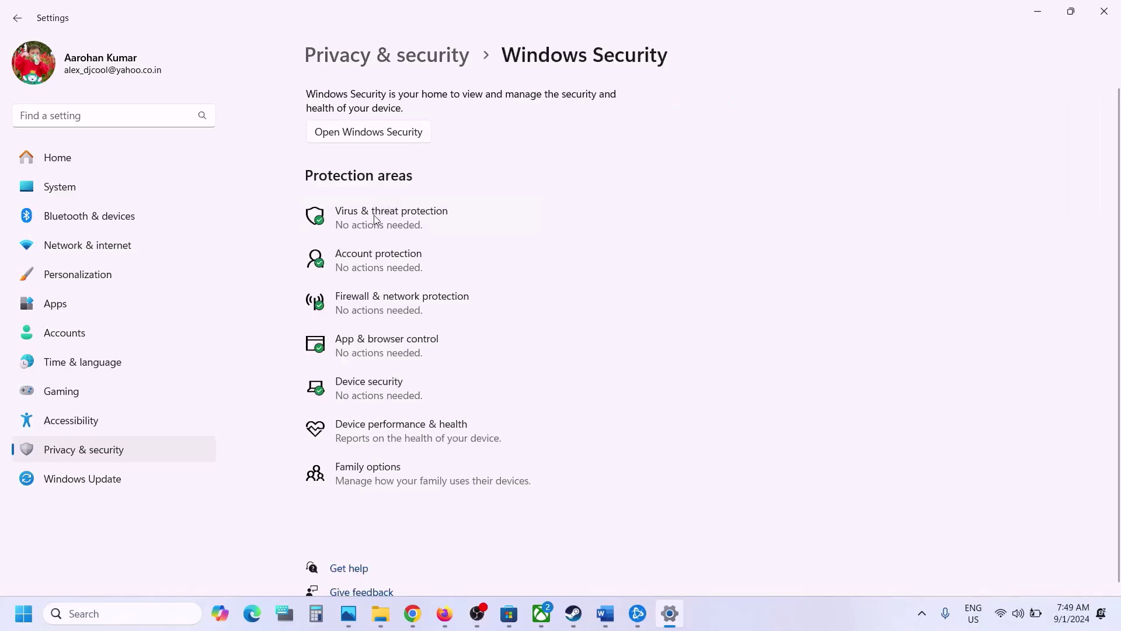
{"action": "left_click", "coordinate": [374, 219]}
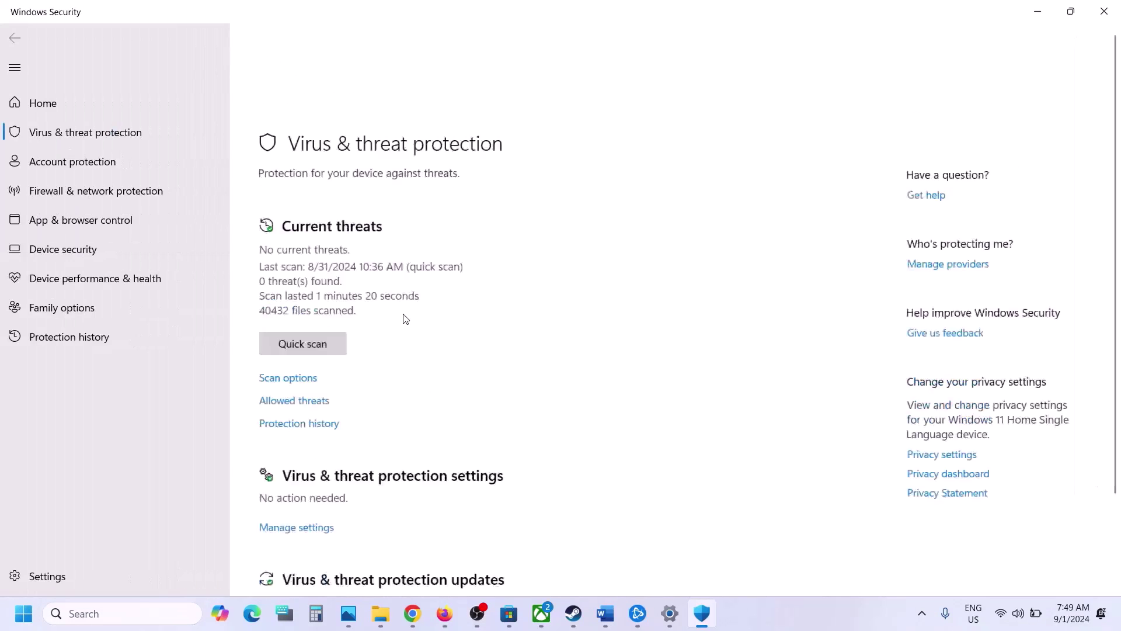
{"action": "scroll", "coordinate": [403, 318], "scroll_direction": "down", "scroll_amount": 4}
{"action": "scroll", "coordinate": [349, 560], "scroll_direction": "up", "scroll_amount": 1}
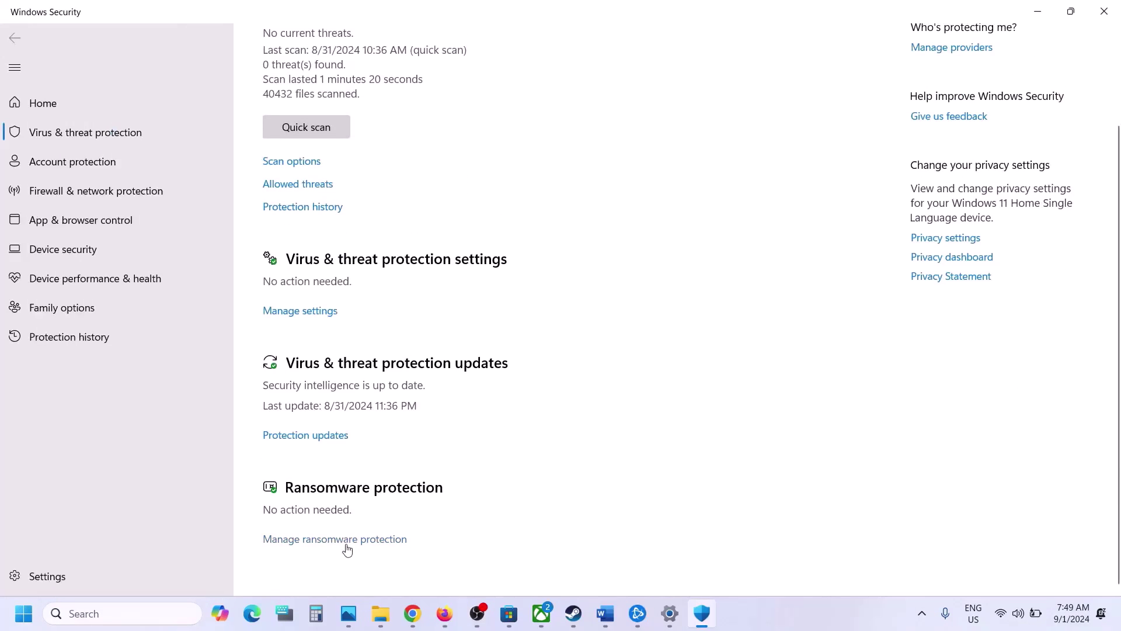
{"action": "left_click", "coordinate": [347, 546]}
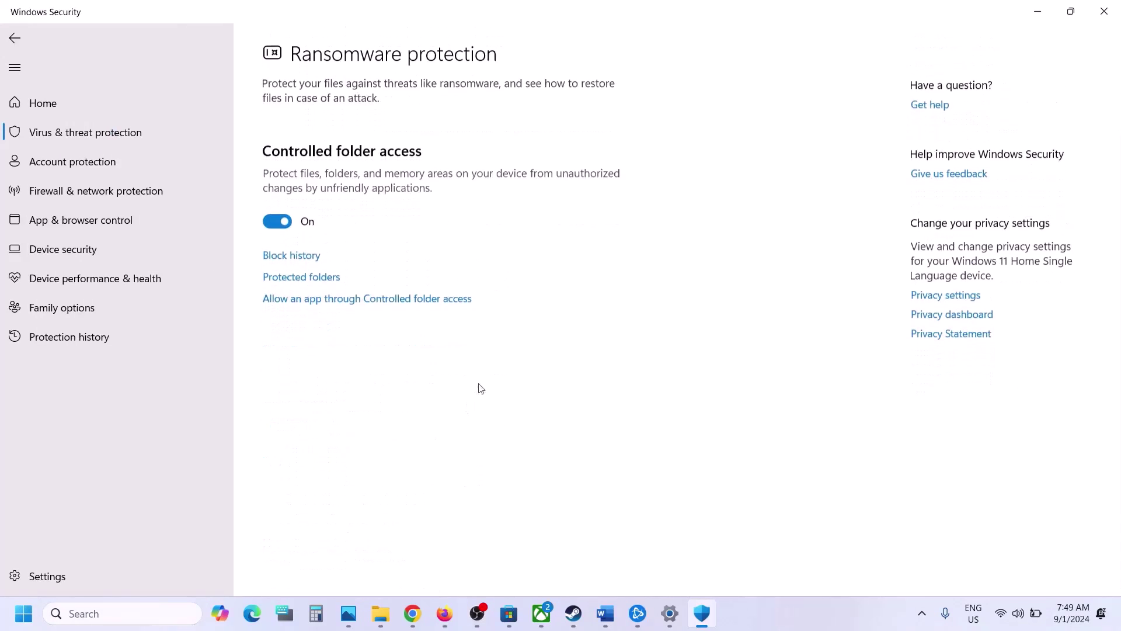
{"action": "left_click", "coordinate": [358, 300]}
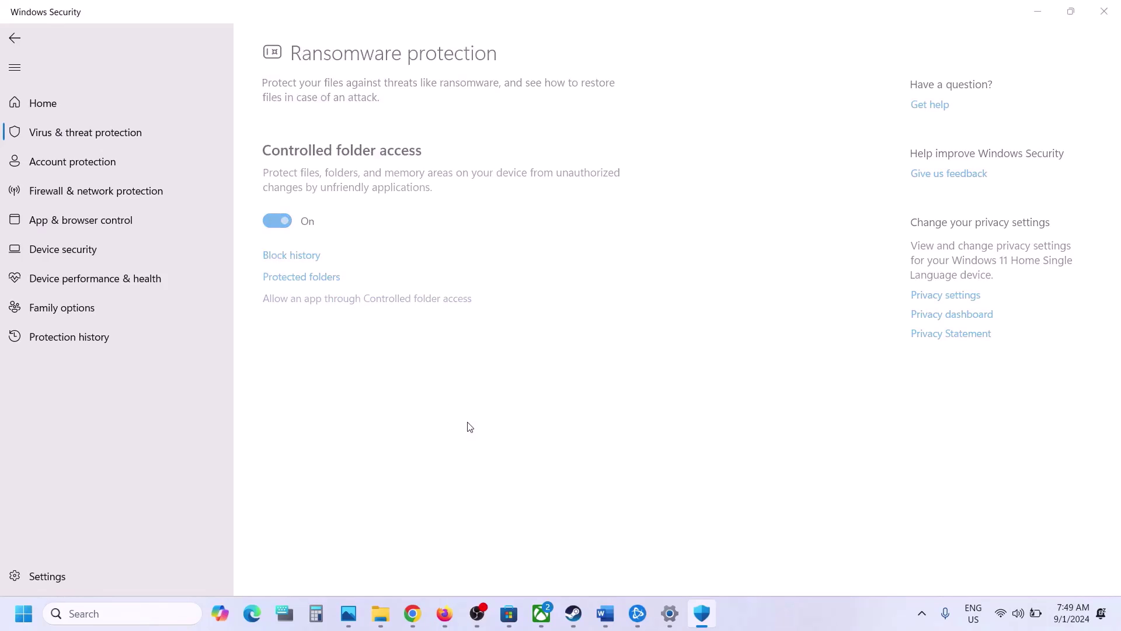
Add the cod application from the Call of Duty HQ folder as an allowed app for Controlled folder access
{"action": "left_click", "coordinate": [330, 176]}
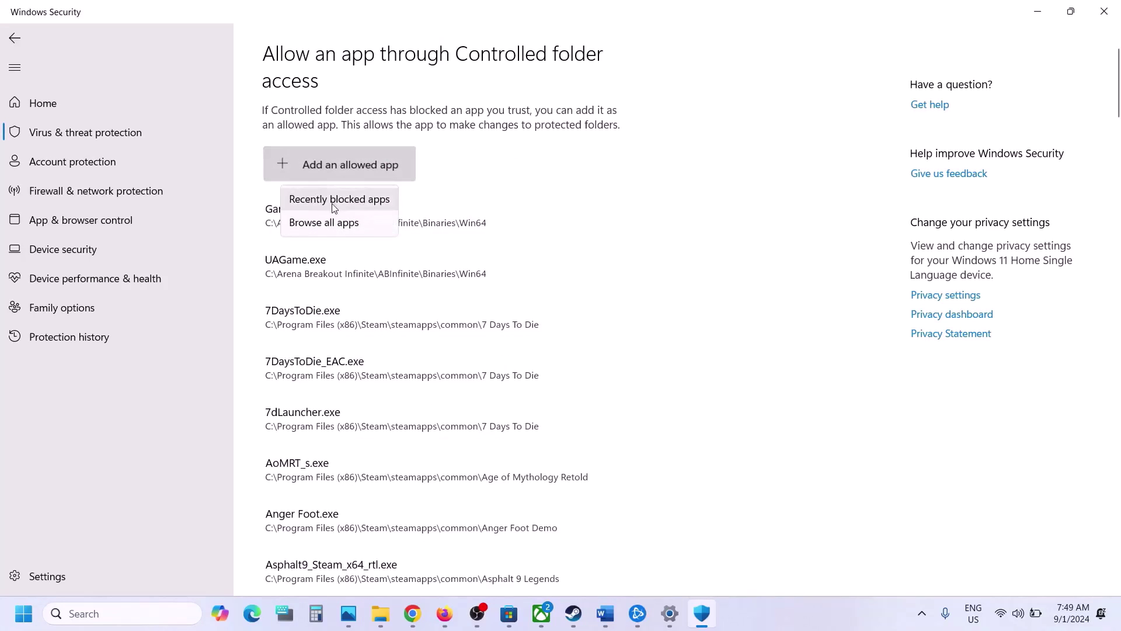
{"action": "left_click", "coordinate": [325, 216]}
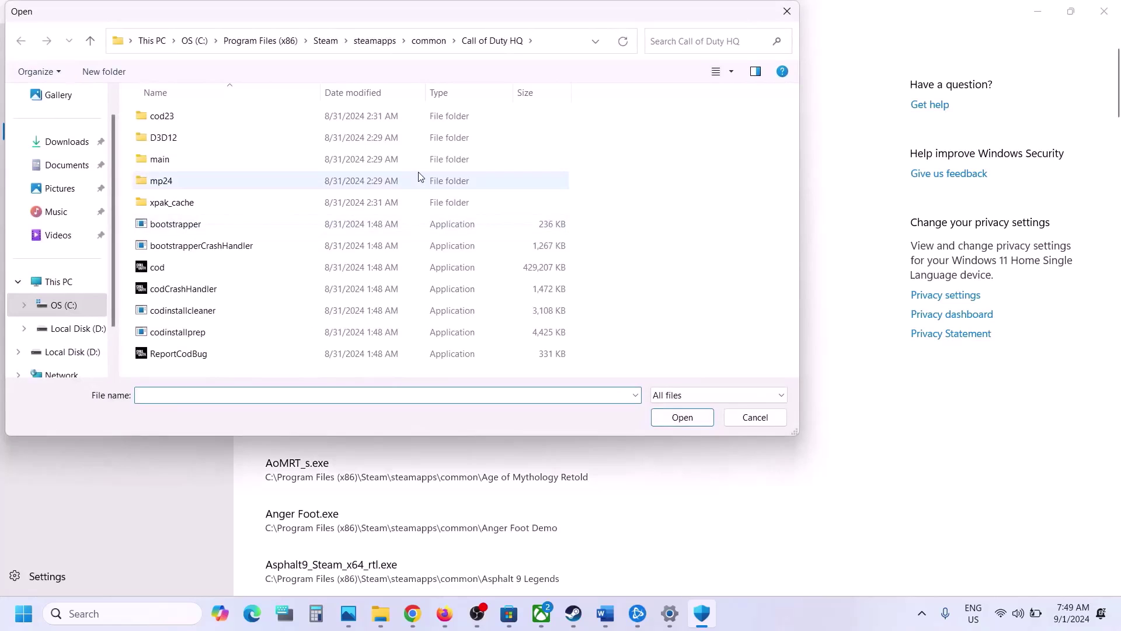
{"action": "left_click", "coordinate": [199, 268]}
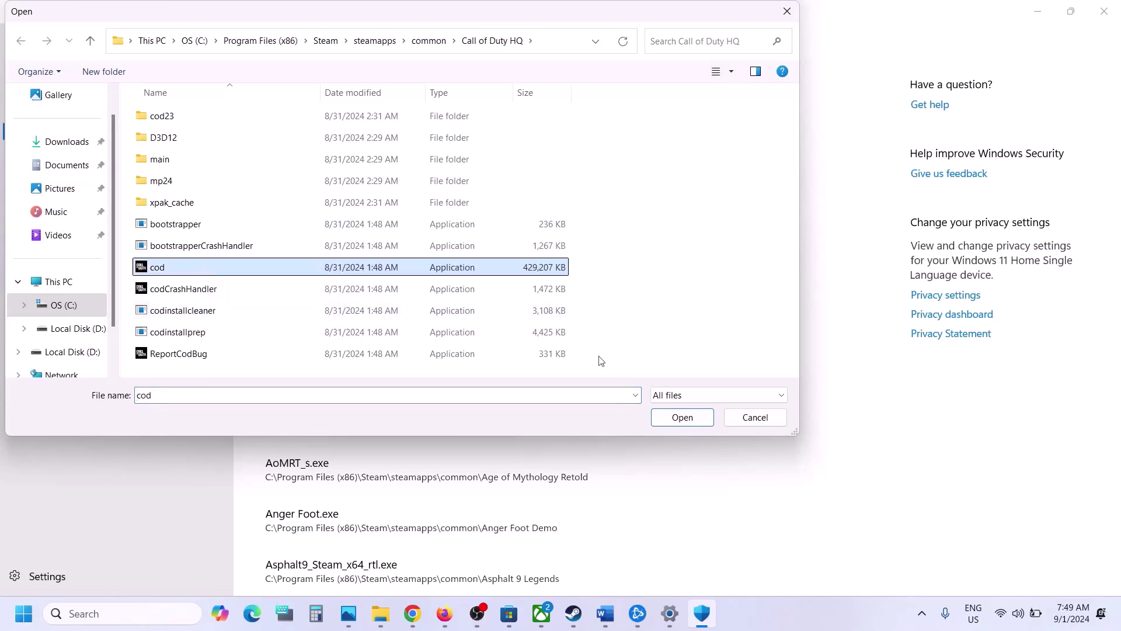
{"action": "left_click", "coordinate": [675, 417]}
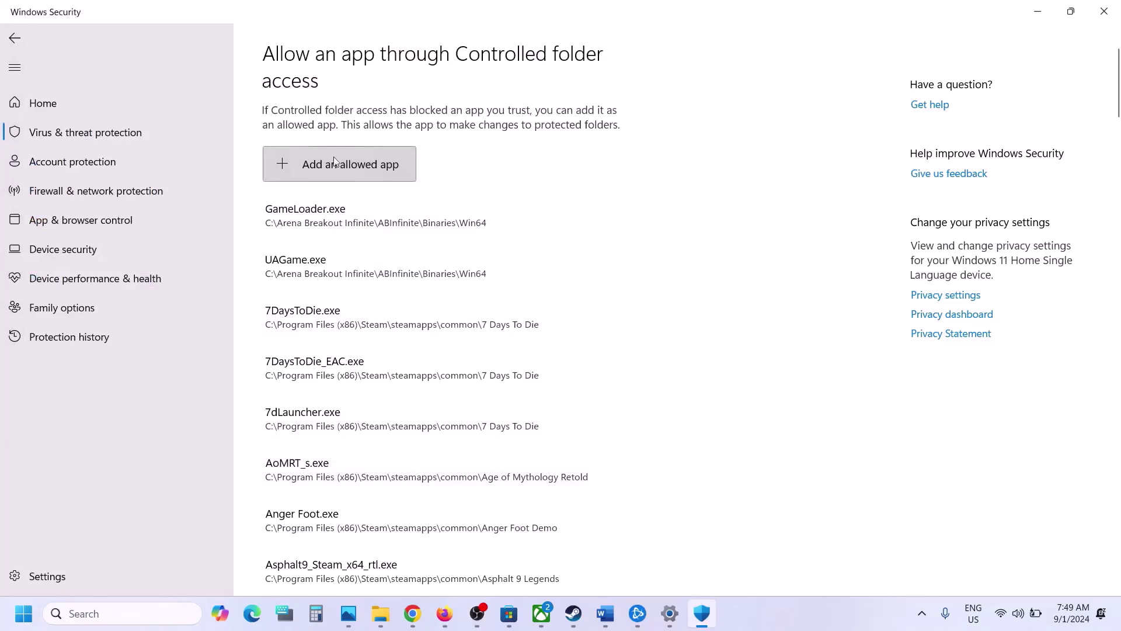
Add the mp24-cod application from the mp24 folder as an allowed app for Controlled folder access
{"action": "left_click", "coordinate": [335, 162]}
{"action": "left_click", "coordinate": [355, 216]}
{"action": "double_click", "coordinate": [155, 180]}
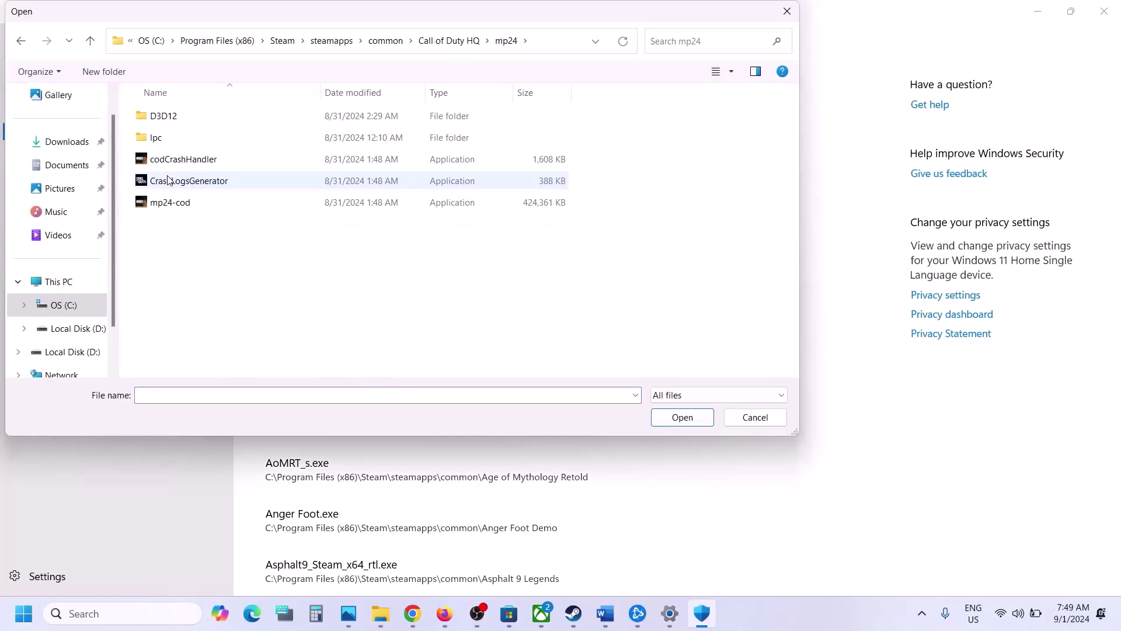
{"action": "left_click", "coordinate": [189, 204]}
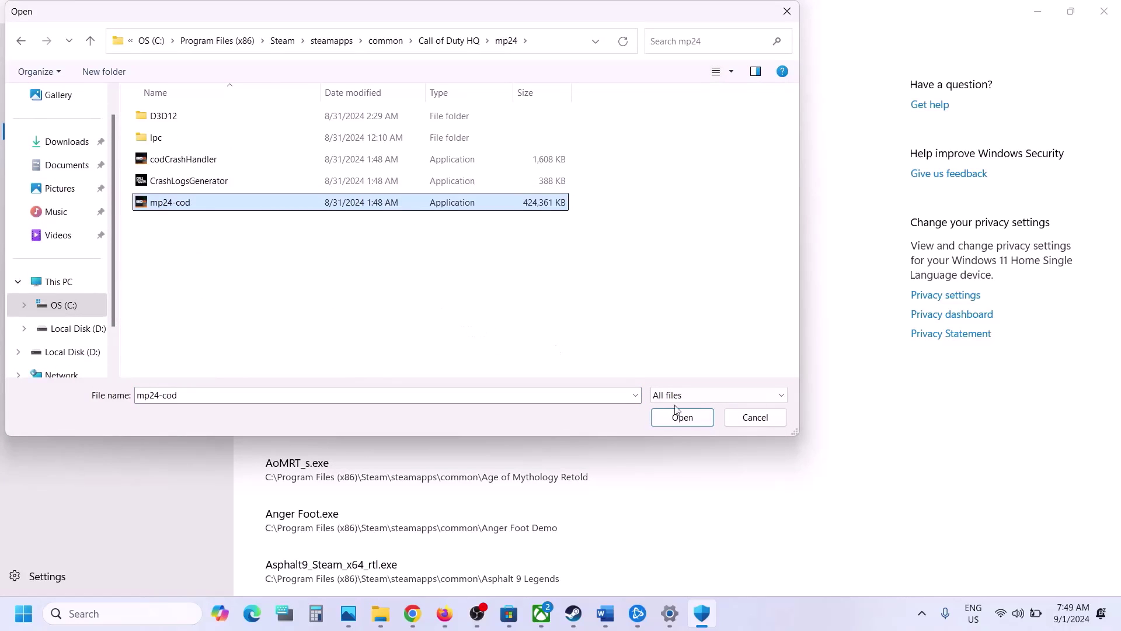
{"action": "left_click", "coordinate": [689, 417]}
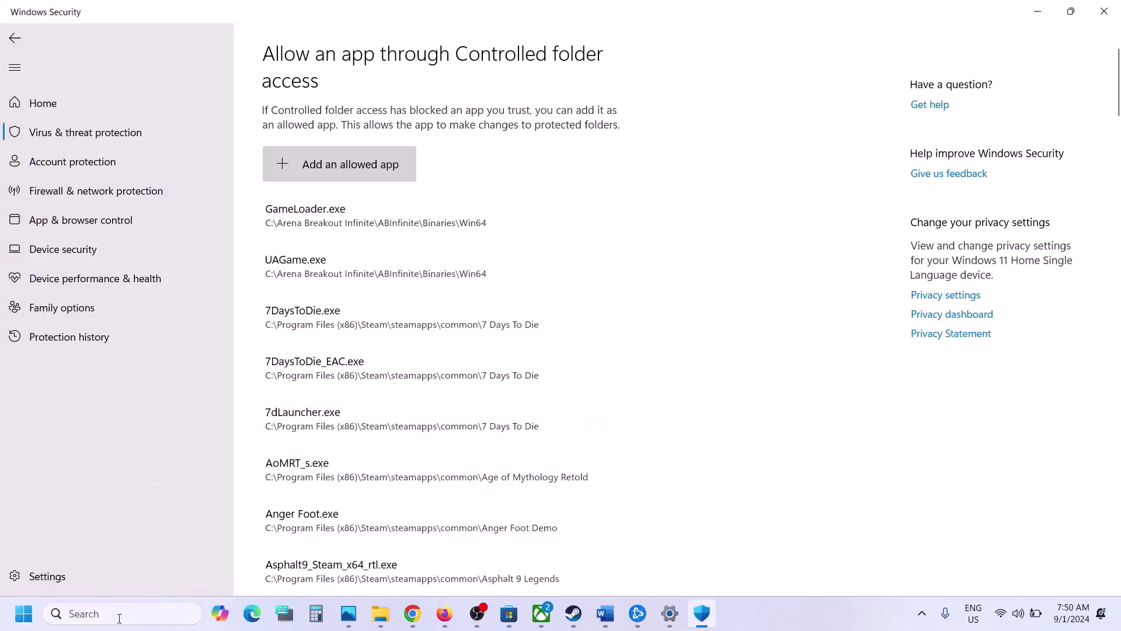
Open Control Panel and go to the Windows Defender Firewall page of allowed apps
{"action": "left_click", "coordinate": [120, 614]}
{"action": "type", "text": "control"}
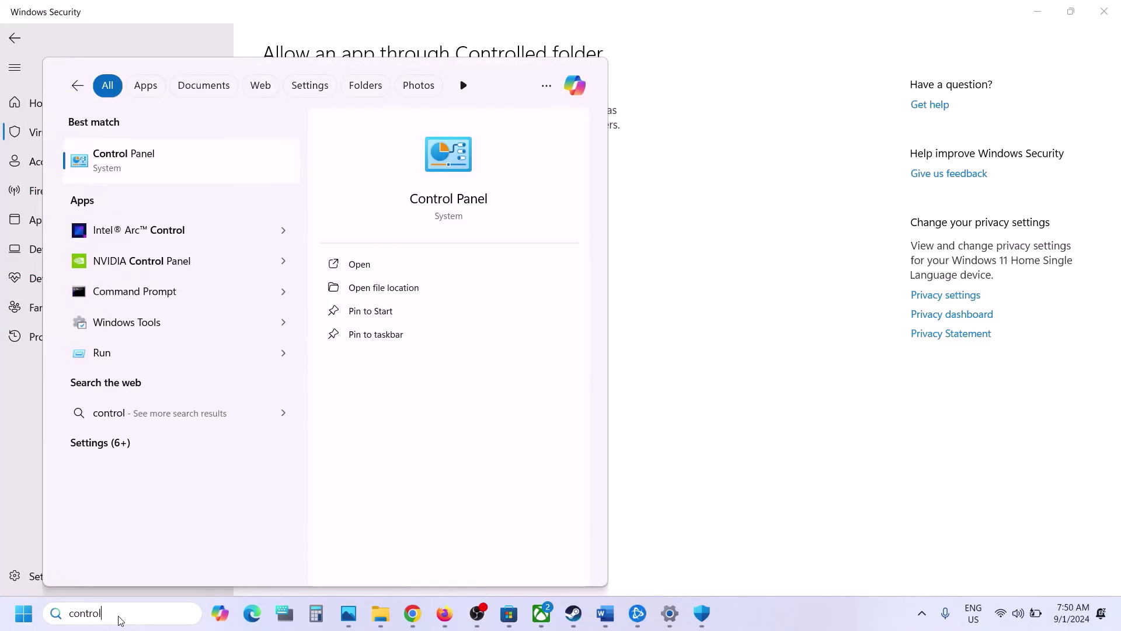
{"action": "key", "text": "Return"}
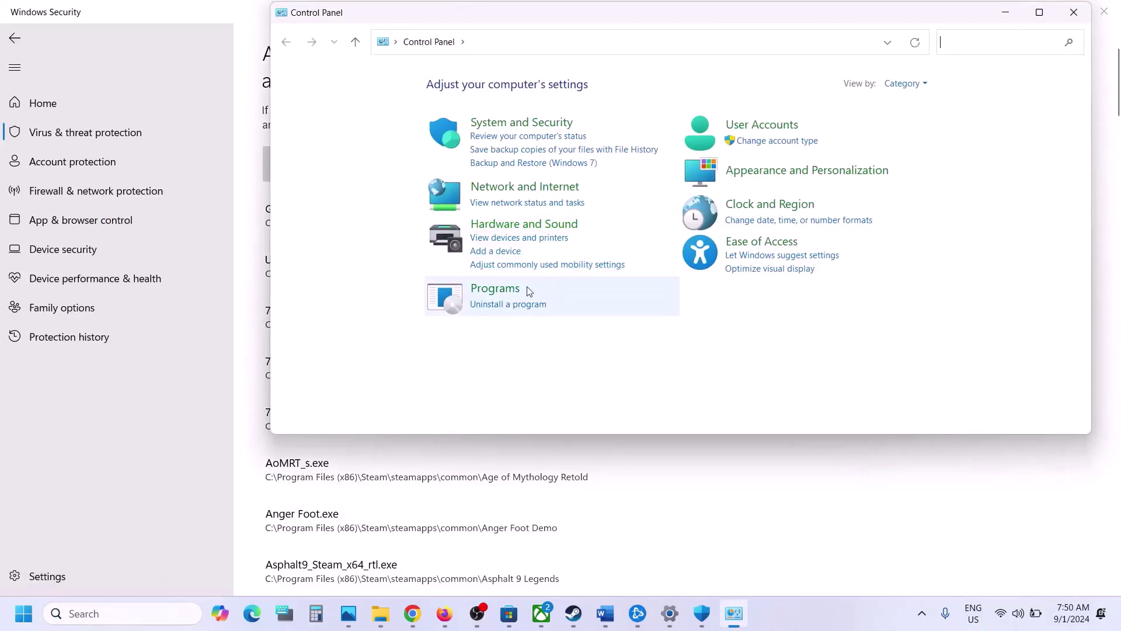
{"action": "left_click", "coordinate": [532, 126]}
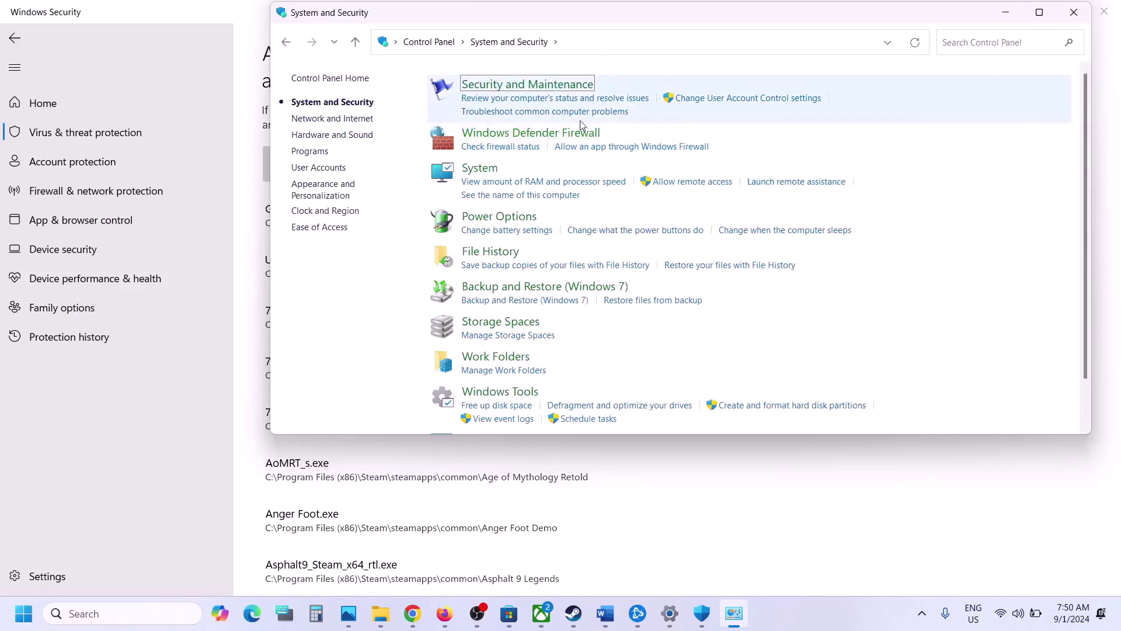
{"action": "left_click", "coordinate": [521, 133]}
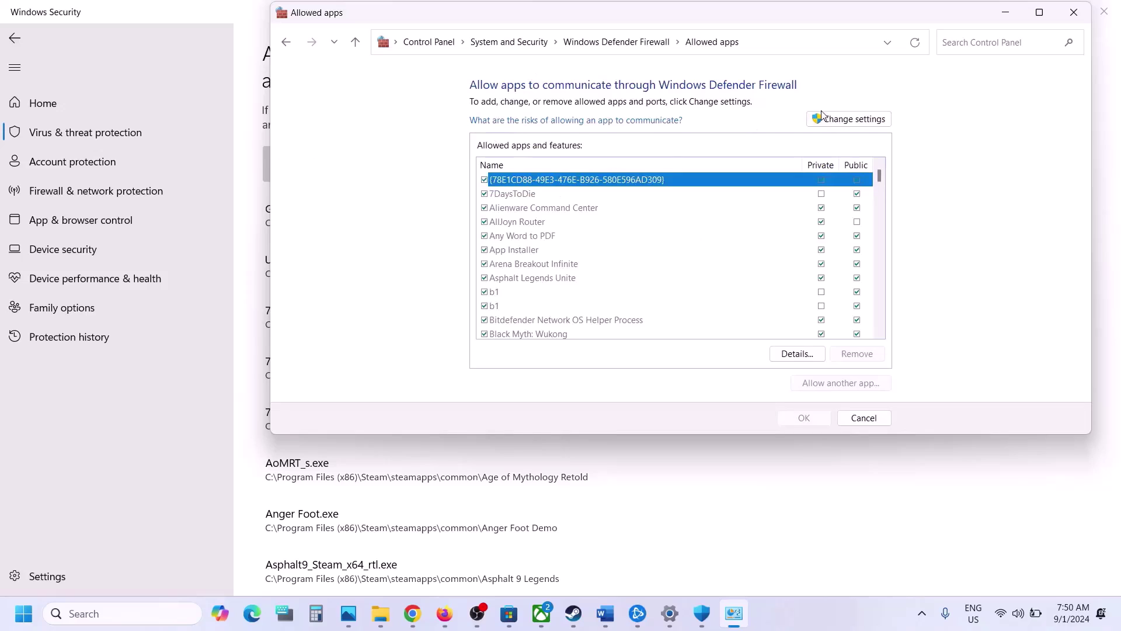
Try to add the cod application from the Call of Duty HQ folder to the apps allowed through Windows Defender Firewall
{"action": "left_click", "coordinate": [841, 121]}
{"action": "left_click", "coordinate": [833, 383]}
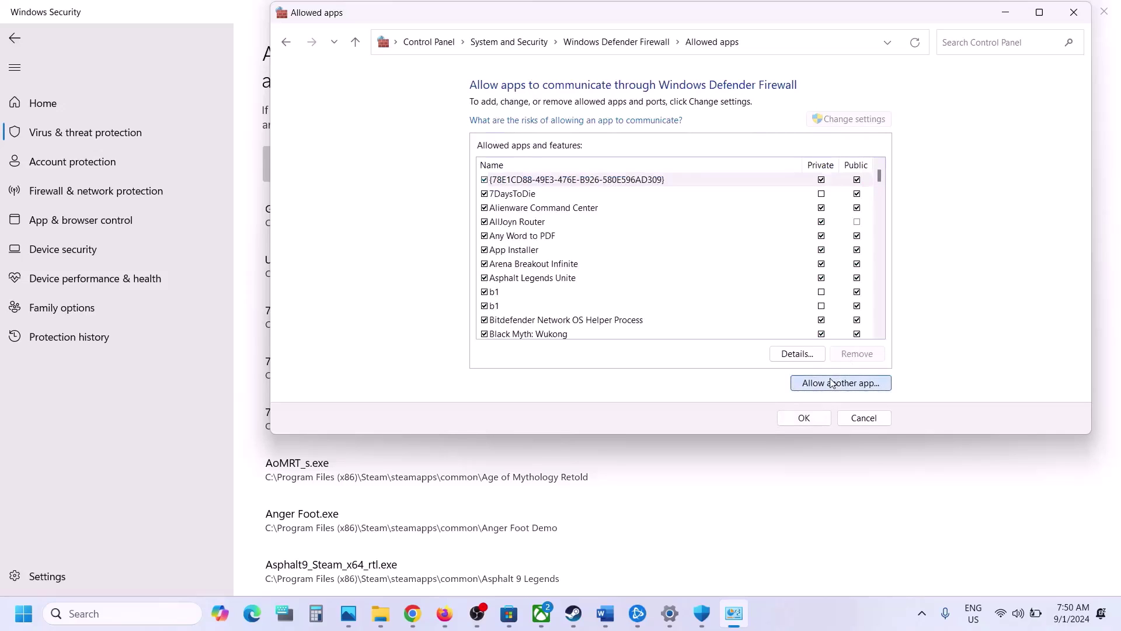
{"action": "left_click", "coordinate": [780, 297]}
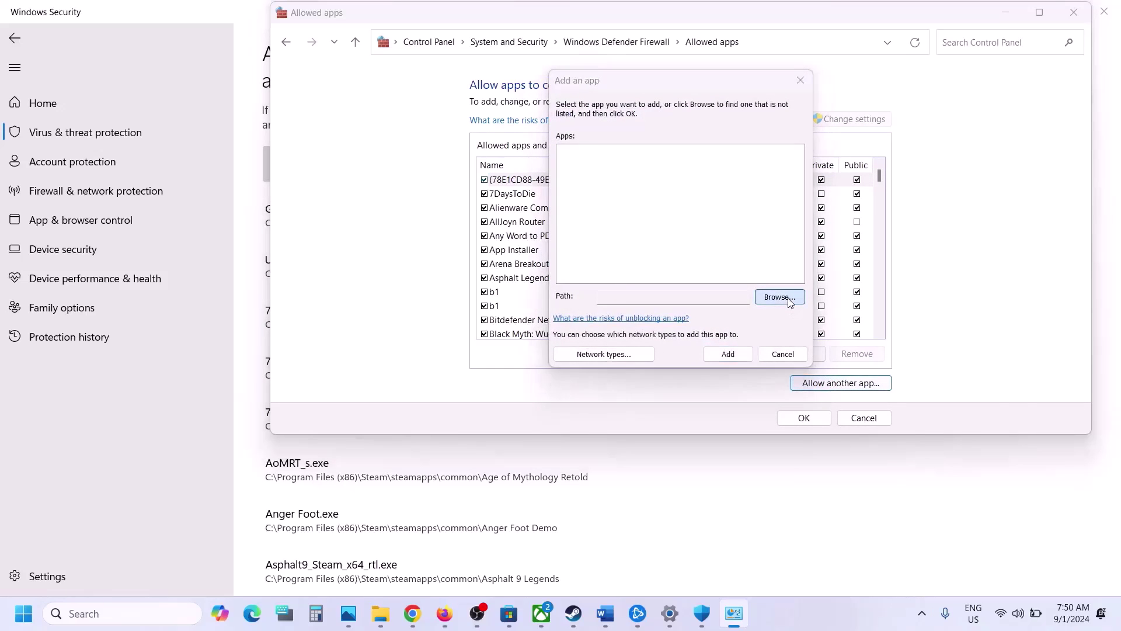
{"action": "left_click", "coordinate": [717, 360]}
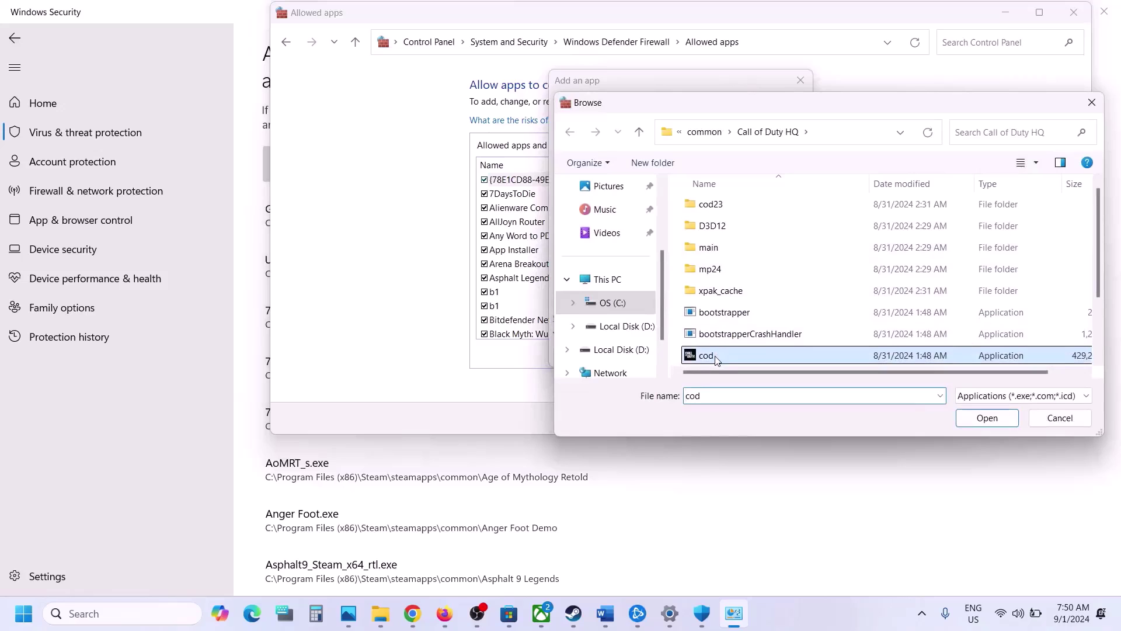
{"action": "scroll", "coordinate": [818, 327], "scroll_direction": "down", "scroll_amount": 1}
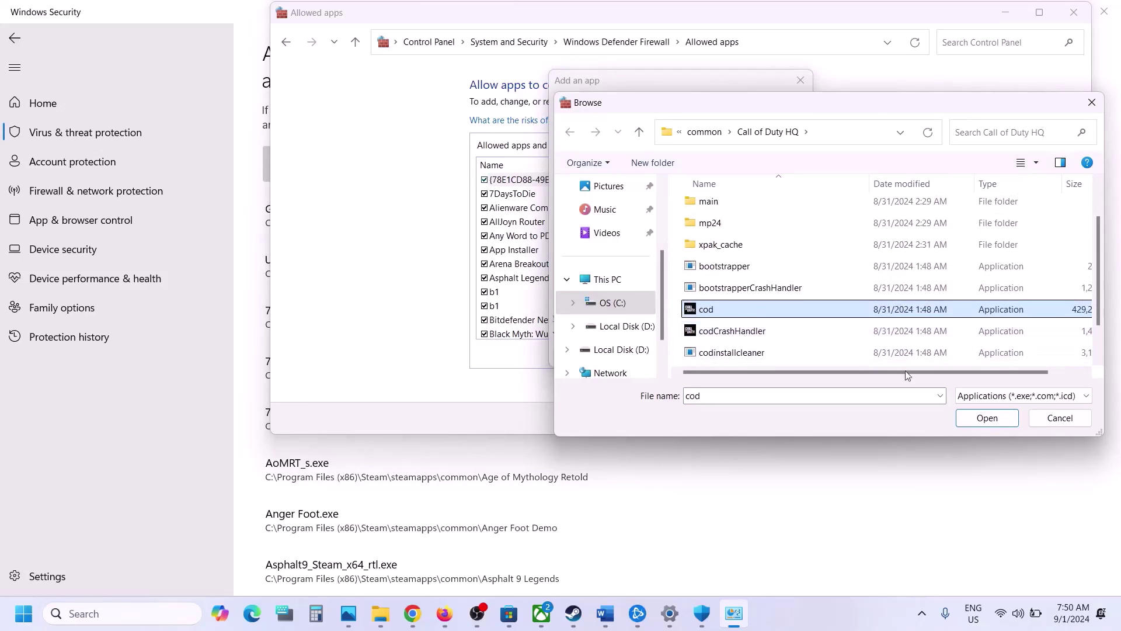
{"action": "left_click", "coordinate": [986, 418]}
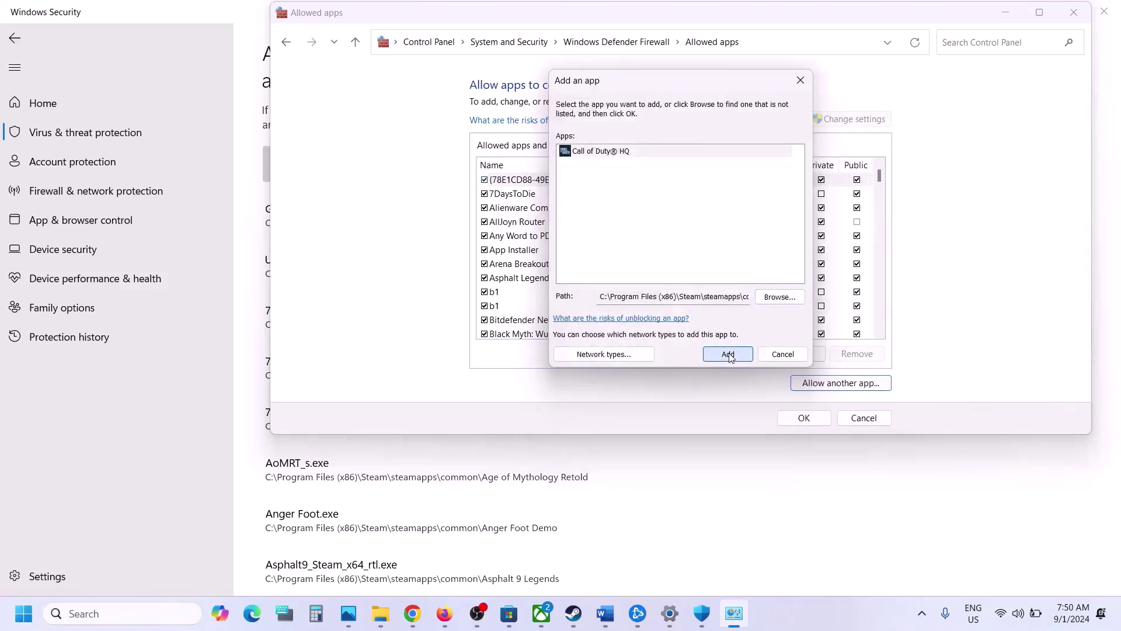
{"action": "left_click", "coordinate": [729, 355]}
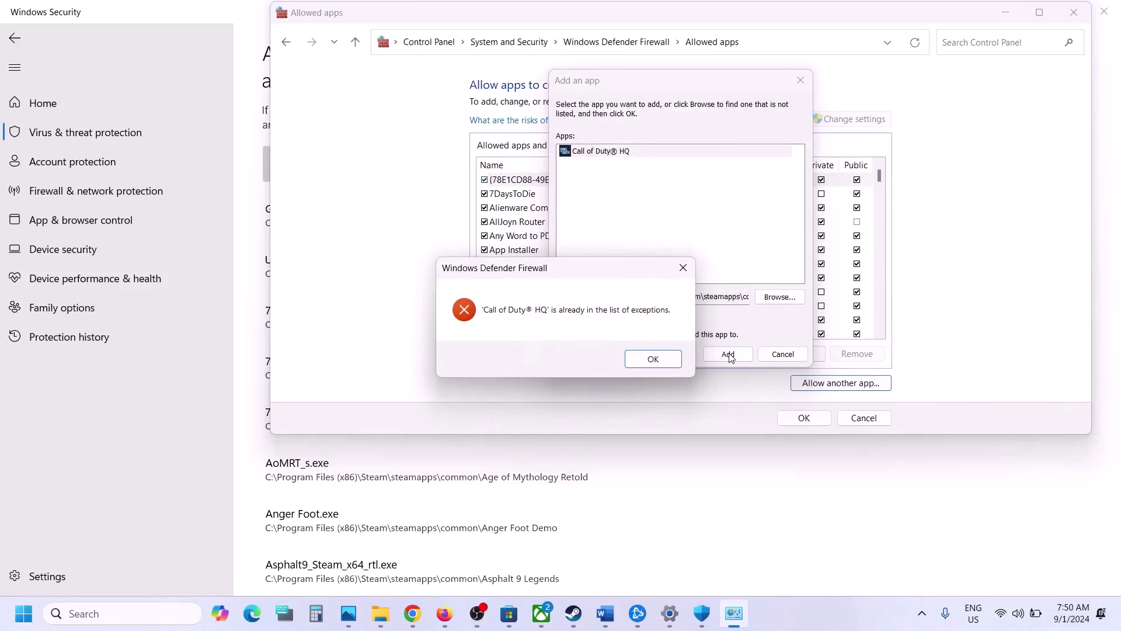
{"action": "left_click", "coordinate": [646, 359]}
Try to add the mp24-cod application from the mp24 folder to the apps allowed through Windows Defender Firewall
{"action": "left_click", "coordinate": [786, 297]}
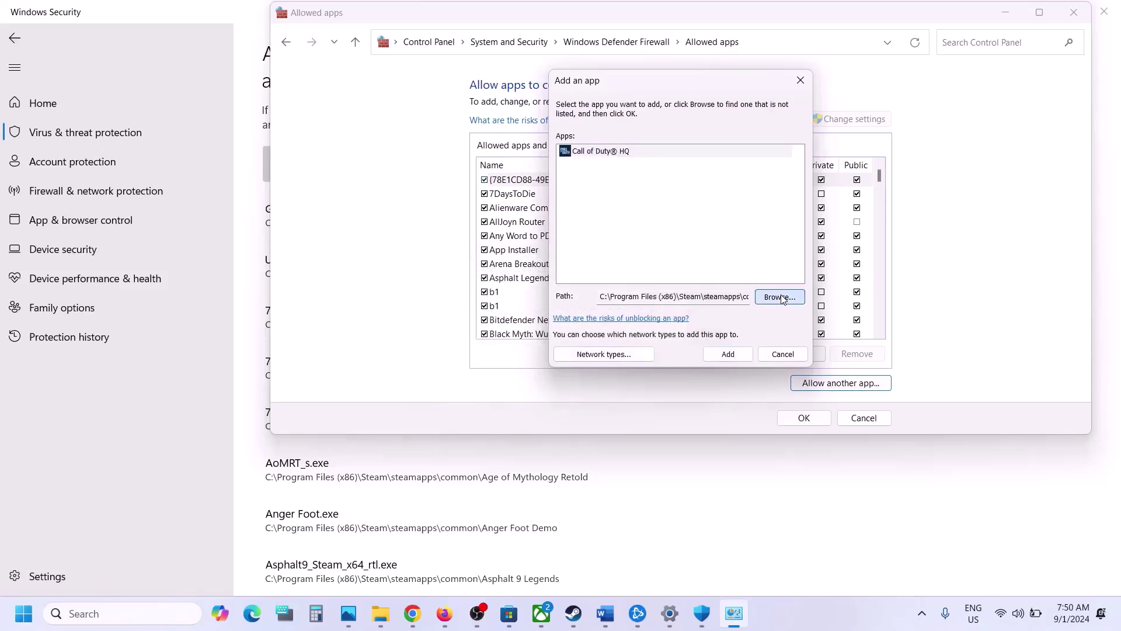
{"action": "left_click", "coordinate": [718, 271]}
{"action": "double_click", "coordinate": [717, 272]}
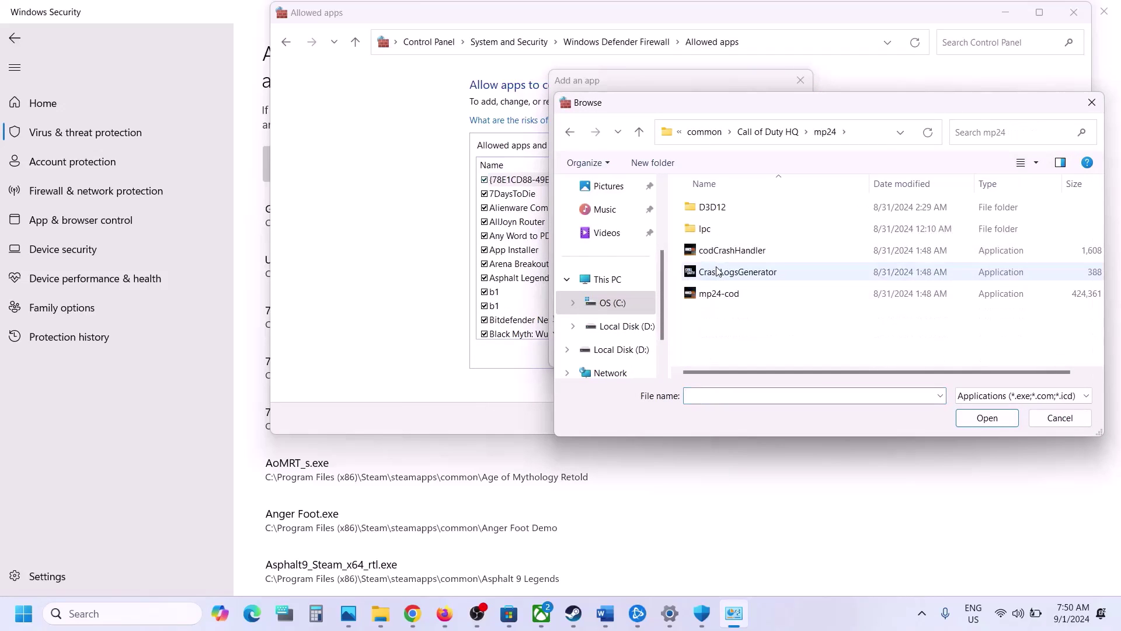
{"action": "left_click", "coordinate": [722, 293]}
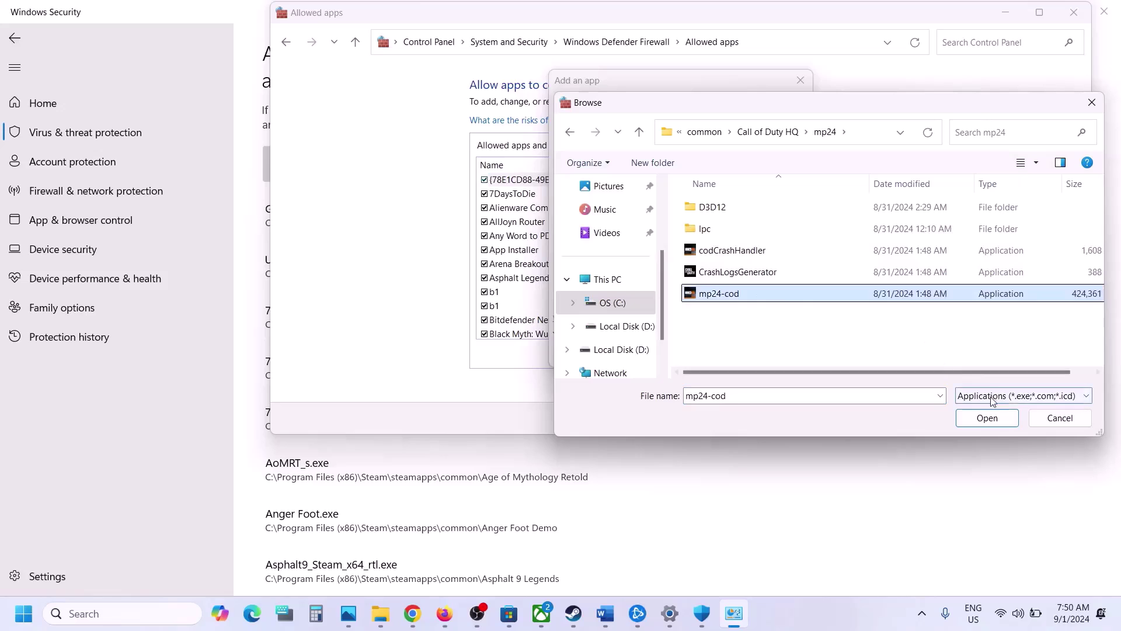
{"action": "left_click", "coordinate": [988, 418]}
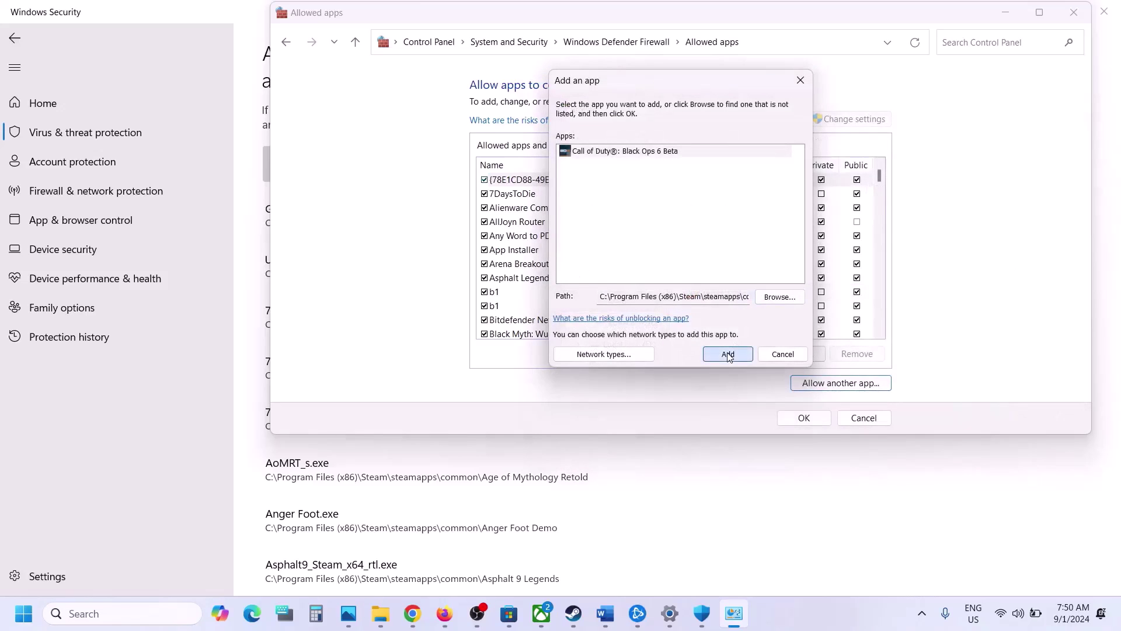
{"action": "left_click", "coordinate": [729, 355]}
{"action": "left_click", "coordinate": [679, 361]}
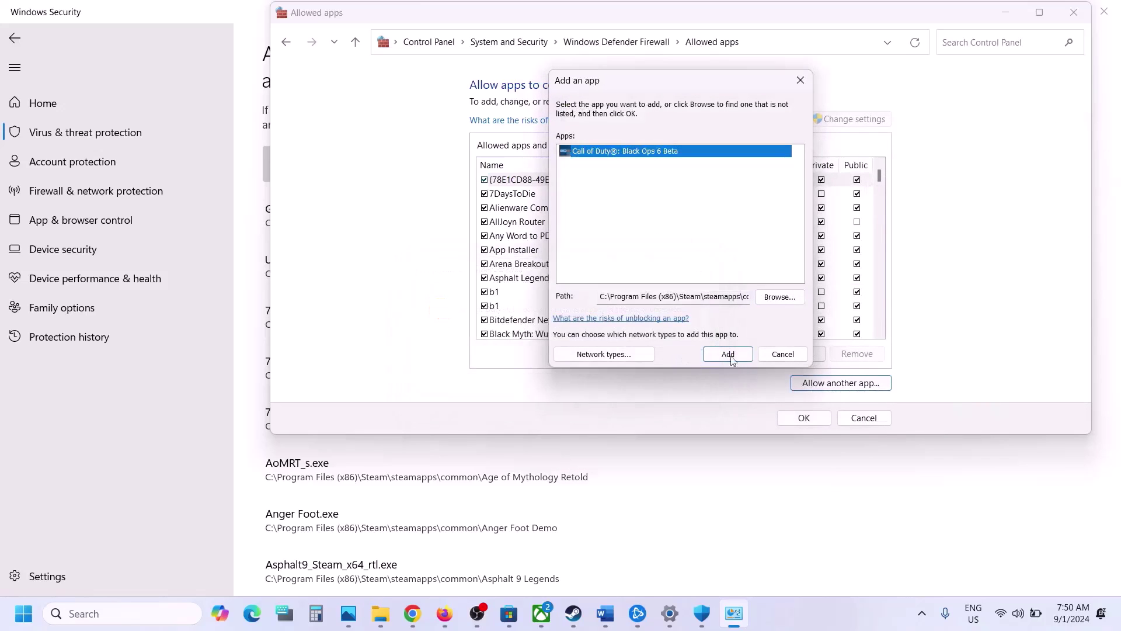
{"action": "left_click", "coordinate": [779, 355]}
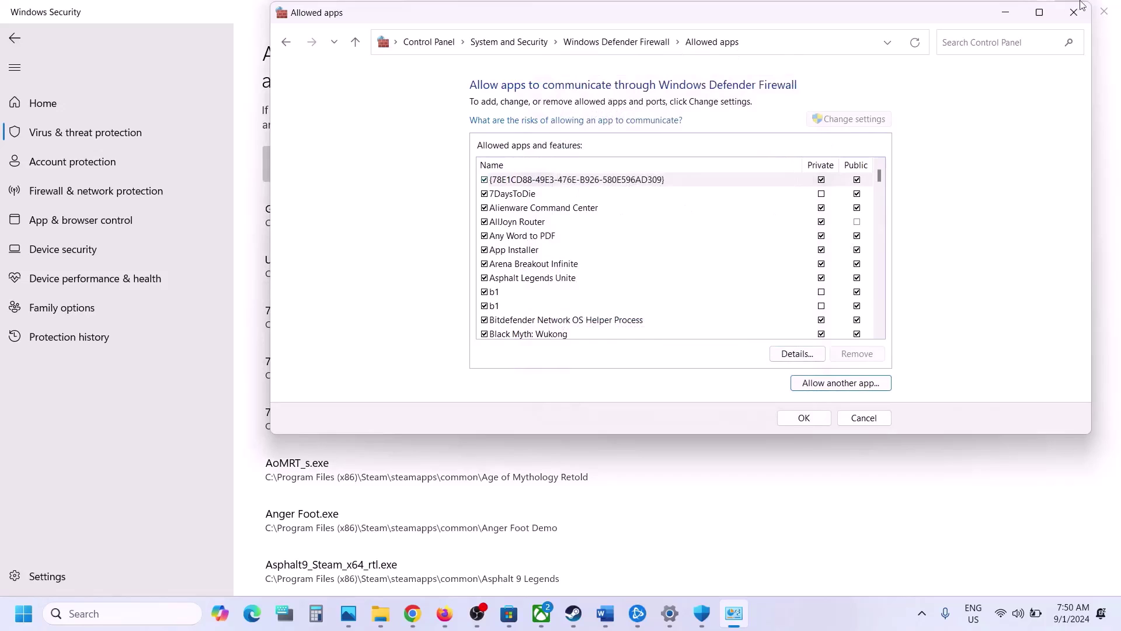
Close the firewall, Windows Security and Settings windows and go to Step 14 in the Word document
{"action": "left_click", "coordinate": [1068, 13]}
{"action": "left_click", "coordinate": [1106, 13]}
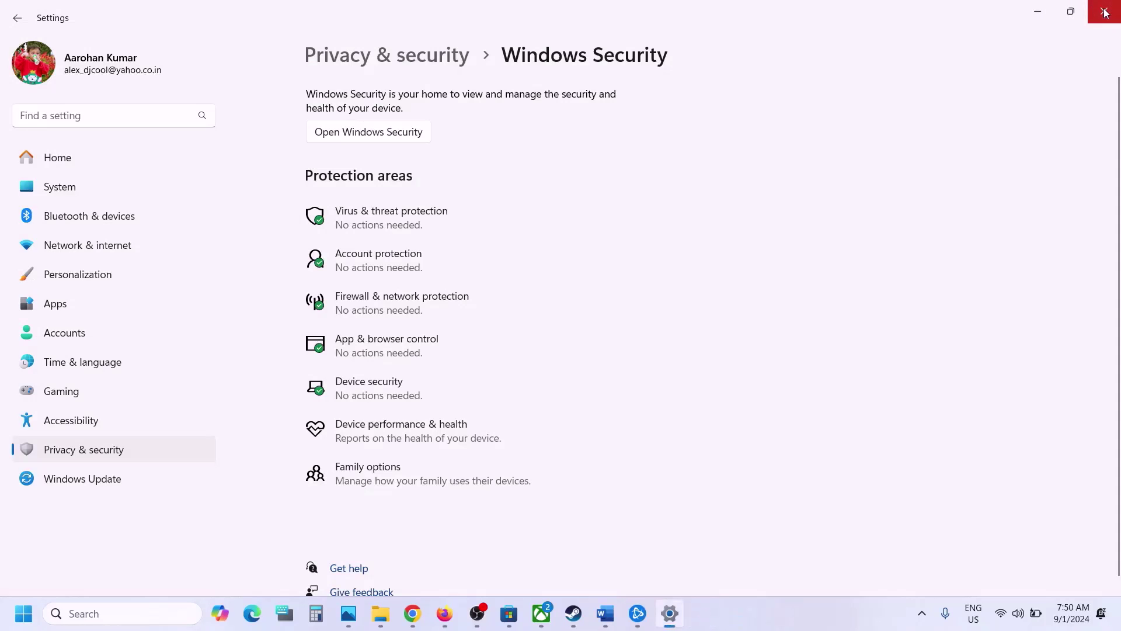
{"action": "left_click", "coordinate": [1106, 12]}
{"action": "scroll", "coordinate": [610, 381], "scroll_direction": "down", "scroll_amount": 3}
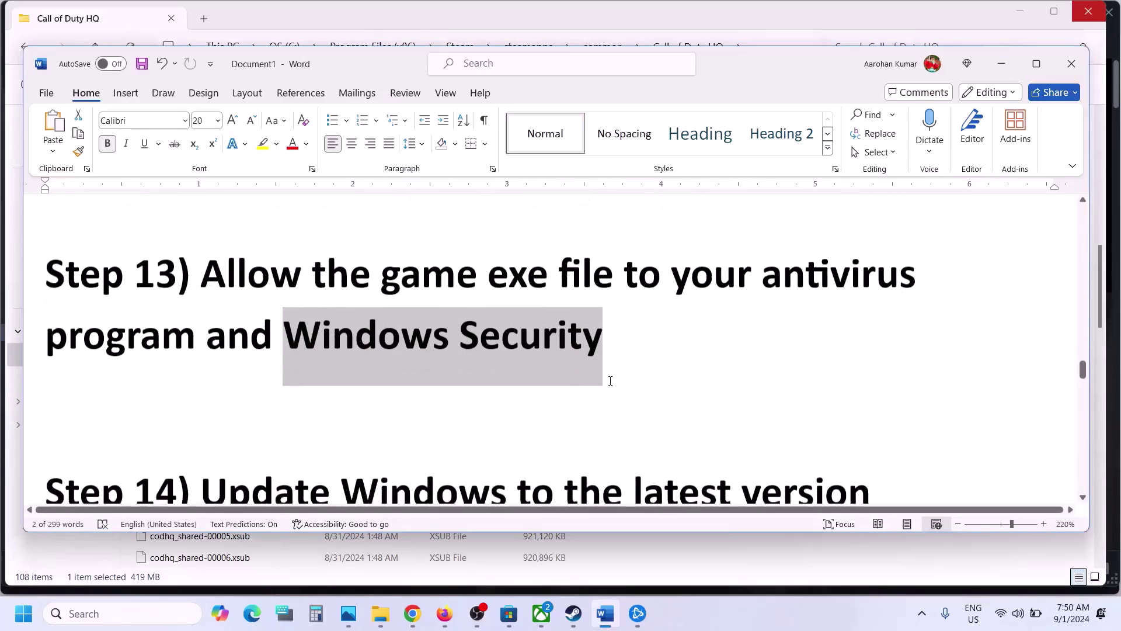
{"action": "left_click_drag", "start_coordinate": [277, 402], "coordinate": [780, 395]}
{"action": "left_click", "coordinate": [781, 395]}
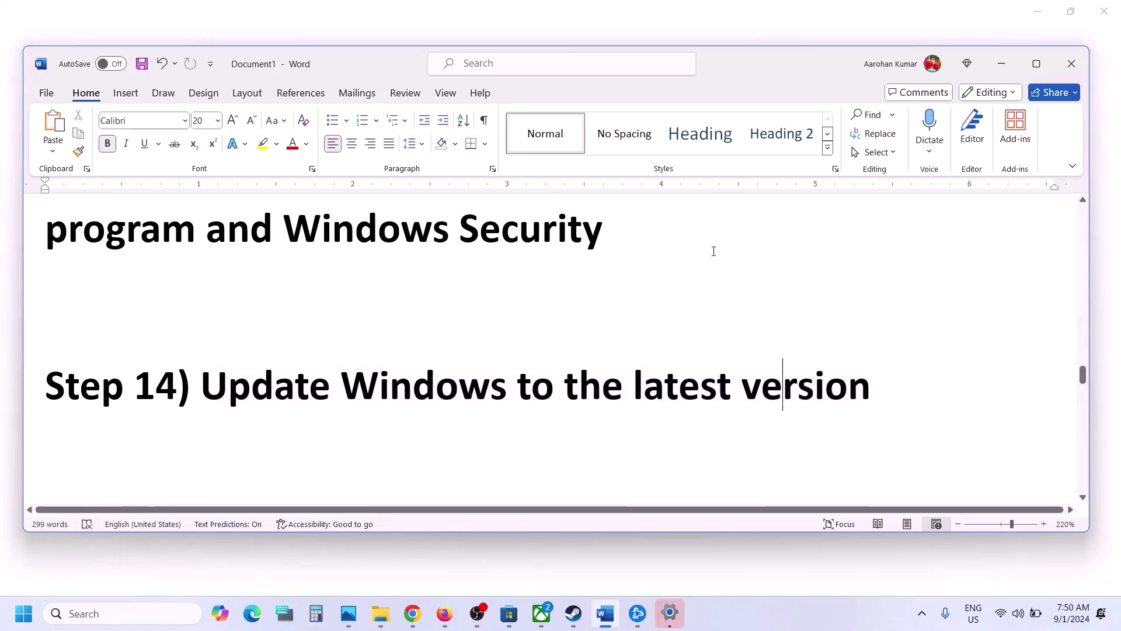
Check for updates on the Windows Update page of Settings and show the computer's restart and shutdown options
{"action": "left_click", "coordinate": [340, 12]}
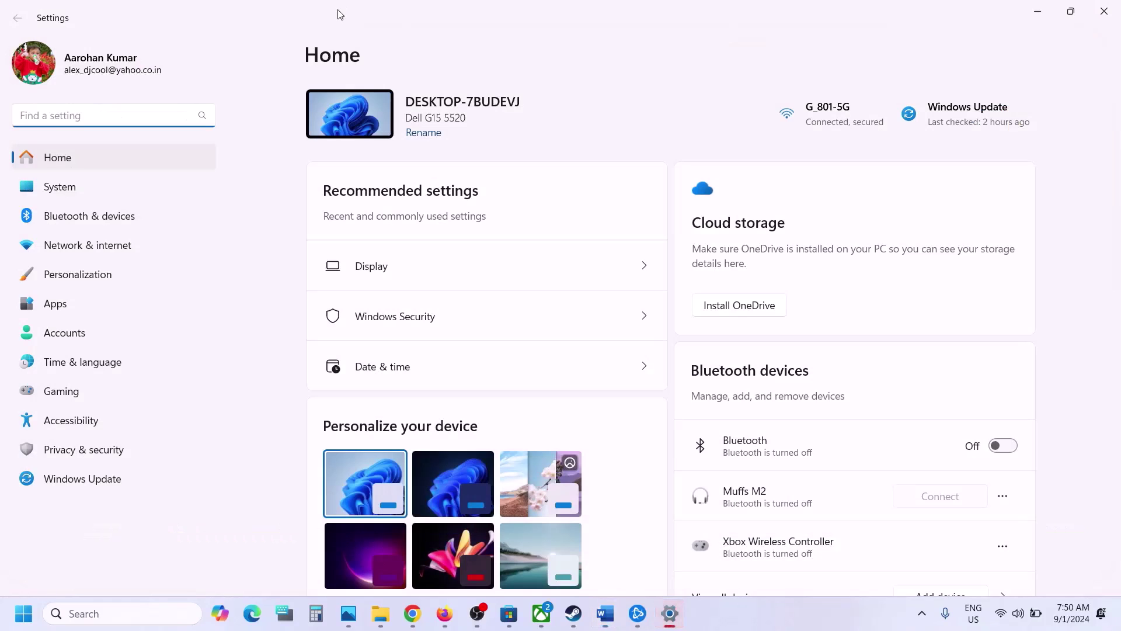
{"action": "left_click", "coordinate": [116, 479]}
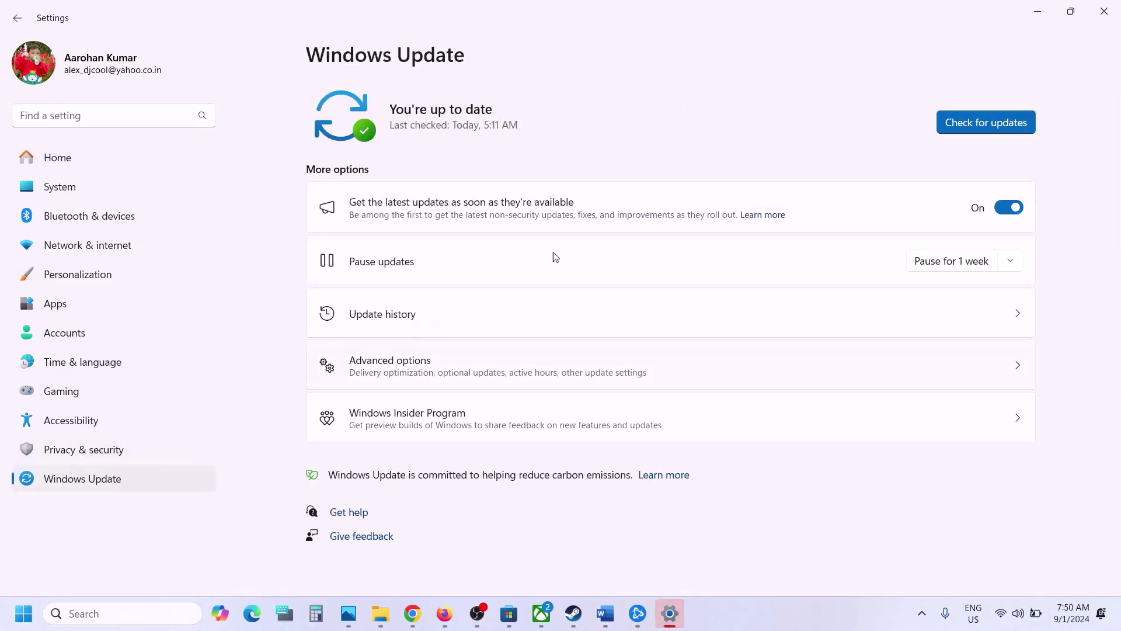
{"action": "left_click", "coordinate": [968, 125]}
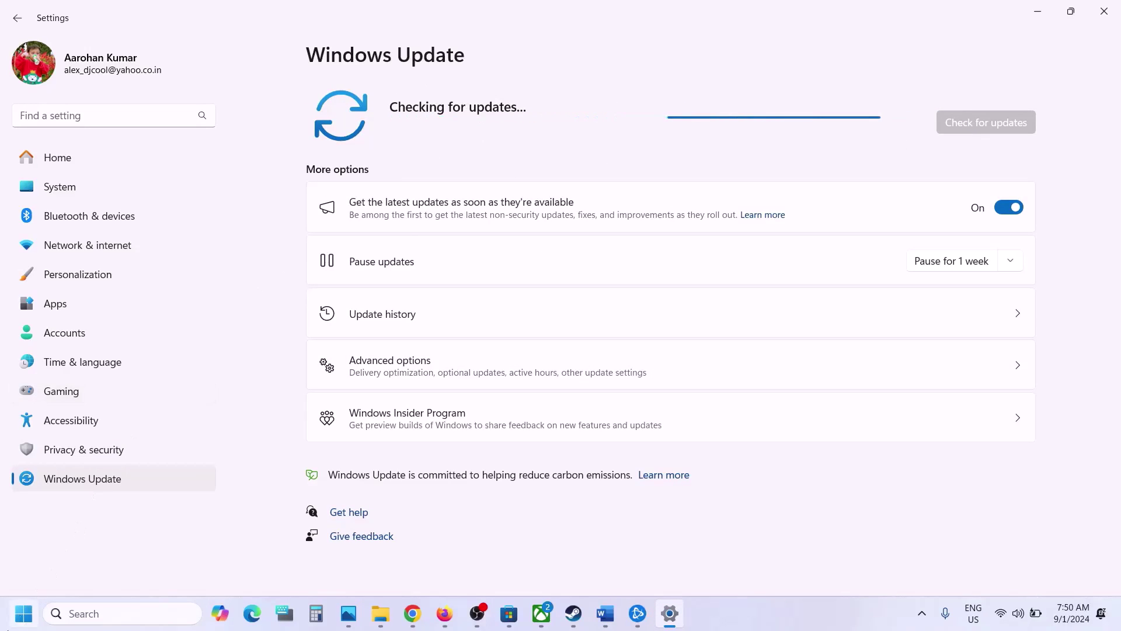
{"action": "left_click", "coordinate": [23, 613]}
{"action": "left_click", "coordinate": [428, 564]}
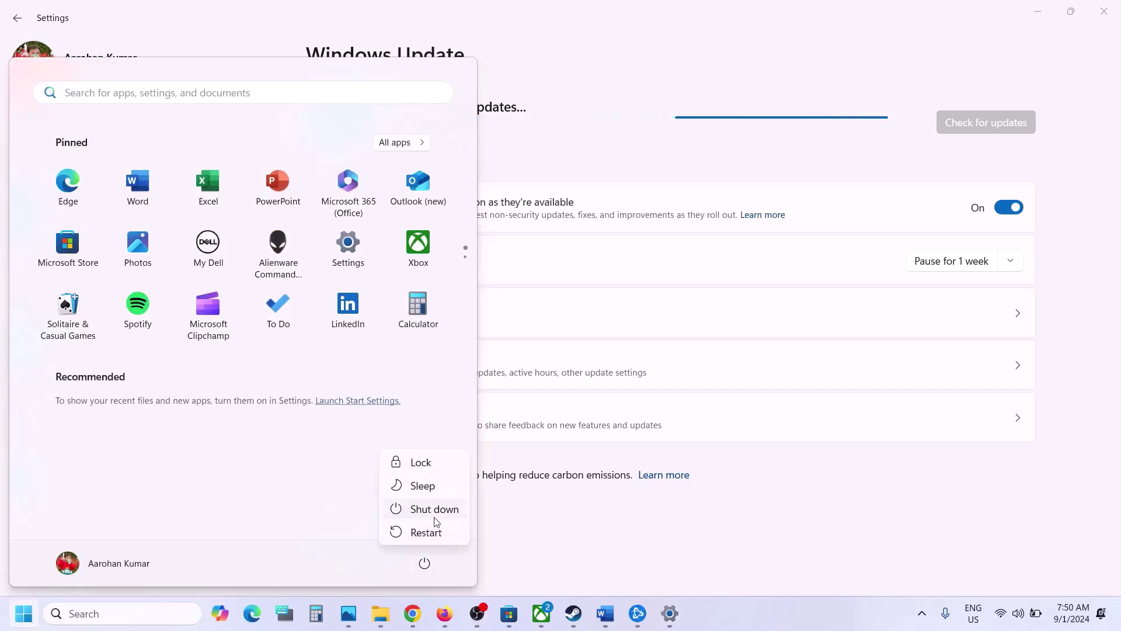
Switch to the Word document and copy the Visual C++ download link under Step 15
{"action": "left_click", "coordinate": [607, 616]}
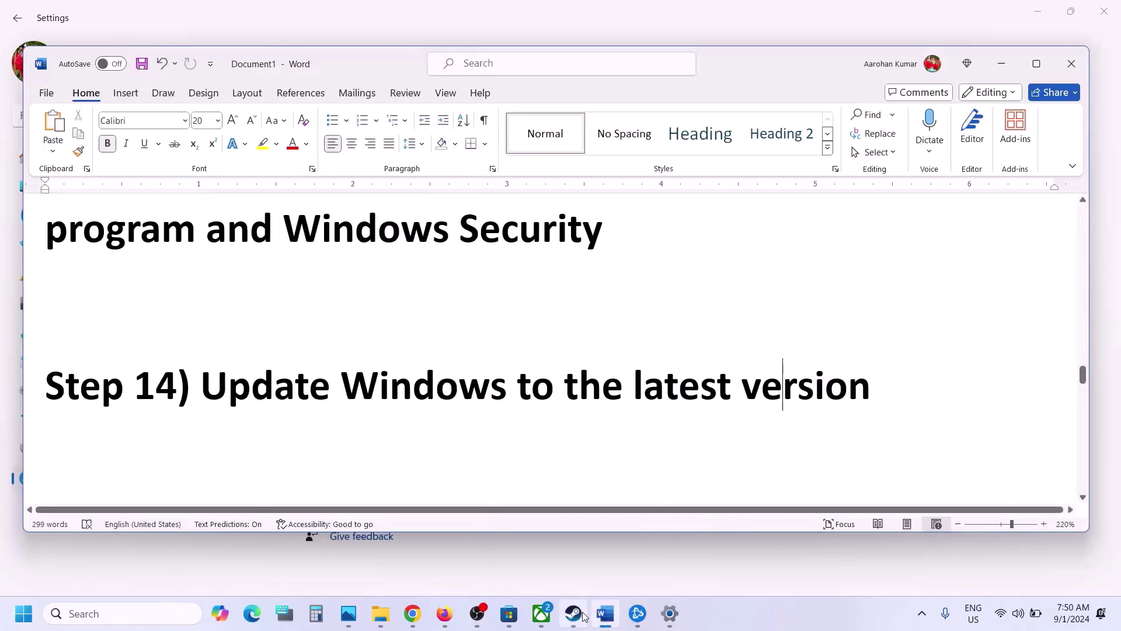
{"action": "mouse_move", "coordinate": [619, 614]}
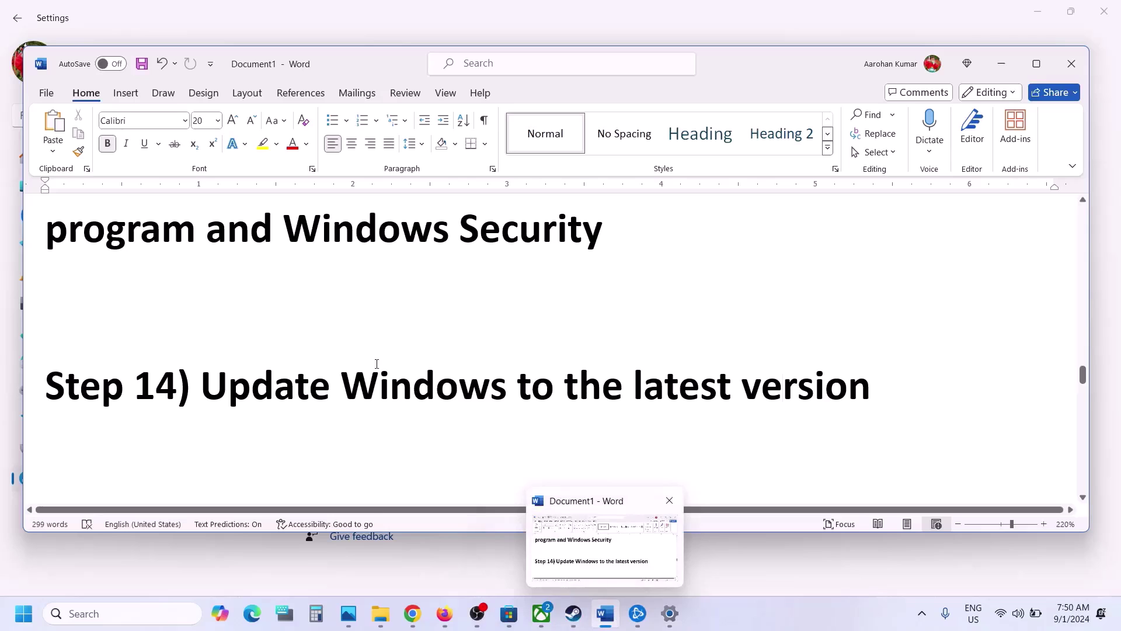
{"action": "scroll", "coordinate": [377, 364], "scroll_direction": "down", "scroll_amount": 5}
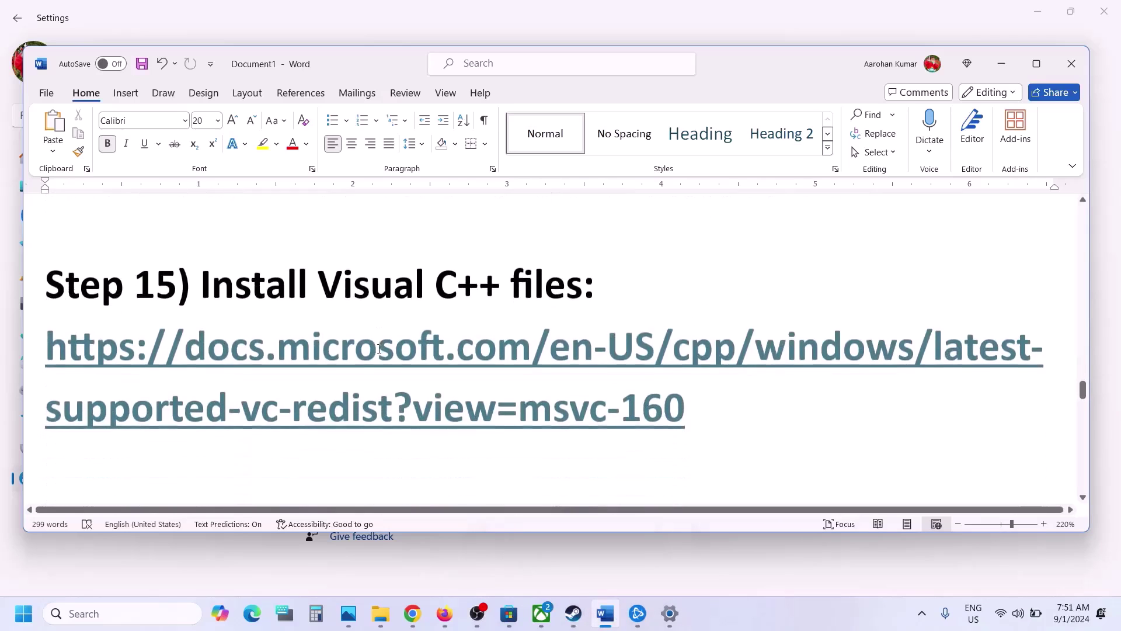
{"action": "left_click_drag", "start_coordinate": [690, 409], "coordinate": [3, 357]}
{"action": "key", "text": "ctrl+c"}
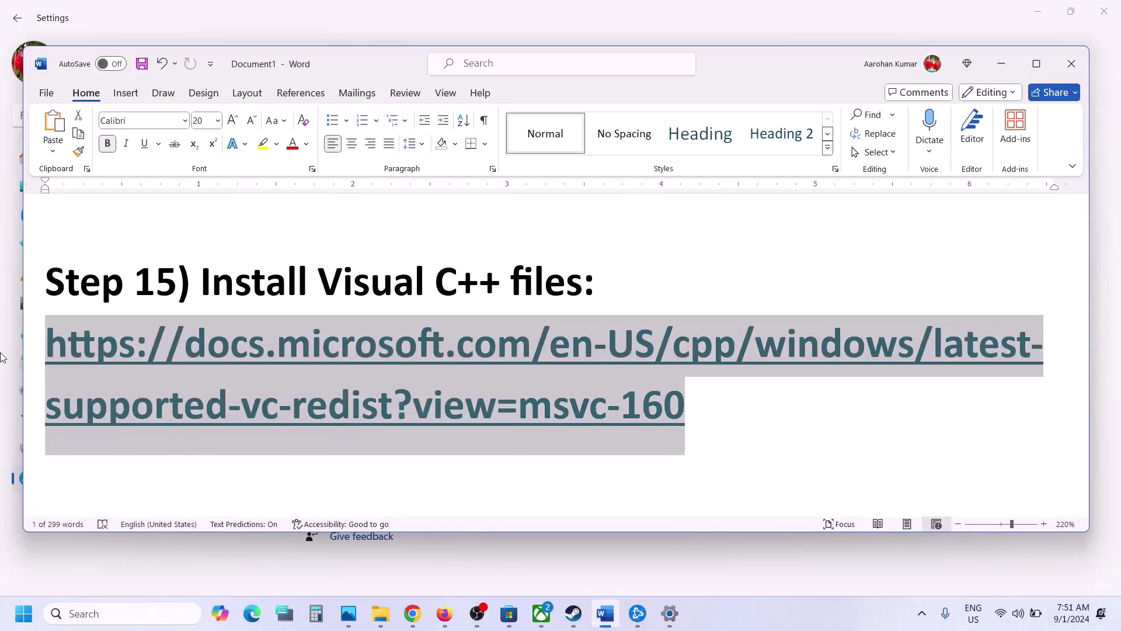
Open the copied link in a new Chrome tab and find the table of latest Visual C++ Redistributable downloads
{"action": "left_click", "coordinate": [412, 613]}
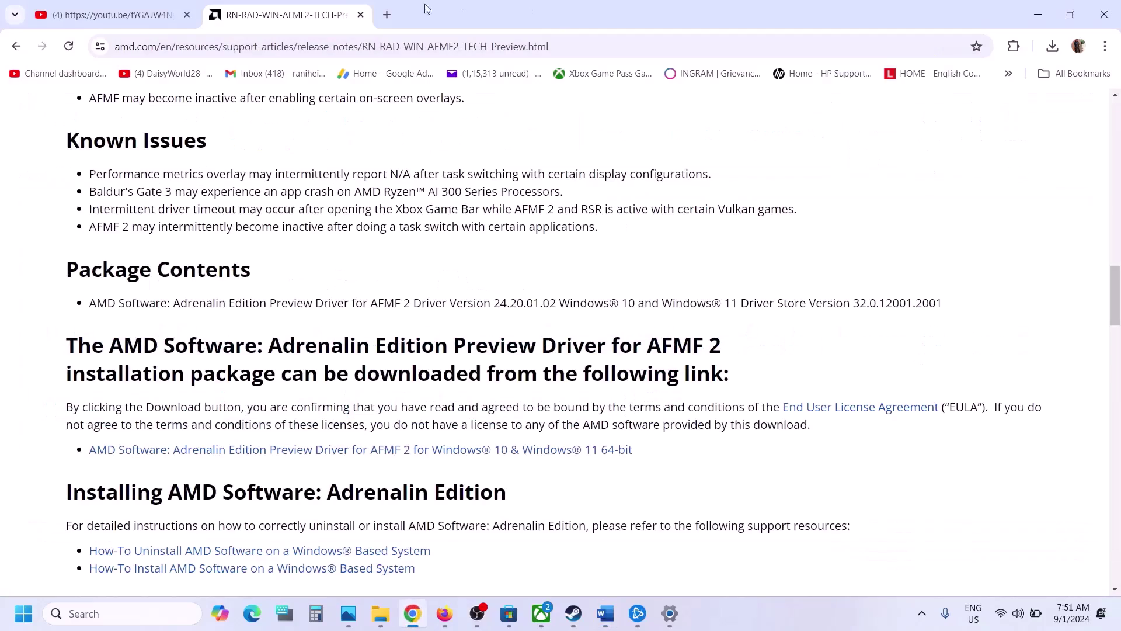
{"action": "left_click", "coordinate": [387, 16]}
{"action": "key", "text": "ctrl+v"}
{"action": "key", "text": "Return"}
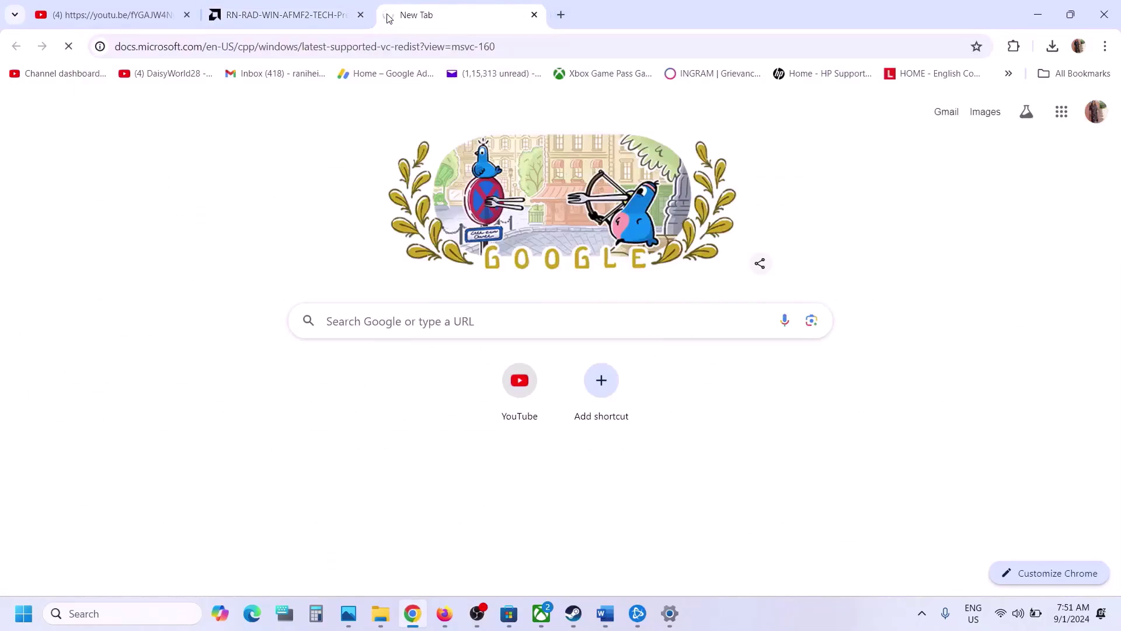
{"action": "scroll", "coordinate": [458, 266], "scroll_direction": "down", "scroll_amount": 6}
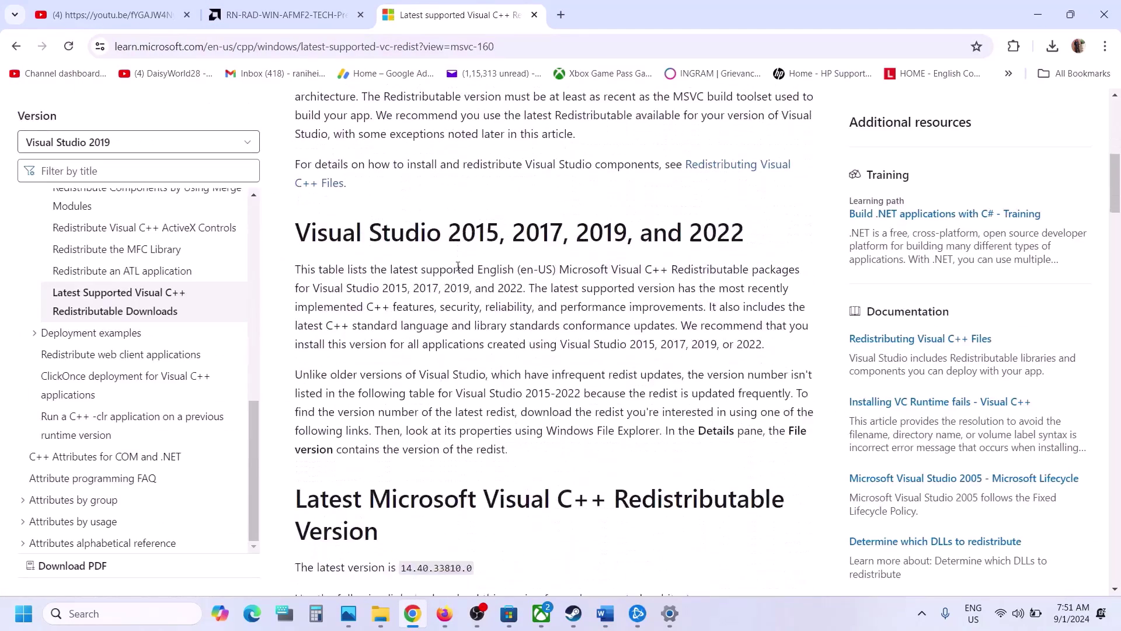
{"action": "scroll", "coordinate": [458, 266], "scroll_direction": "down", "scroll_amount": 7}
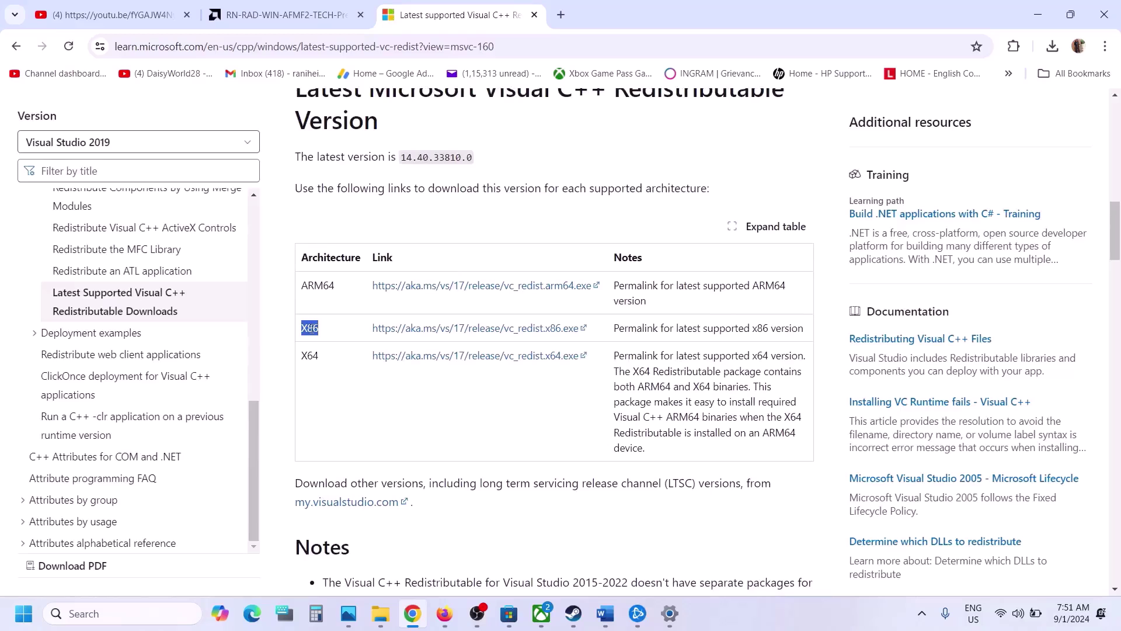
Download the X86 Visual C++ Redistributable, run its installer and start the repair
{"action": "left_click_drag", "start_coordinate": [308, 348], "coordinate": [307, 336]}
{"action": "double_click", "coordinate": [307, 333]}
{"action": "left_click", "coordinate": [493, 333]}
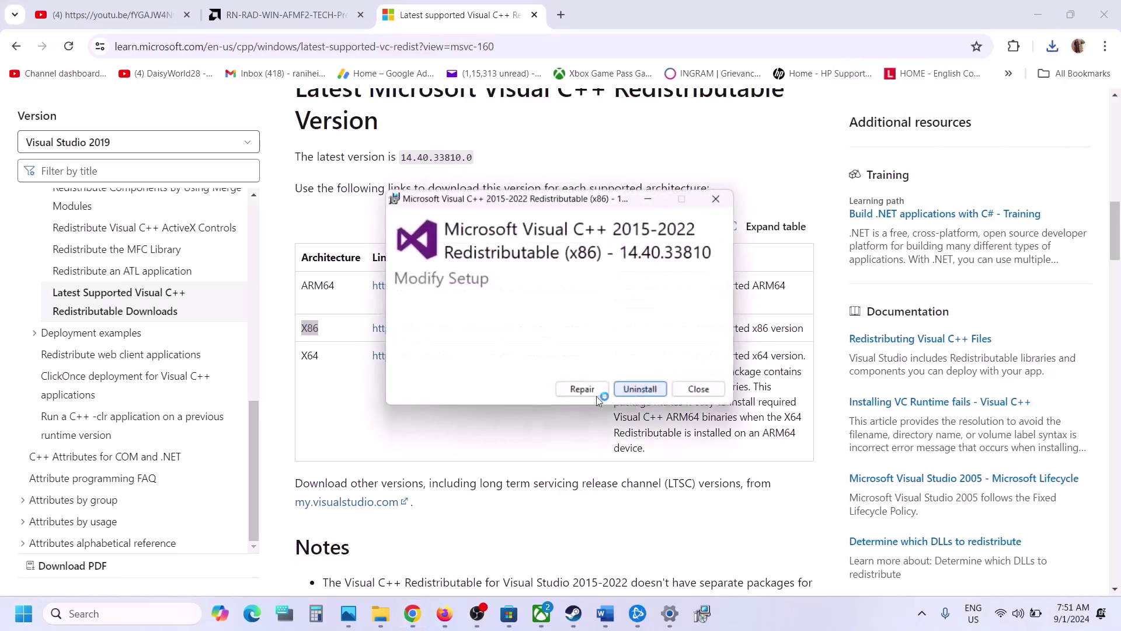
{"action": "left_click", "coordinate": [595, 396]}
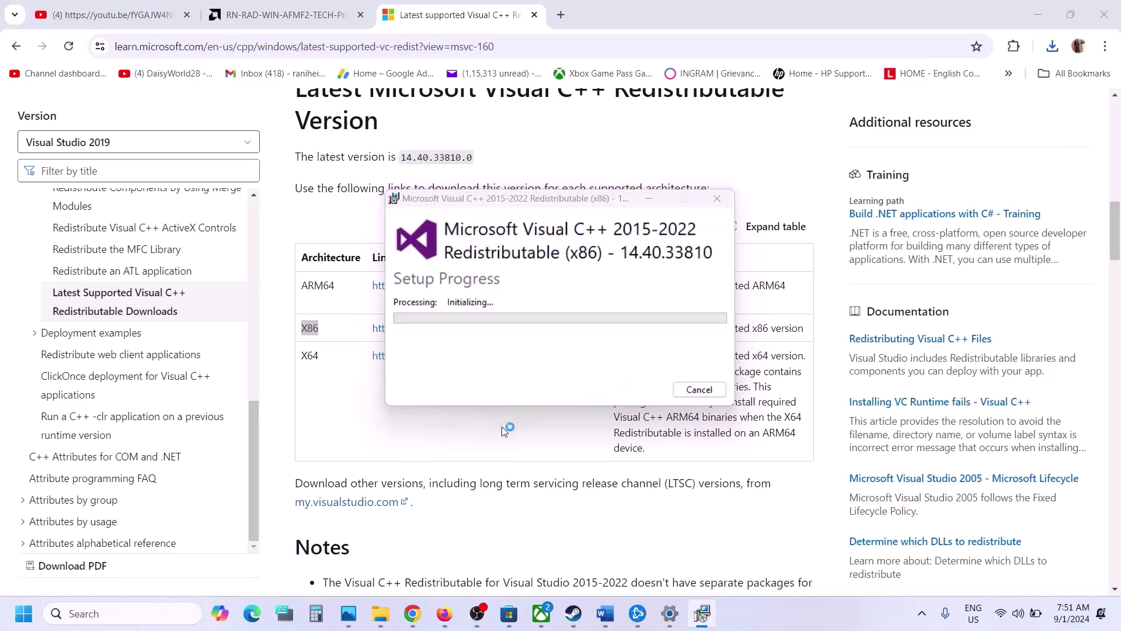
Download the X64 Visual C++ Redistributable, run its installer and start the repair
{"action": "double_click", "coordinate": [311, 354]}
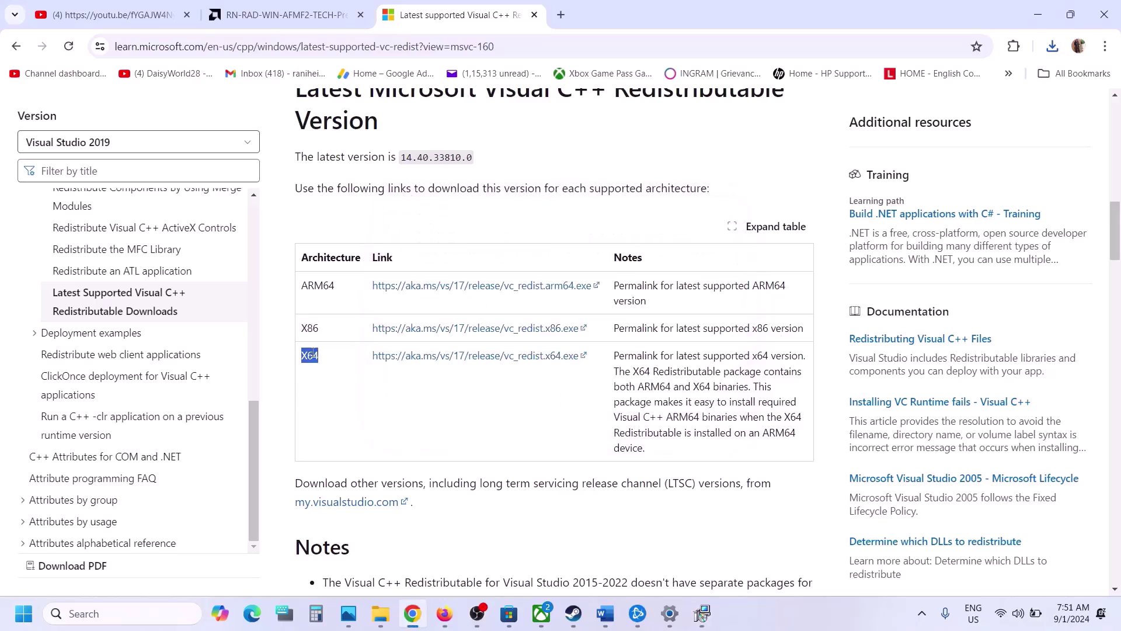
{"action": "left_click", "coordinate": [464, 358]}
{"action": "left_click", "coordinate": [1051, 40]}
{"action": "left_click", "coordinate": [929, 117]}
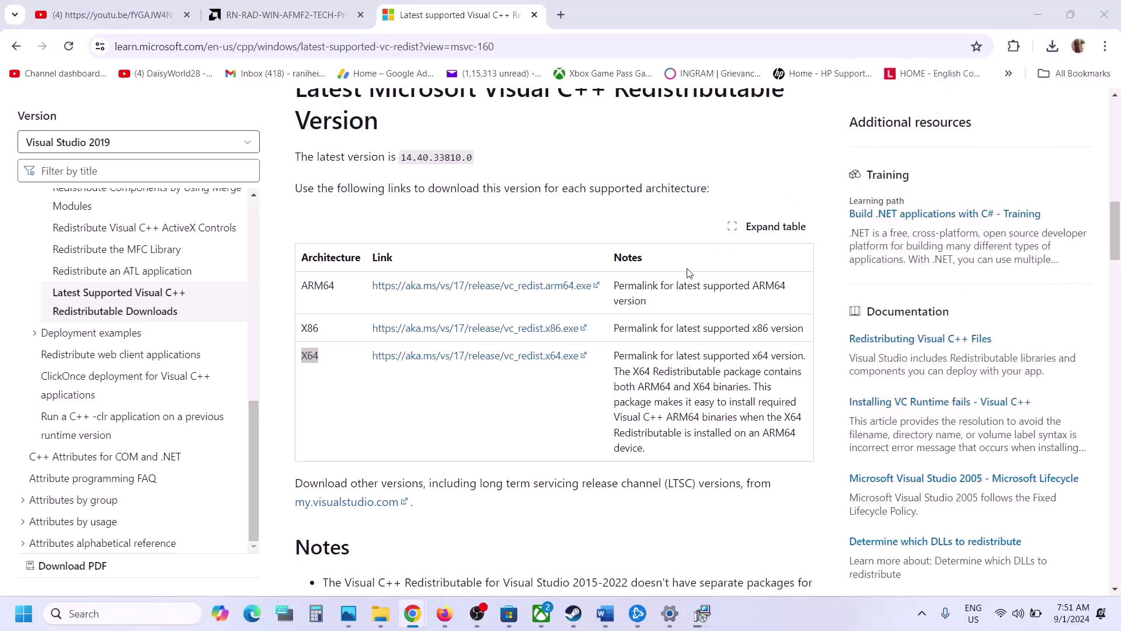
{"action": "left_click", "coordinate": [583, 390]}
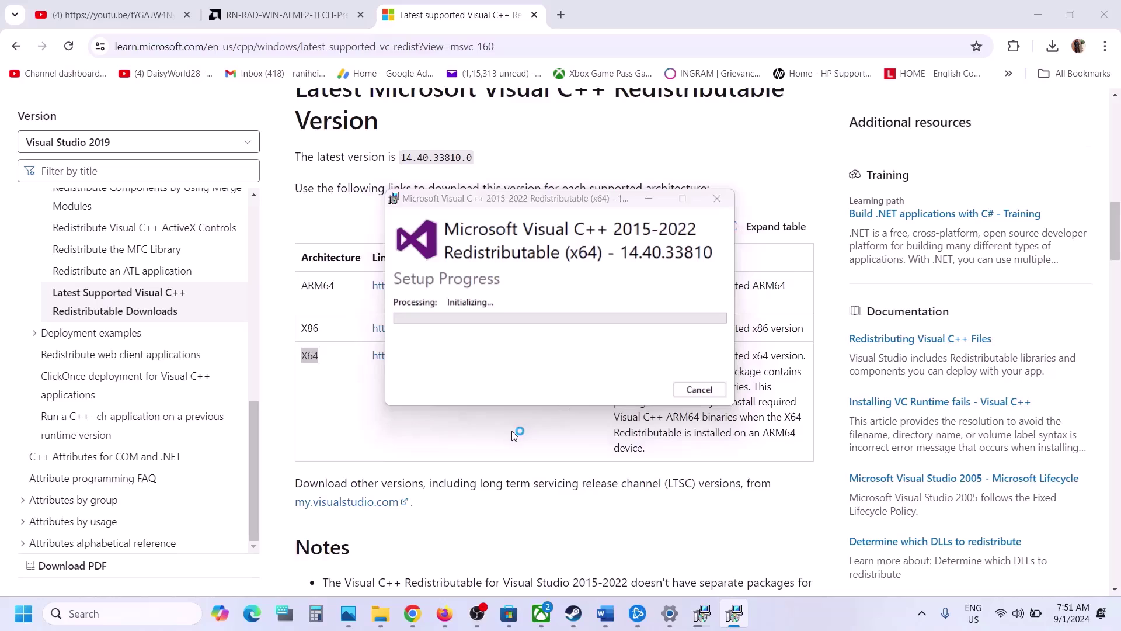
Move the x86 Visual C++ installer window clear of the x64 one and view the Windows power options
{"action": "left_click", "coordinate": [733, 613]}
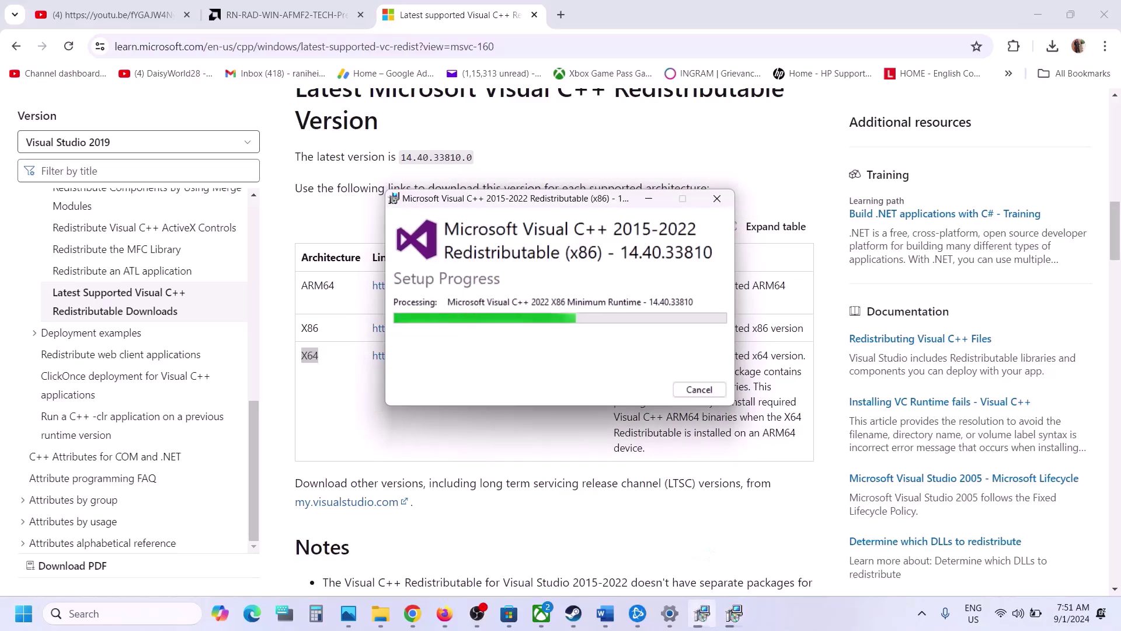
{"action": "left_click_drag", "start_coordinate": [602, 210], "coordinate": [300, 269]}
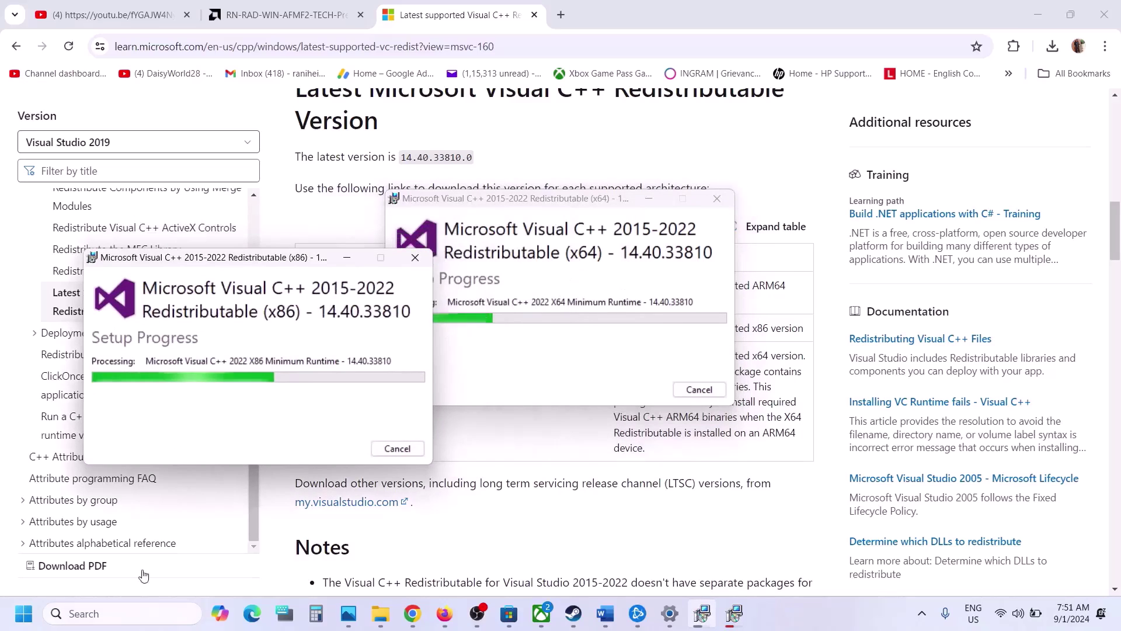
{"action": "left_click", "coordinate": [22, 621]}
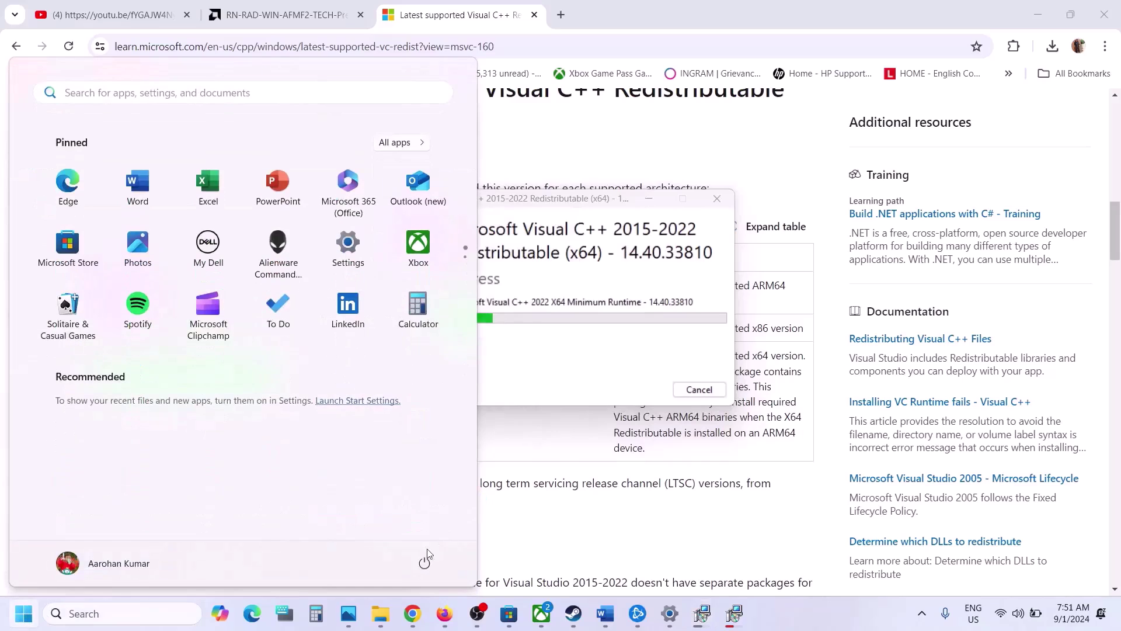
{"action": "left_click", "coordinate": [424, 563]}
{"action": "key", "text": "Escape"}
Switch to the Word document, maximize its window and review the Step 16 instructions on disconnecting multiple monitors and extra devices
{"action": "left_click", "coordinate": [573, 613]}
{"action": "left_click", "coordinate": [605, 613]}
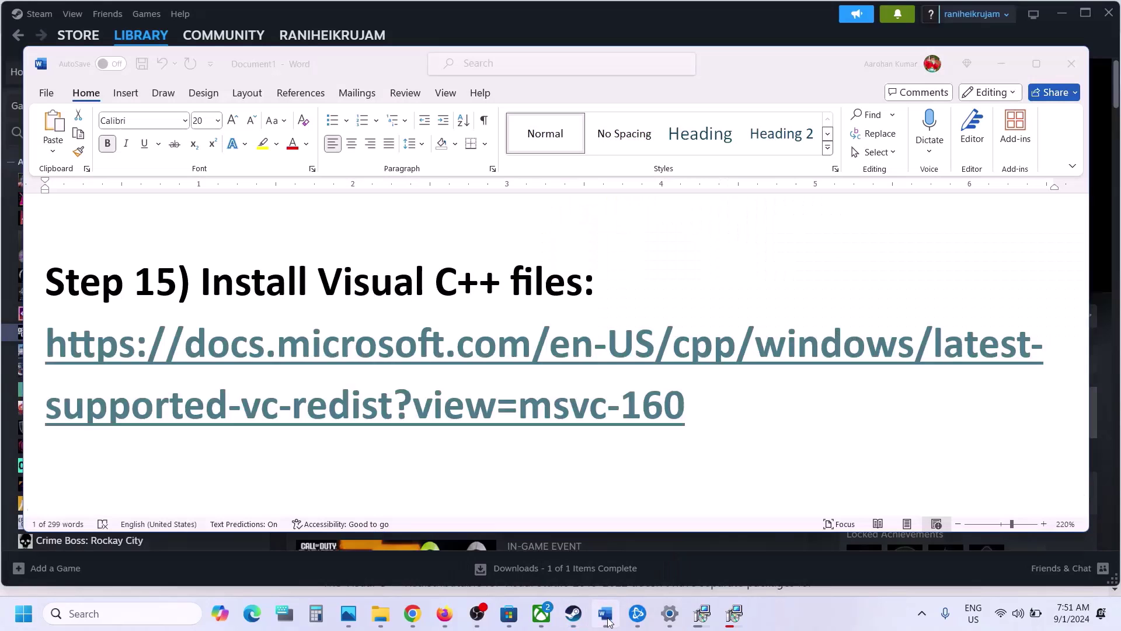
{"action": "triple_click", "coordinate": [440, 396]}
{"action": "scroll", "coordinate": [440, 396], "scroll_direction": "down", "scroll_amount": 3}
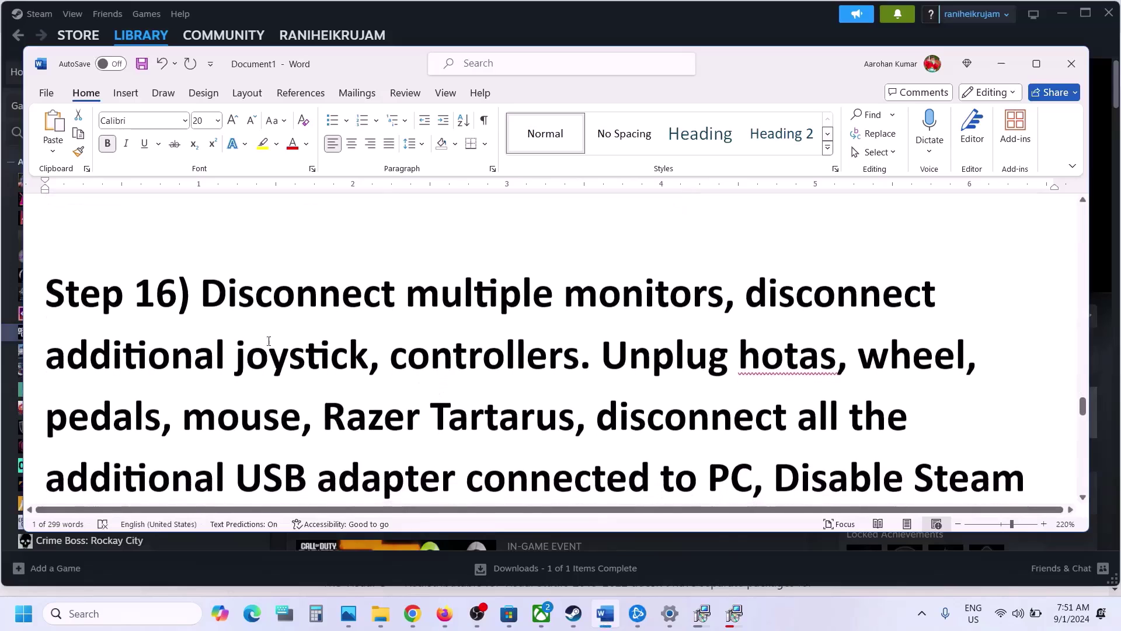
{"action": "left_click_drag", "start_coordinate": [283, 294], "coordinate": [642, 318]}
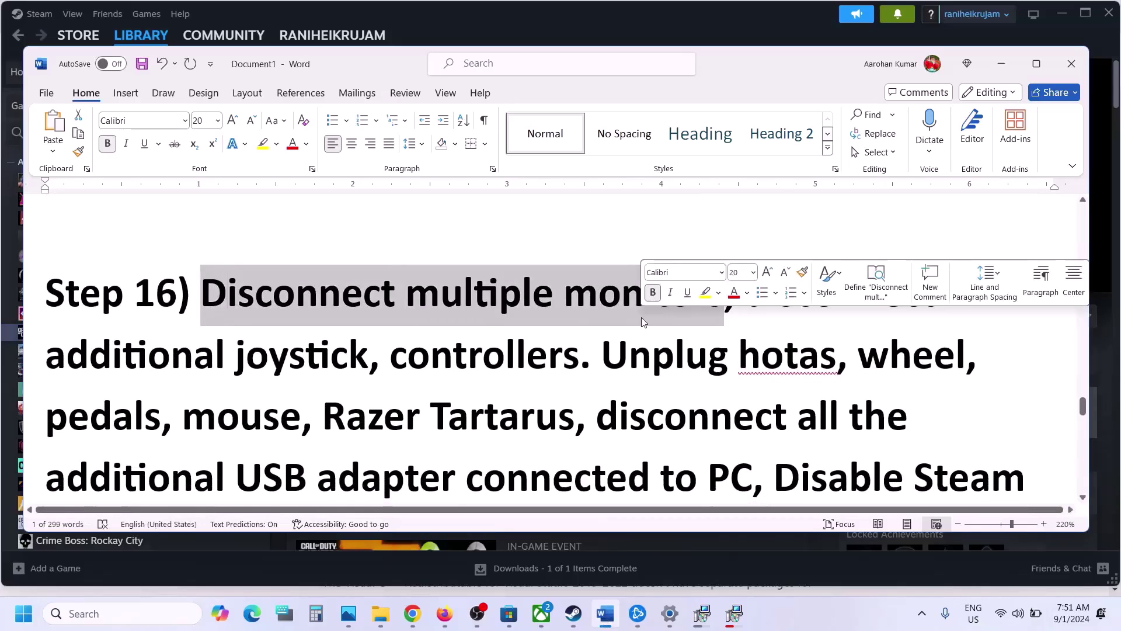
{"action": "left_click", "coordinate": [761, 356]}
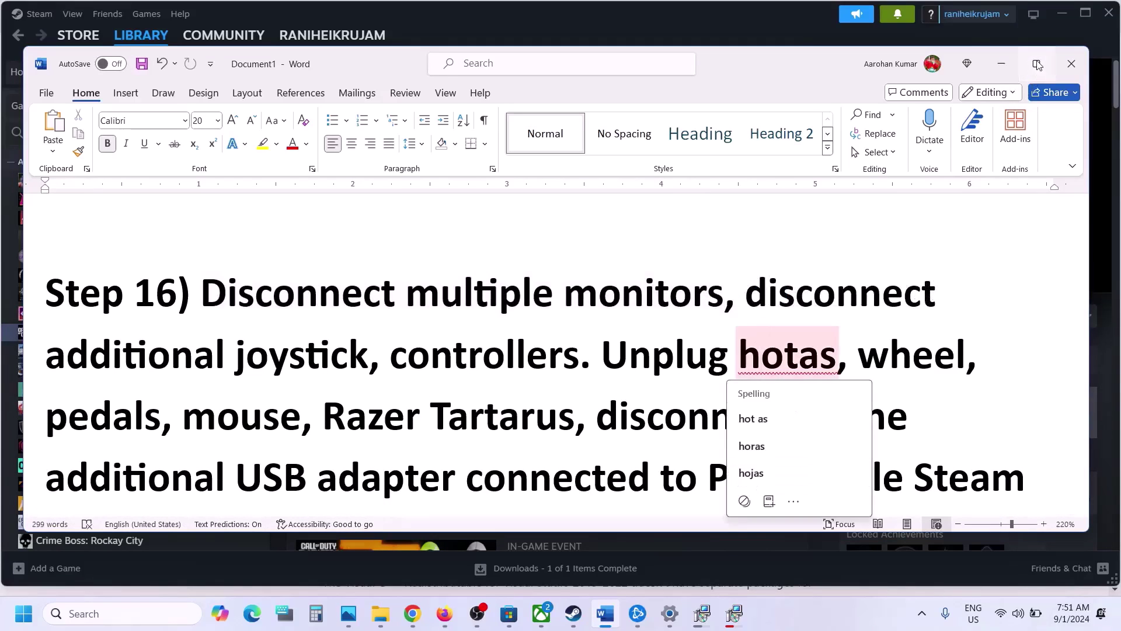
{"action": "left_click", "coordinate": [1036, 63]}
{"action": "left_click_drag", "start_coordinate": [711, 247], "coordinate": [532, 448]}
{"action": "left_click", "coordinate": [532, 448]}
{"action": "scroll", "coordinate": [571, 359], "scroll_direction": "down", "scroll_amount": 2}
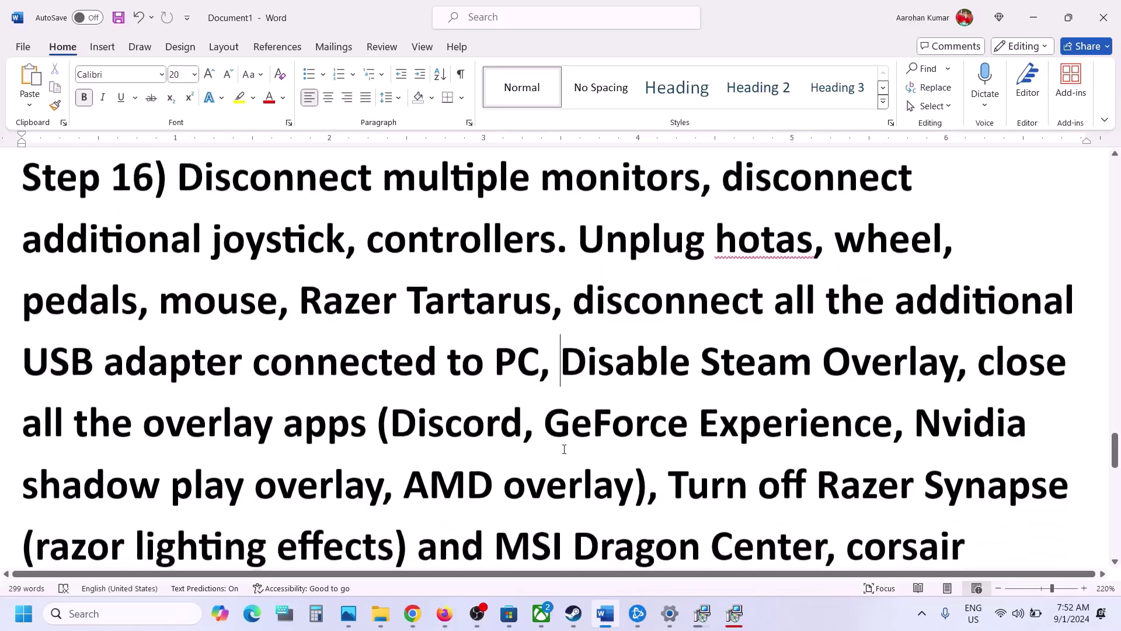
Highlight "Disable Steam Overlay", switch to Steam and check the in-game overlay setting in Call of Duty's properties
{"action": "left_click_drag", "start_coordinate": [571, 359], "coordinate": [957, 355]}
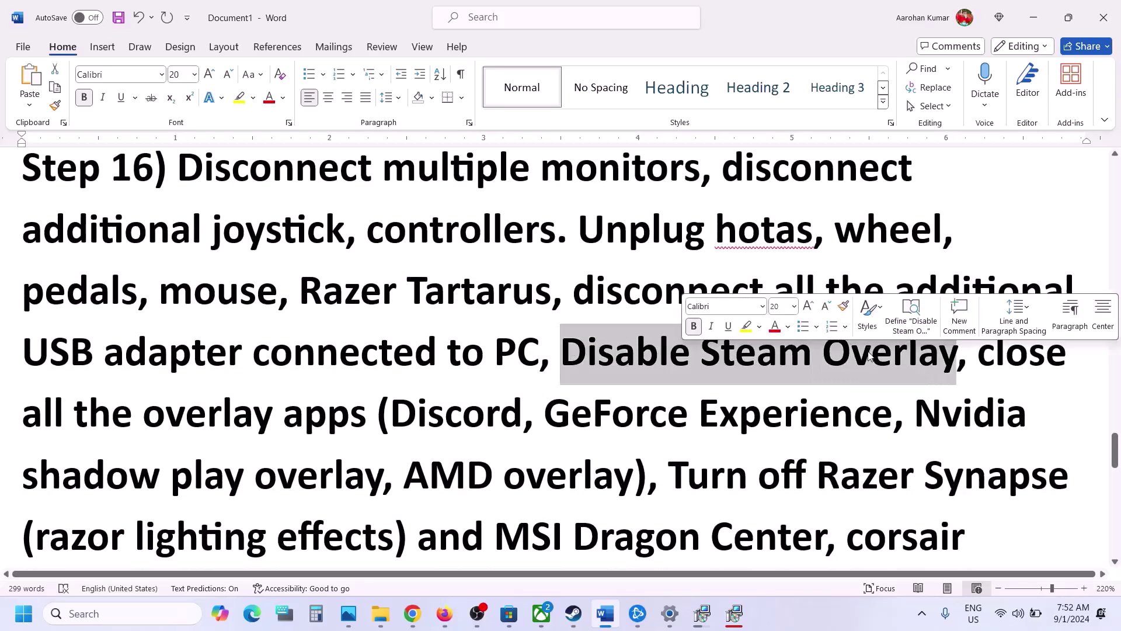
{"action": "left_click", "coordinate": [580, 622]}
{"action": "right_click", "coordinate": [150, 333]}
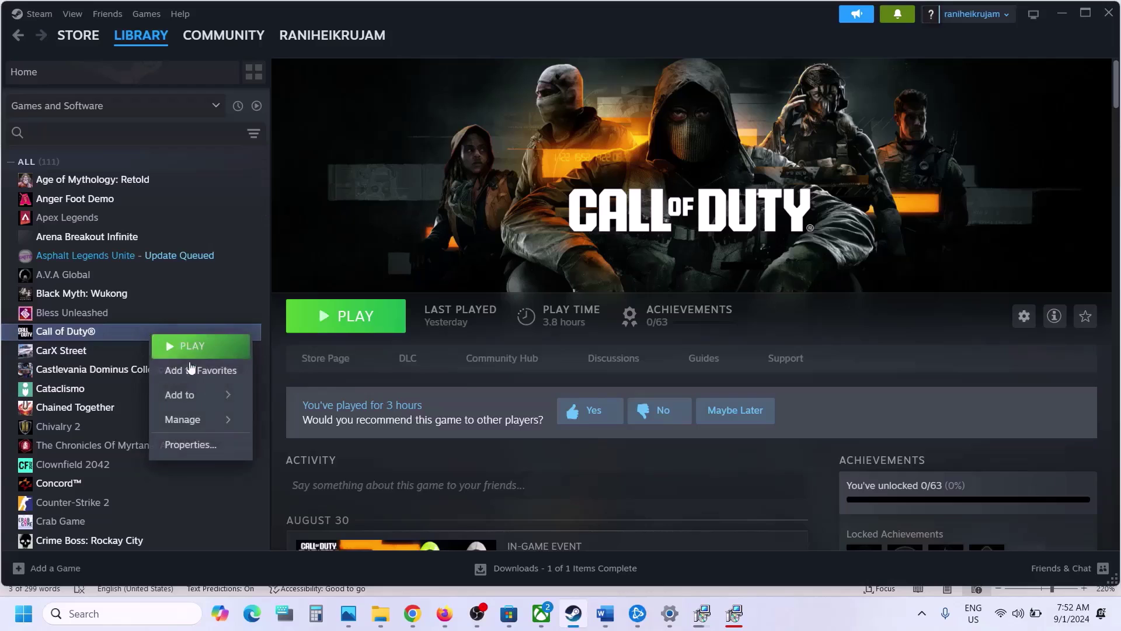
{"action": "left_click", "coordinate": [195, 446]}
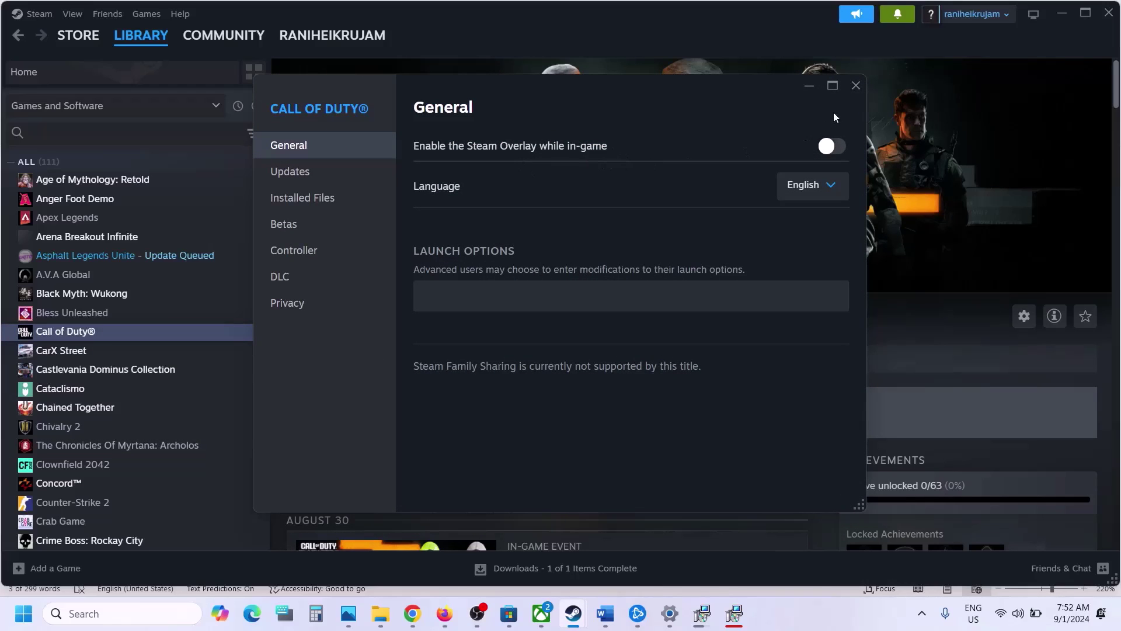
{"action": "left_click", "coordinate": [856, 86]}
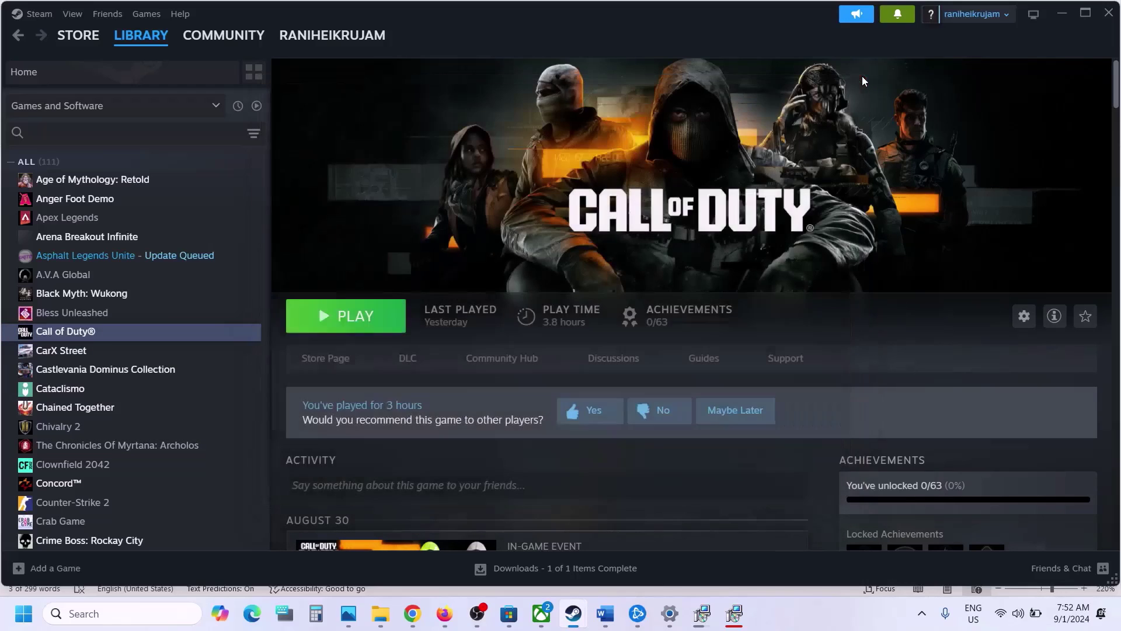
Return to the Word document and highlight the rest of Step 16, from closing overlay apps to removing the undervolt
{"action": "left_click", "coordinate": [605, 612]}
{"action": "scroll", "coordinate": [496, 464], "scroll_direction": "down", "scroll_amount": 1}
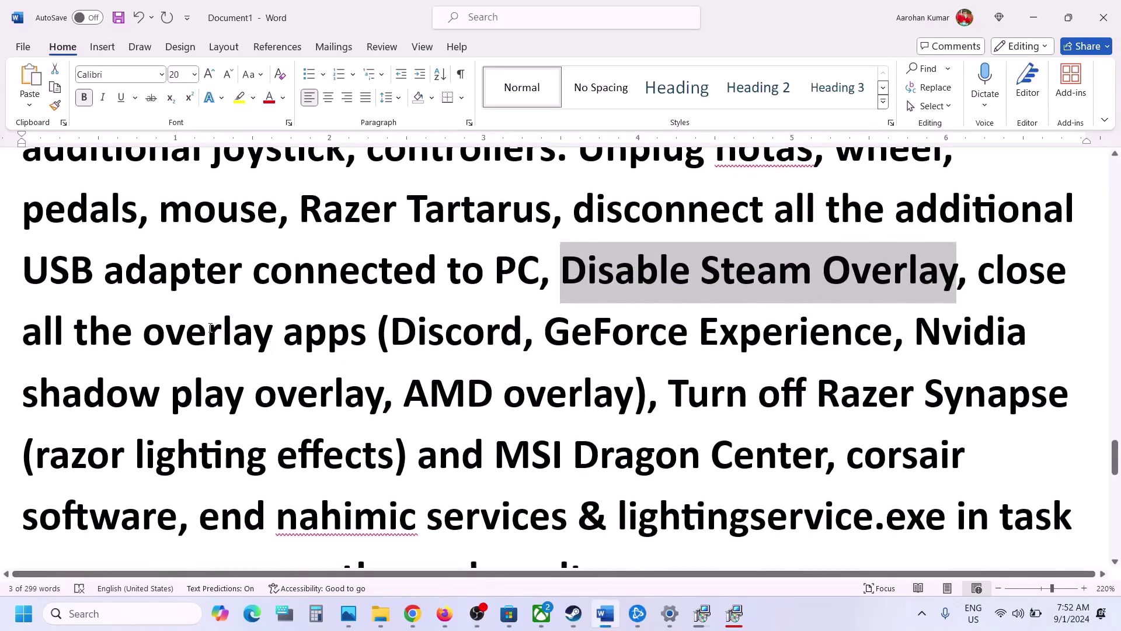
{"action": "left_click_drag", "start_coordinate": [143, 331], "coordinate": [388, 395]}
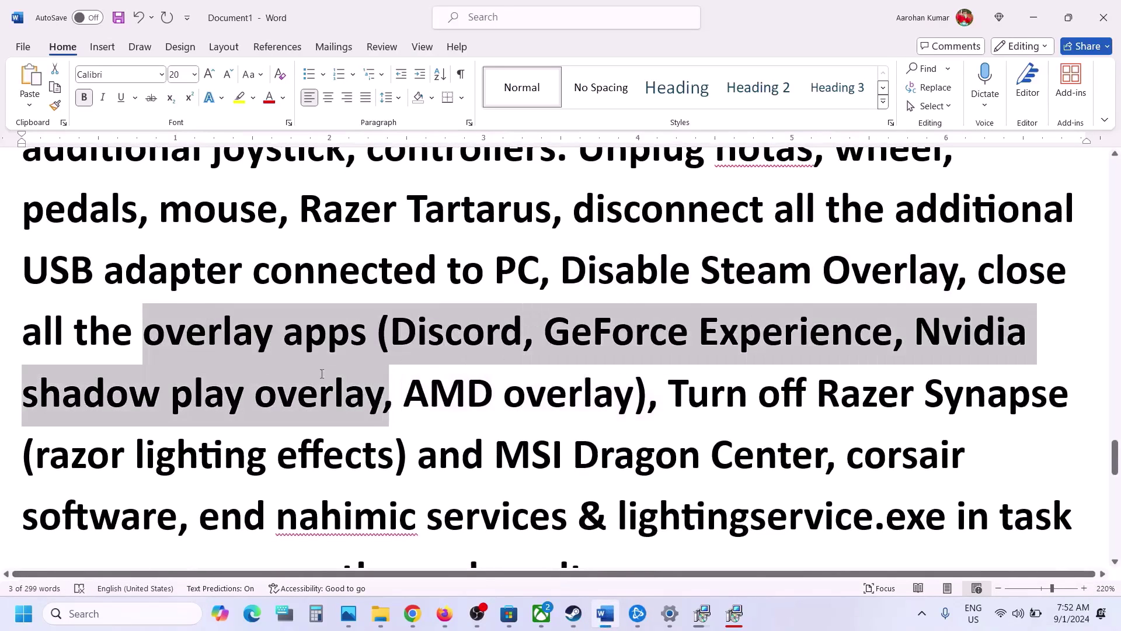
{"action": "left_click", "coordinate": [207, 331]}
{"action": "left_click_drag", "start_coordinate": [110, 332], "coordinate": [374, 334]}
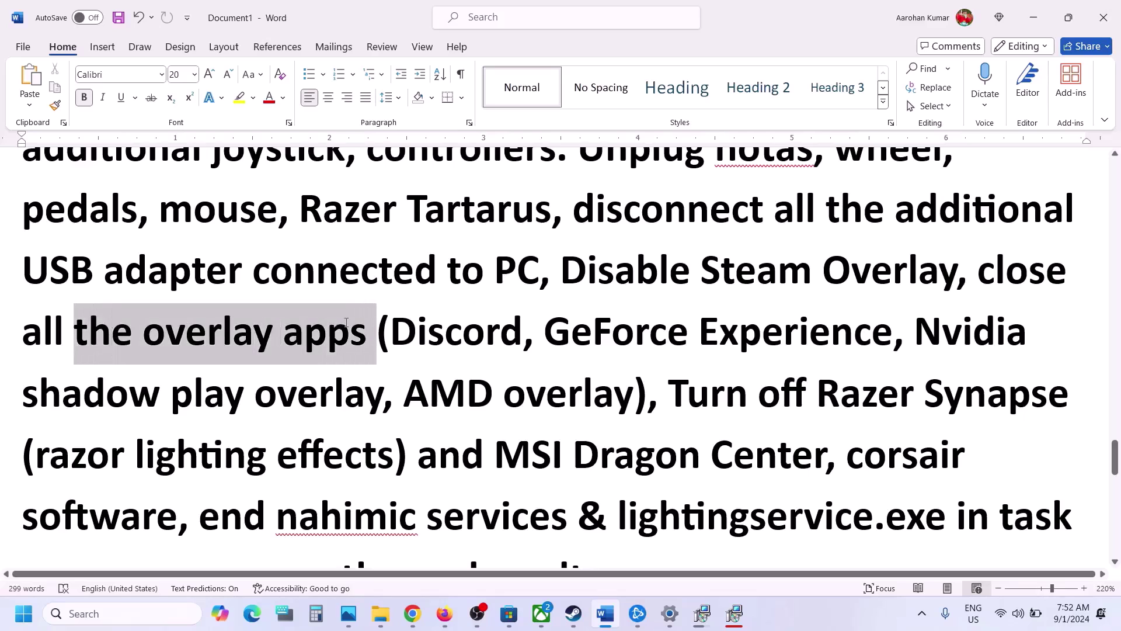
{"action": "scroll", "coordinate": [558, 366], "scroll_direction": "down", "scroll_amount": 2}
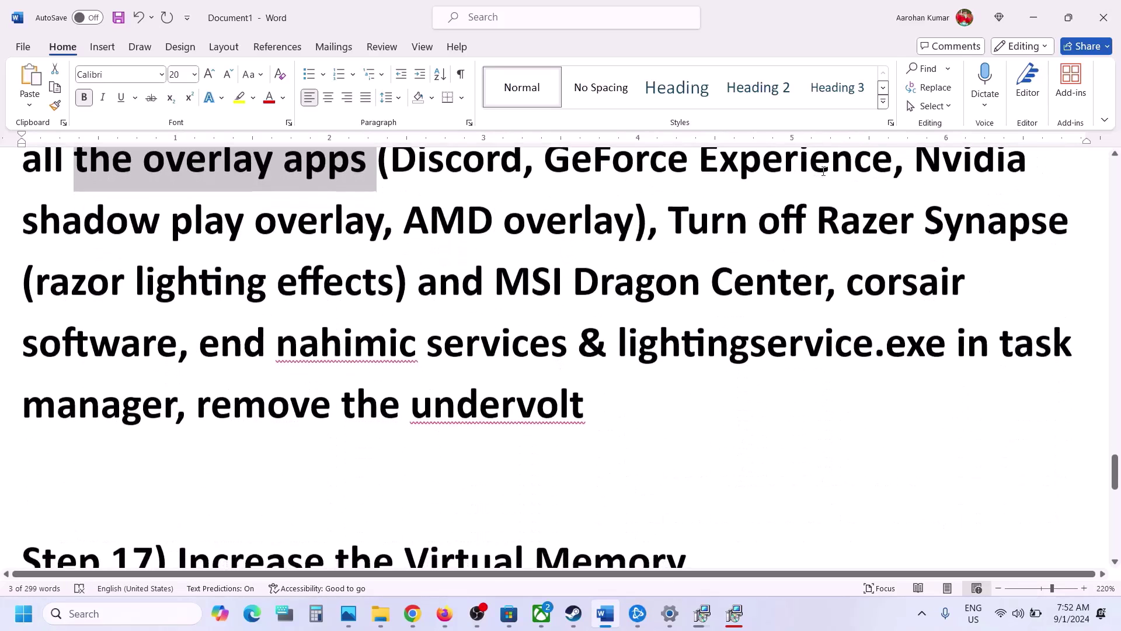
{"action": "scroll", "coordinate": [682, 271], "scroll_direction": "up", "scroll_amount": 1}
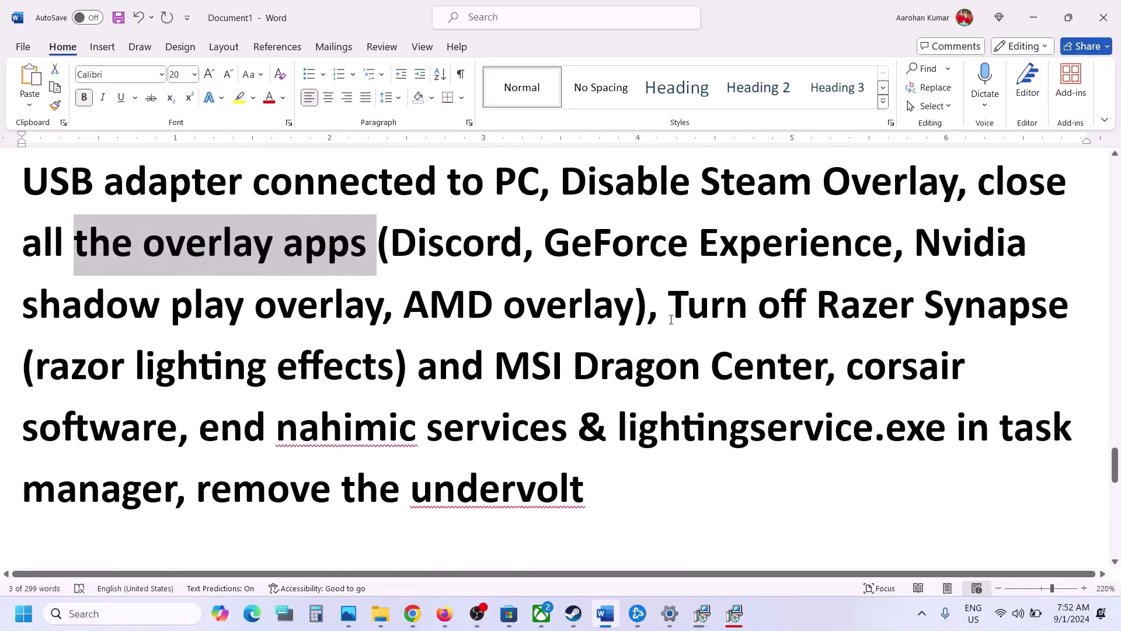
{"action": "left_click_drag", "start_coordinate": [671, 319], "coordinate": [580, 473]}
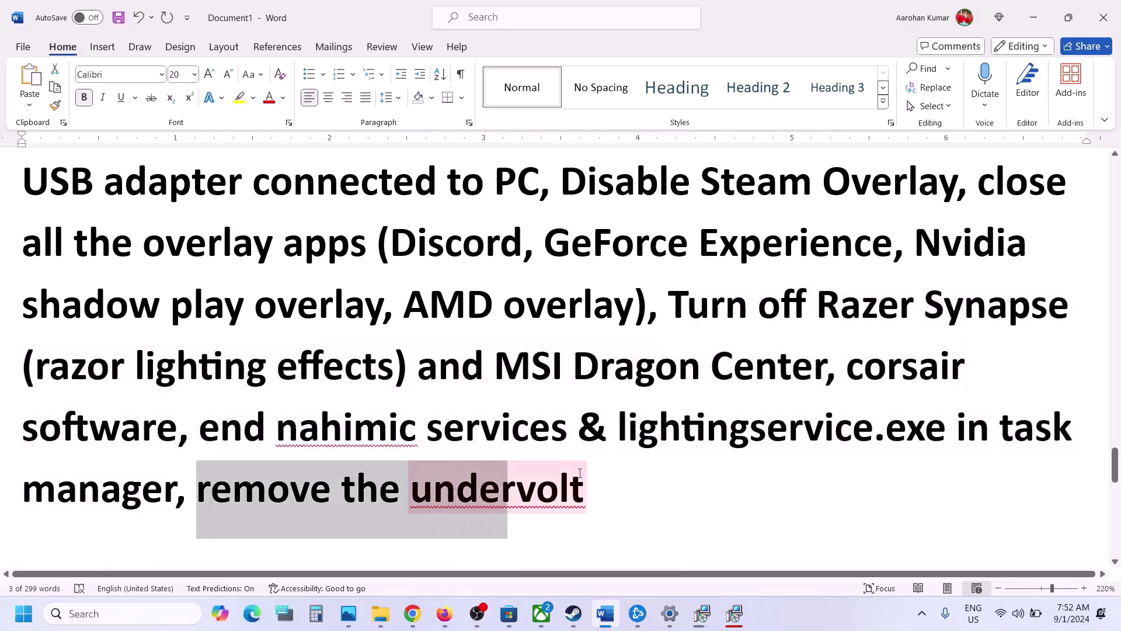
{"action": "left_click", "coordinate": [367, 376]}
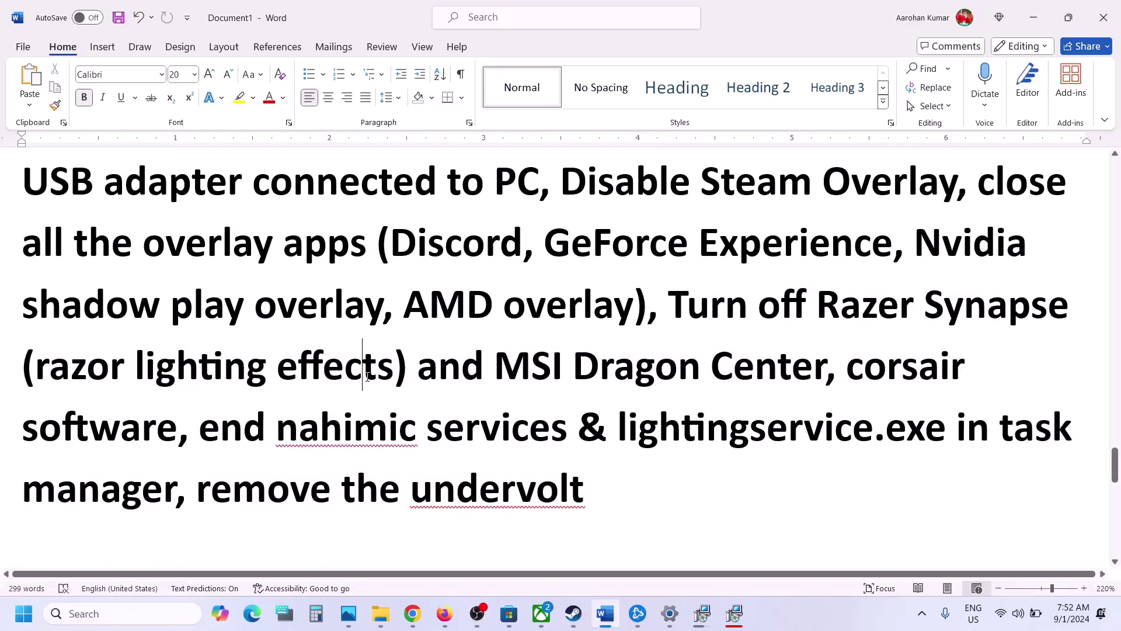
Highlight the Step 17 heading about increasing virtual memory and the "View Advanced system settings" line
{"action": "scroll", "coordinate": [367, 377], "scroll_direction": "down", "scroll_amount": 3}
{"action": "left_click_drag", "start_coordinate": [213, 440], "coordinate": [688, 445]}
{"action": "left_click", "coordinate": [767, 617]}
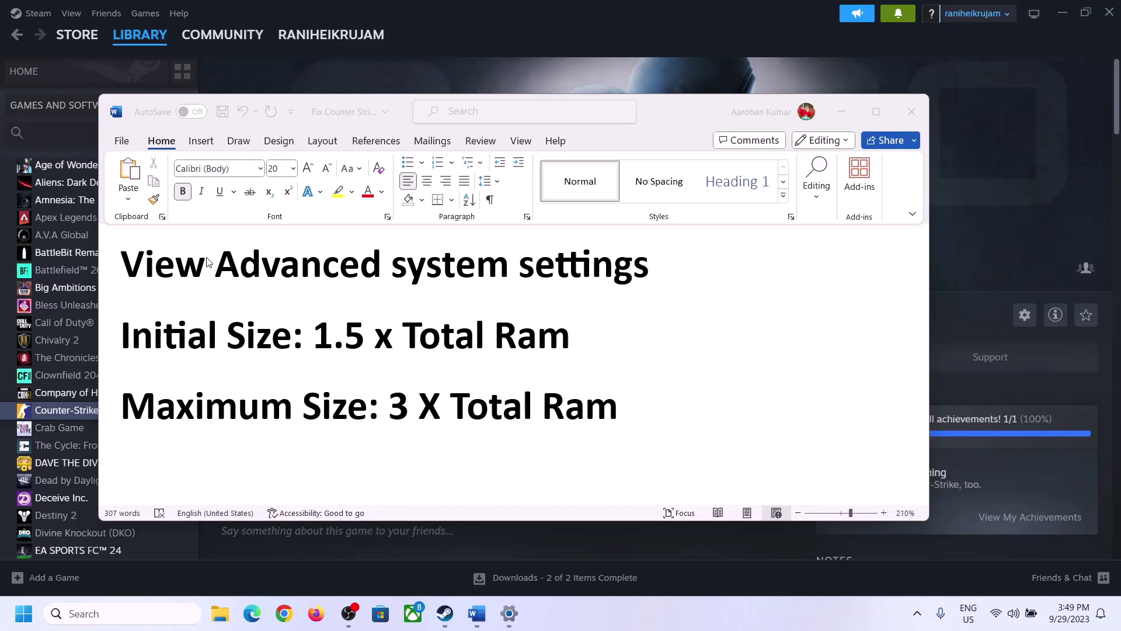
{"action": "left_click", "coordinate": [161, 272]}
{"action": "left_click_drag", "start_coordinate": [131, 269], "coordinate": [603, 294]}
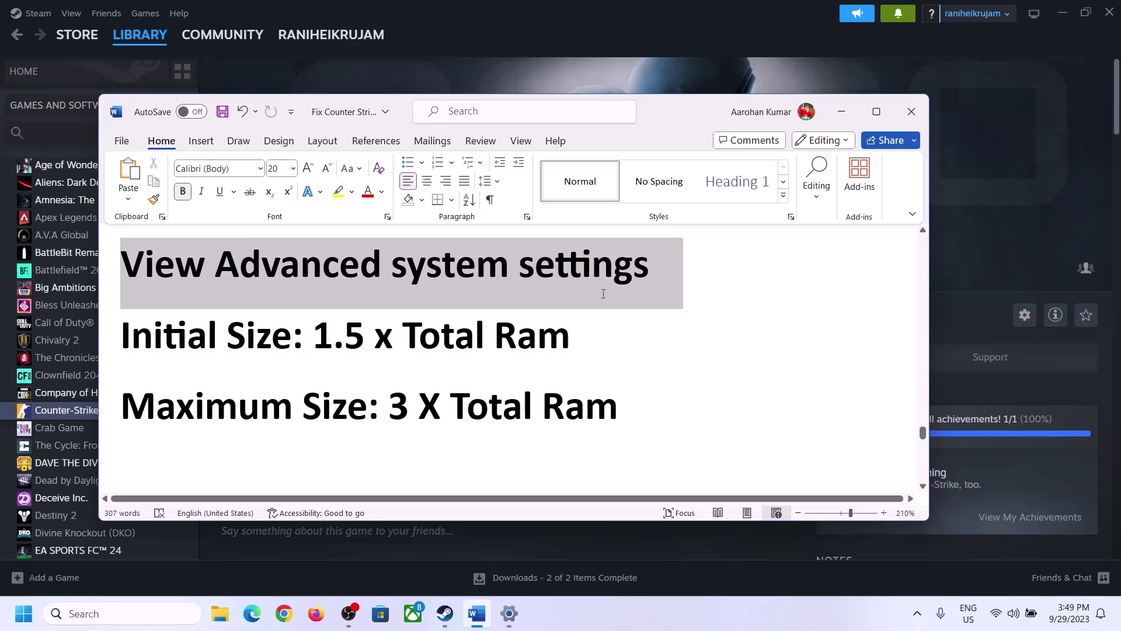
Search Windows for "Advanced system settings", open System Properties and move its window over the document
{"action": "left_click", "coordinate": [135, 612]}
{"action": "type", "text": "Advanced system settings"}
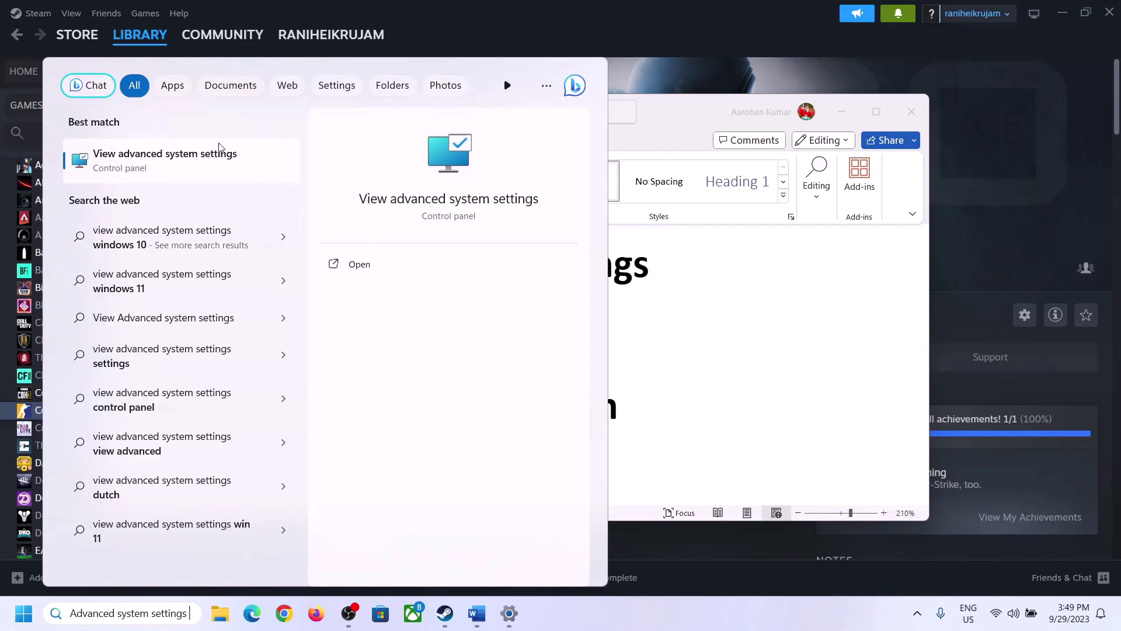
{"action": "left_click", "coordinate": [158, 168]}
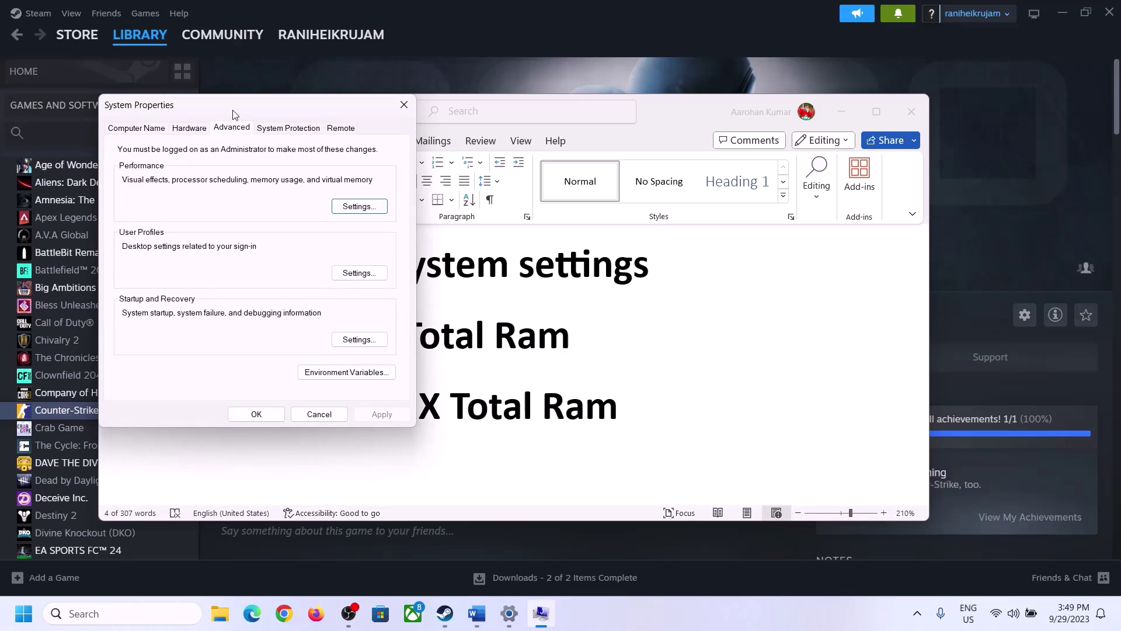
{"action": "left_click_drag", "start_coordinate": [233, 111], "coordinate": [501, 201]}
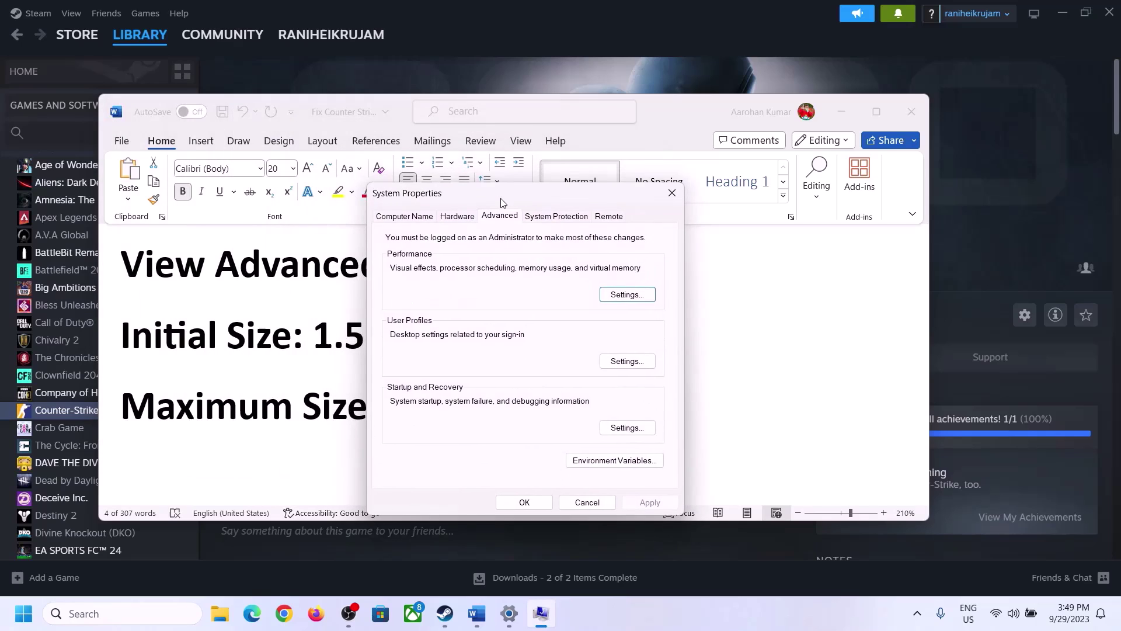
Open the Virtual Memory settings, turn off automatic paging file management and choose Custom size for drive C:
{"action": "left_click", "coordinate": [627, 296]}
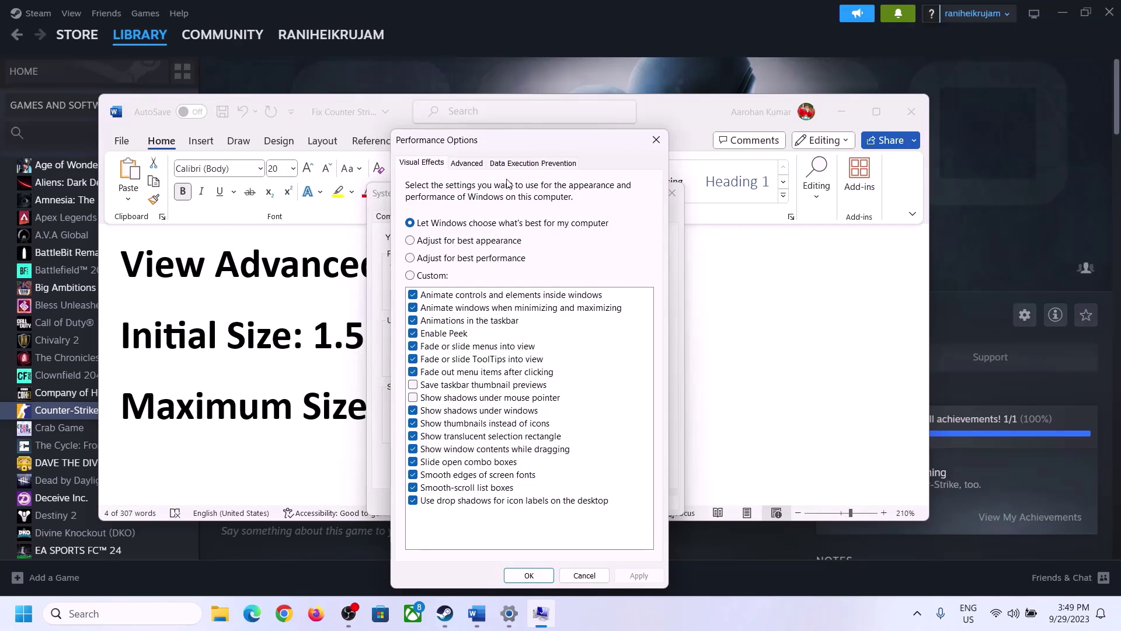
{"action": "left_click", "coordinate": [472, 167]}
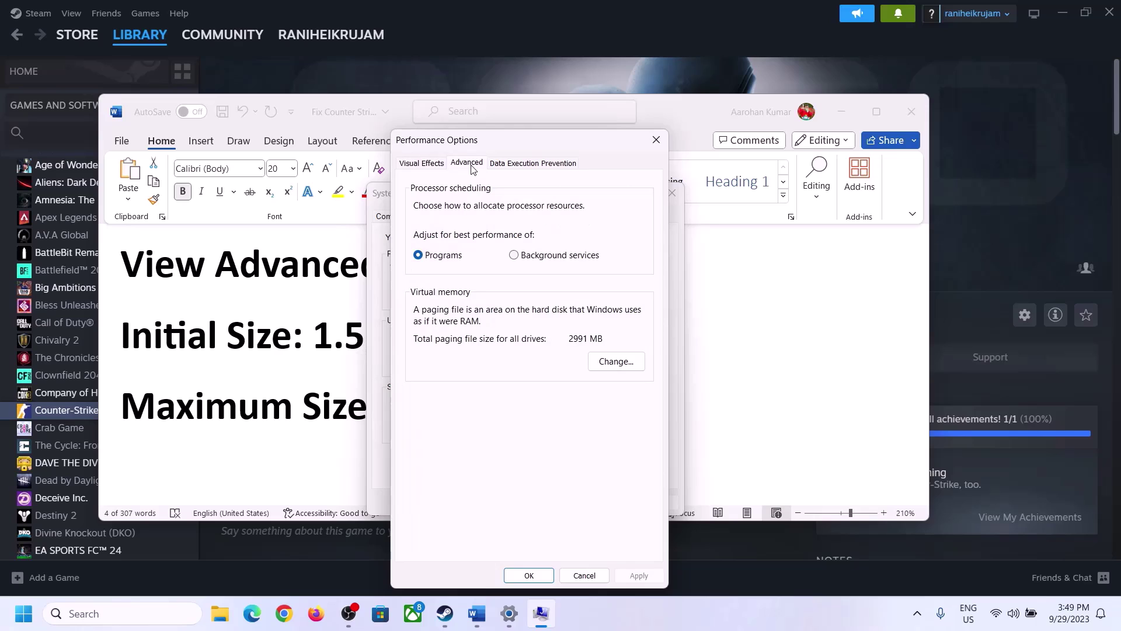
{"action": "left_click", "coordinate": [620, 359]}
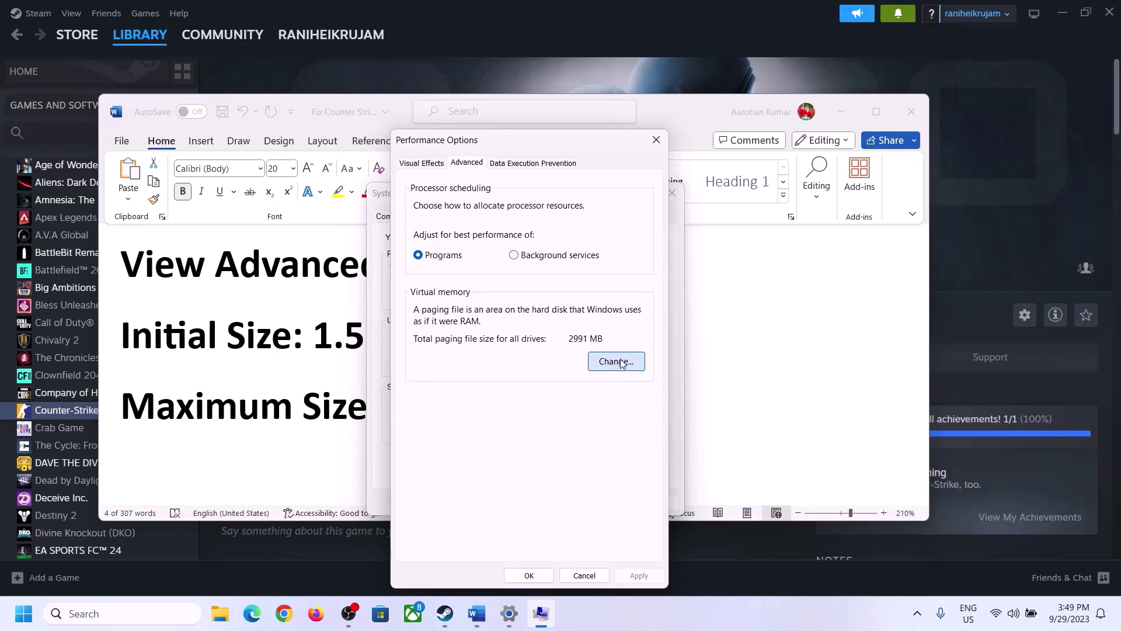
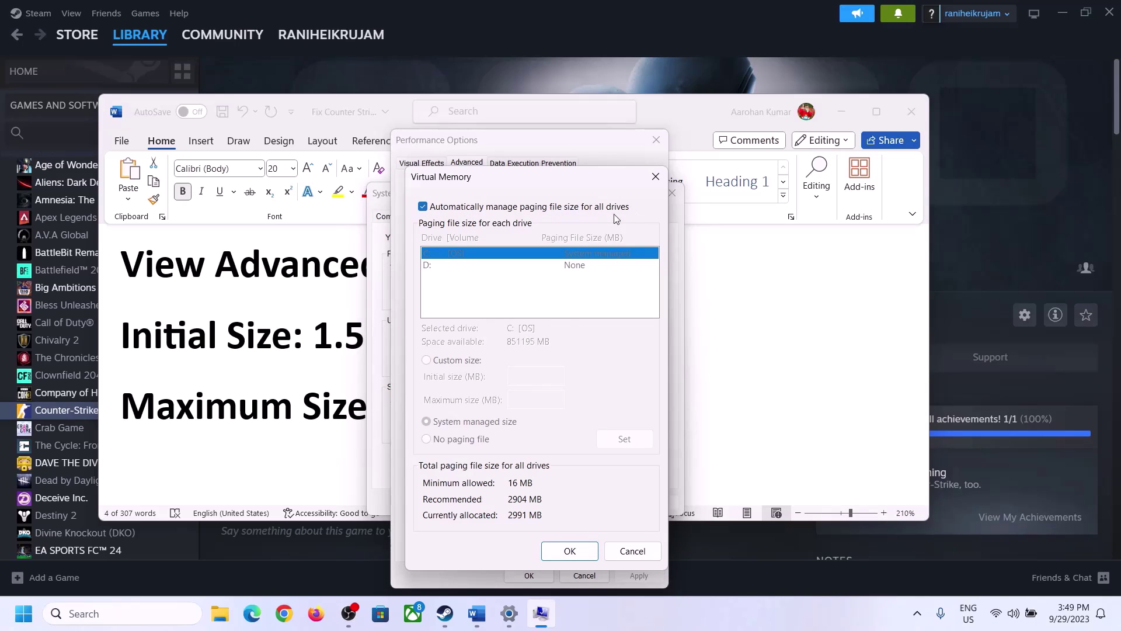
{"action": "left_click", "coordinate": [423, 207]}
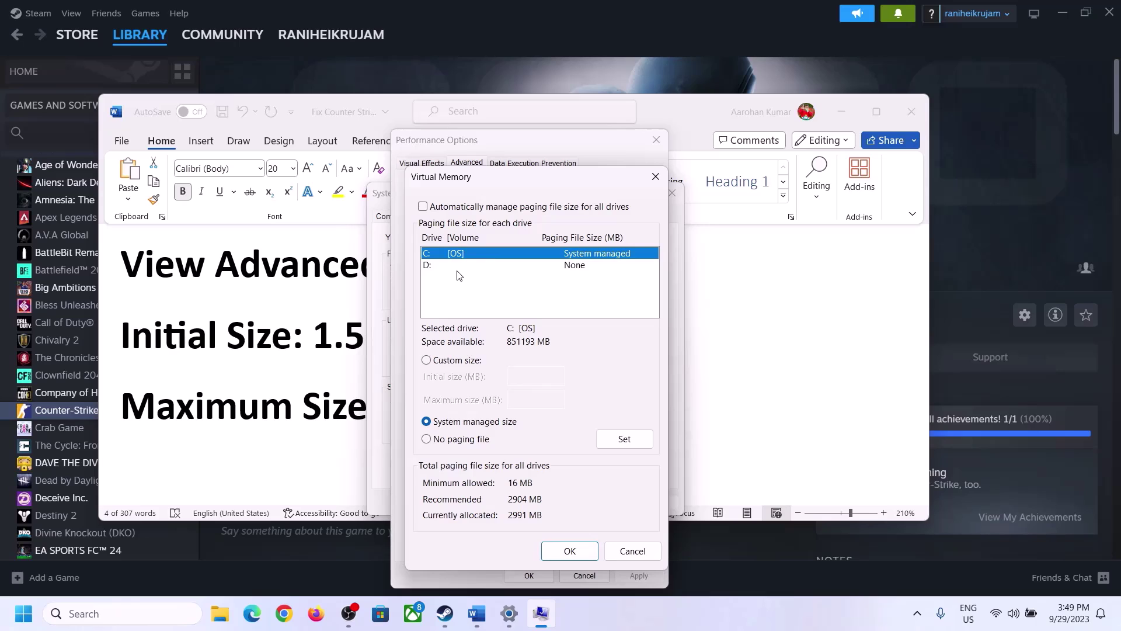
{"action": "left_click", "coordinate": [427, 362]}
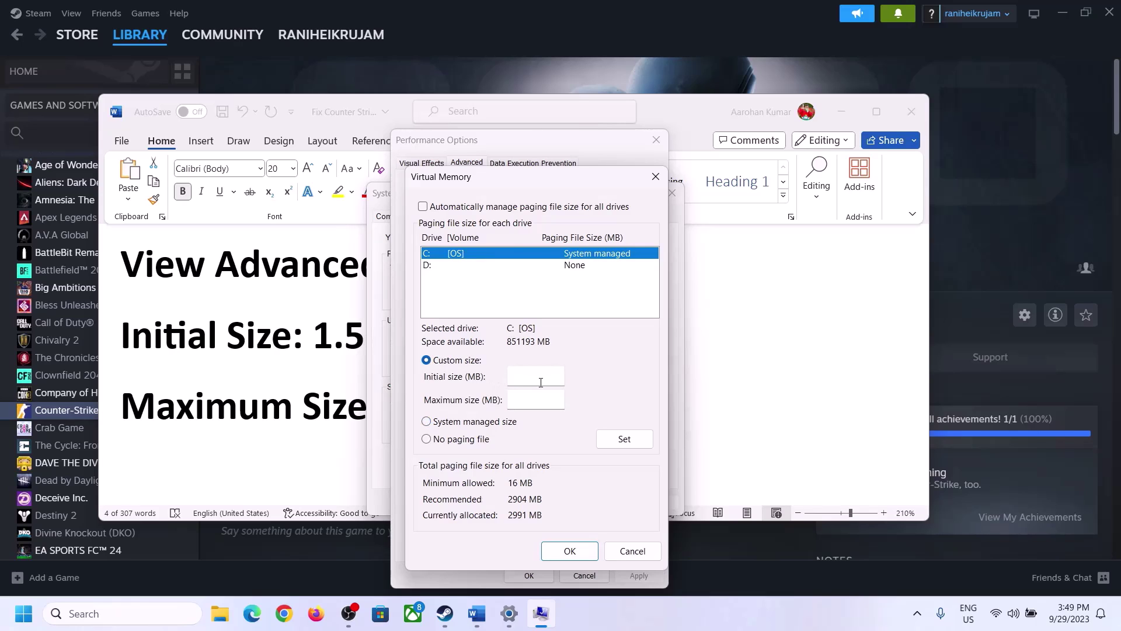
Highlight the "1.5 x Total Ram" formula in the document and open the system's About page in Settings to check the installed RAM
{"action": "left_click", "coordinate": [320, 344]}
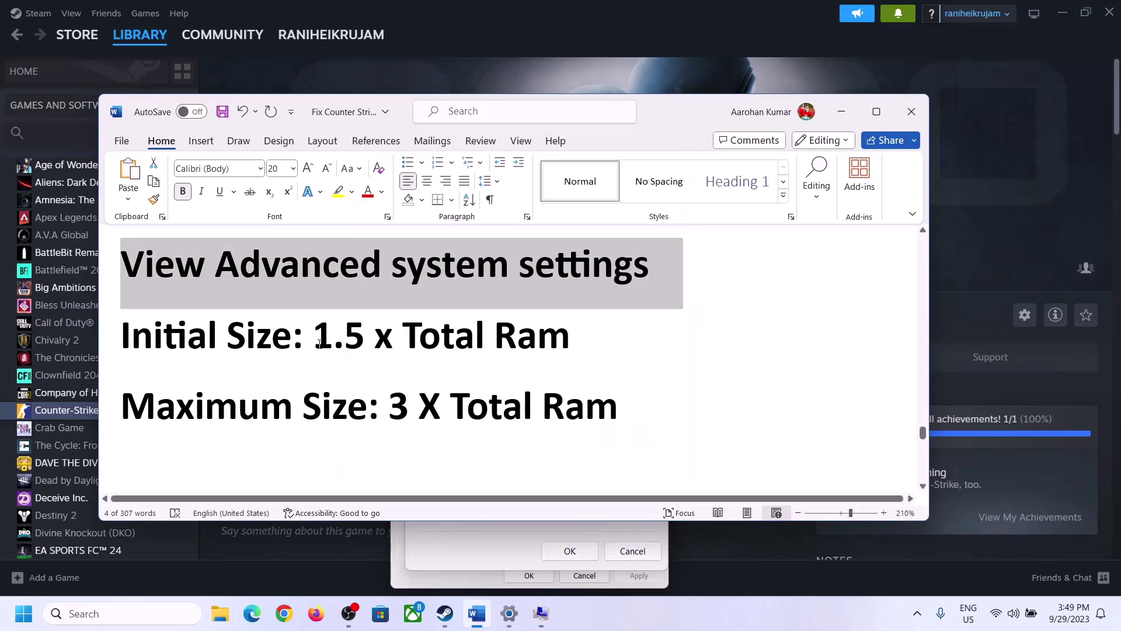
{"action": "left_click_drag", "start_coordinate": [321, 336], "coordinate": [518, 349]}
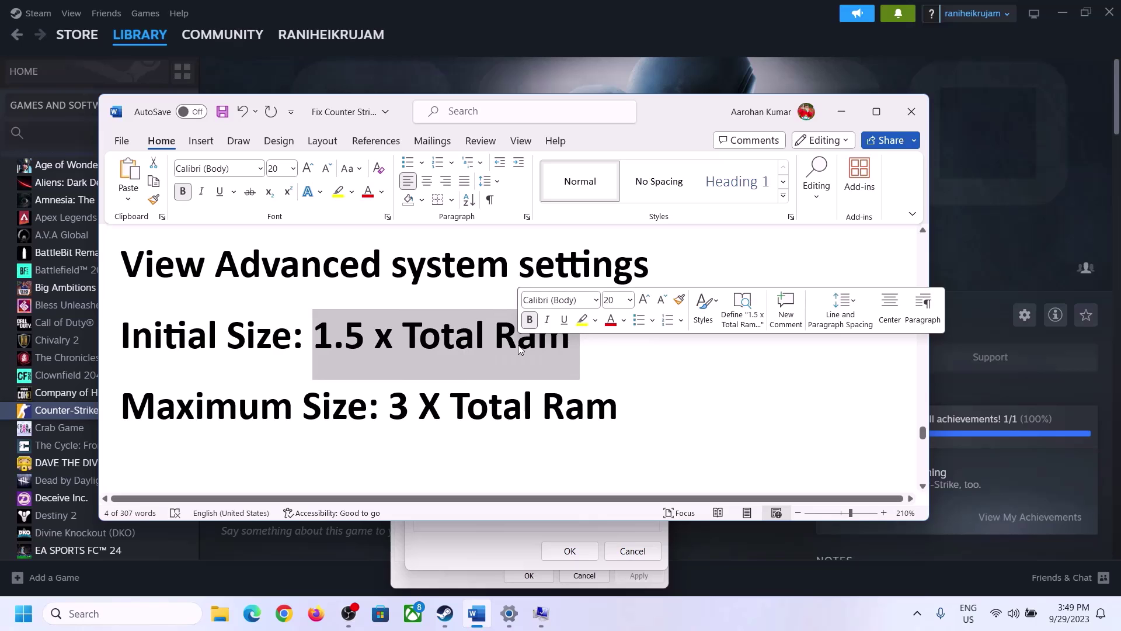
{"action": "left_click", "coordinate": [510, 616]}
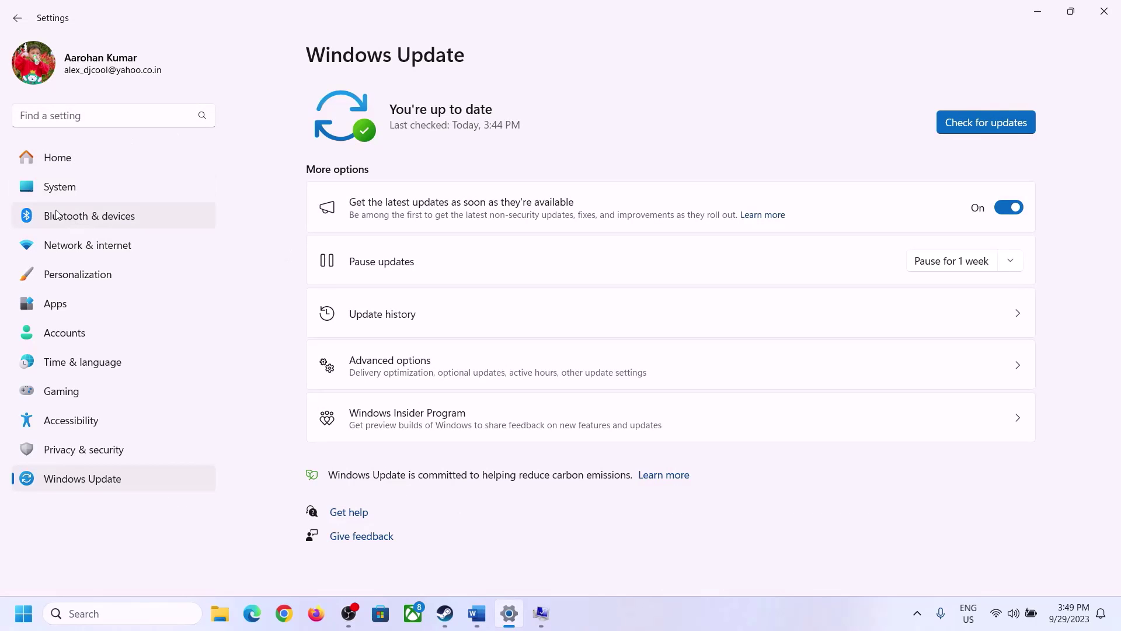
{"action": "left_click", "coordinate": [52, 193]}
{"action": "scroll", "coordinate": [412, 453], "scroll_direction": "down", "scroll_amount": 8}
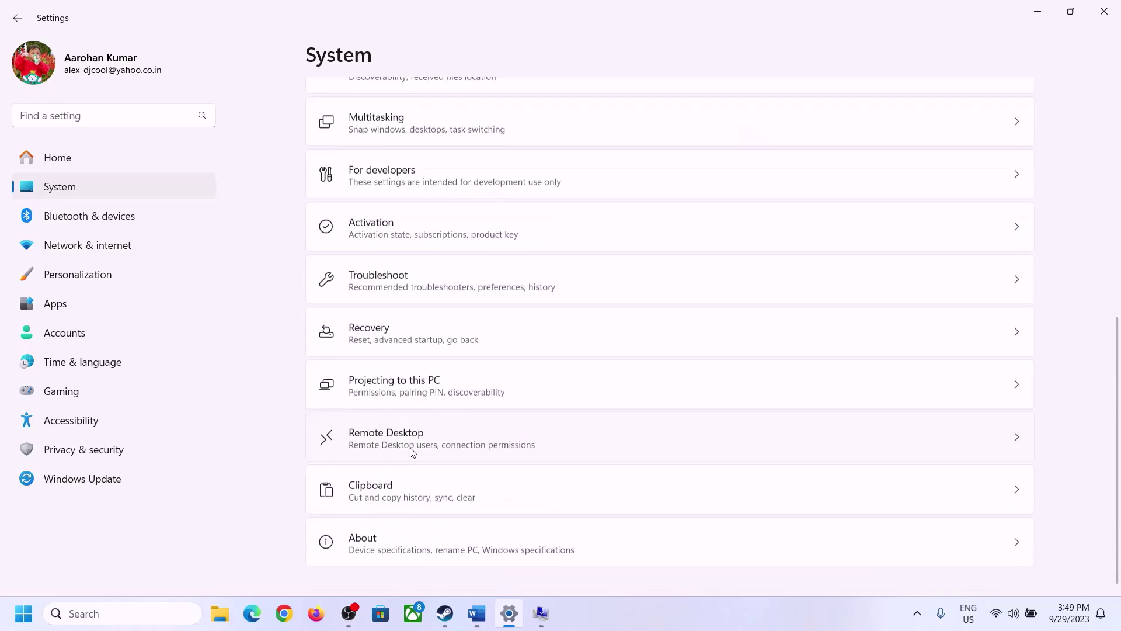
{"action": "left_click", "coordinate": [369, 553]}
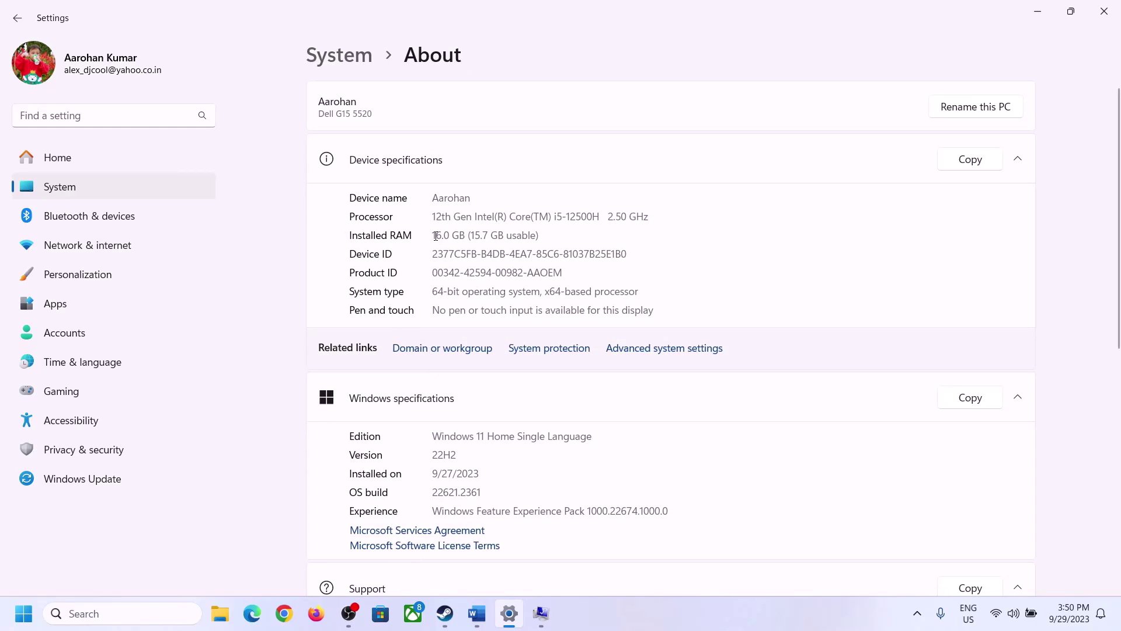
Highlight the installed RAM amount on the About page and bring the Virtual Memory settings back to the front
{"action": "left_click_drag", "start_coordinate": [444, 234], "coordinate": [427, 235]}
{"action": "left_click", "coordinate": [451, 237]}
{"action": "left_click_drag", "start_coordinate": [446, 234], "coordinate": [428, 229]}
{"action": "left_click", "coordinate": [541, 614]}
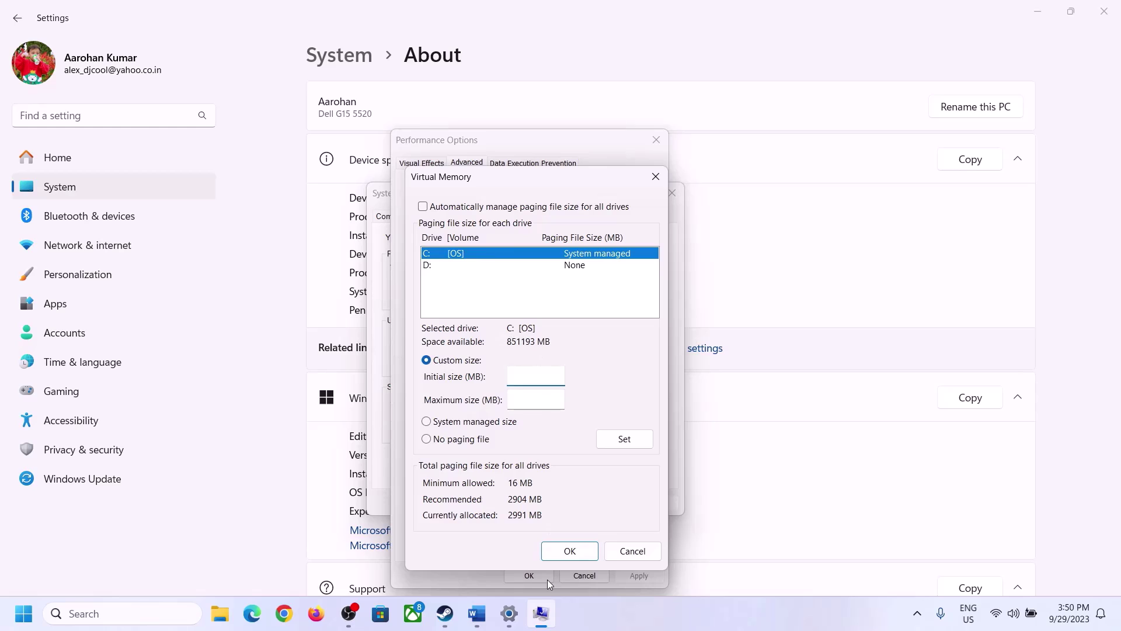
{"action": "mouse_move", "coordinate": [509, 613]}
{"action": "mouse_move", "coordinate": [505, 540]}
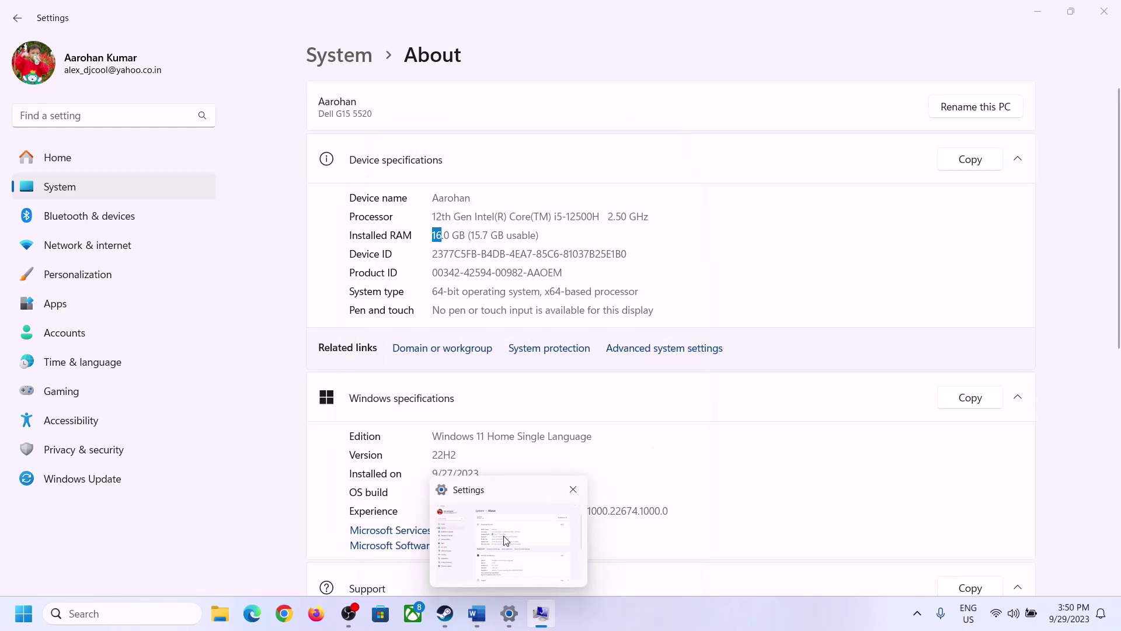
Run "calc" to open Calculator, move it beside the Virtual Memory settings and show the document's size formulas next to it
{"action": "key", "text": "super+r"}
{"action": "type", "text": "c"}
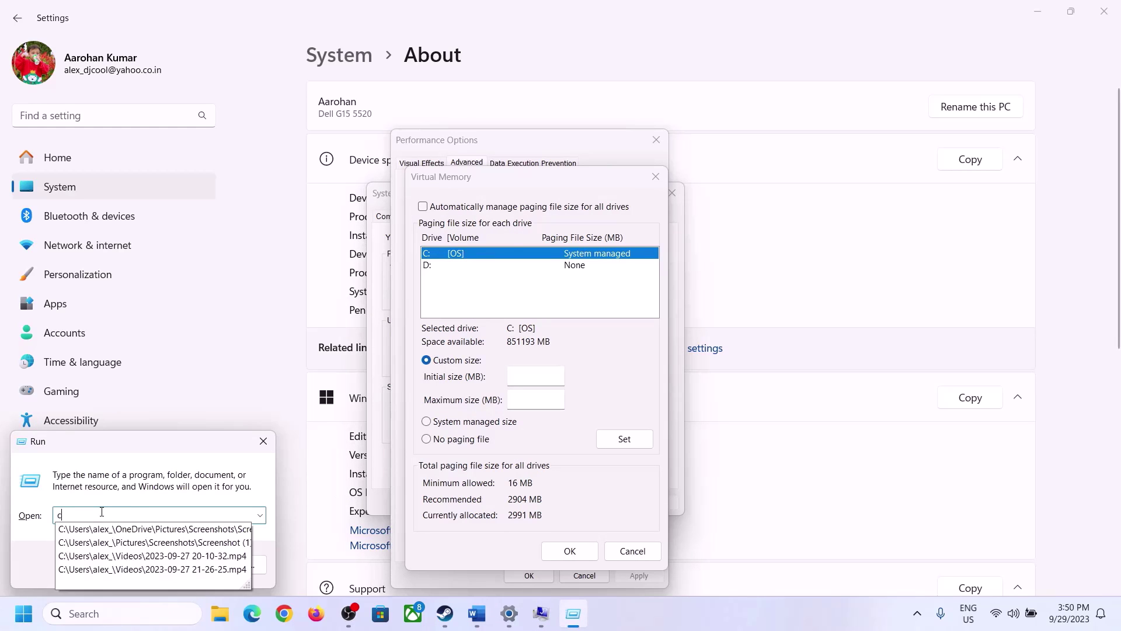
{"action": "type", "text": "alc"}
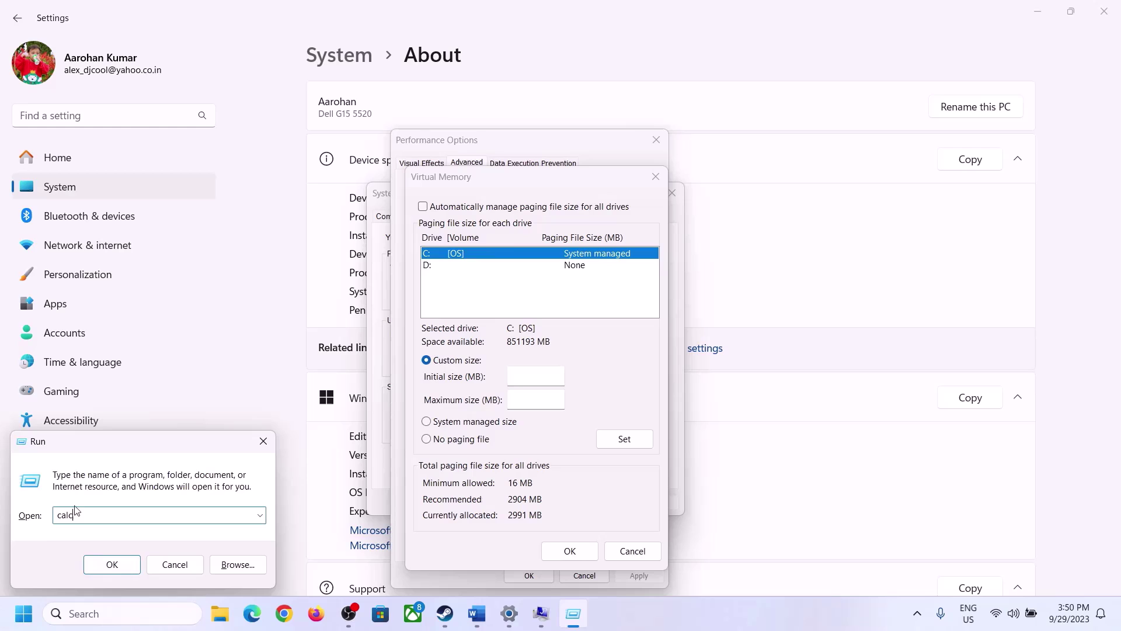
{"action": "left_click", "coordinate": [110, 564]}
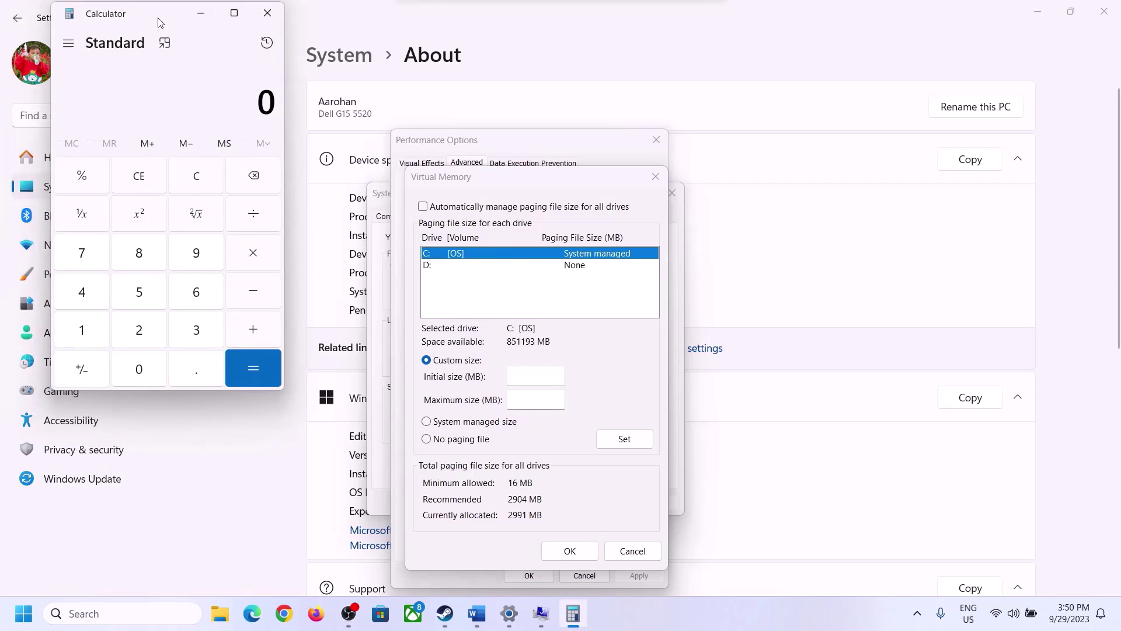
{"action": "left_click_drag", "start_coordinate": [138, 26], "coordinate": [817, 197]}
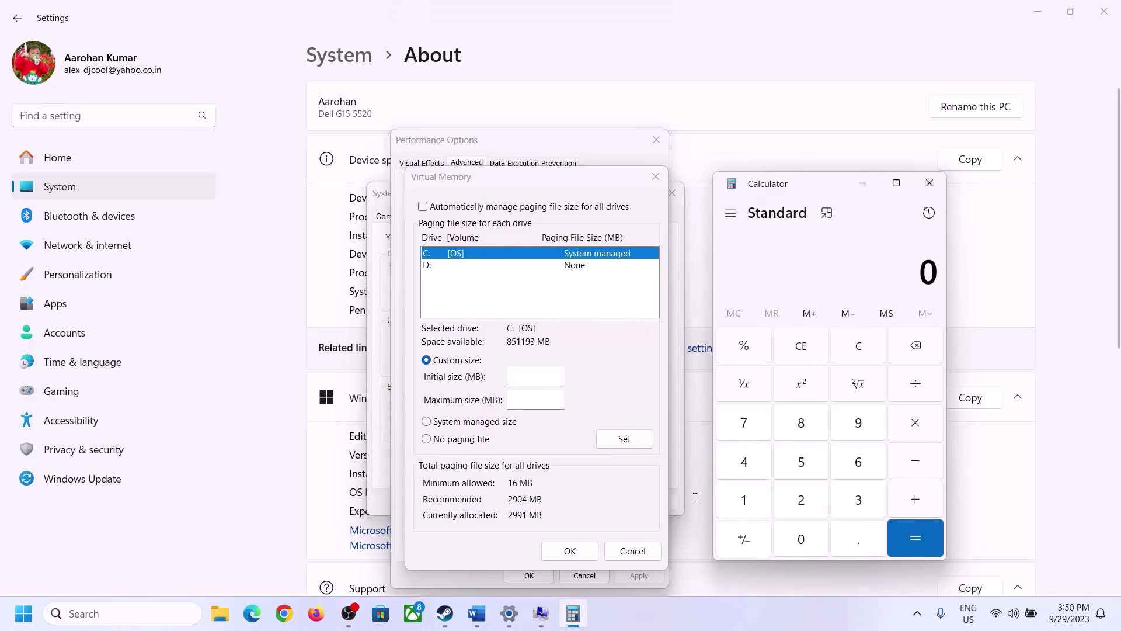
{"action": "left_click", "coordinate": [476, 618]}
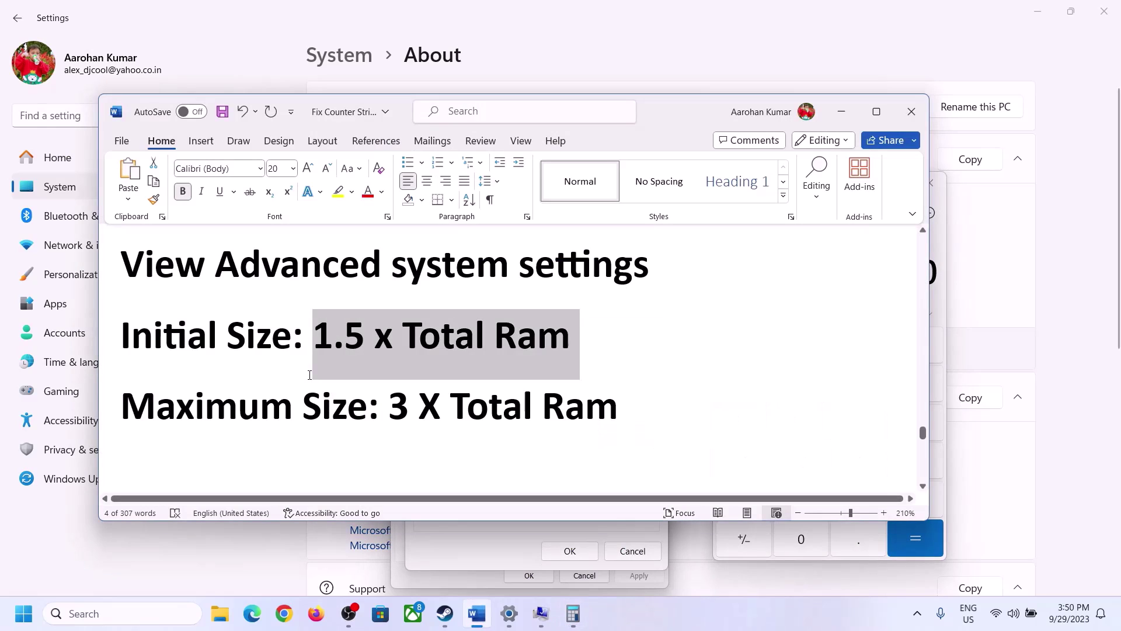
{"action": "left_click", "coordinate": [573, 613]}
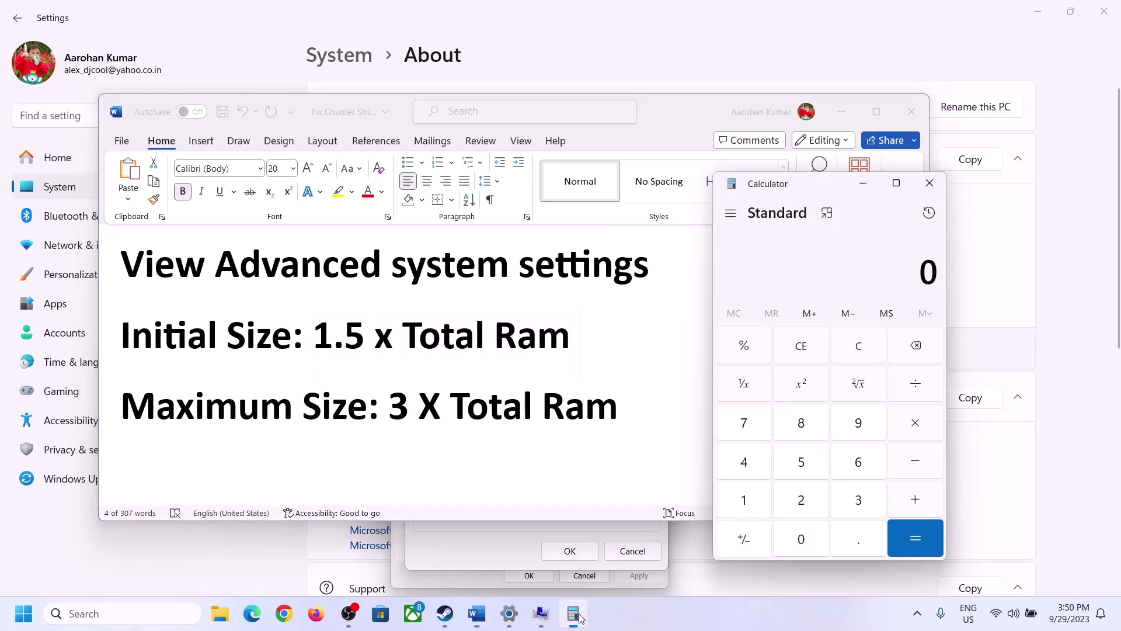
{"action": "left_click", "coordinate": [751, 499]}
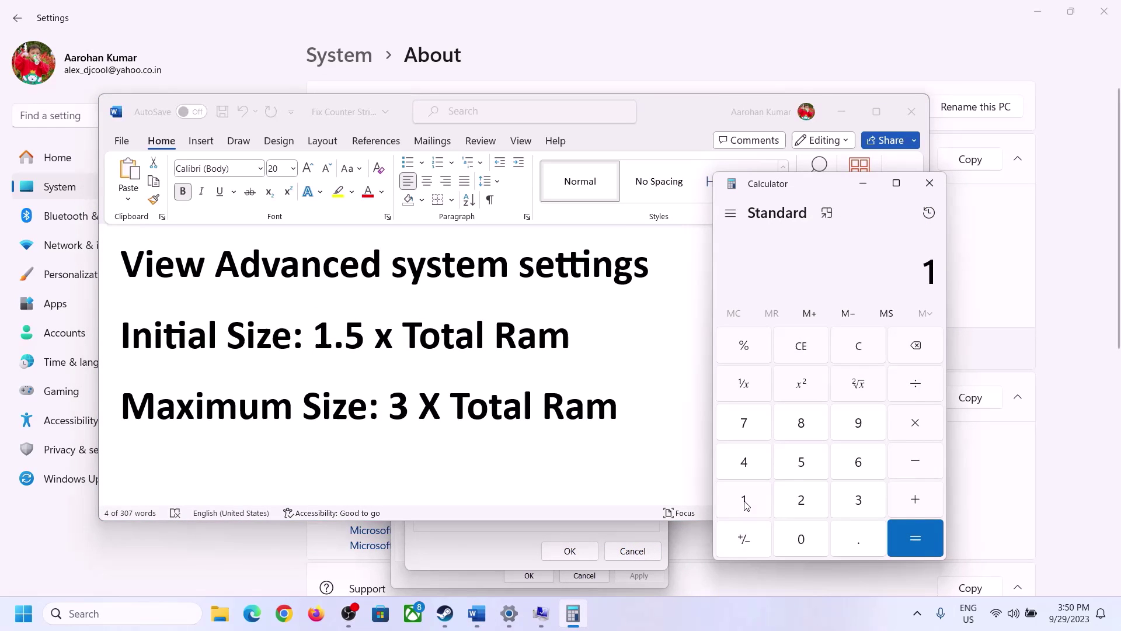
{"action": "left_click", "coordinate": [854, 470]}
{"action": "left_click", "coordinate": [861, 358]}
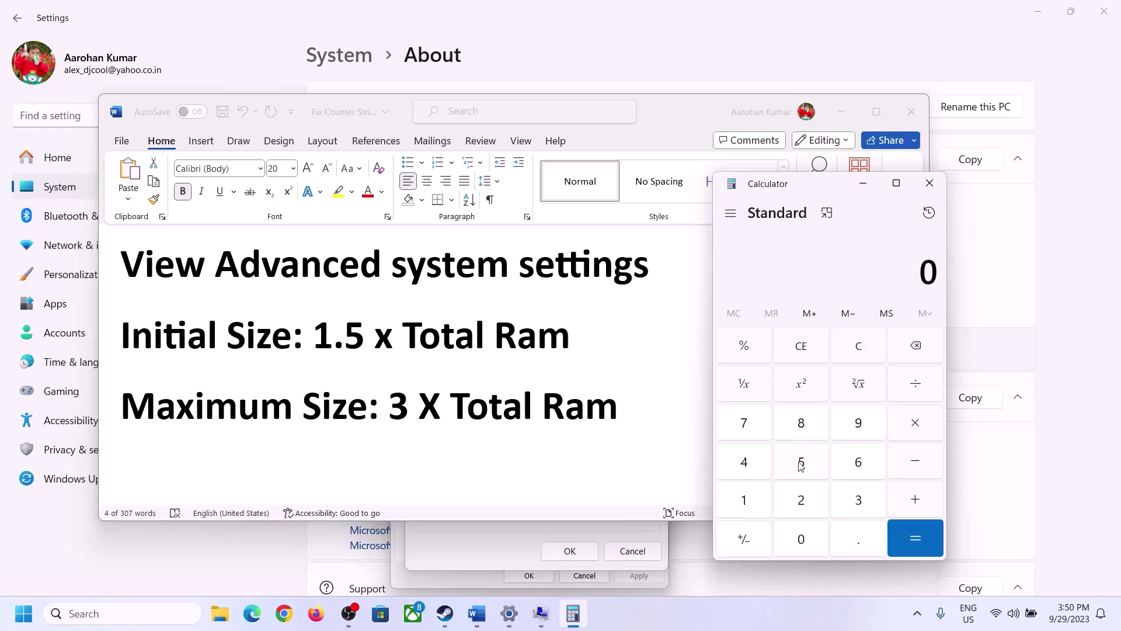
Multiply 16 by 1024 in Calculator to convert the installed RAM from GB to MB
{"action": "left_click", "coordinate": [753, 501]}
{"action": "left_click", "coordinate": [841, 466]}
{"action": "left_click", "coordinate": [915, 428]}
{"action": "left_click", "coordinate": [743, 506]}
{"action": "left_click", "coordinate": [802, 546]}
{"action": "left_click", "coordinate": [801, 501]}
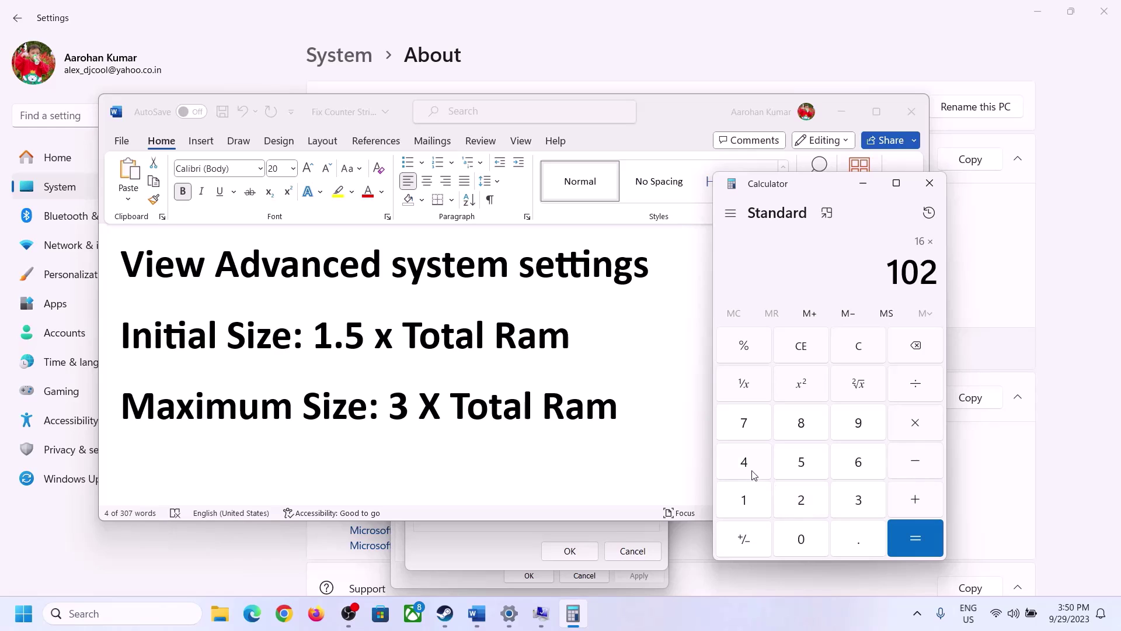
{"action": "left_click", "coordinate": [751, 469]}
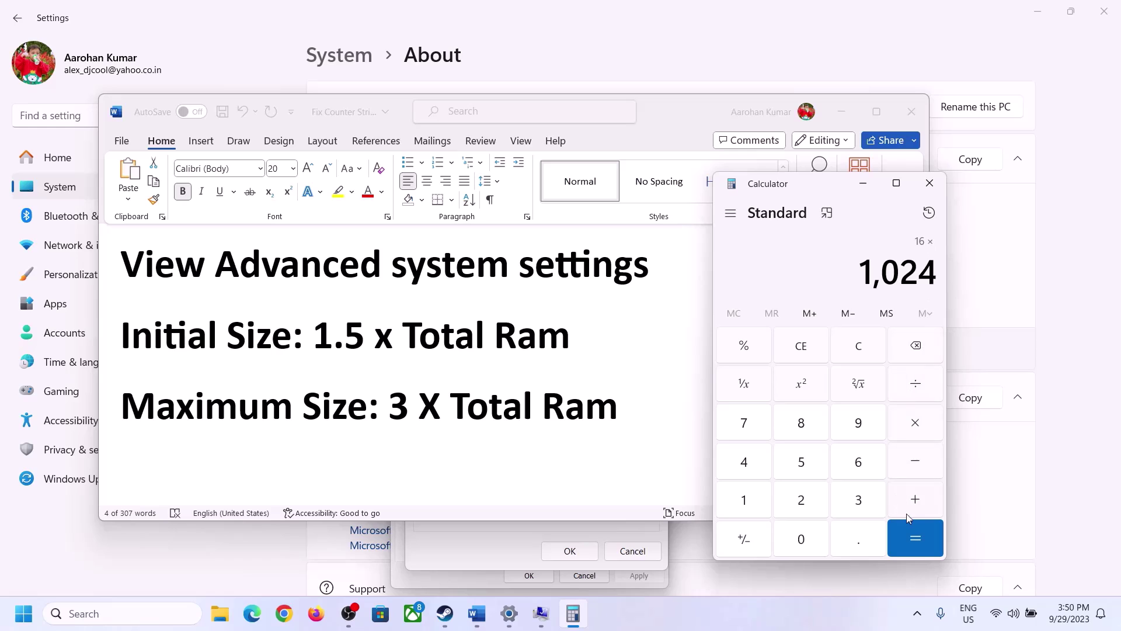
{"action": "left_click", "coordinate": [914, 541]}
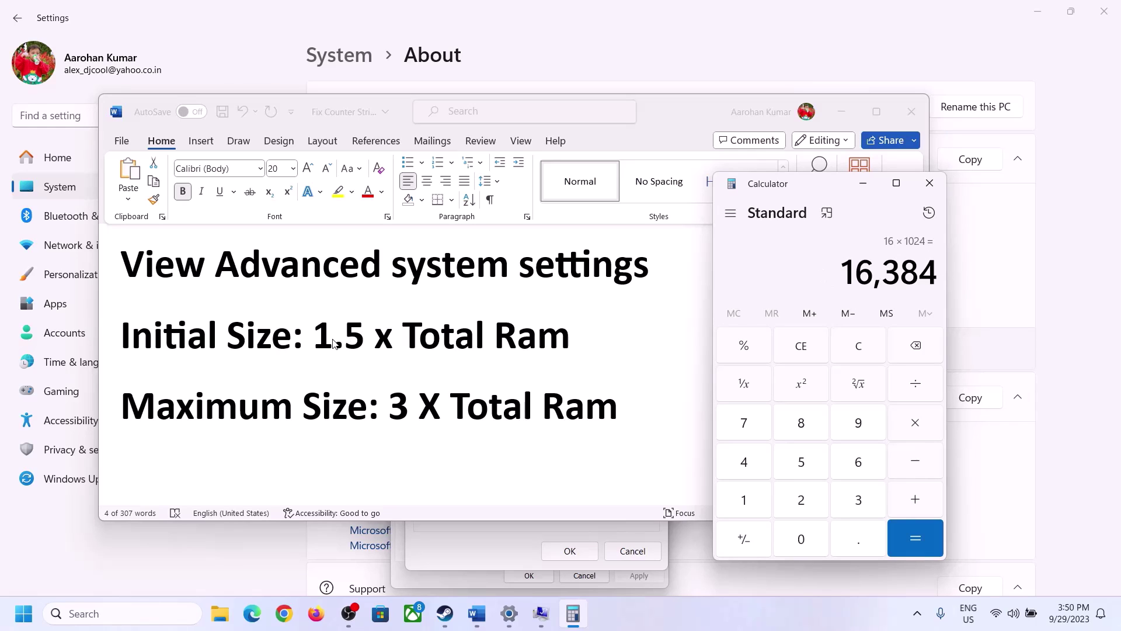
Multiply the converted RAM size by 1.5 to work out the initial paging file size
{"action": "left_click", "coordinate": [918, 428]}
{"action": "left_click", "coordinate": [759, 501]}
{"action": "left_click", "coordinate": [857, 546]}
{"action": "left_click", "coordinate": [801, 463]}
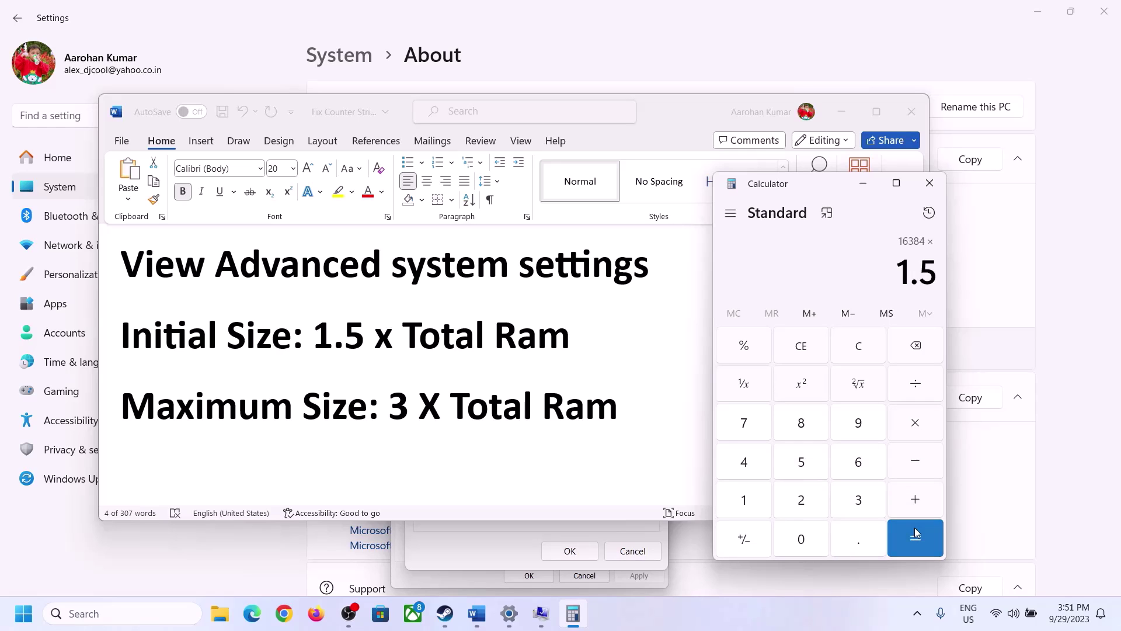
{"action": "left_click", "coordinate": [915, 538]}
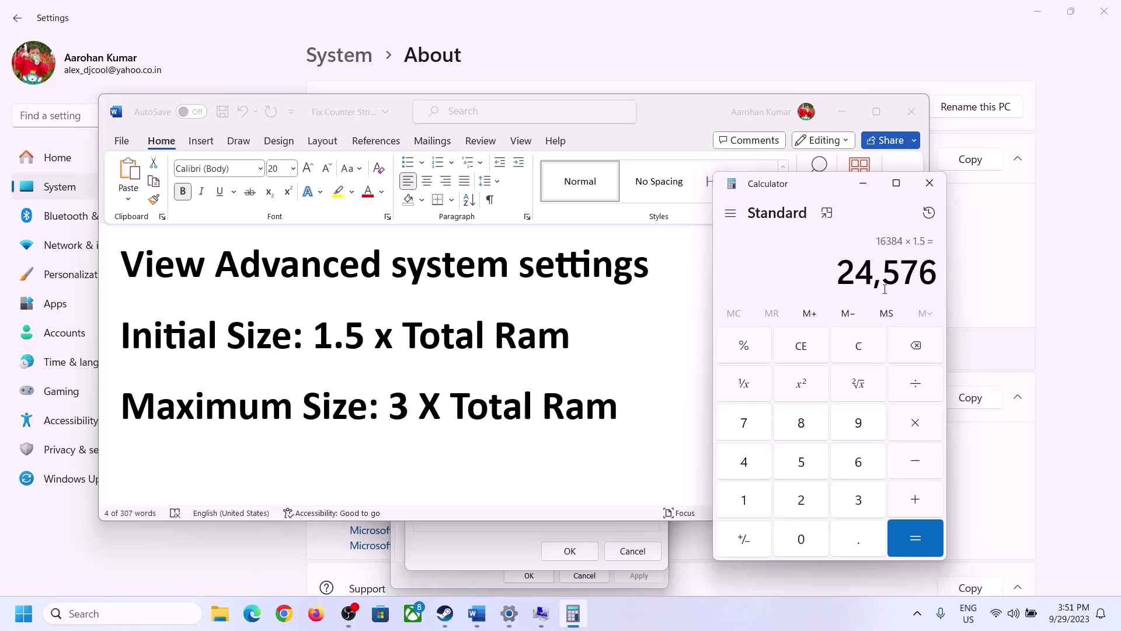
Set the initial paging file size for drive C: to 24576 MB
{"action": "left_click", "coordinate": [537, 526]}
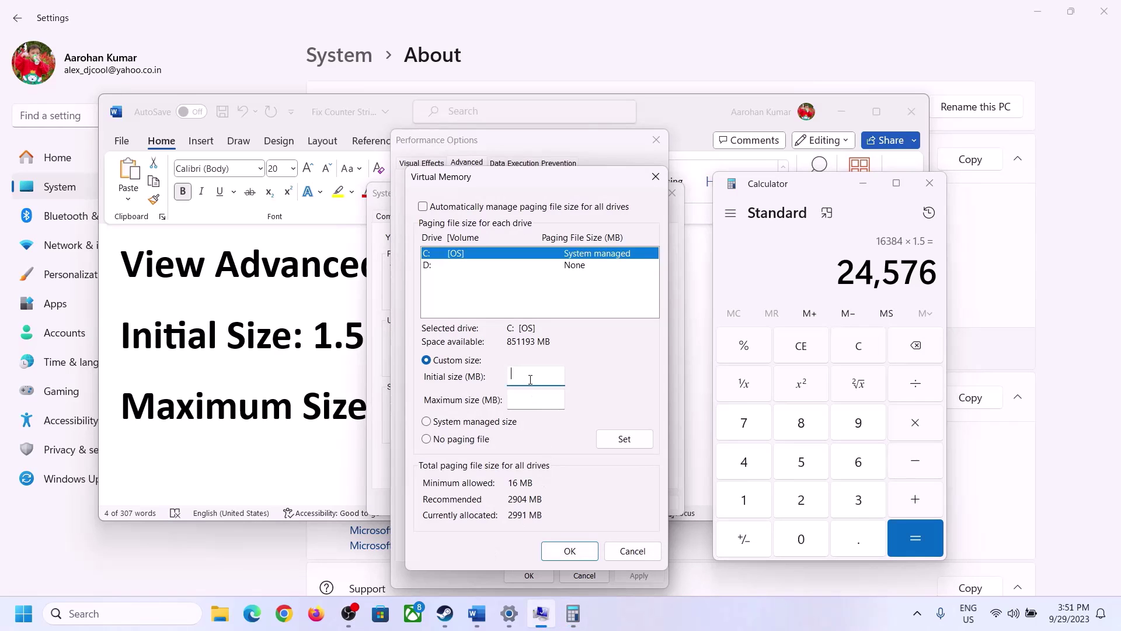
{"action": "type", "text": "24576"}
{"action": "left_click", "coordinate": [561, 400]}
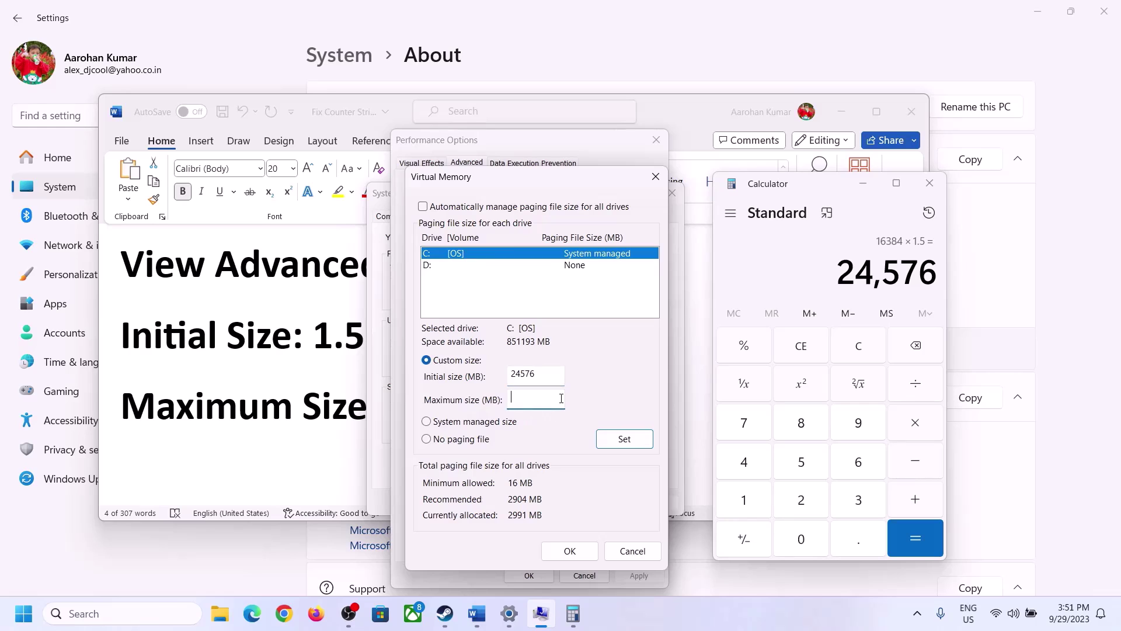
Check the maximum size formula in the document, clear Calculator and review the installed RAM on the About page
{"action": "left_click", "coordinate": [331, 407]}
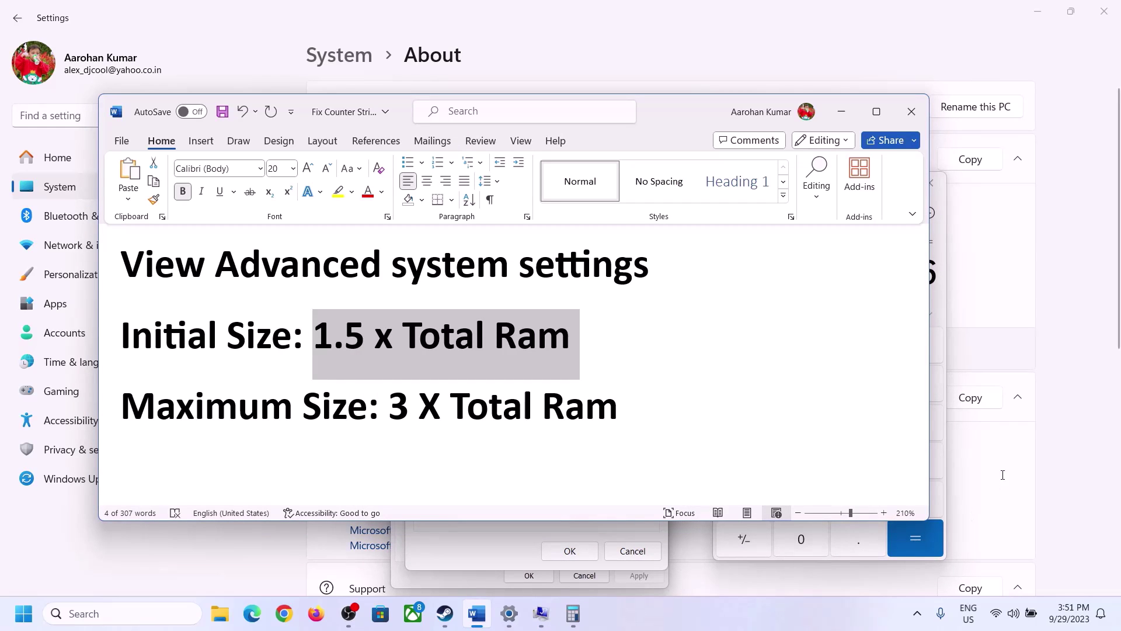
{"action": "left_click", "coordinate": [942, 310]}
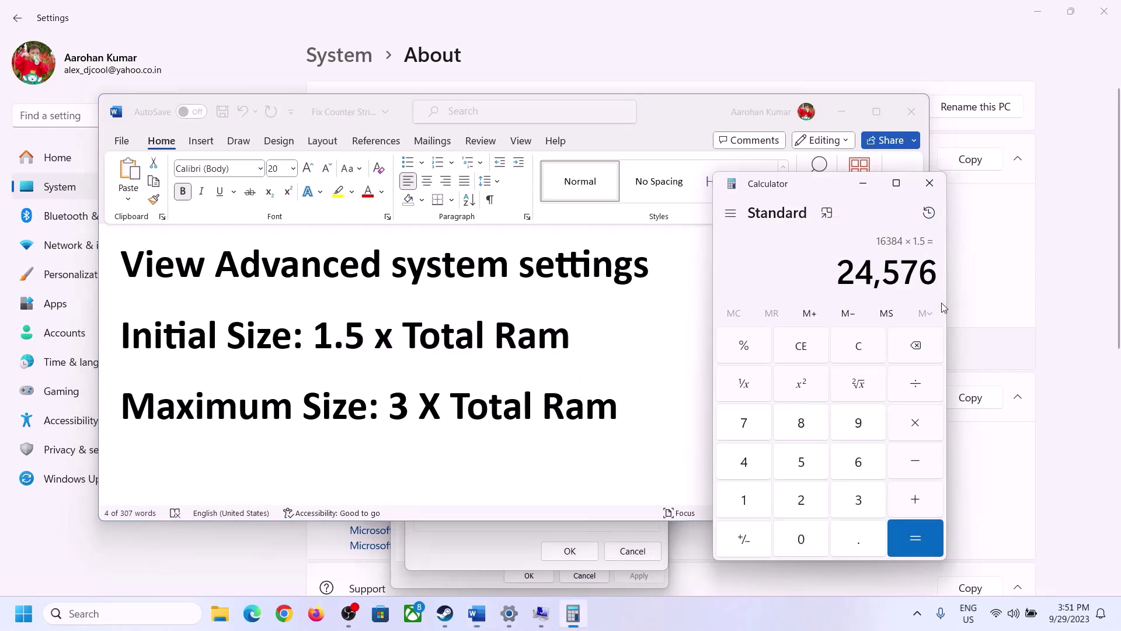
{"action": "left_click", "coordinate": [859, 346]}
{"action": "left_click", "coordinate": [509, 613]}
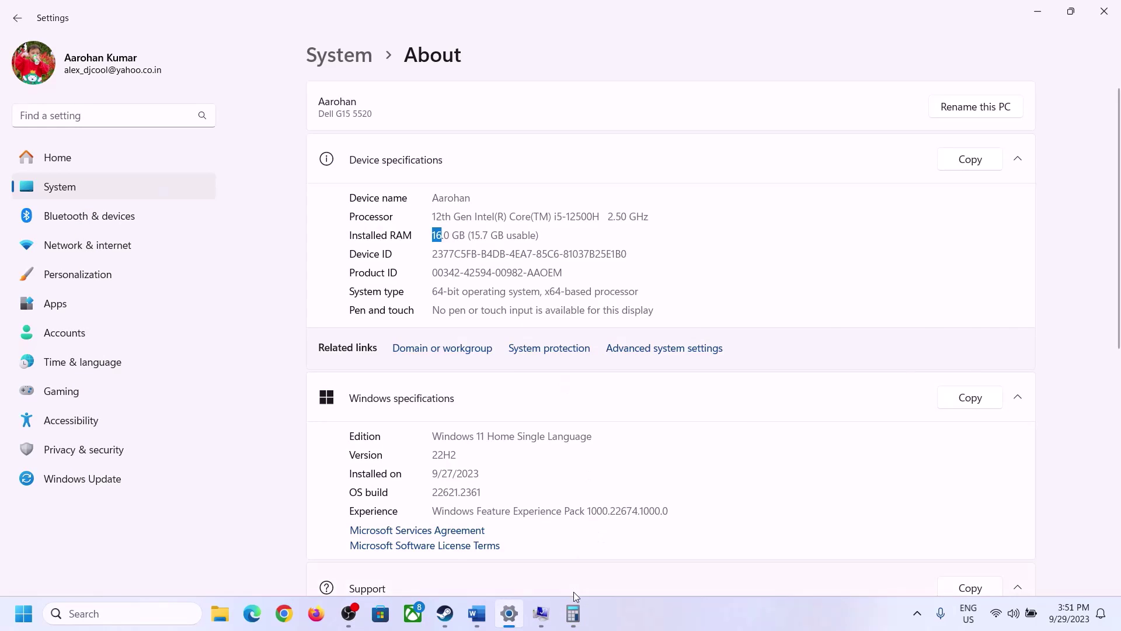
Return to Calculator and multiply 16 by 1024 again as the basis for the maximum paging file size
{"action": "left_click", "coordinate": [573, 612]}
{"action": "left_click", "coordinate": [753, 497]}
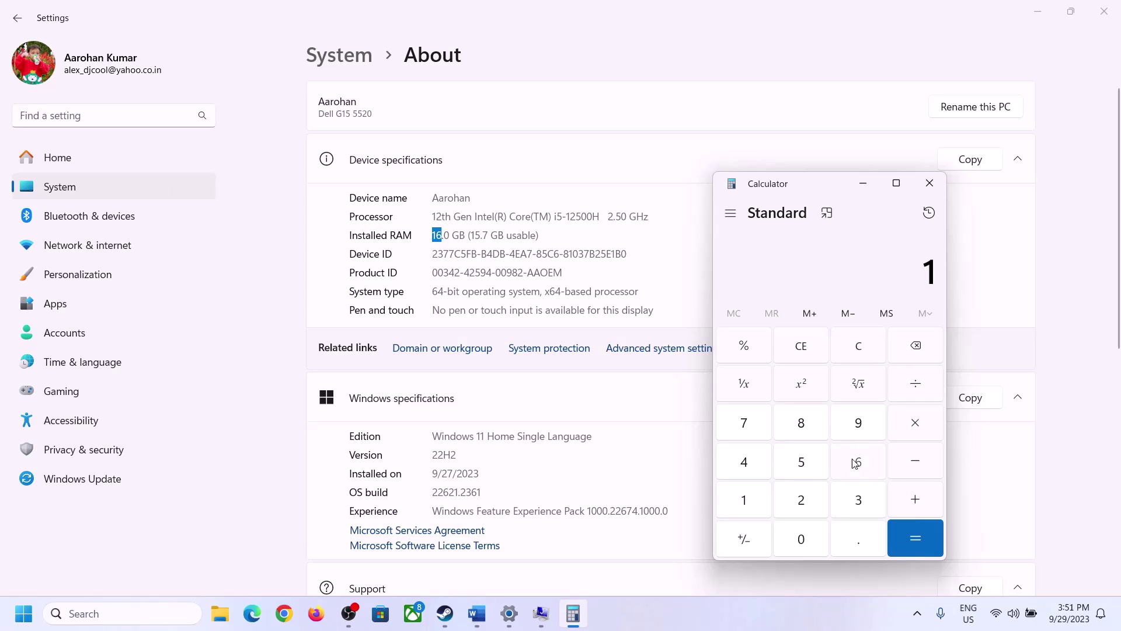
{"action": "left_click", "coordinate": [854, 463]}
{"action": "left_click", "coordinate": [897, 426]}
{"action": "left_click", "coordinate": [752, 495]}
{"action": "left_click", "coordinate": [793, 533]}
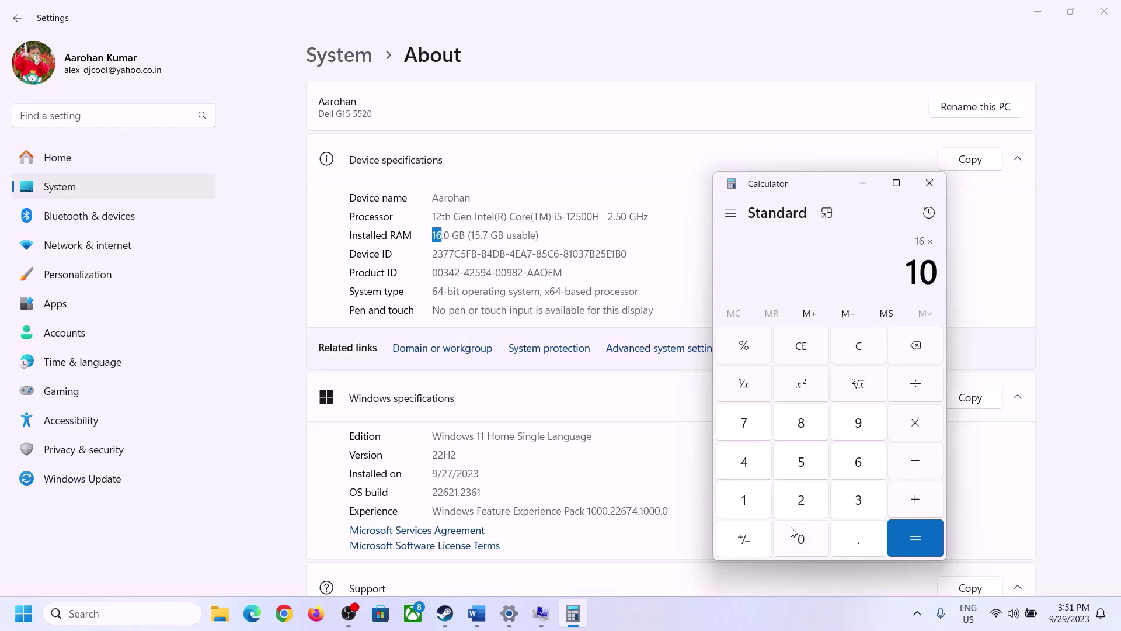
{"action": "left_click", "coordinate": [801, 499]}
{"action": "left_click", "coordinate": [745, 465]}
{"action": "left_click", "coordinate": [904, 543]}
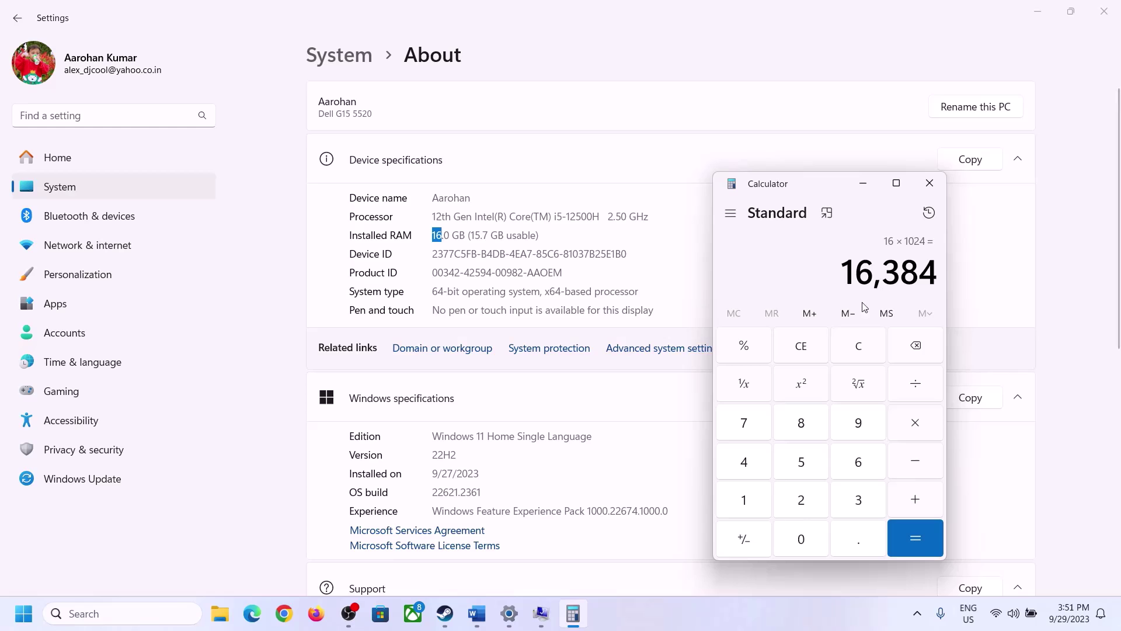
Consult the document's maximum size formula and multiply the RAM size in MB by 3 in Calculator
{"action": "left_click", "coordinate": [477, 614]}
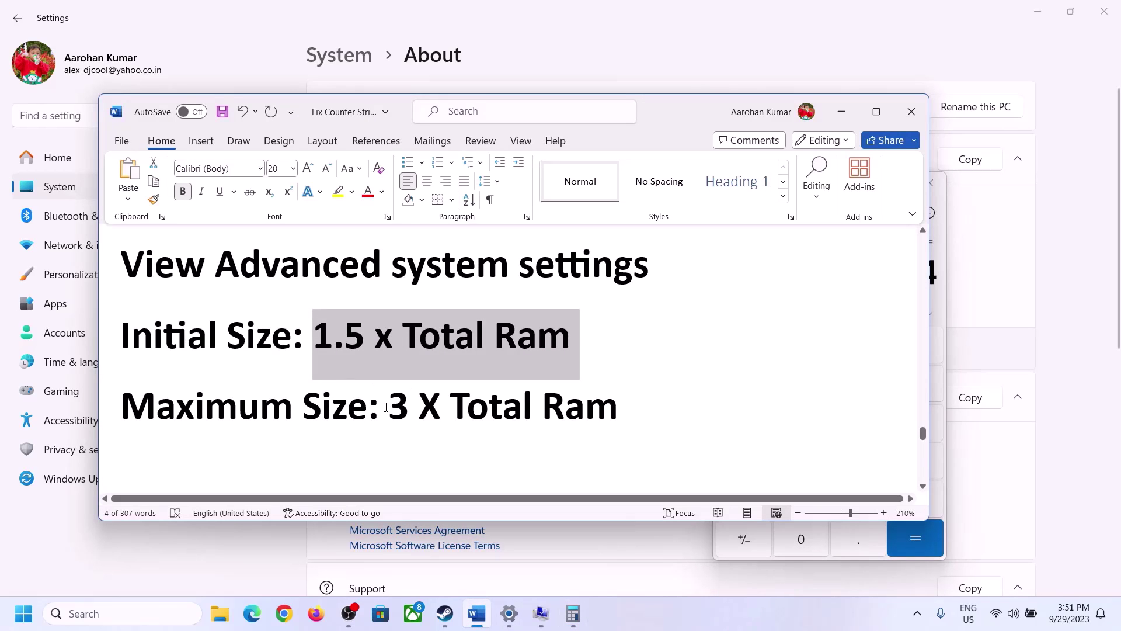
{"action": "left_click", "coordinate": [572, 613]}
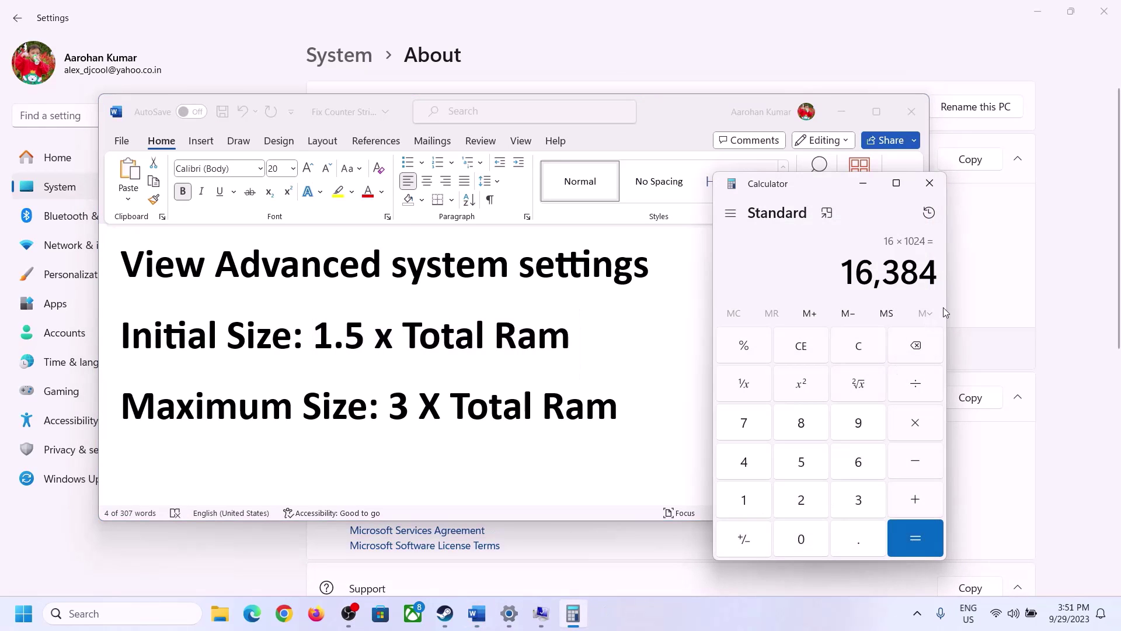
{"action": "left_click", "coordinate": [916, 426]}
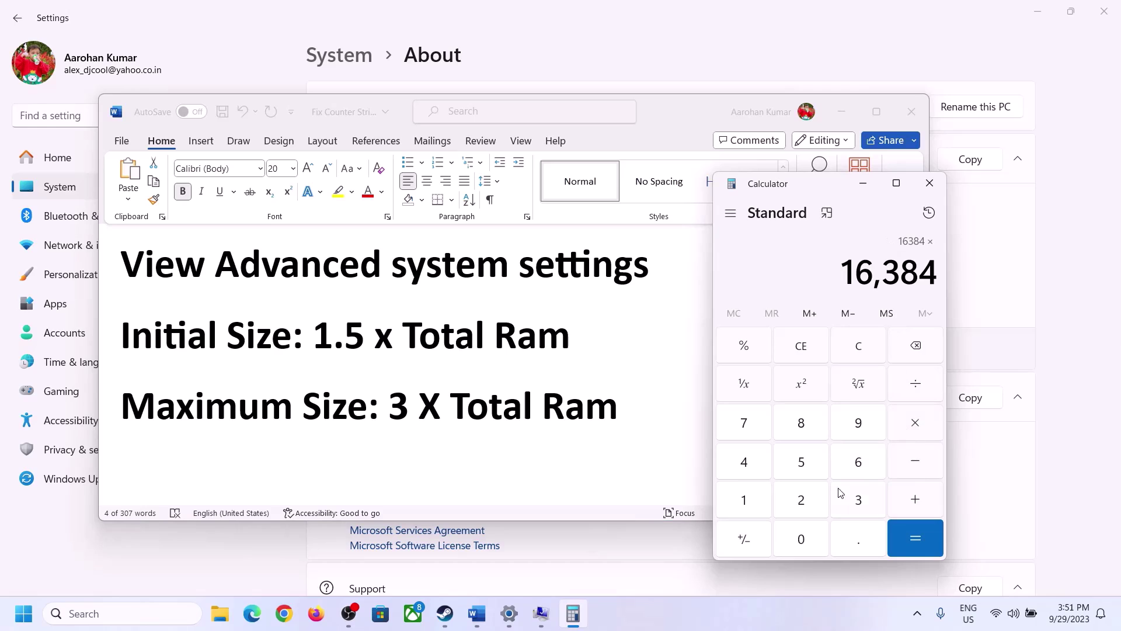
{"action": "left_click", "coordinate": [850, 502]}
{"action": "left_click", "coordinate": [924, 535]}
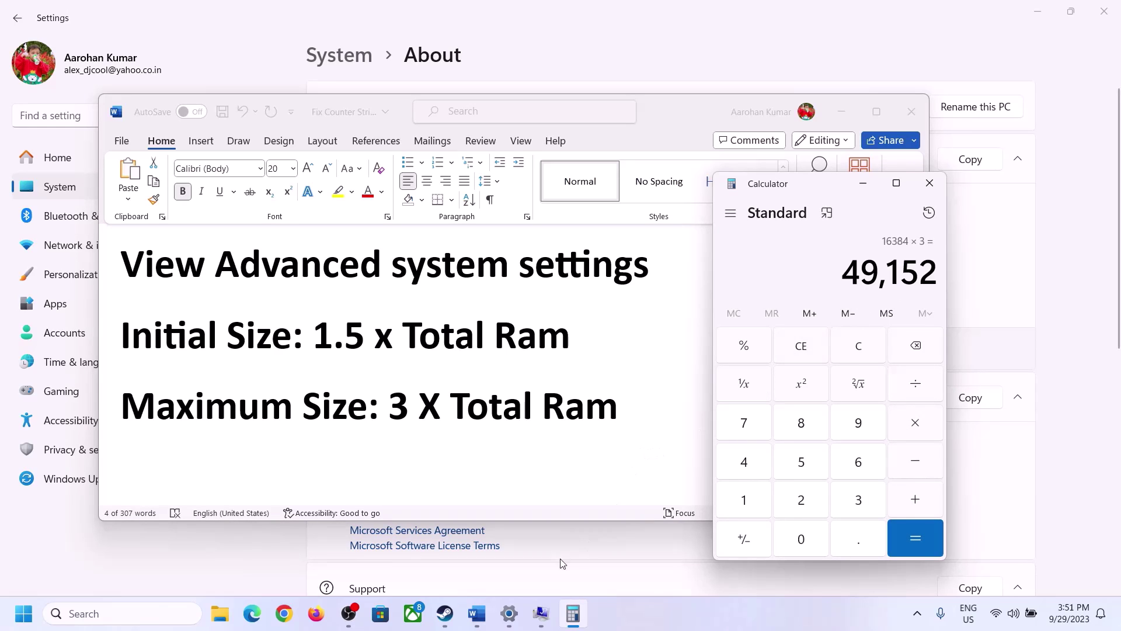
Set the maximum paging file size for drive C: to 49152 MB and assign the custom size to the drive
{"action": "left_click", "coordinate": [541, 613]}
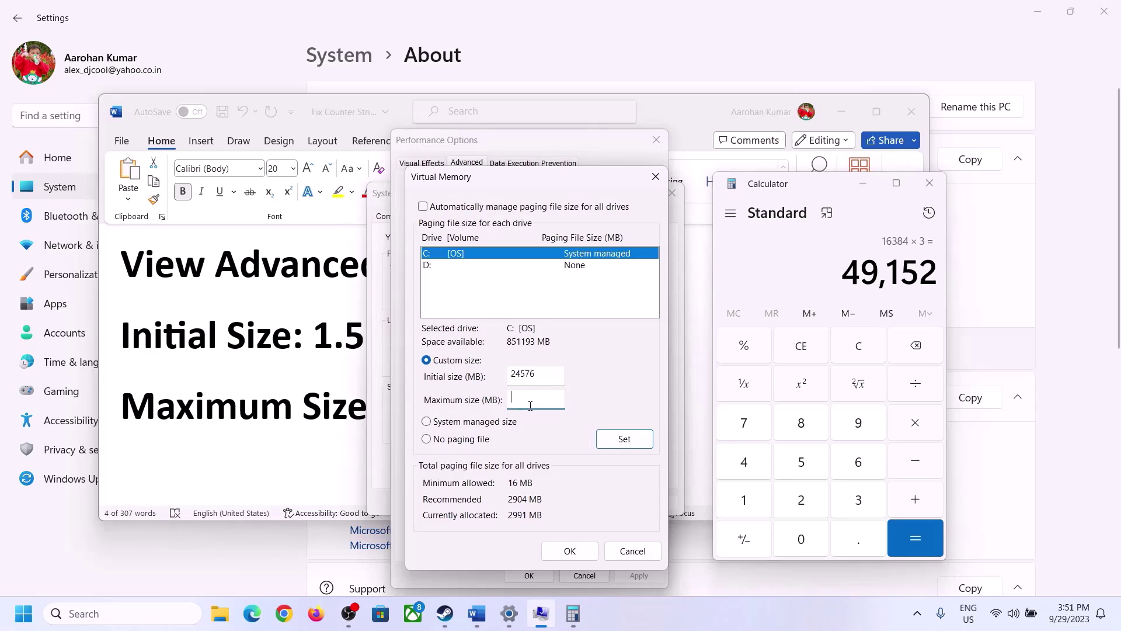
{"action": "type", "text": "49152"}
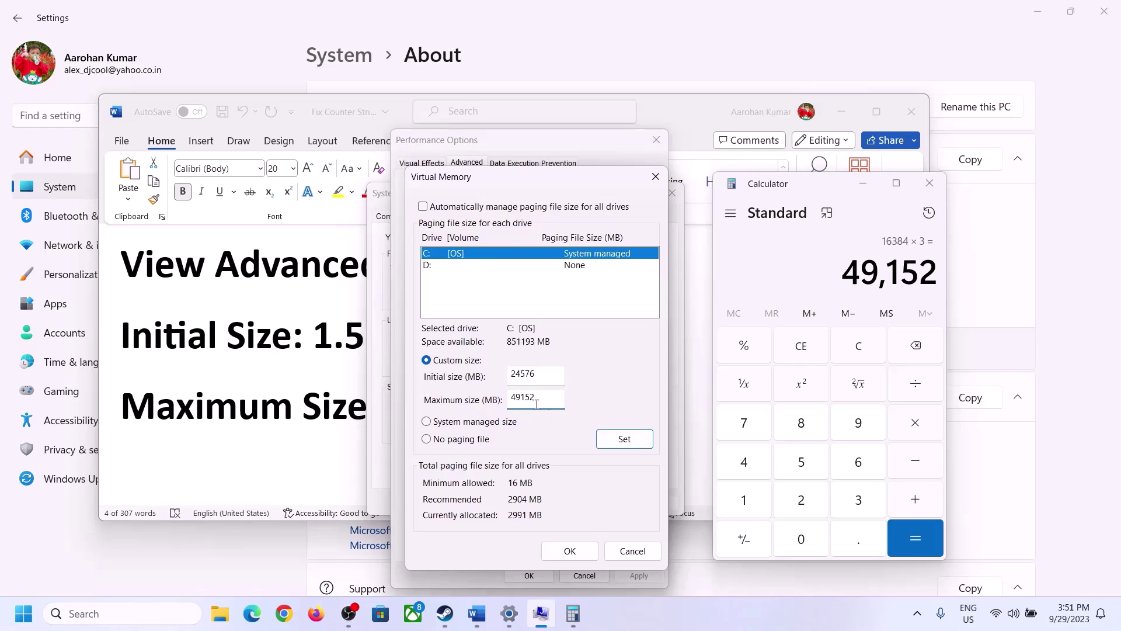
{"action": "left_click", "coordinate": [623, 442]}
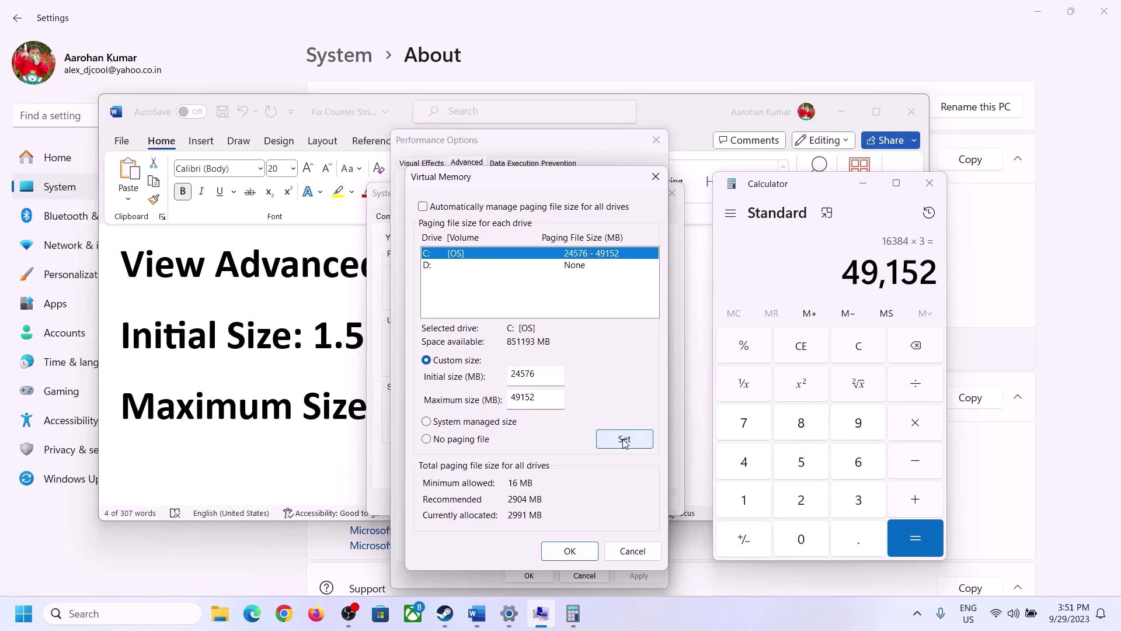
Confirm the Virtual Memory, Performance Options and System Properties dialogs, and close the restart prompt without restarting
{"action": "left_click", "coordinate": [576, 551]}
{"action": "left_click", "coordinate": [694, 359]}
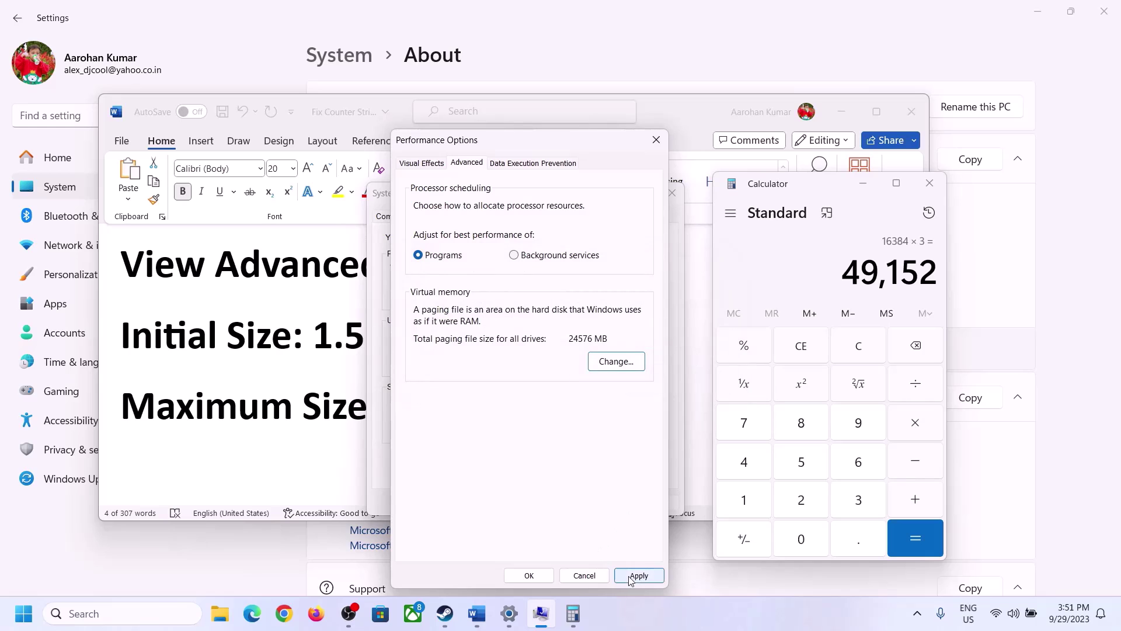
{"action": "left_click", "coordinate": [533, 577]}
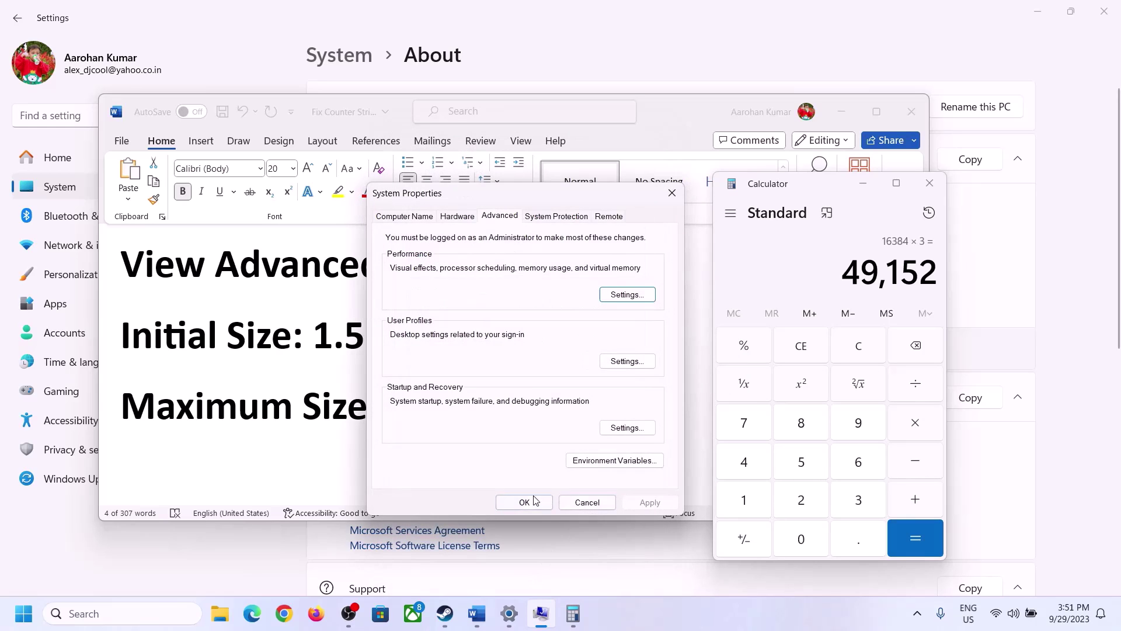
{"action": "left_click", "coordinate": [532, 500]}
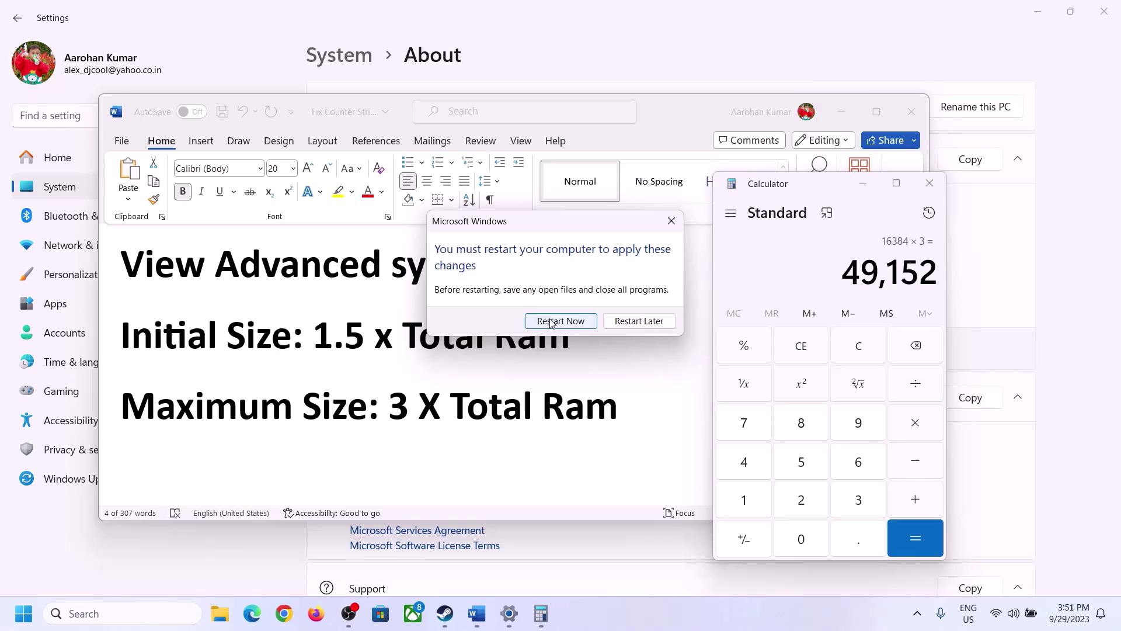
{"action": "left_click", "coordinate": [670, 221]}
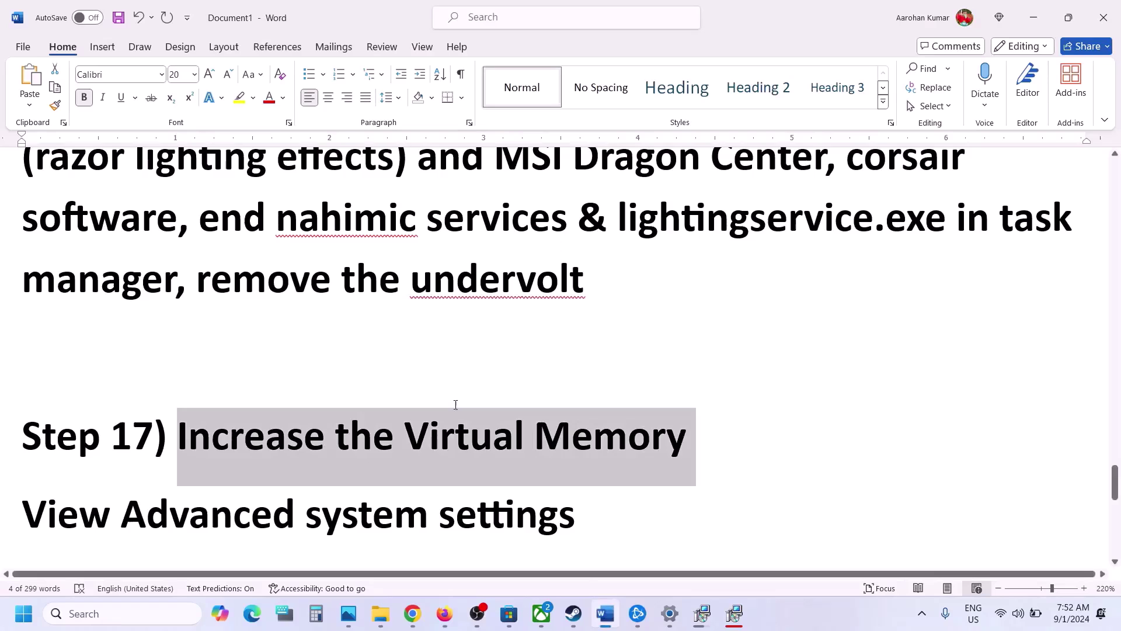
Go to Step 18 in the Word document and highlight its "Update System BIOS" heading
{"action": "scroll", "coordinate": [455, 404], "scroll_direction": "down", "scroll_amount": 8}
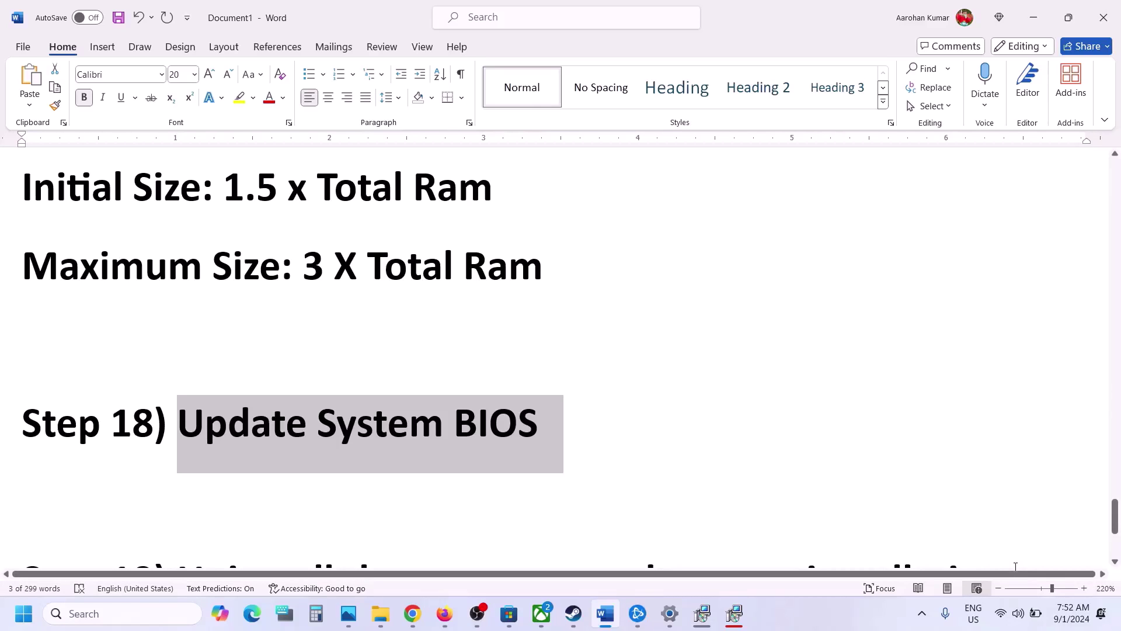
Check the laptop's battery charge in the Windows quick settings, and return to the document
{"action": "left_click", "coordinate": [1031, 615]}
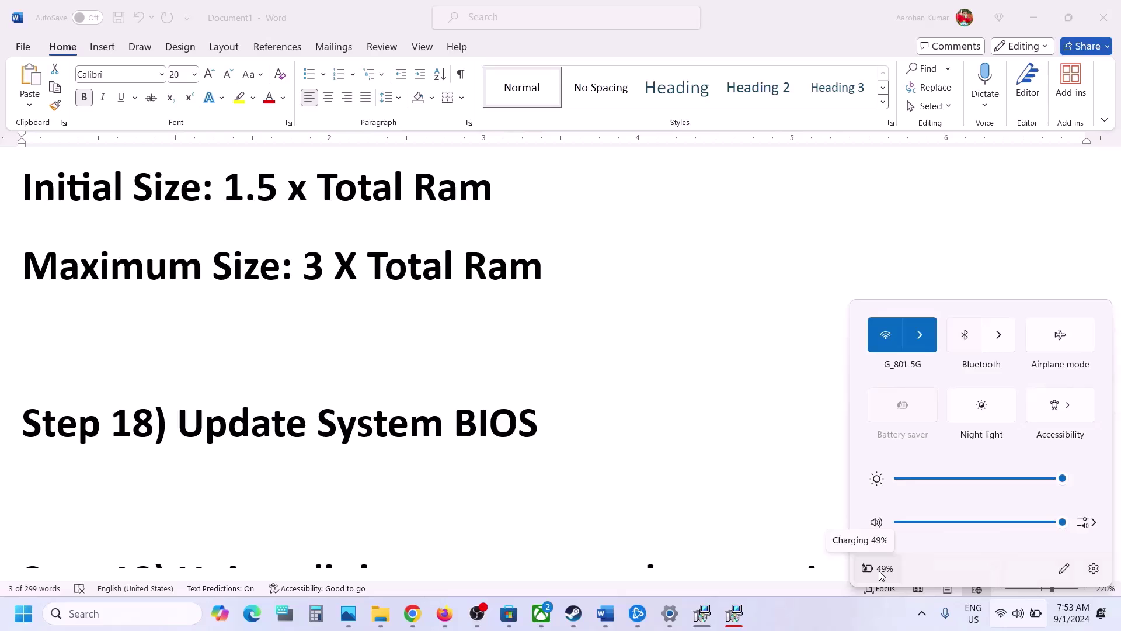
{"action": "left_click", "coordinate": [396, 439]}
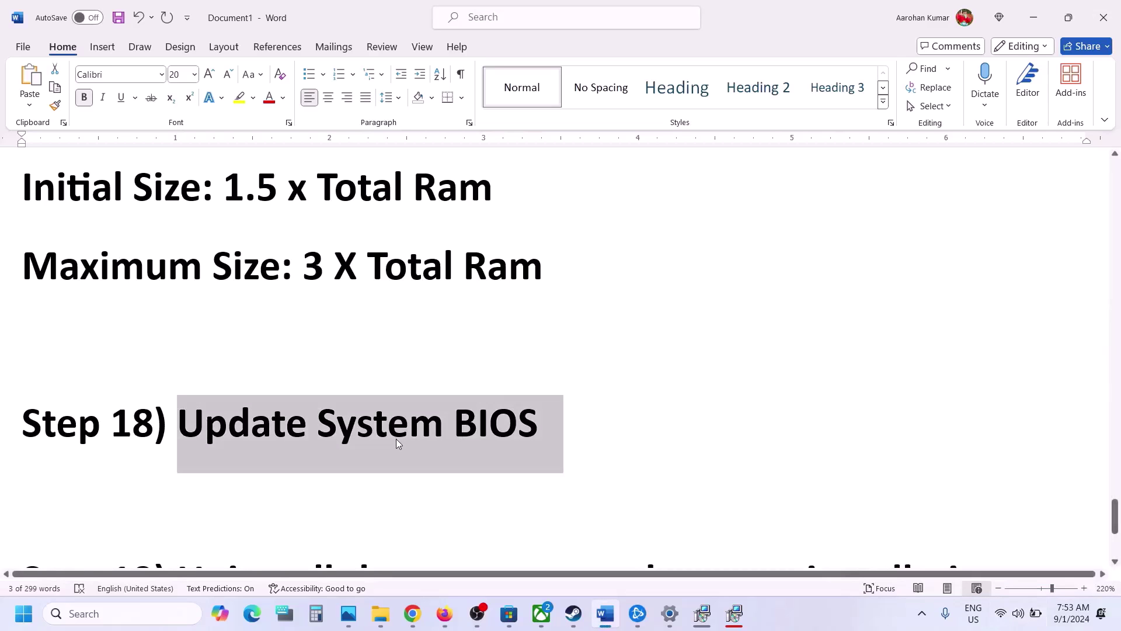
Go to Step 19 in the document and highlight its reinstall instructions, including the "to C Drive" and "another SSD" parts
{"action": "scroll", "coordinate": [396, 439], "scroll_direction": "down", "scroll_amount": 3}
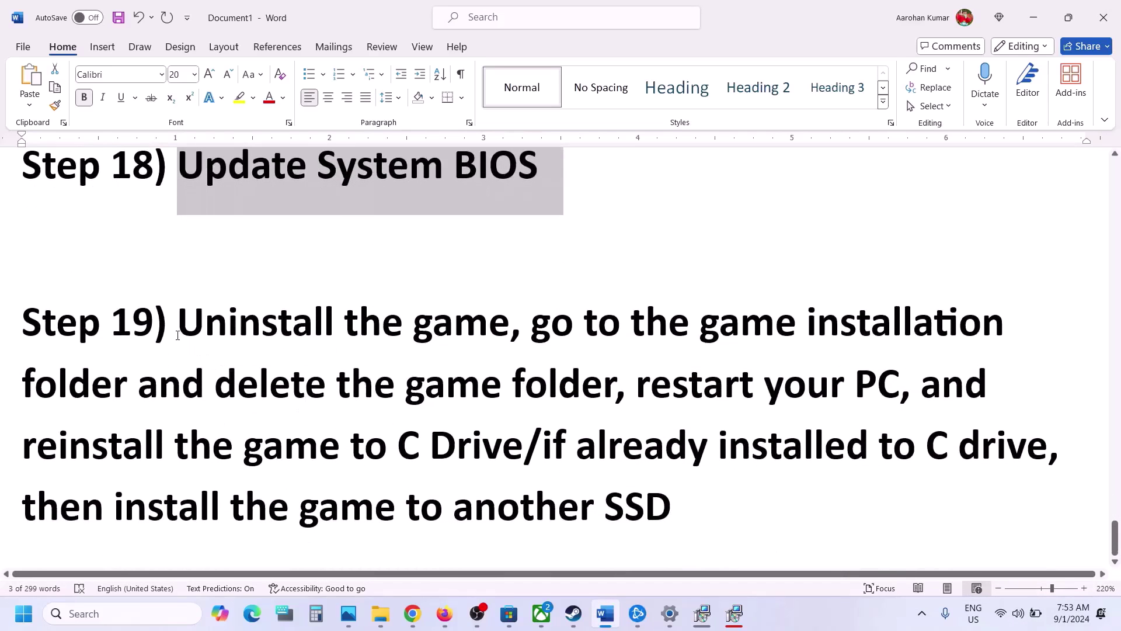
{"action": "left_click_drag", "start_coordinate": [178, 331], "coordinate": [649, 492]}
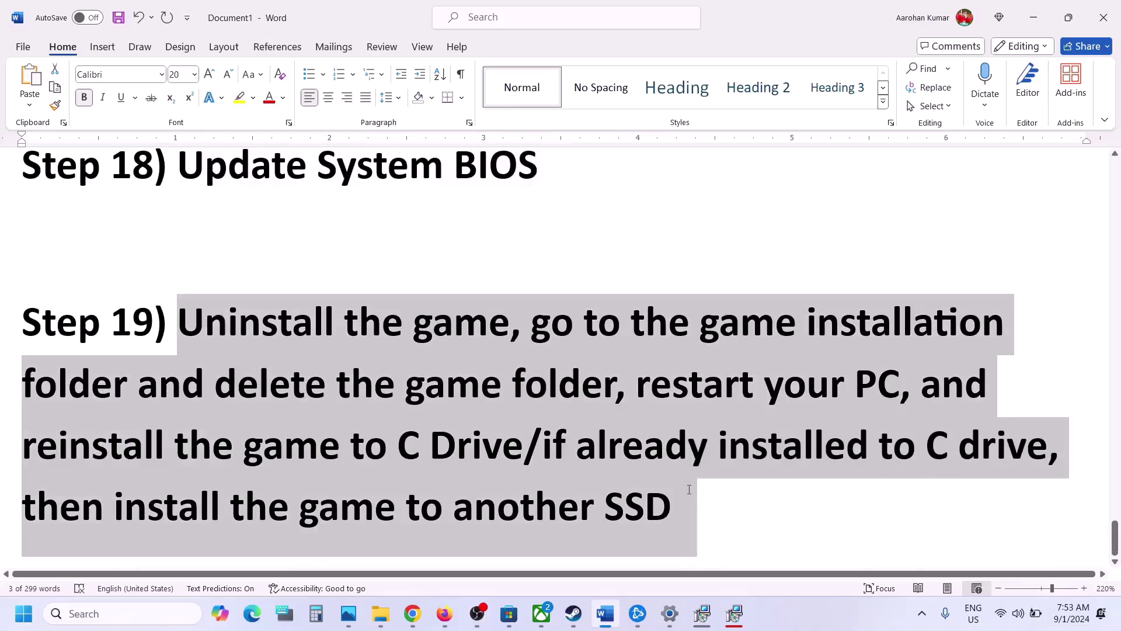
{"action": "key", "text": "Right"}
{"action": "left_click_drag", "start_coordinate": [390, 457], "coordinate": [470, 457]}
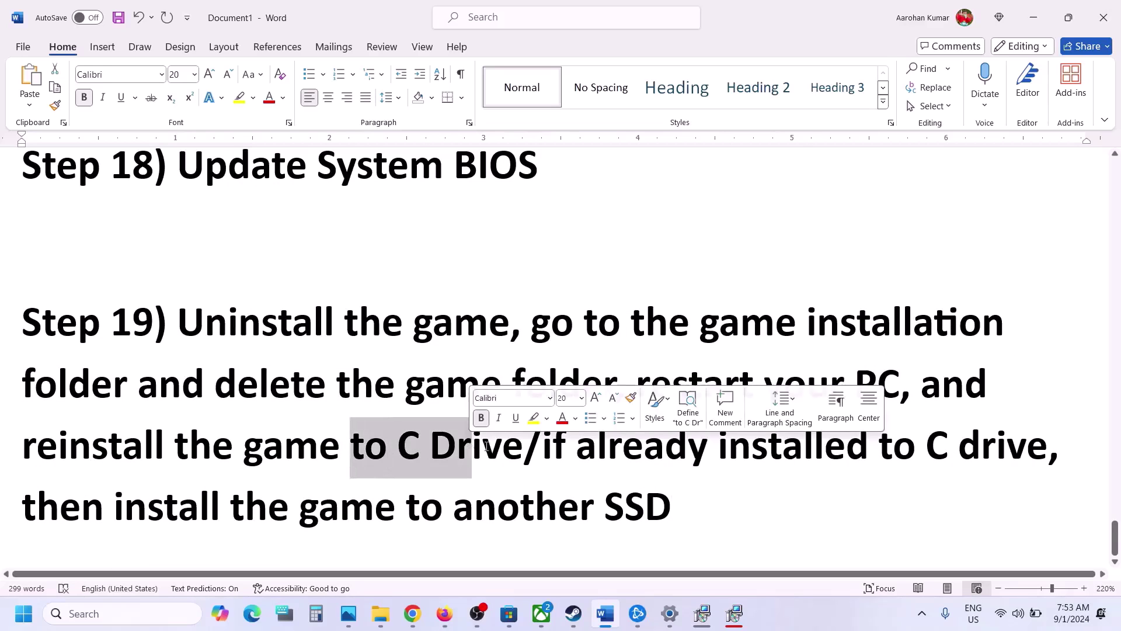
{"action": "left_click_drag", "start_coordinate": [459, 507], "coordinate": [685, 509]}
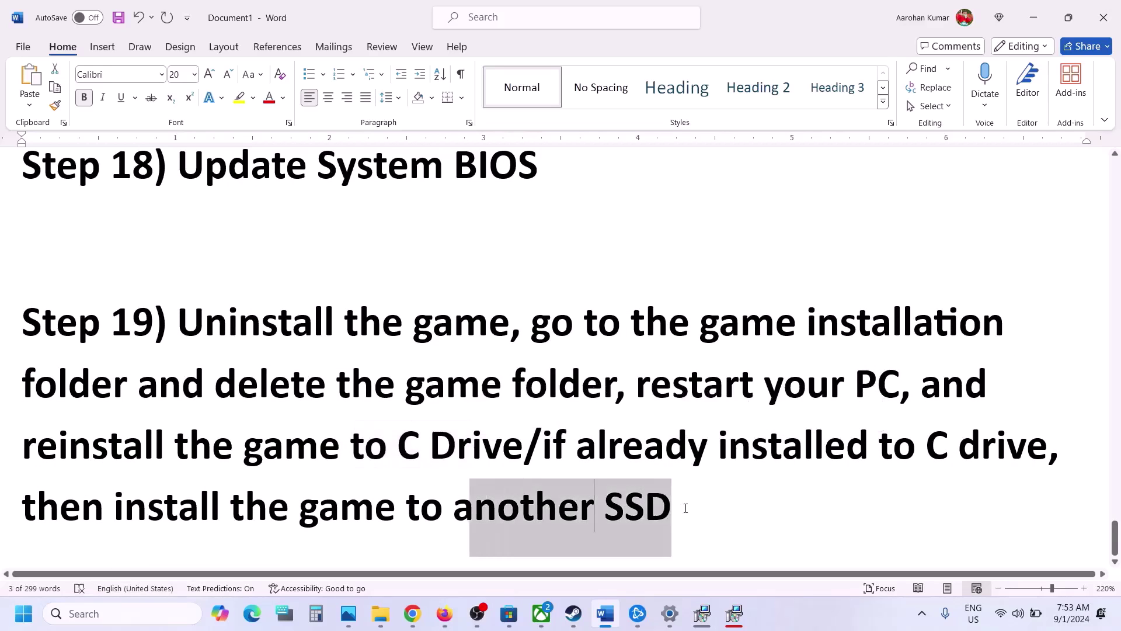
Switch to Steam and show the Uninstall option for Call of Duty in the library without running it
{"action": "left_click", "coordinate": [574, 614]}
{"action": "right_click", "coordinate": [132, 339]}
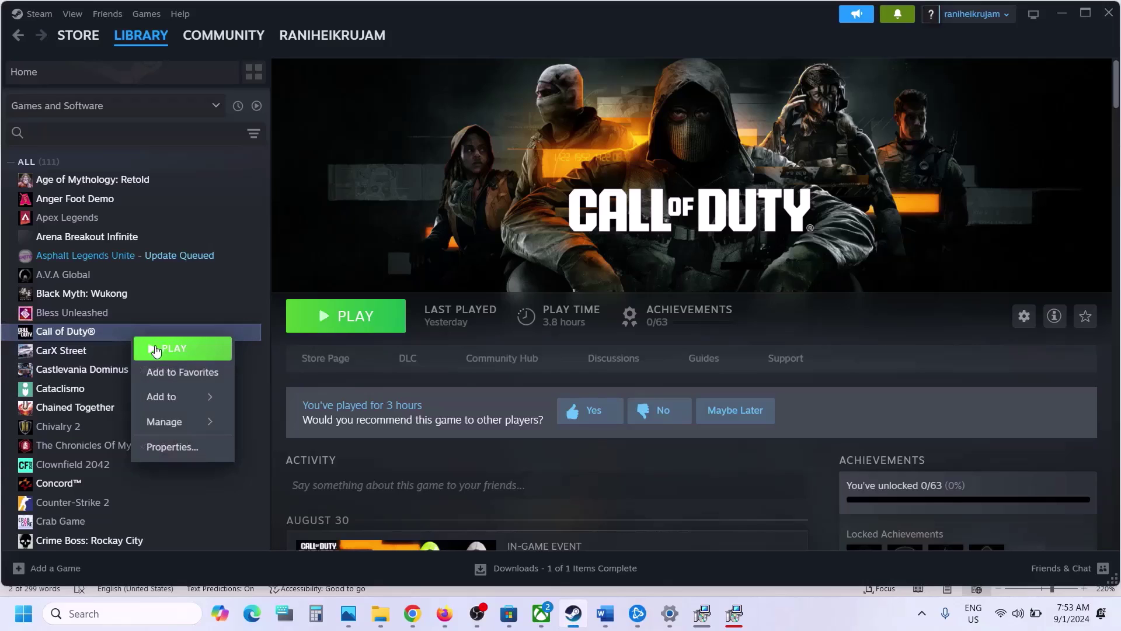
{"action": "mouse_move", "coordinate": [175, 423]}
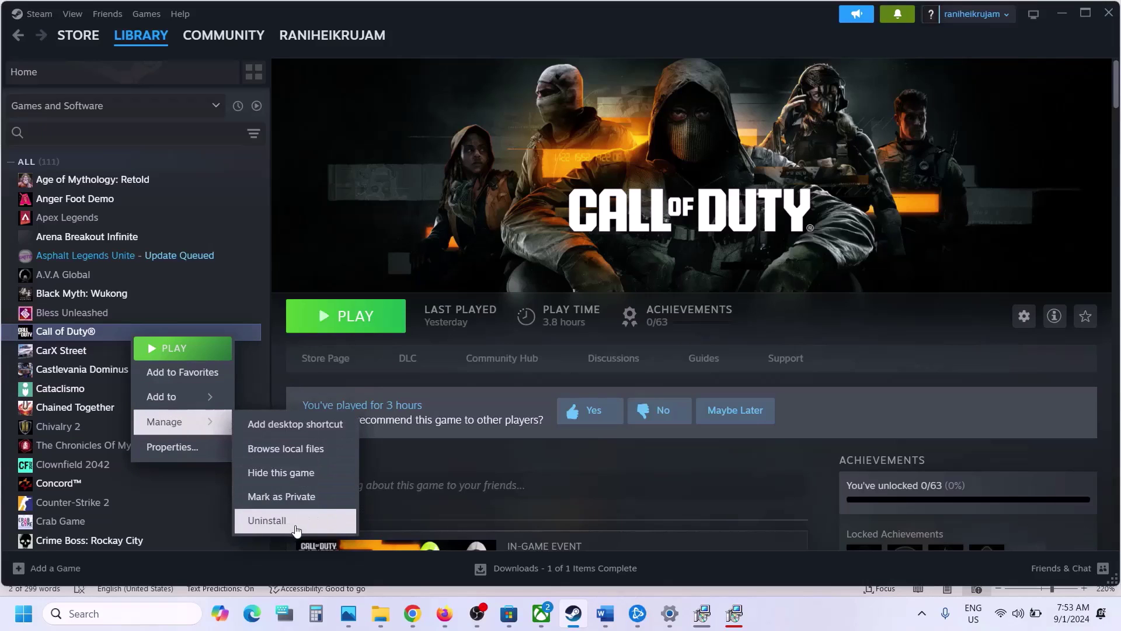
Switch back to the Word document and highlight the instructions on deleting the game folder and restarting the PC in Step 19
{"action": "left_click", "coordinate": [606, 613]}
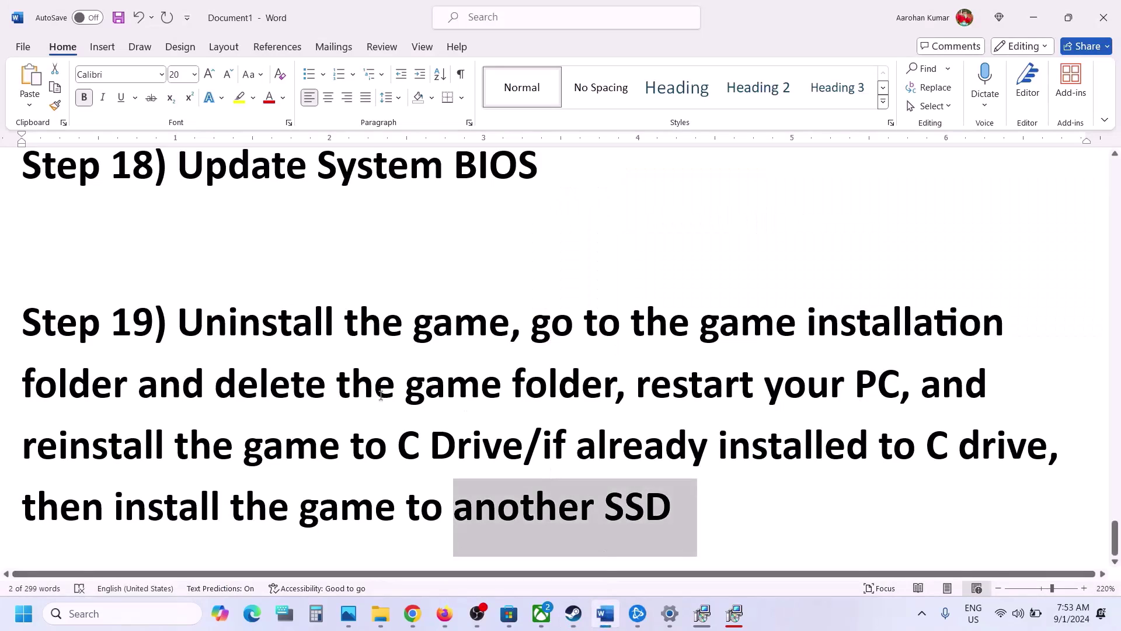
{"action": "left_click_drag", "start_coordinate": [538, 324], "coordinate": [899, 387]}
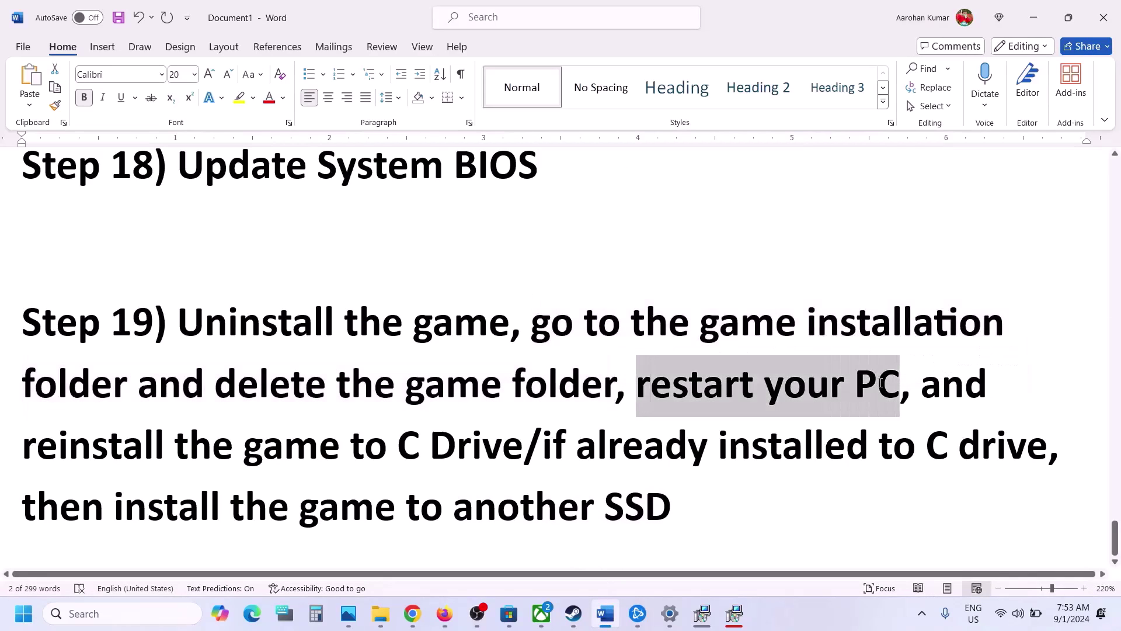